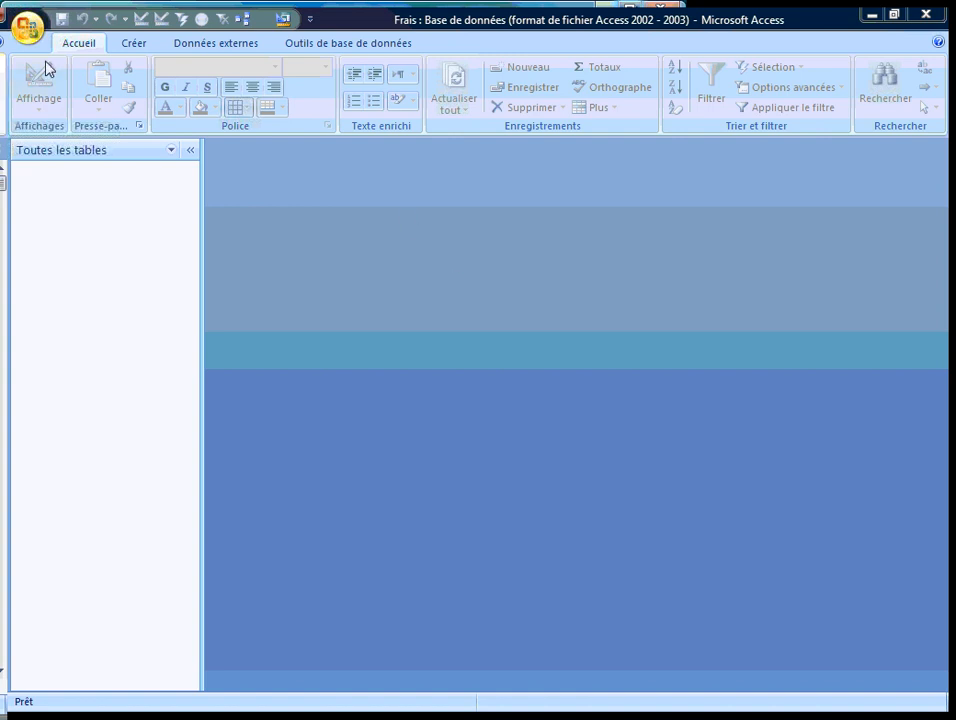
# Step: Create a new table in design view with a first field Ser_CodeService of type NuméroAuto
pyautogui.click(135, 45)
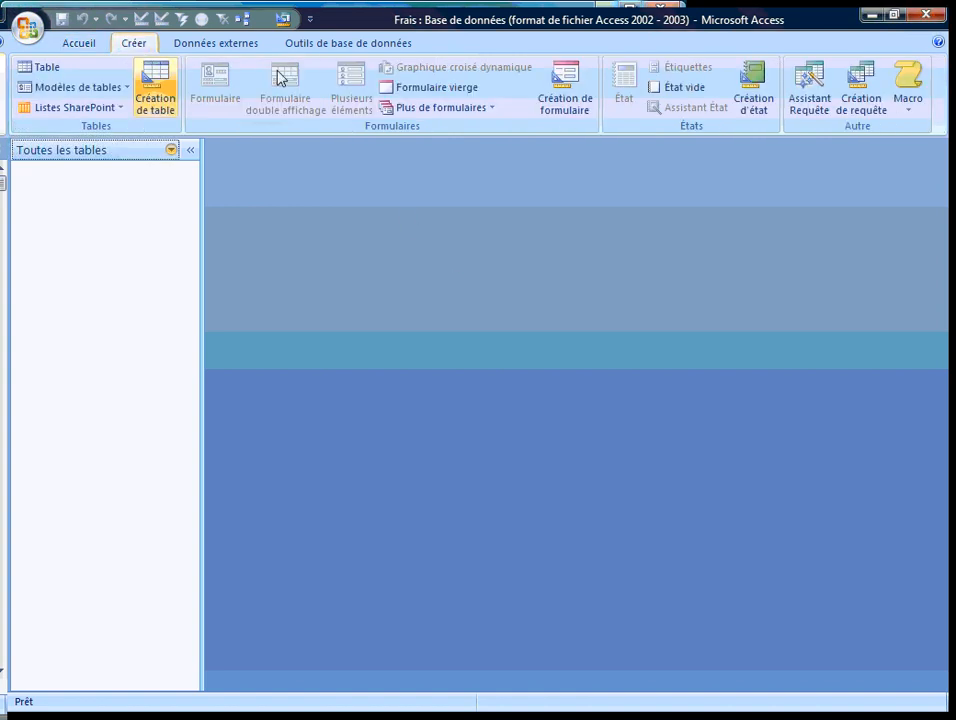
pyautogui.click(141, 87)
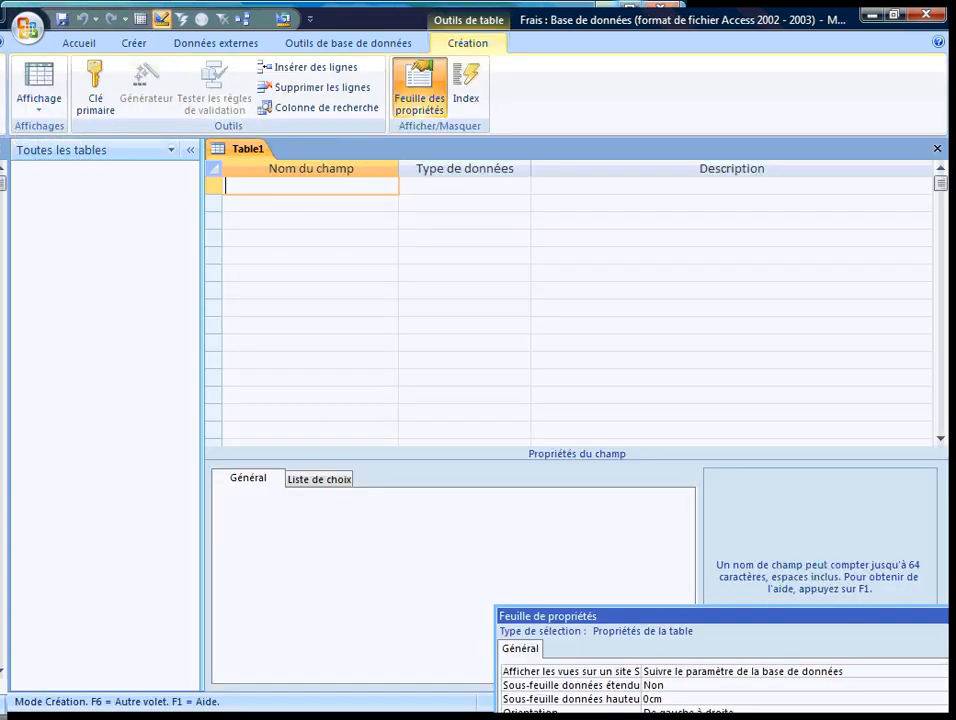
pyautogui.write('Ser_CodeService')
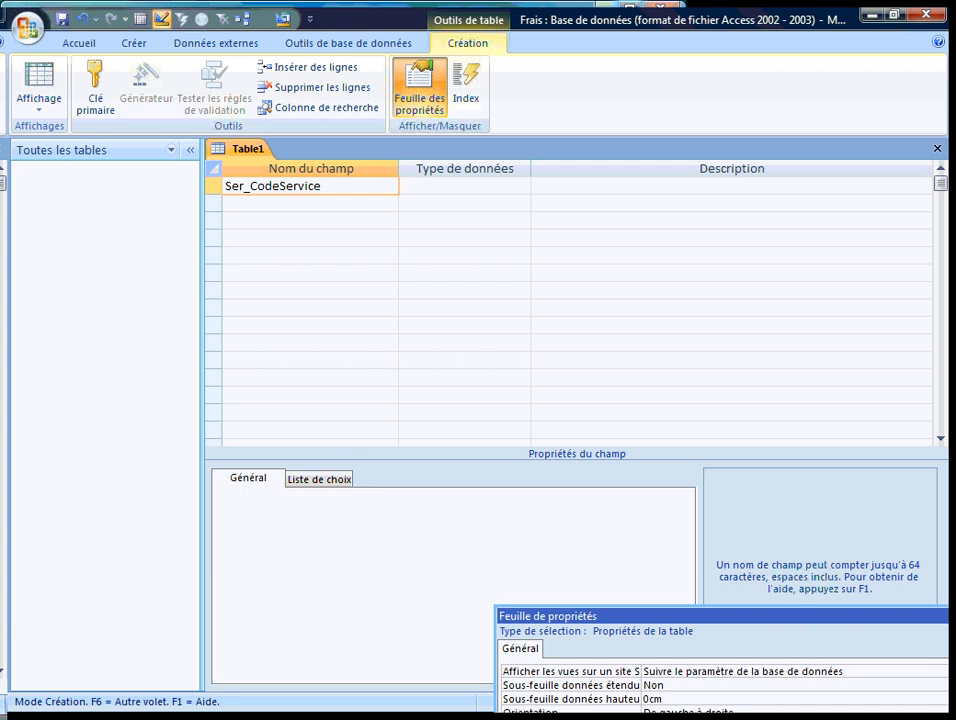
pyautogui.press('Tab')
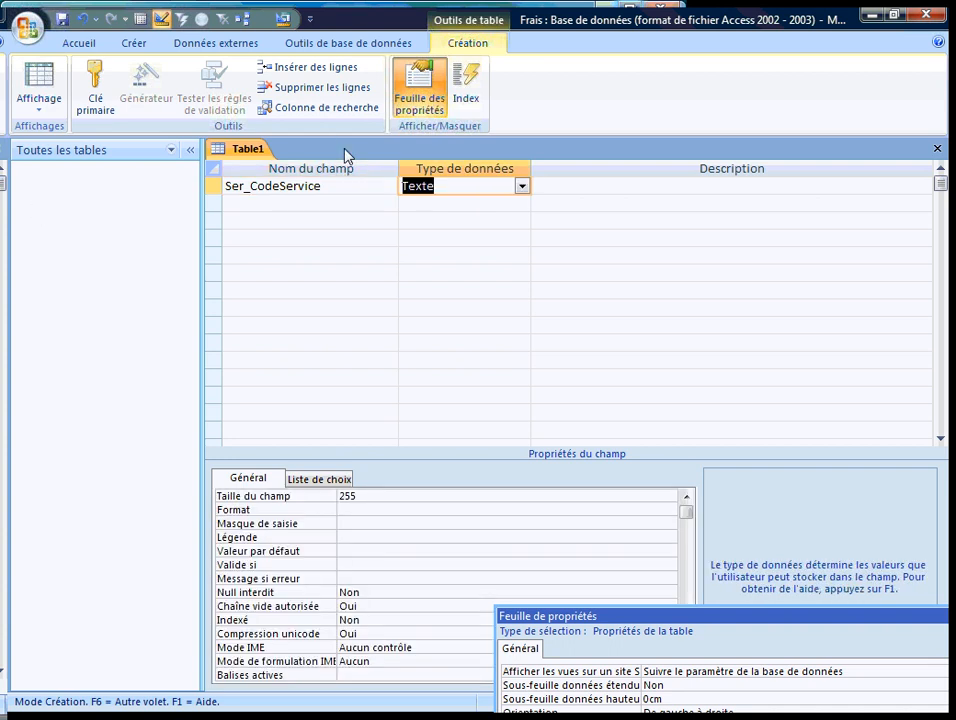
pyautogui.hotkey('alt', 'Down')
pyautogui.press('Down')
pyautogui.press('Down')
pyautogui.press('Down')
pyautogui.press('Down')
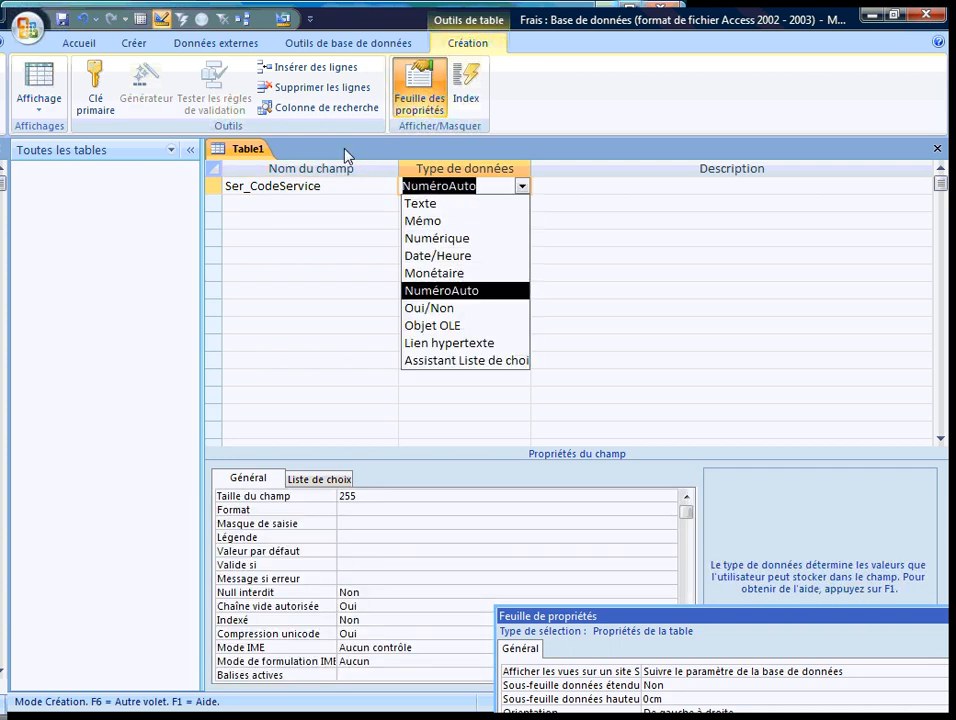
pyautogui.press('Return')
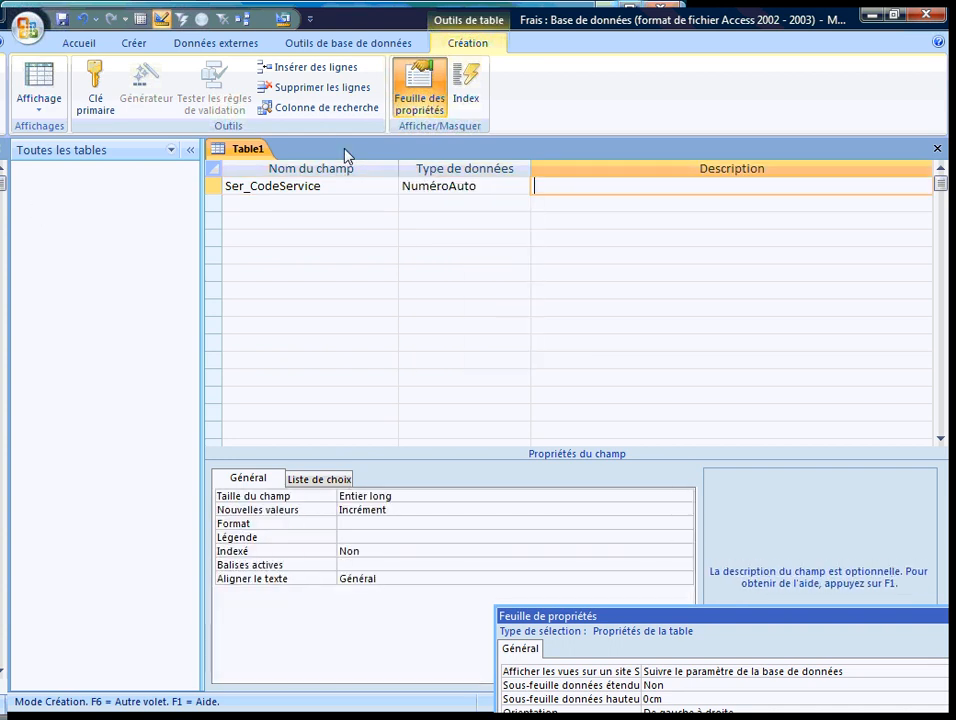
# Step: Set the caption (Légende) of the Ser_CodeService field to "Code Service"
pyautogui.doubleClick(287, 186)
pyautogui.hotkey('ctrl', 'c')
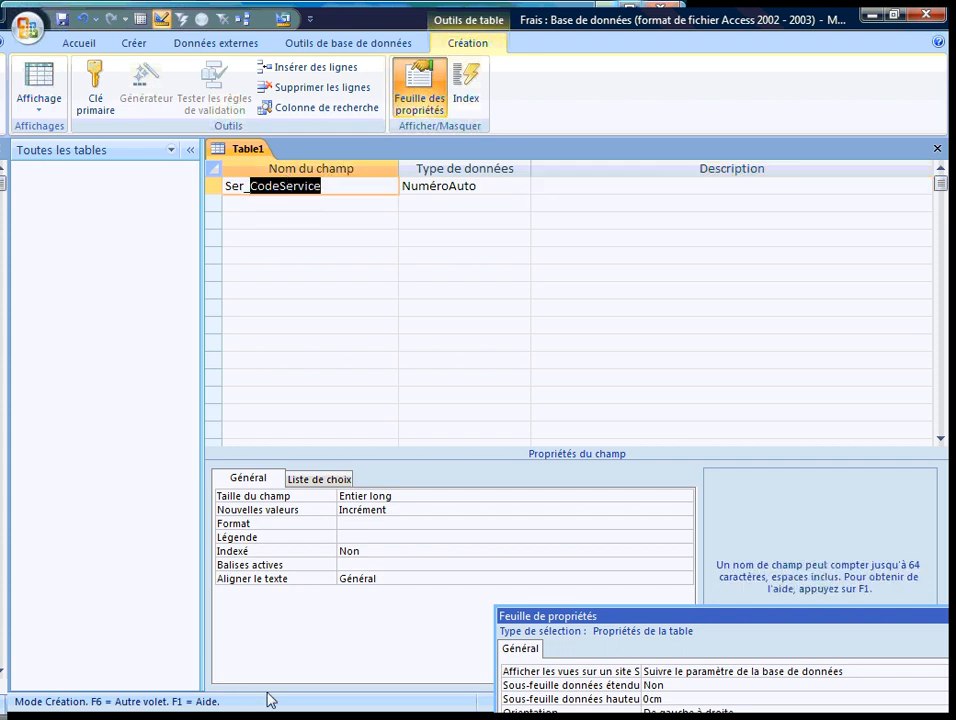
pyautogui.click(354, 538)
pyautogui.hotkey('ctrl', 'v')
pyautogui.click(364, 538)
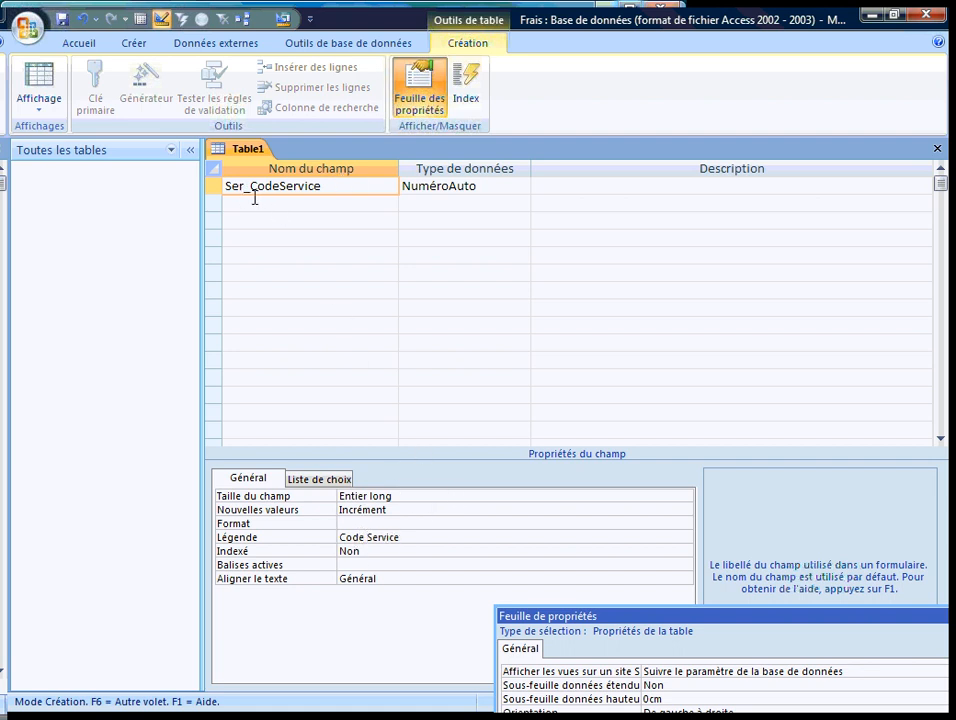
# Step: Add a second field named Ser_LibService with the data type Texte, reusing the Ser_ prefix
pyautogui.moveTo(252, 187); pyautogui.dragTo(225, 187)
pyautogui.hotkey('ctrl', 'c')
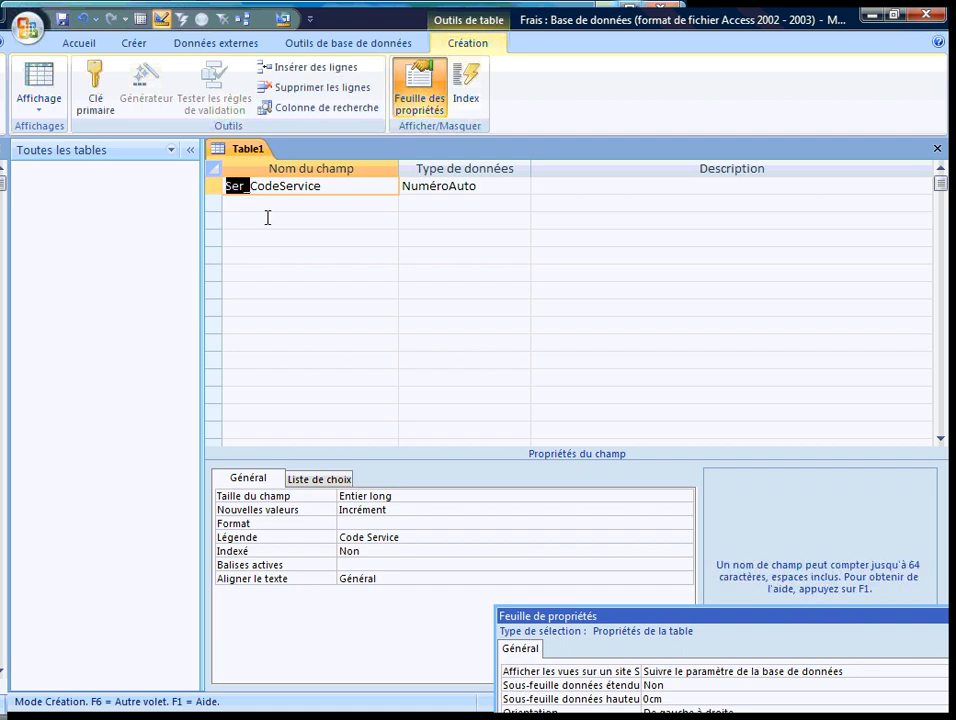
pyautogui.click(259, 203)
pyautogui.hotkey('ctrl', 'v')
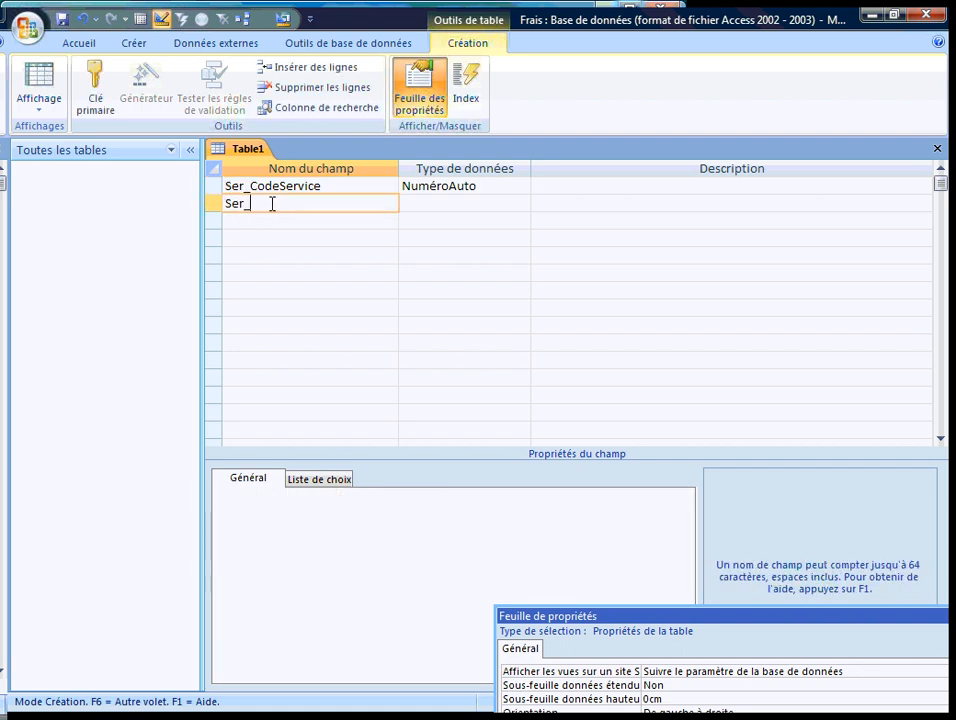
pyautogui.write('LibService')
pyautogui.press('Return')
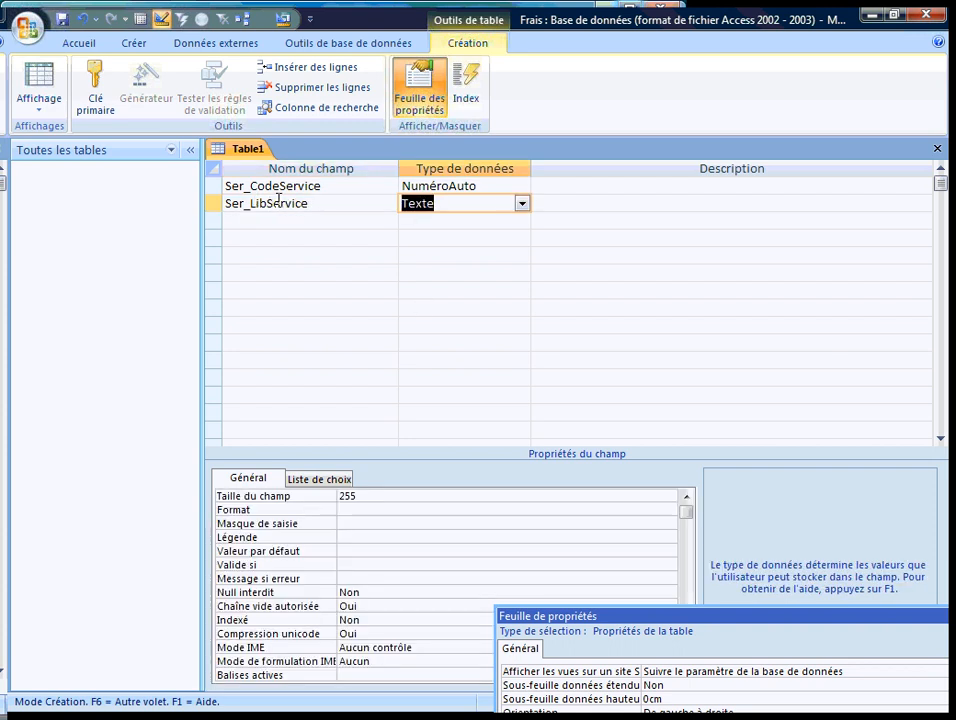
# Step: Set the Ser_LibService field's caption to "Service" and its field size to 40
pyautogui.moveTo(266, 203); pyautogui.dragTo(328, 207)
pyautogui.hotkey('ctrl', 'c')
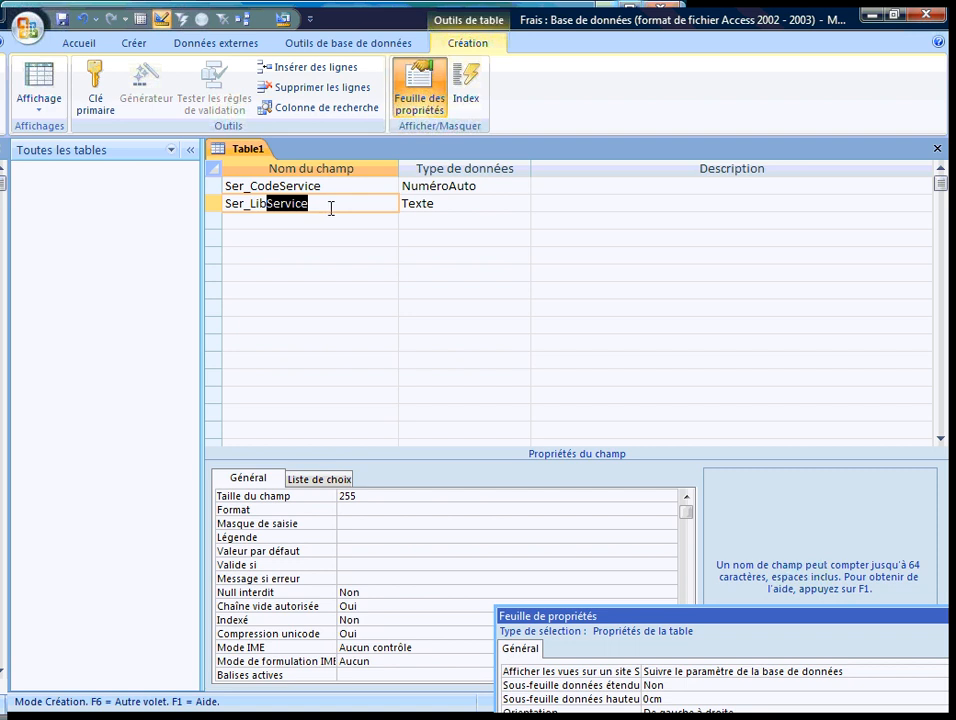
pyautogui.click(356, 538)
pyautogui.hotkey('ctrl', 'v')
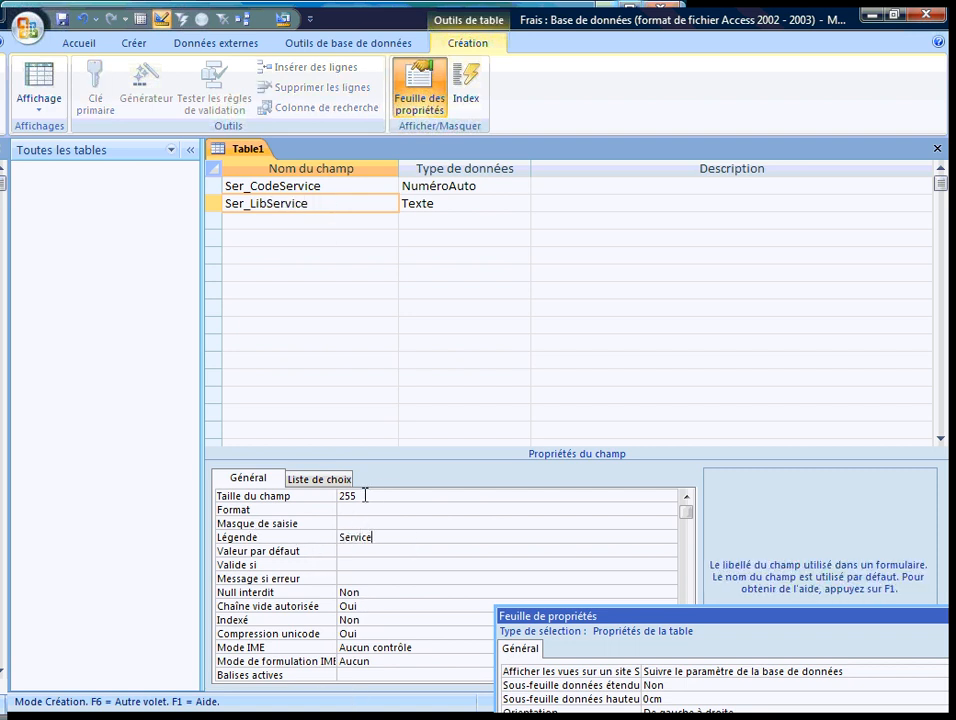
pyautogui.click(365, 495)
pyautogui.write('40')
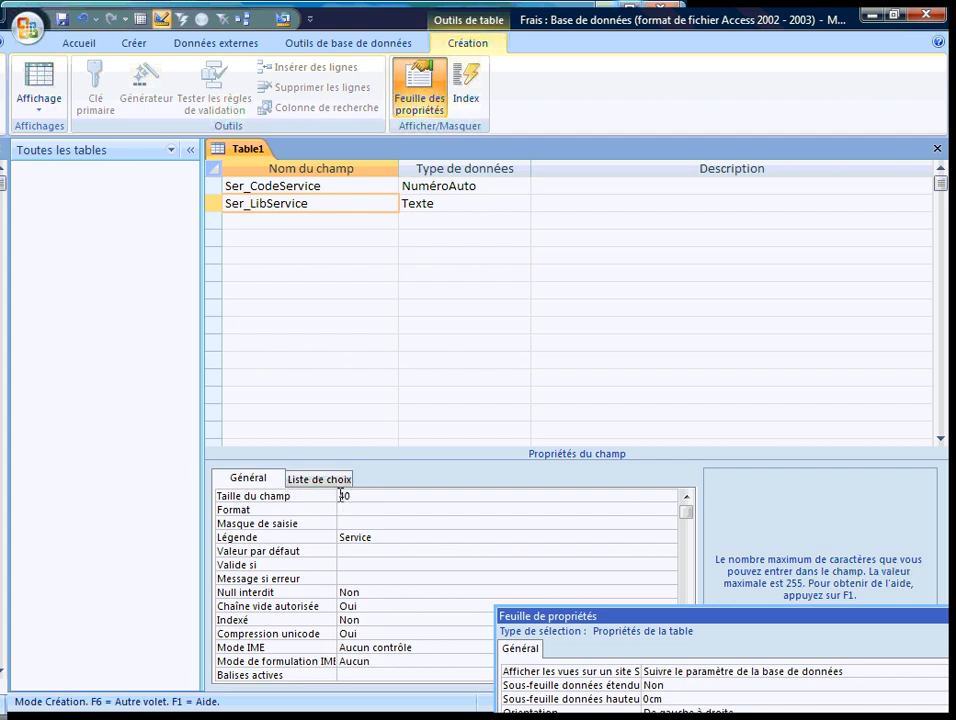
pyautogui.click(390, 507)
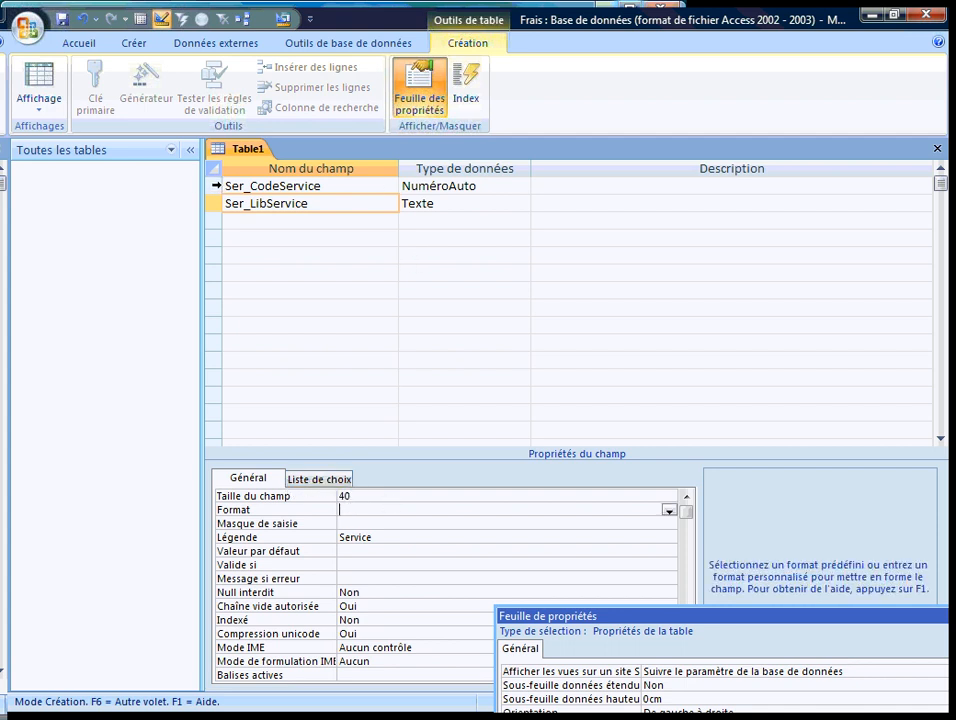
# Step: Make Ser_CodeService the primary key and check the table's index list
pyautogui.click(218, 189)
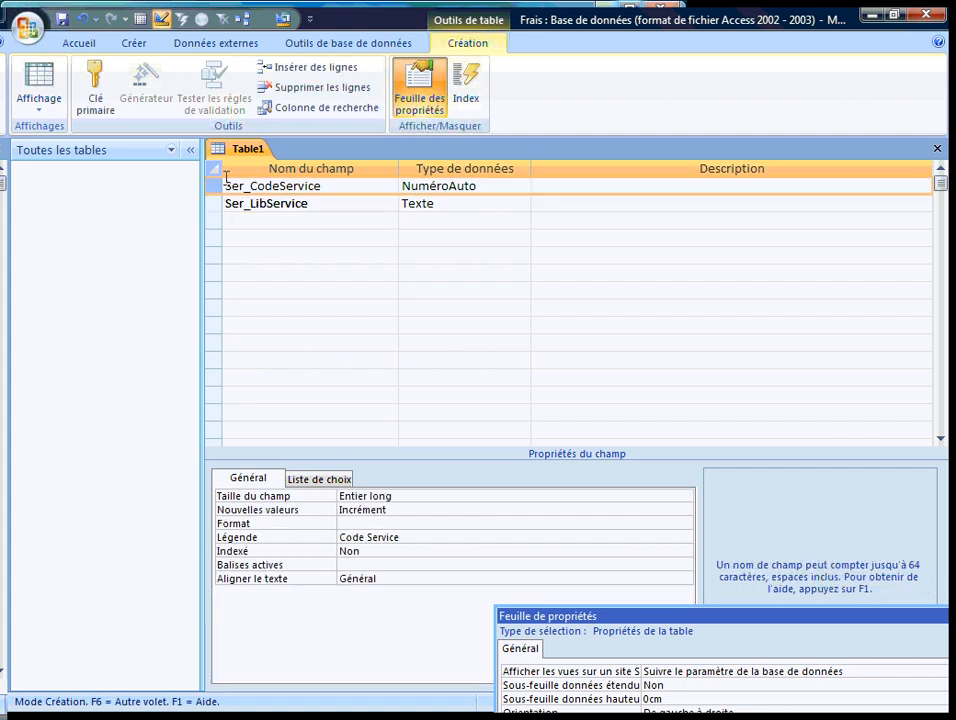
pyautogui.click(95, 82)
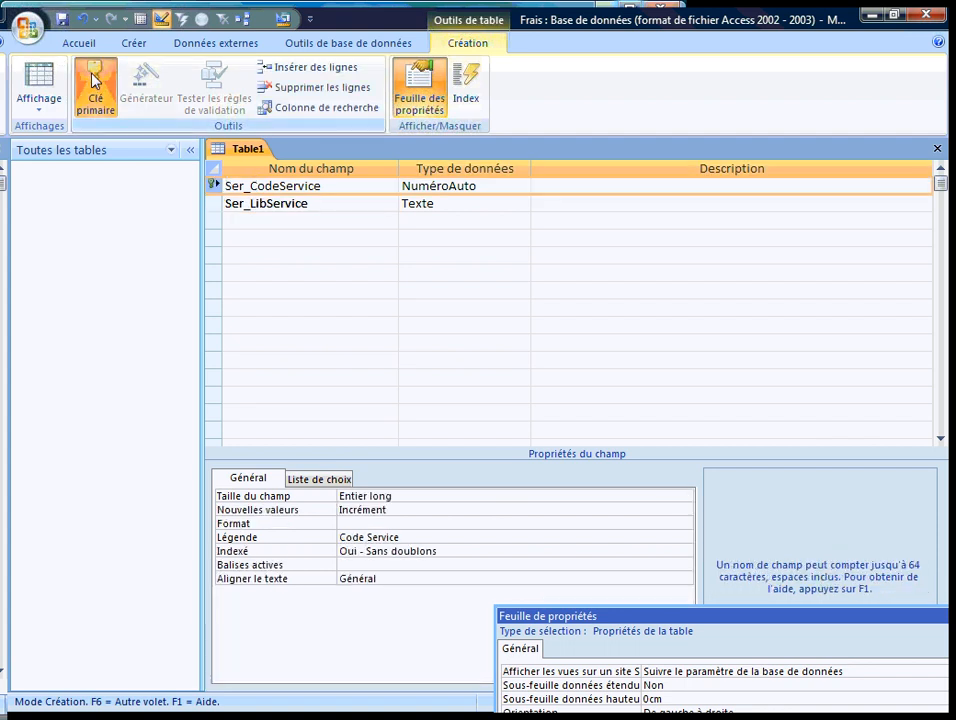
pyautogui.click(466, 85)
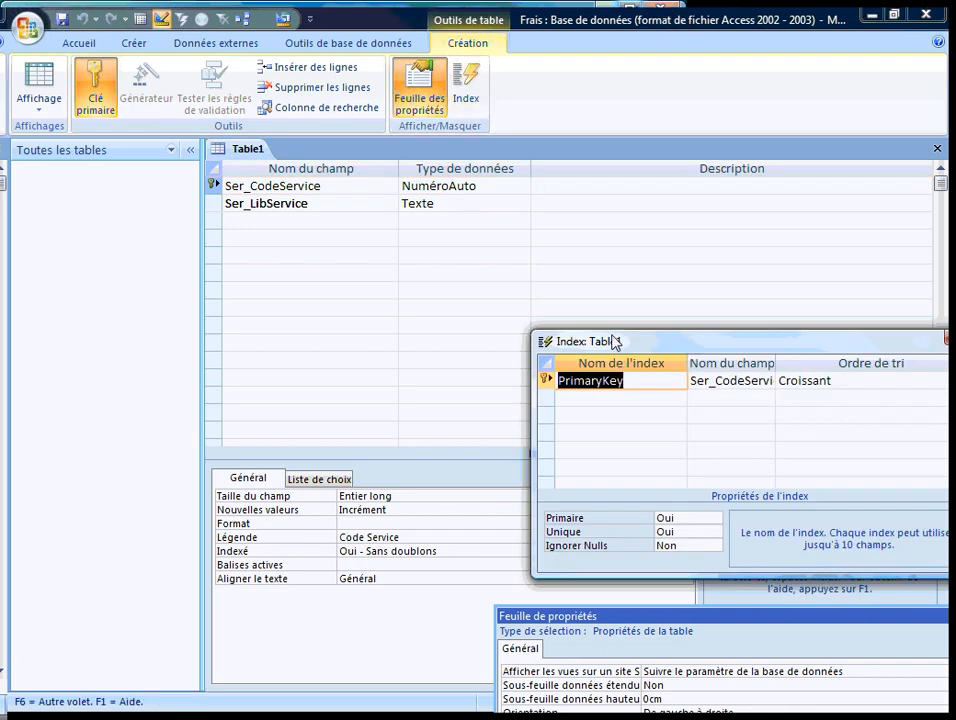
pyautogui.moveTo(614, 337); pyautogui.dragTo(408, 261)
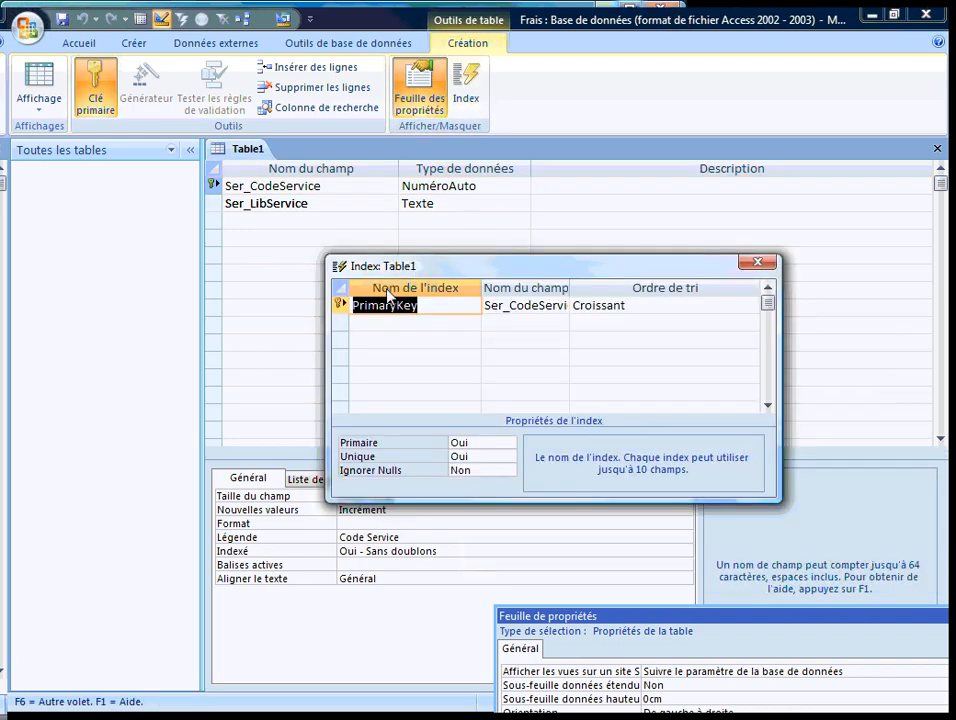
pyautogui.click(468, 88)
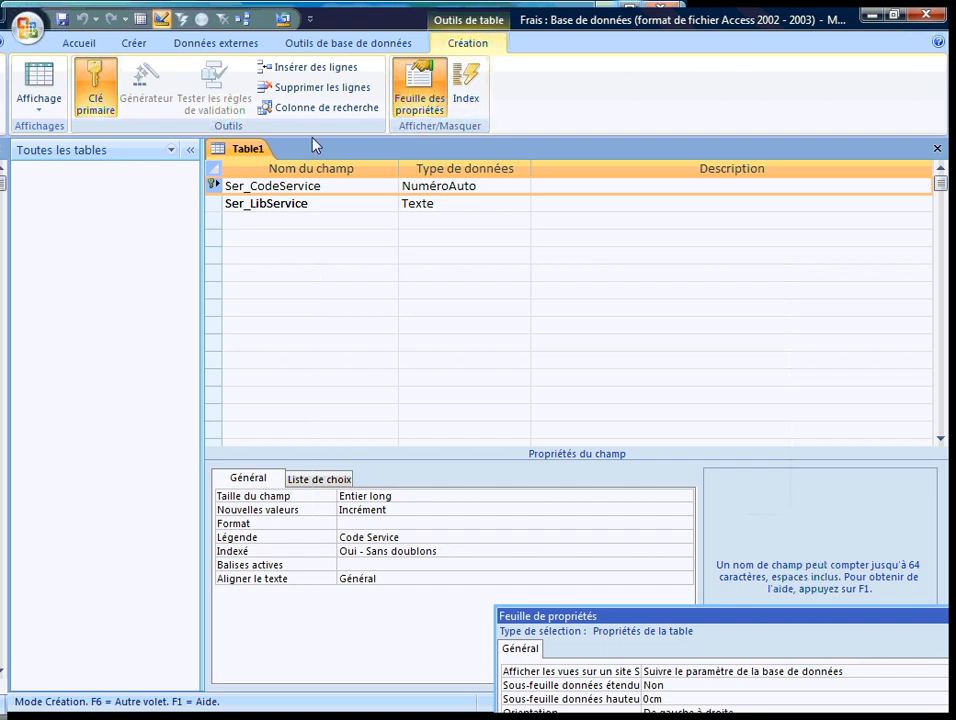
# Step: Save the table as T_Service and close it
pyautogui.hotkey('ctrl', 's')
pyautogui.write('T_')
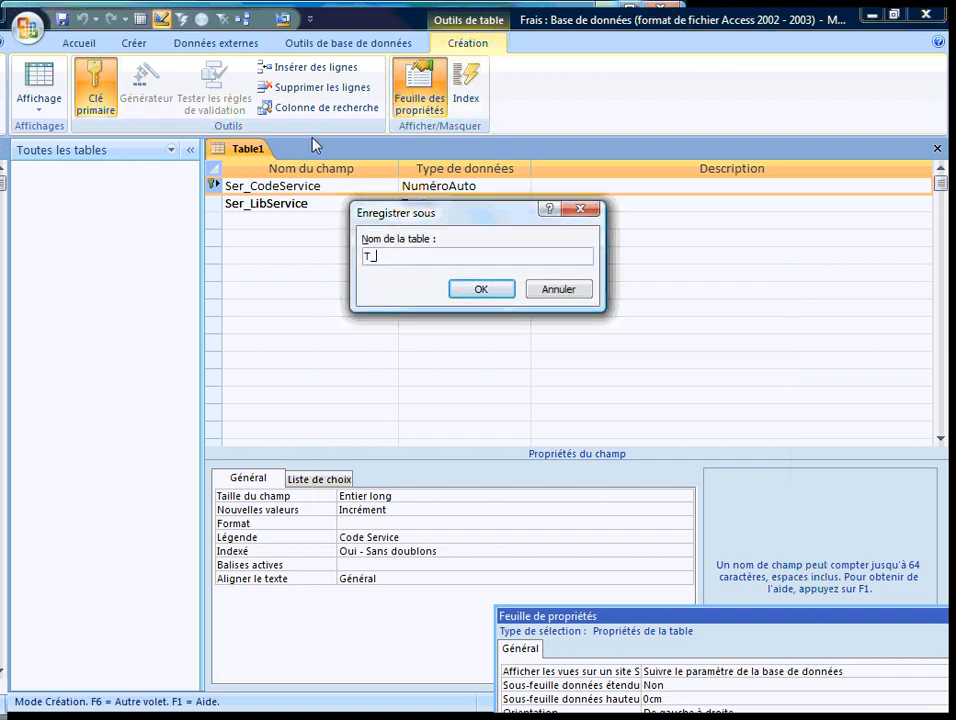
pyautogui.write('Service')
pyautogui.press('Return')
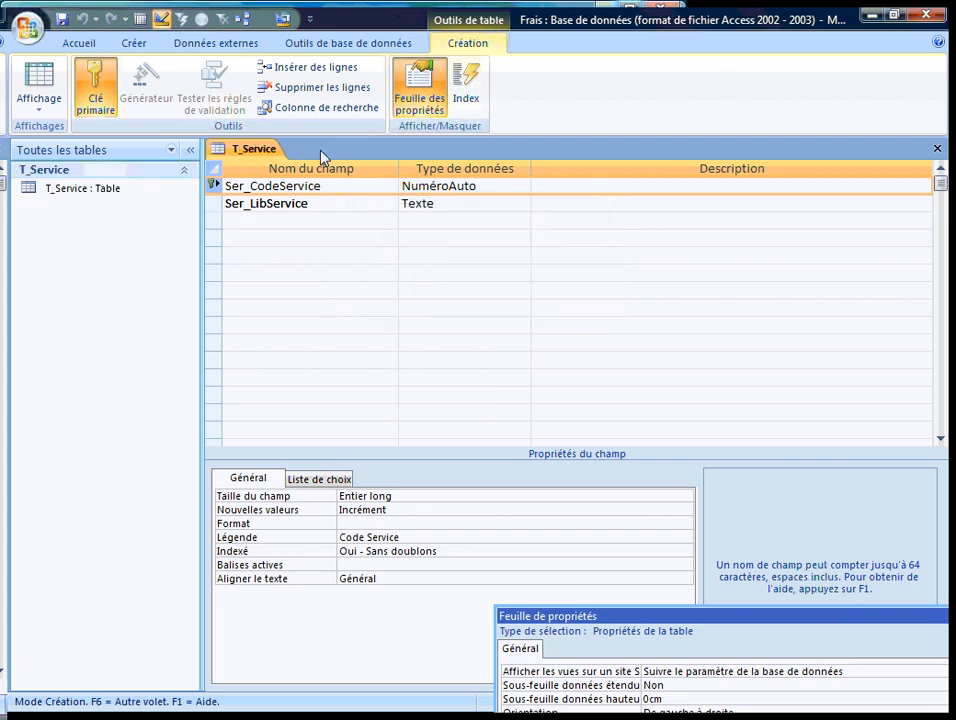
pyautogui.hotkey('ctrl', 'w')
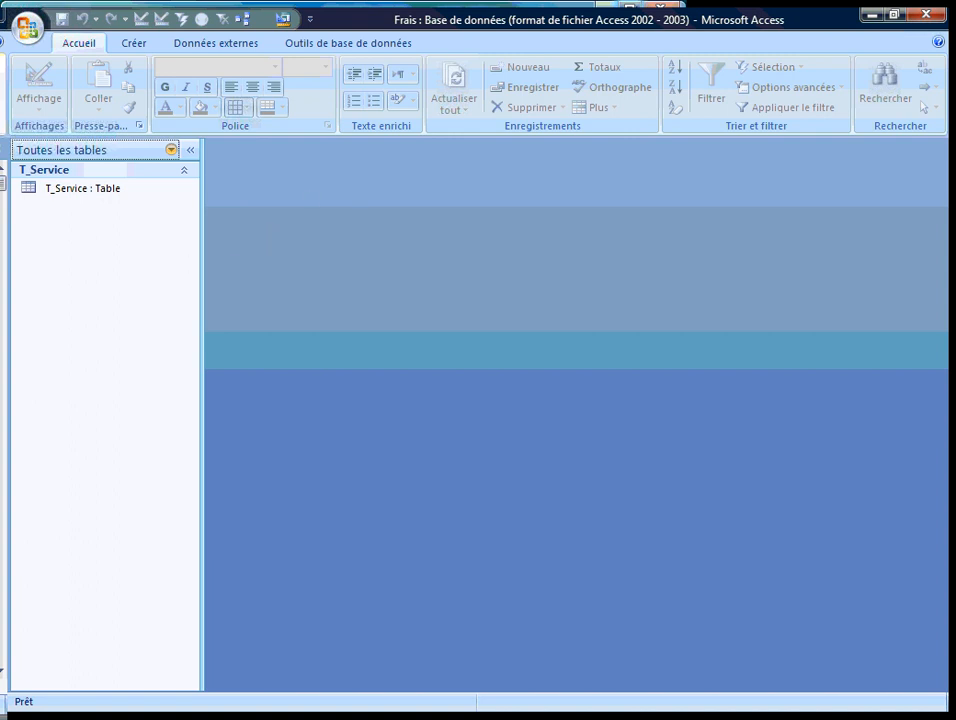
# Step: Create another table in design view with a first field Fr_Codefrais of type NuméroAuto
pyautogui.click(134, 43)
pyautogui.click(153, 105)
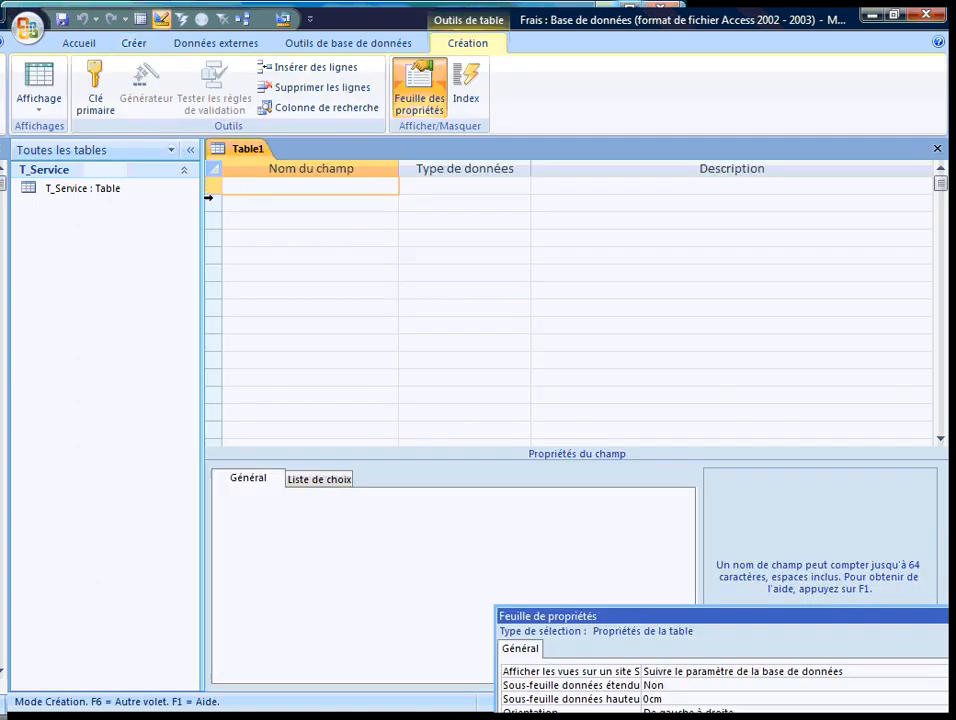
pyautogui.write('Fr_Codefrais')
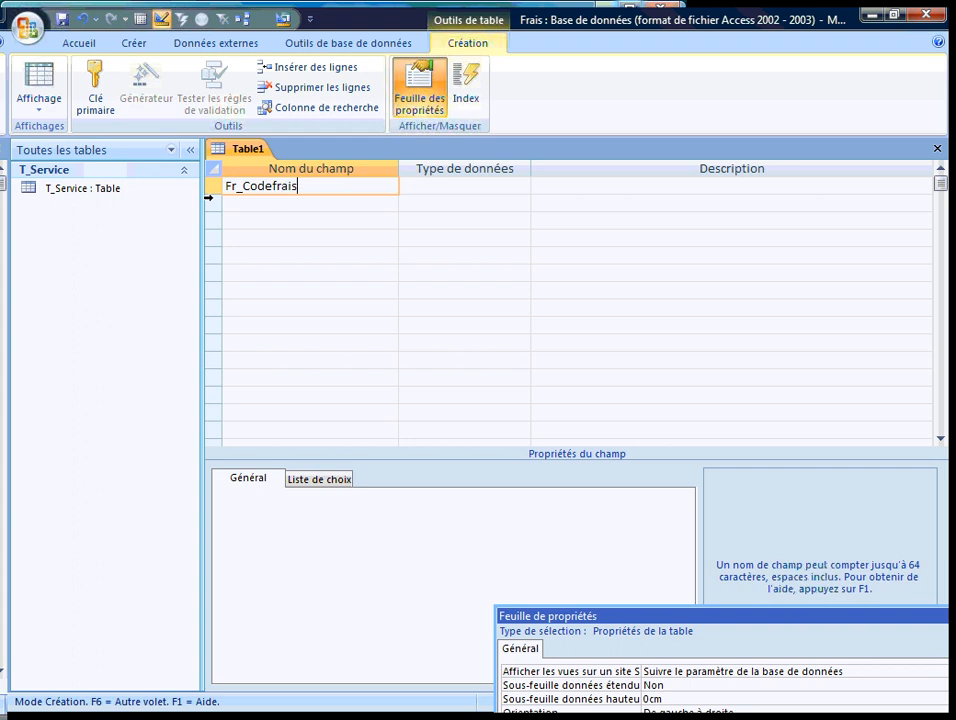
pyautogui.press('Tab')
pyautogui.write('nu')
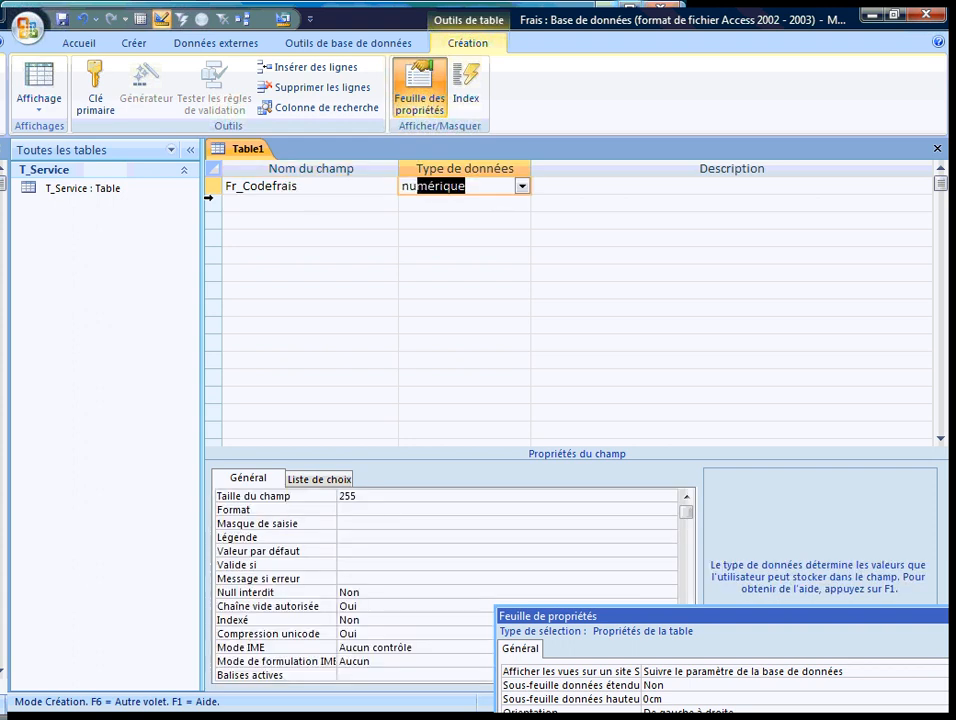
pyautogui.hotkey('alt', 'Down')
pyautogui.press('Down')
pyautogui.press('Down')
pyautogui.press('Down')
pyautogui.press('Tab')
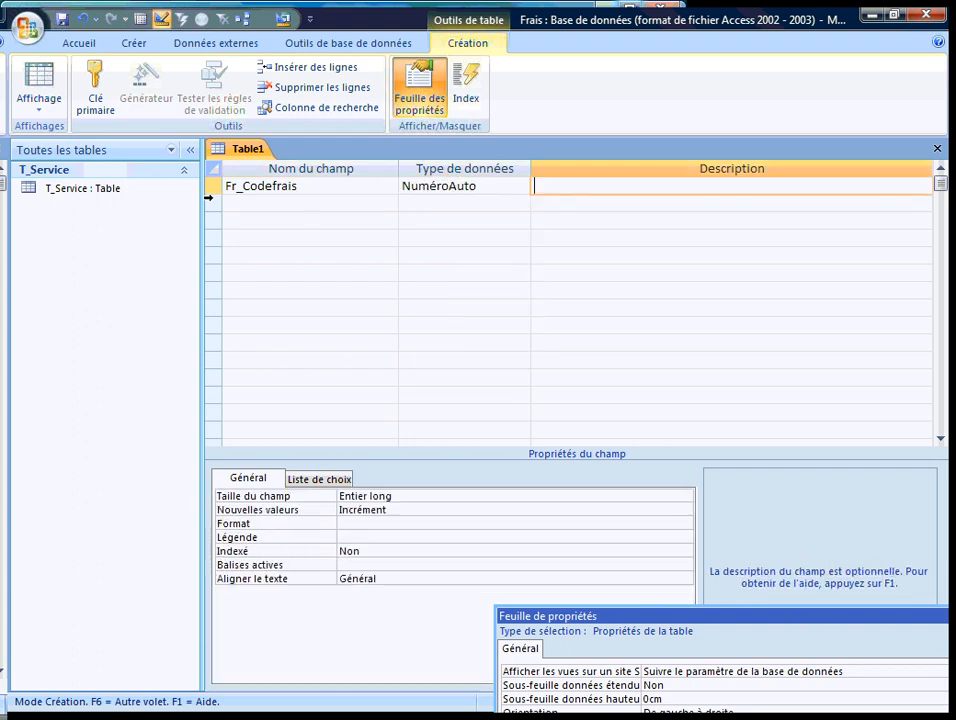
# Step: Set the caption of the Fr_Codefrais field to "Codefrais", copied from its field name
pyautogui.doubleClick(297, 186)
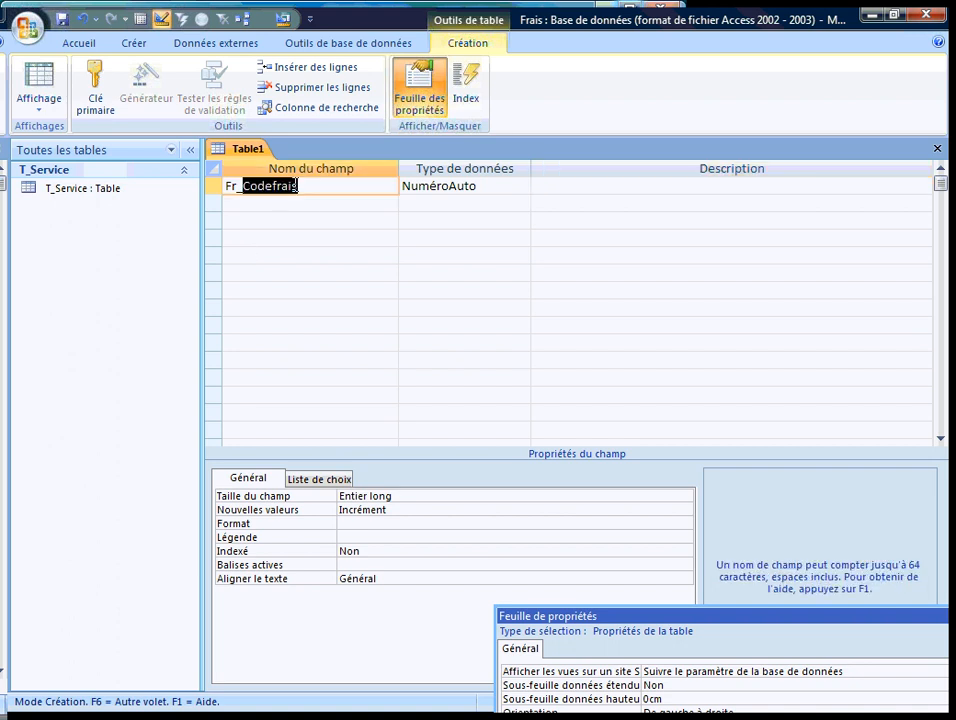
pyautogui.hotkey('ctrl', 'c')
pyautogui.click(369, 537)
pyautogui.hotkey('ctrl', 'v')
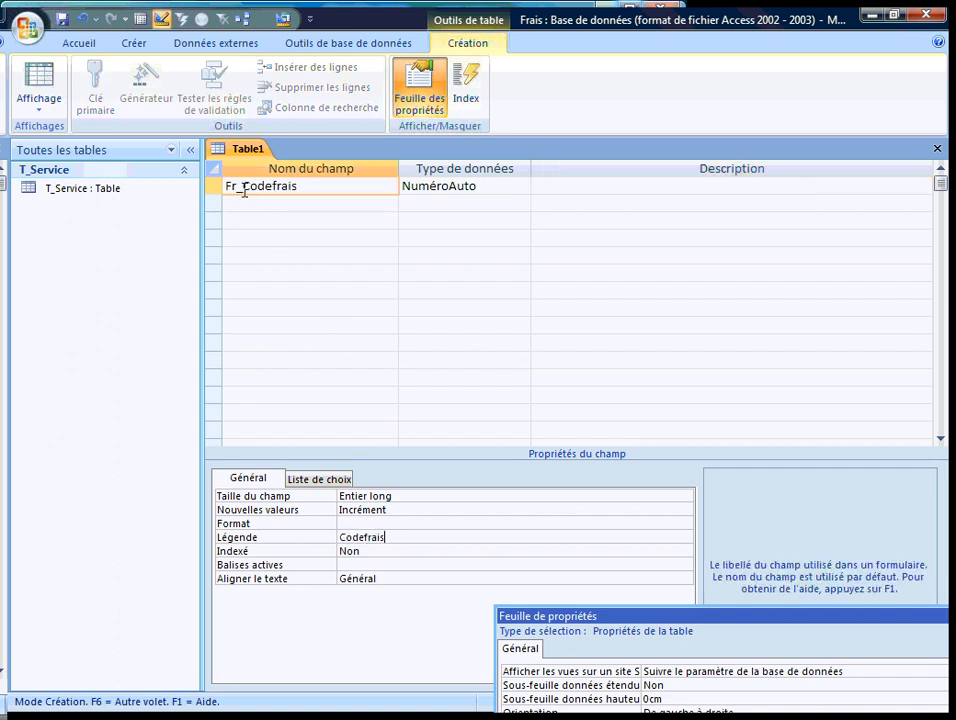
# Step: Add a second field named Fr_LibFrais with the data type Texte, reusing the Fr_ prefix
pyautogui.moveTo(242, 188); pyautogui.dragTo(197, 188)
pyautogui.hotkey('ctrl', 'c')
pyautogui.click(264, 206)
pyautogui.hotkey('ctrl', 'v')
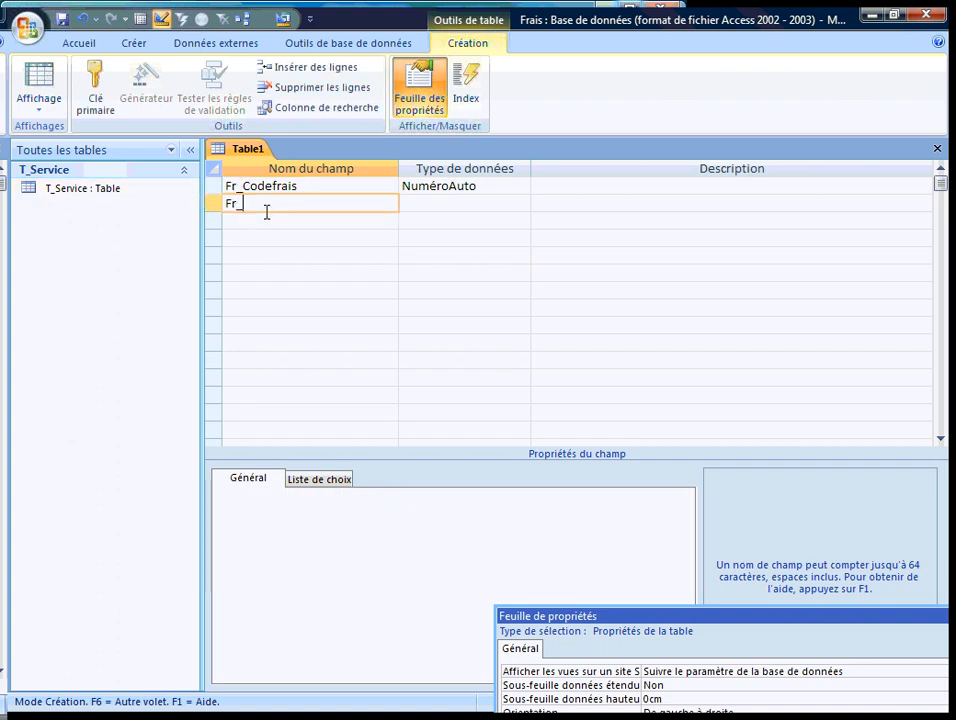
pyautogui.write('LibFrais')
pyautogui.press('Tab')
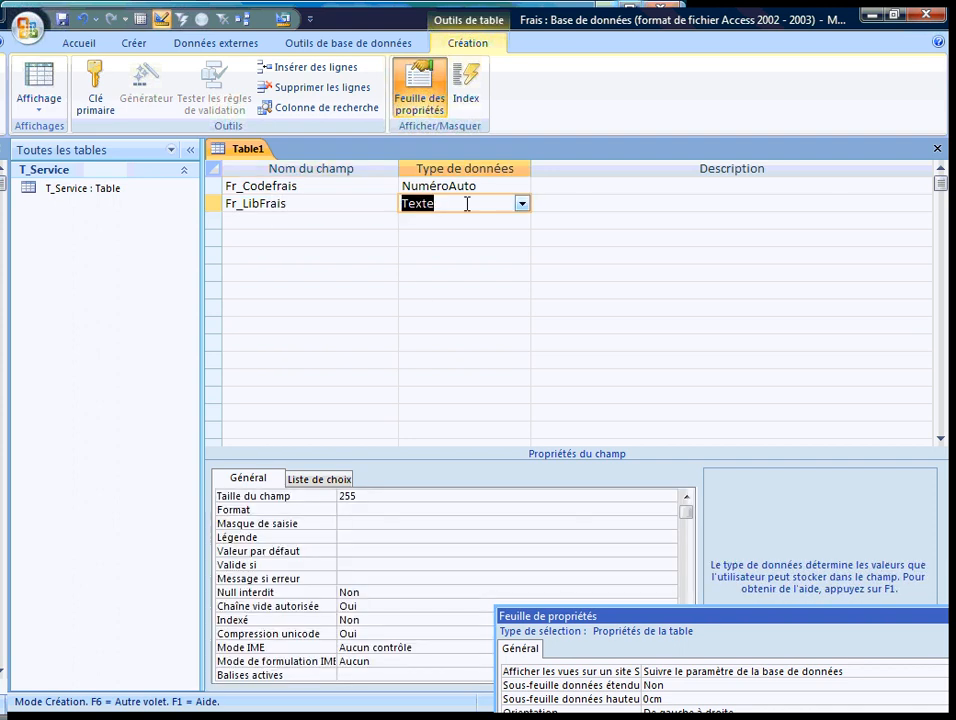
# Step: Set the Fr_LibFrais field's size to 45 and its caption to "Frais"
pyautogui.click(352, 496)
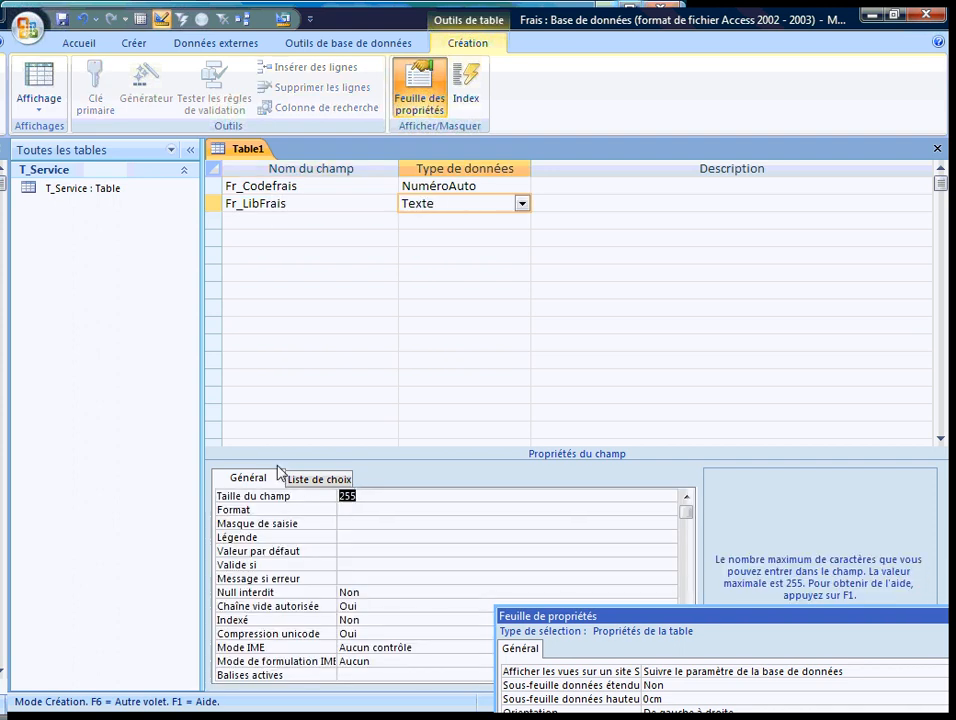
pyautogui.write('45')
pyautogui.click(352, 536)
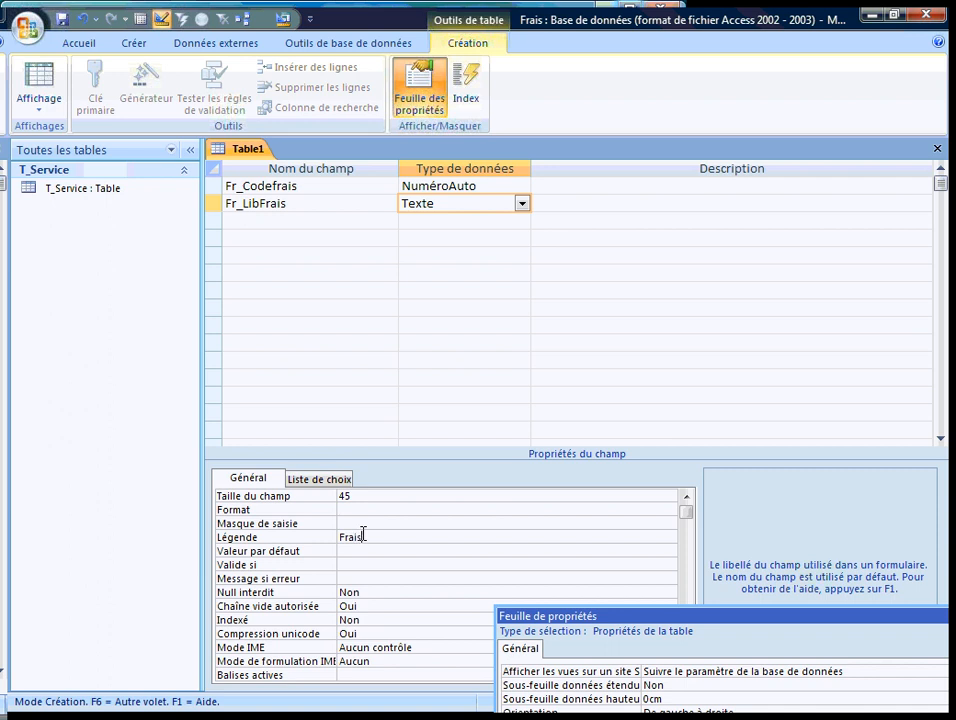
pyautogui.click(352, 549)
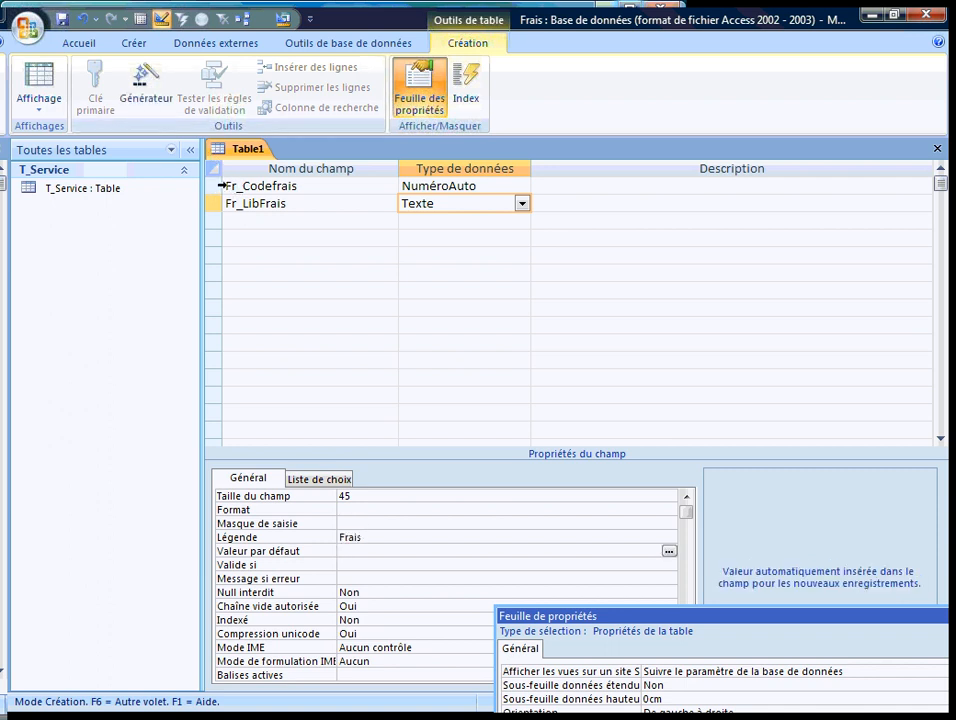
# Step: Make Fr_Codefrais the table's primary key and check it in the index list
pyautogui.click(214, 186)
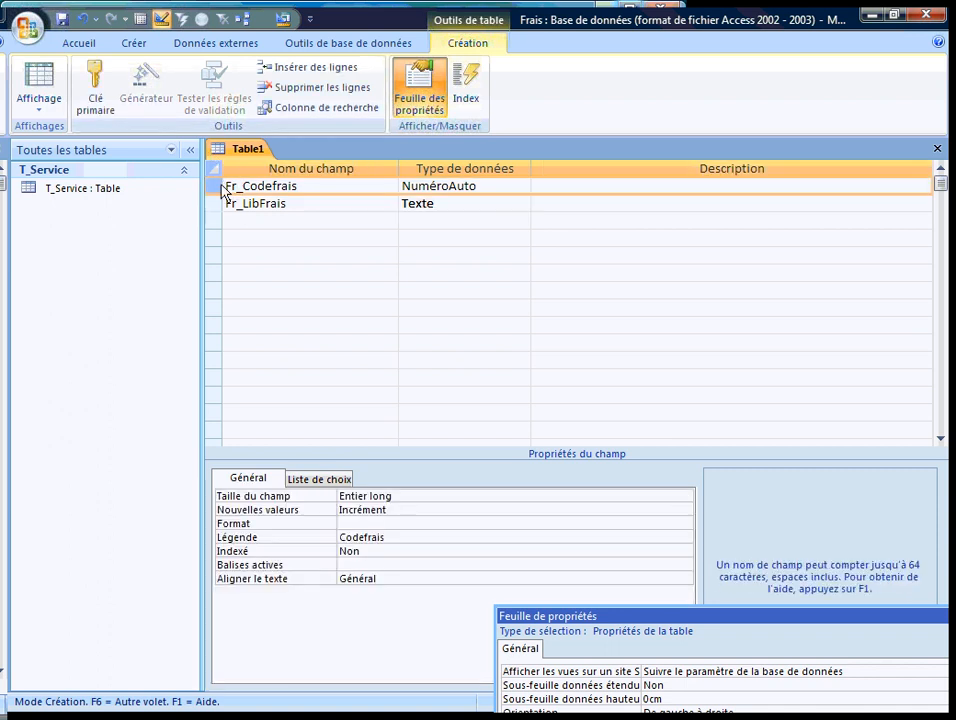
pyautogui.click(95, 88)
pyautogui.click(465, 88)
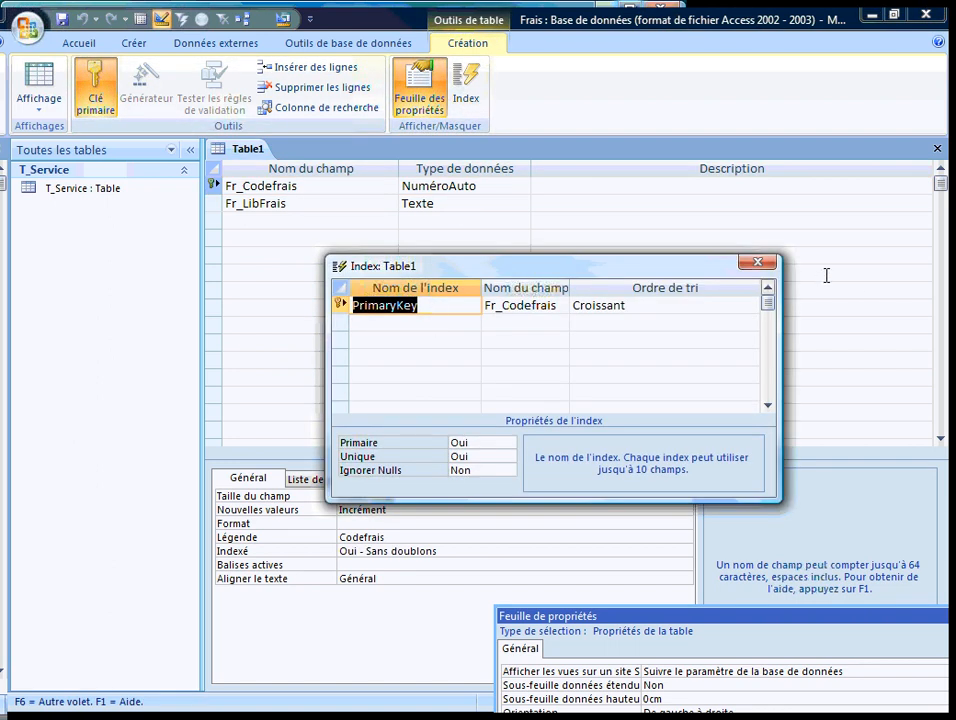
pyautogui.click(758, 262)
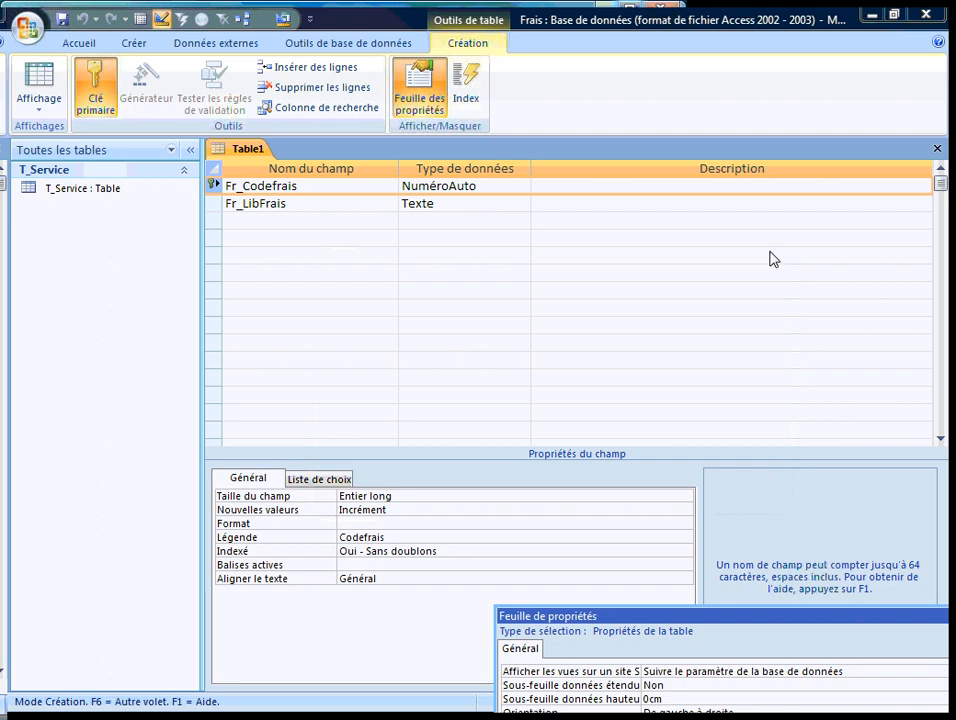
# Step: Save the table as T_TypeFrais and close it
pyautogui.hotkey('ctrl', 's')
pyautogui.write('T_F')
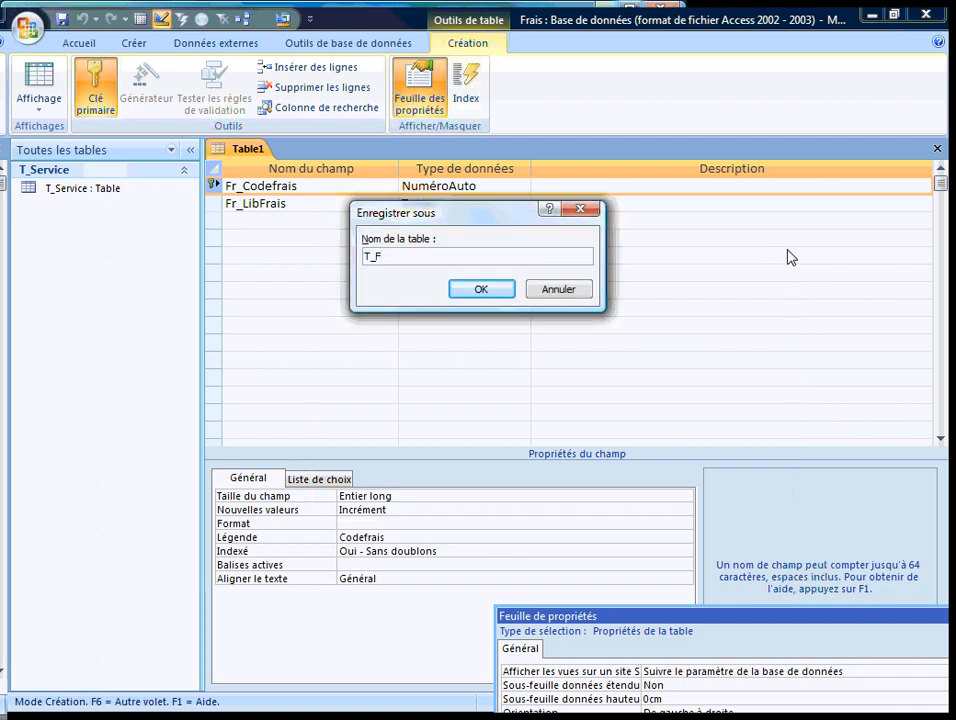
pyautogui.write('rTypeFrais')
pyautogui.press('Return')
pyautogui.hotkey('ctrl', 'w')
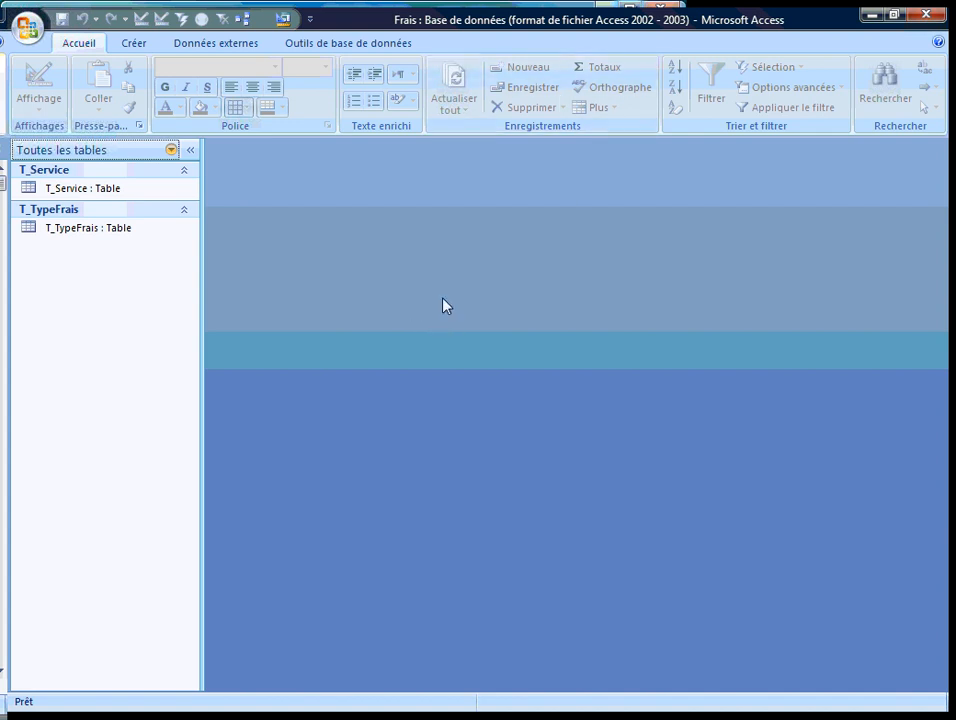
# Step: Create a new table in design view with a first field Sal_CodeSal of type NuméroAuto
pyautogui.click(135, 42)
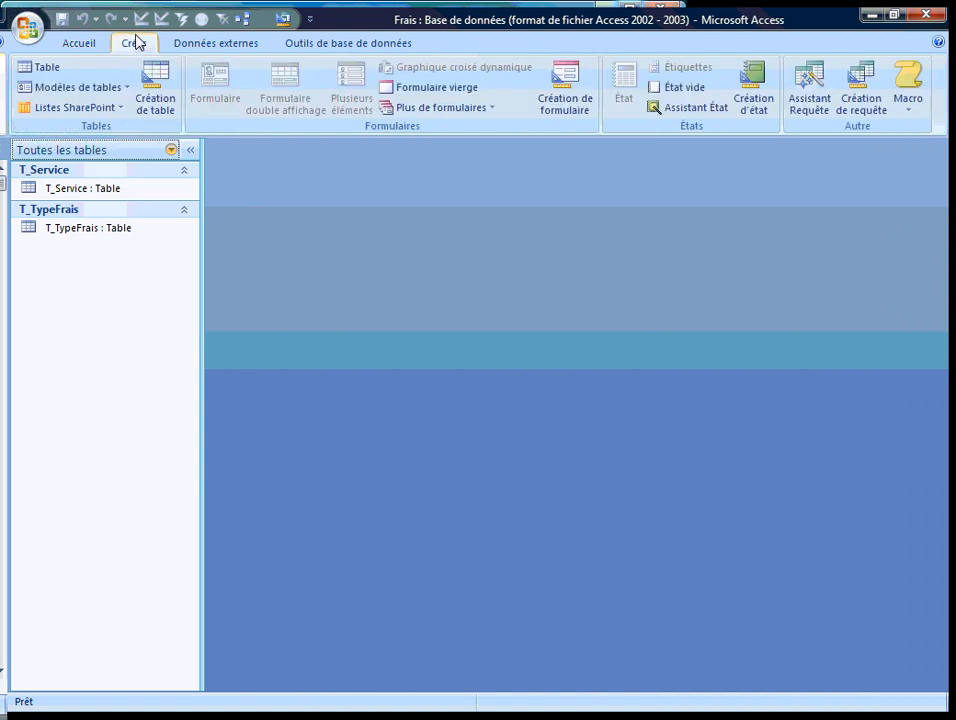
pyautogui.click(141, 80)
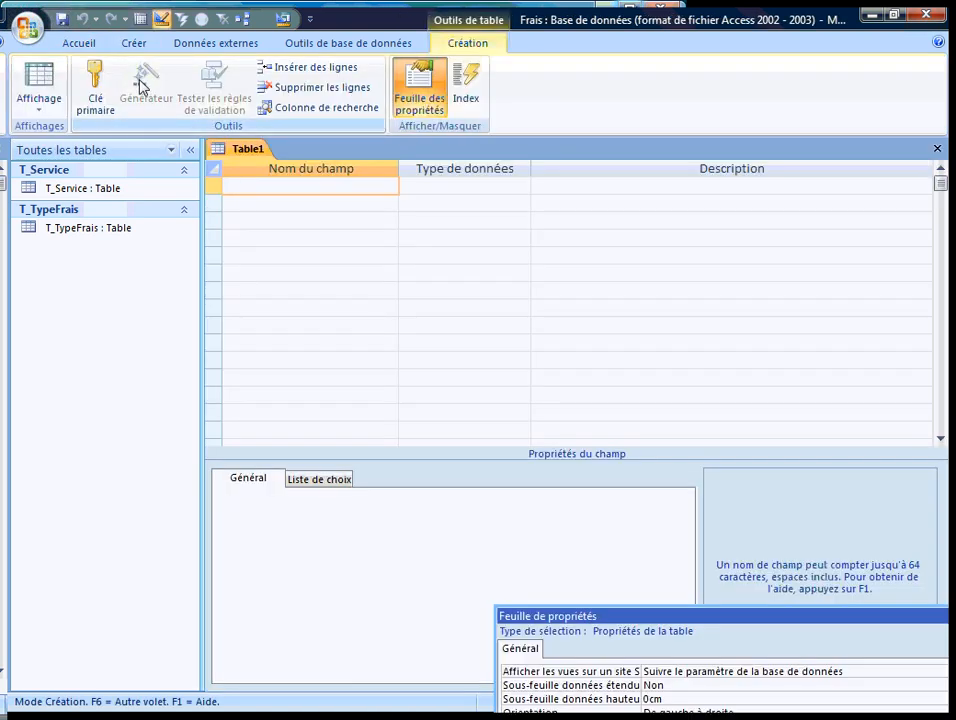
pyautogui.write('Sal_CodeSal')
pyautogui.press('Tab')
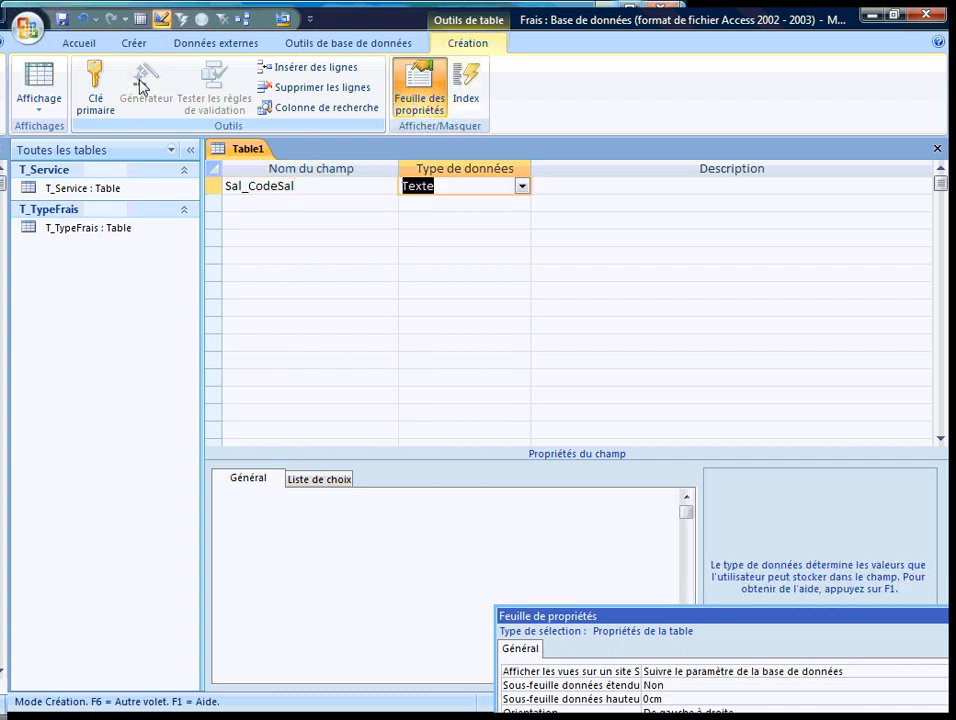
pyautogui.hotkey('alt', 'Down')
pyautogui.press('Down')
pyautogui.press('Down')
pyautogui.press('Down')
pyautogui.press('Down')
pyautogui.press('Down')
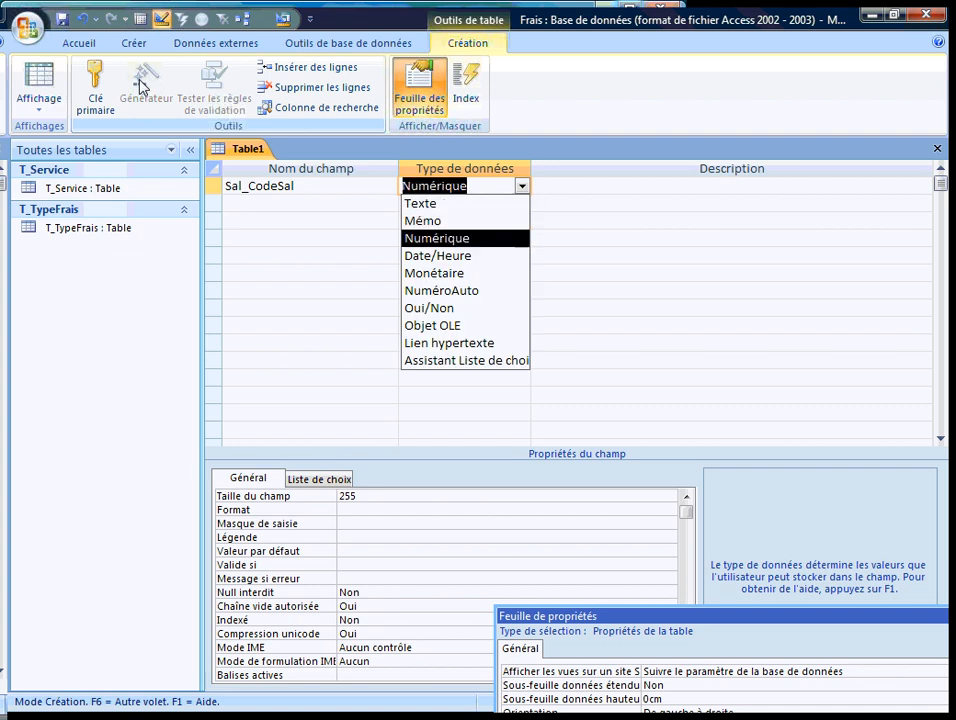
pyautogui.press('Tab')
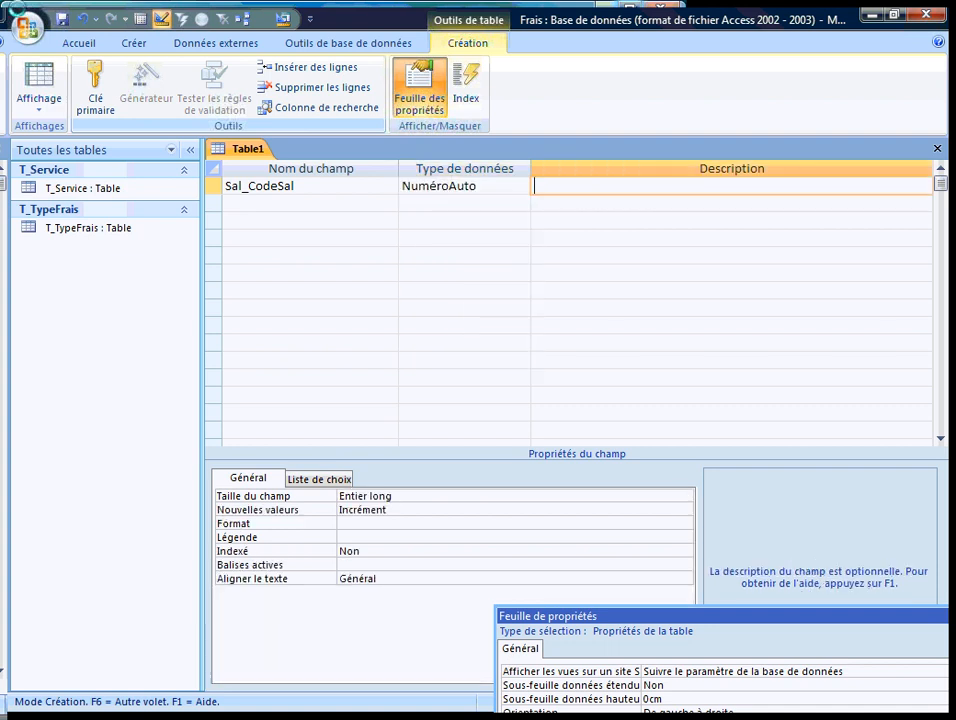
# Step: Set the caption of the Sal_CodeSal field to "CodeSal", copied from its field name
pyautogui.doubleClick(281, 188)
pyautogui.hotkey('ctrl', 'c')
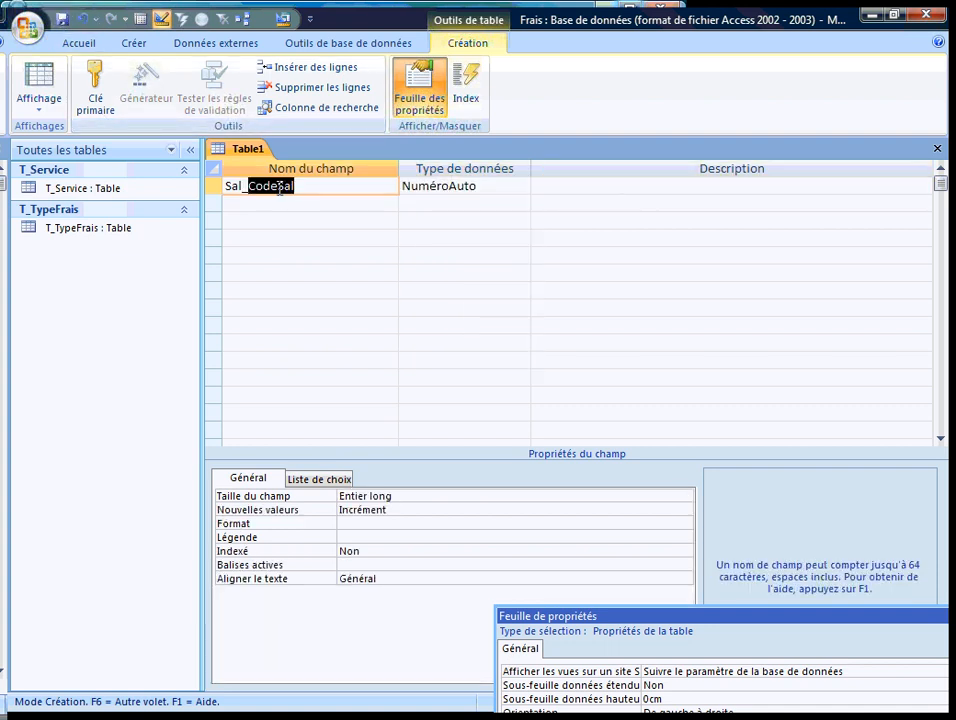
pyautogui.click(353, 538)
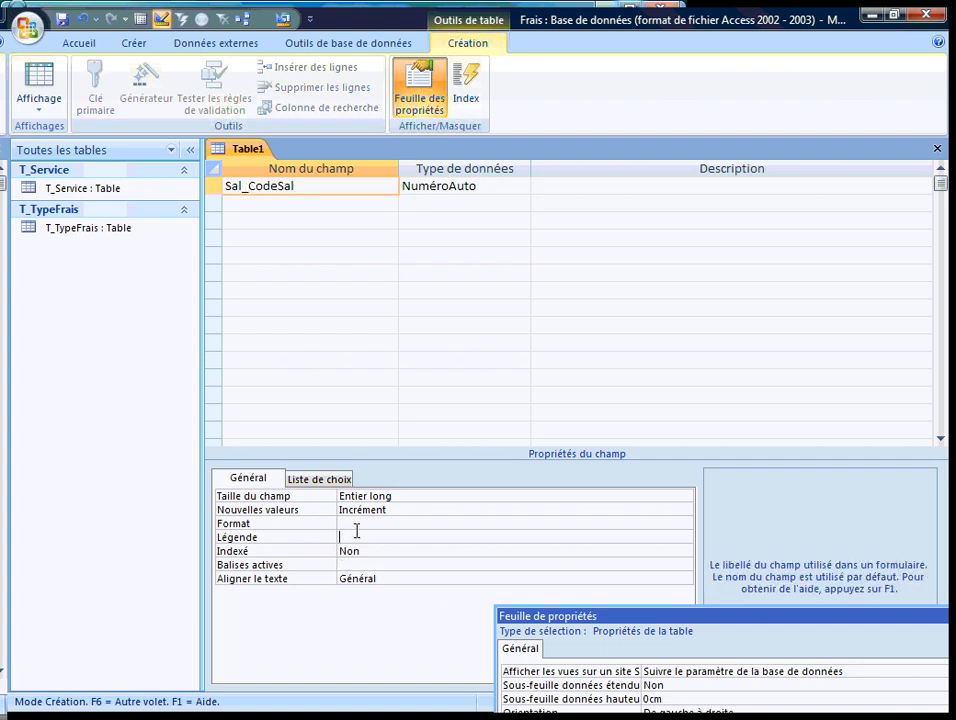
pyautogui.hotkey('ctrl', 'v')
# Step: Copy the Sal_ prefix into the names of the four field rows below Sal_CodeSal
pyautogui.moveTo(246, 186); pyautogui.dragTo(224, 186)
pyautogui.hotkey('ctrl', 'c')
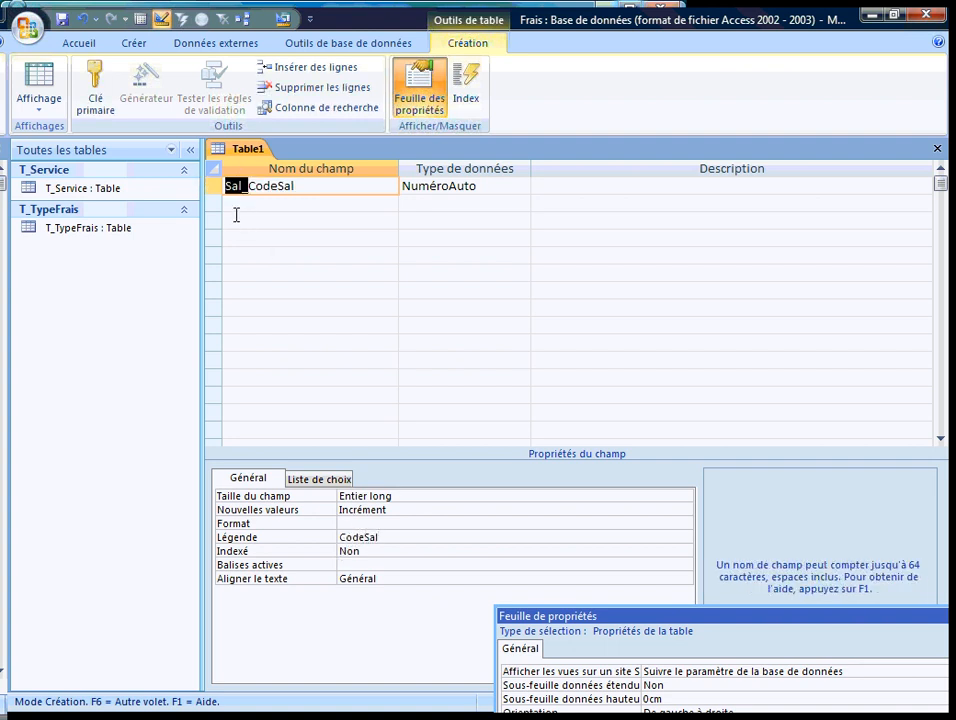
pyautogui.press('Down')
pyautogui.hotkey('ctrl', 'v')
pyautogui.press('Down')
pyautogui.hotkey('ctrl', 'v')
pyautogui.press('Down')
pyautogui.hotkey('ctrl', 'v')
pyautogui.press('Down')
pyautogui.hotkey('ctrl', 'v')
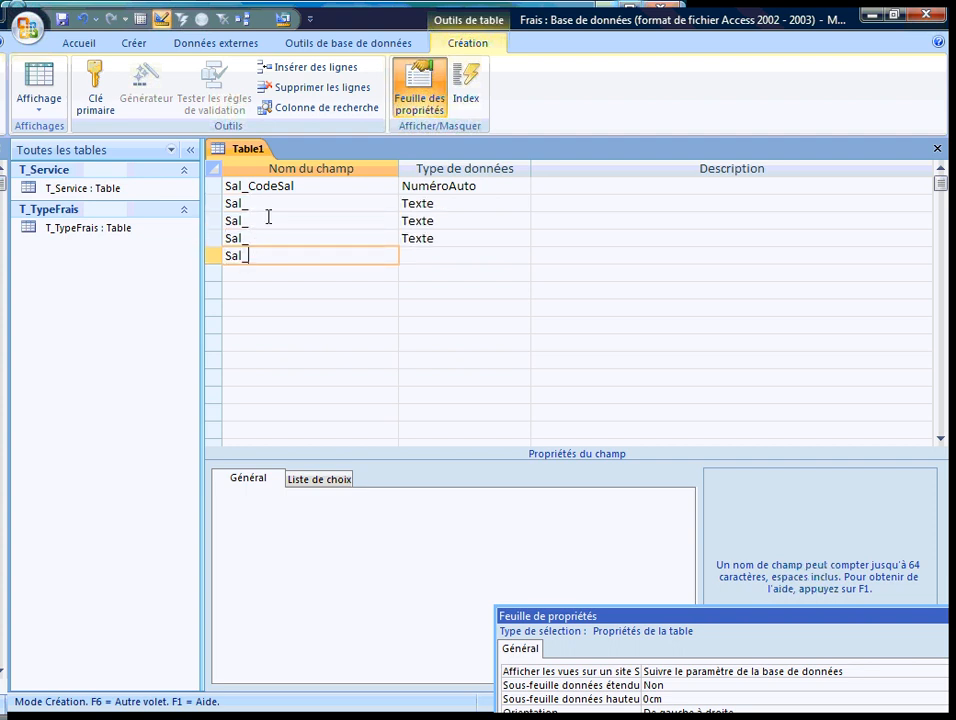
# Step: Complete the second field's name as Sal_Nom, keeping the data type Texte
pyautogui.click(266, 211)
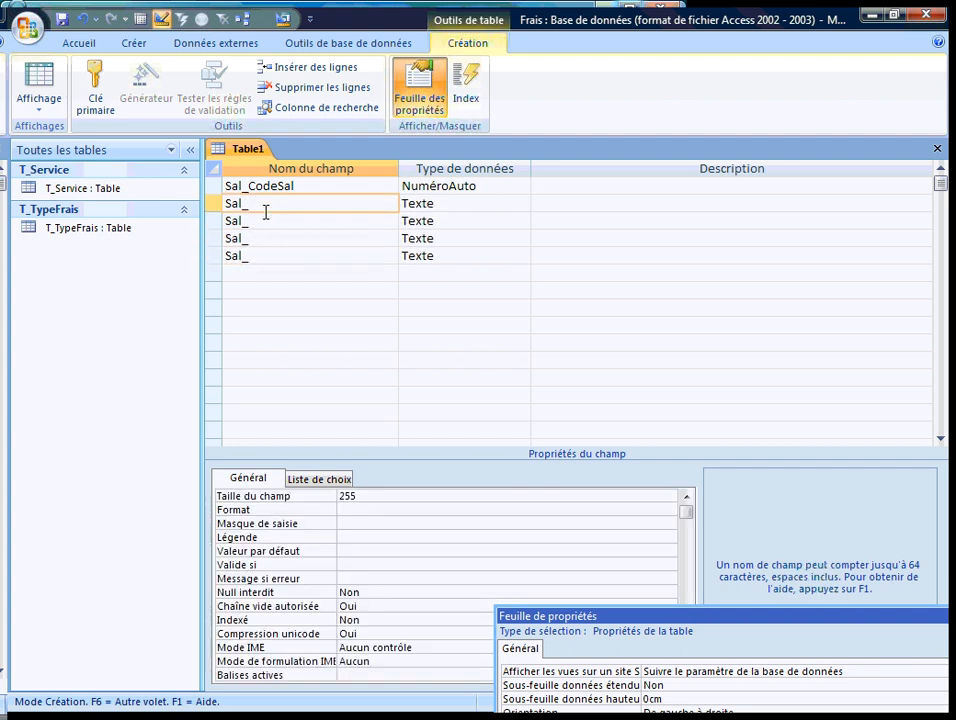
pyautogui.write('Nom')
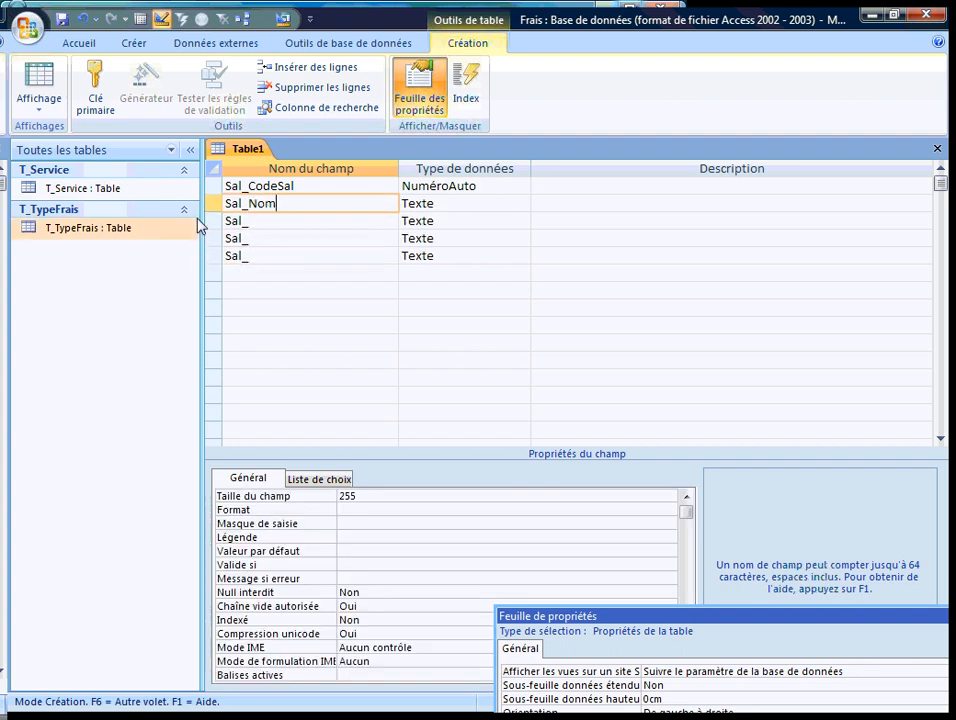
pyautogui.press('Tab')
# Step: Set the Sal_Nom field's size to 40 and its caption to "Nom"
pyautogui.press('F6')
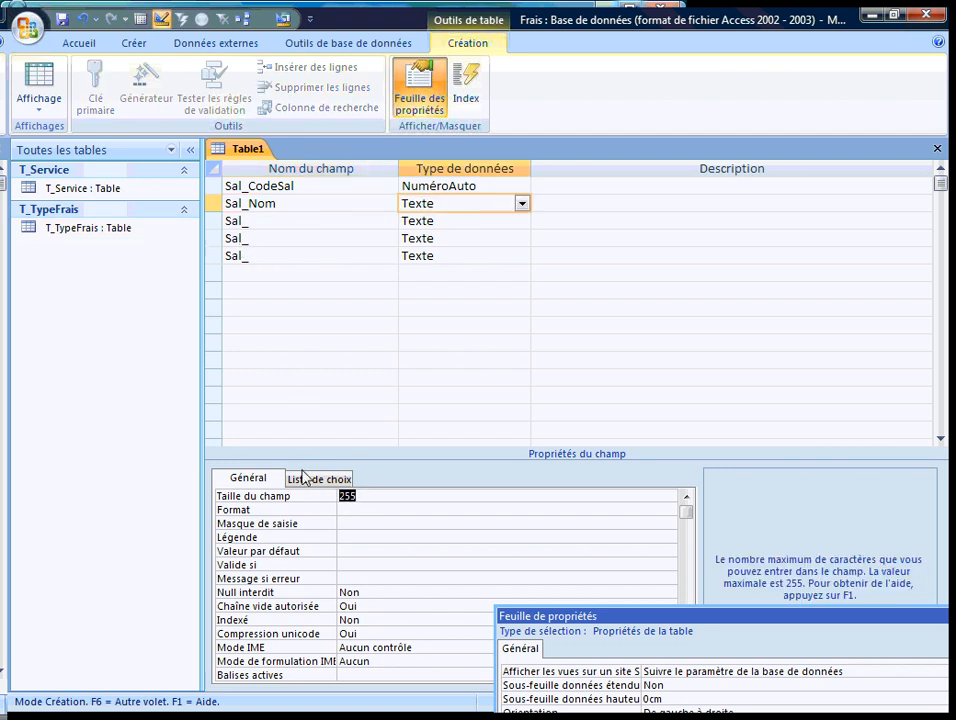
pyautogui.write('4')
pyautogui.press('Return')
pyautogui.click(389, 535)
pyautogui.write('Nom')
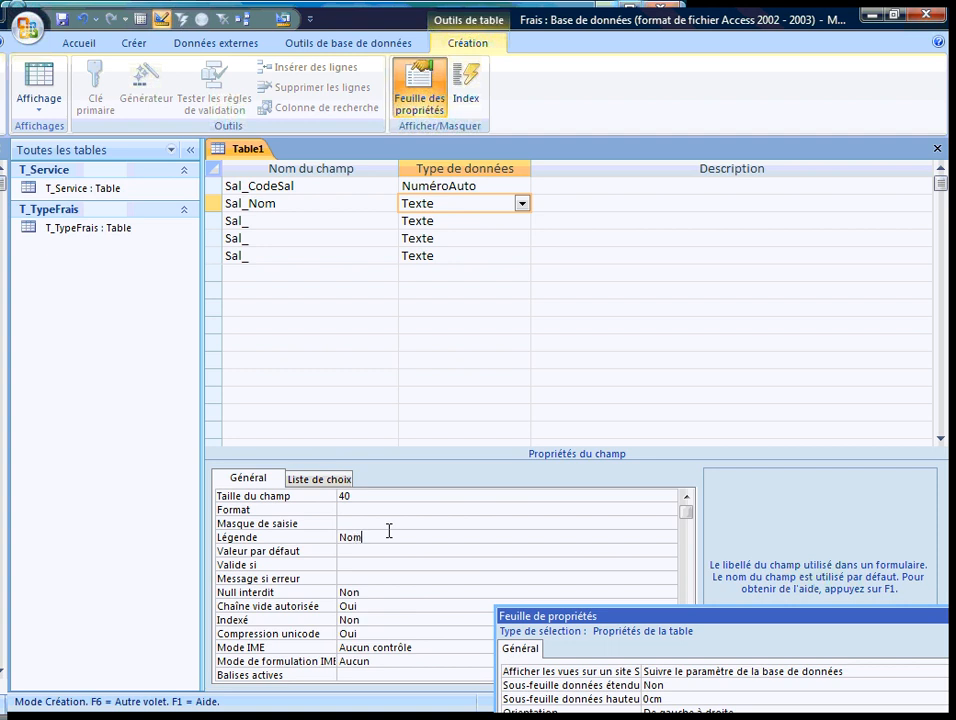
# Step: Complete the third field's name as Sal_Prénom and reuse "Prénom" from it as the caption
pyautogui.click(318, 219)
pyautogui.write('Prénom')
pyautogui.hotkey('shift', 'Left')
pyautogui.hotkey('shift', 'Left')
pyautogui.hotkey('shift', 'Left')
pyautogui.hotkey('shift', 'Left')
pyautogui.hotkey('shift', 'Left')
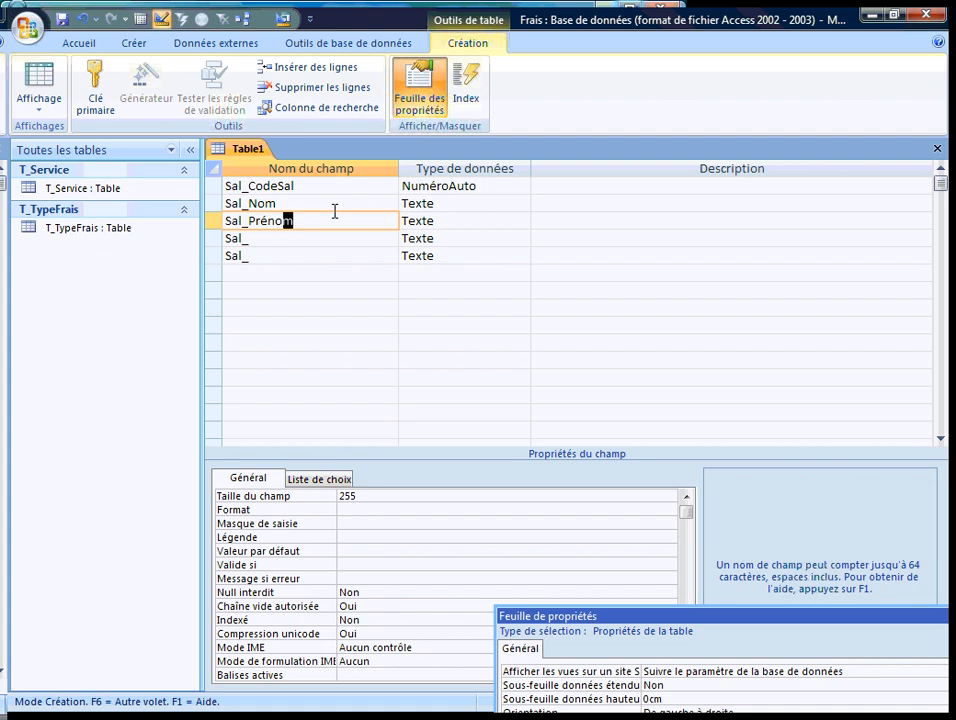
pyautogui.hotkey('shift', 'Left')
pyautogui.click(344, 533)
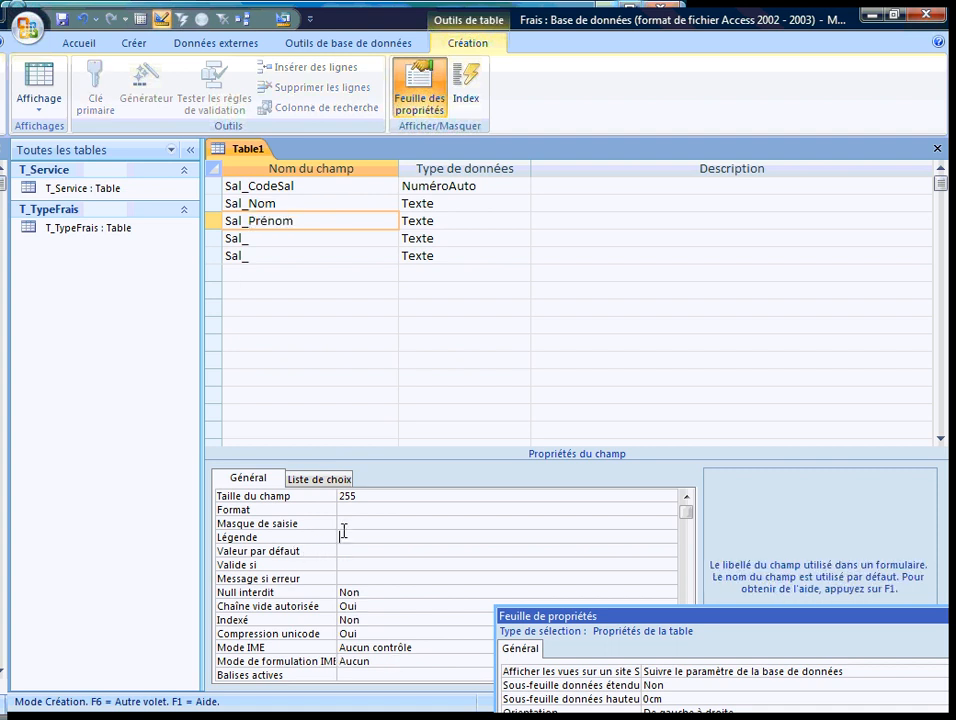
pyautogui.hotkey('ctrl', 'v')
# Step: Reduce the Sal_Prénom field's size from its default
pyautogui.click(291, 494)
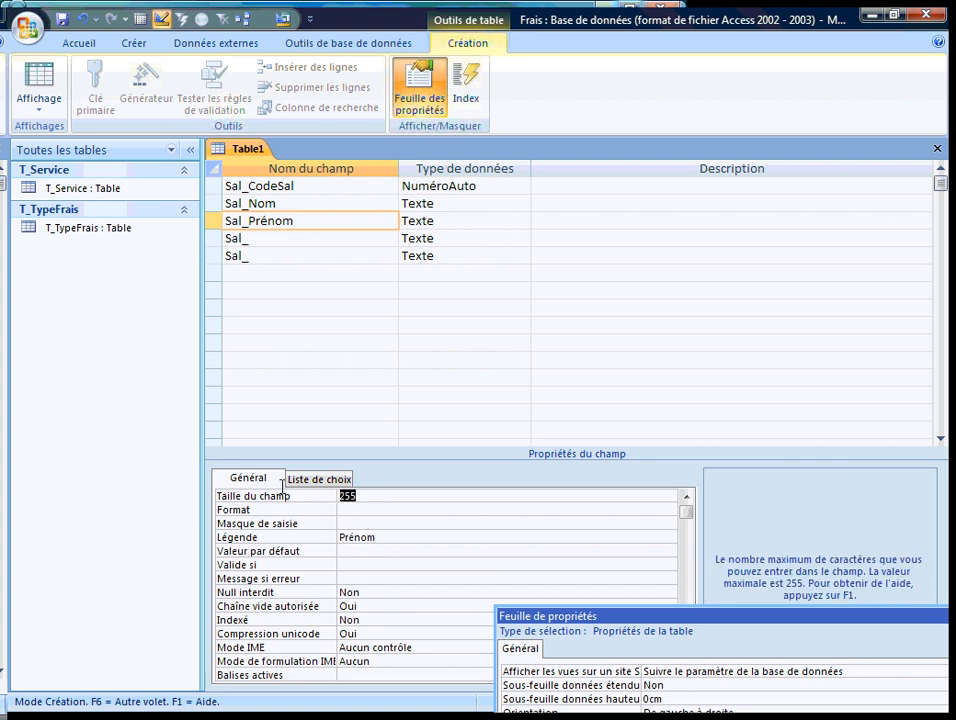
pyautogui.write('4')
pyautogui.press('Return')
# Step: Complete the fourth field's name as Sal_DateNaiss and set its data type to Date/Heure
pyautogui.click(279, 238)
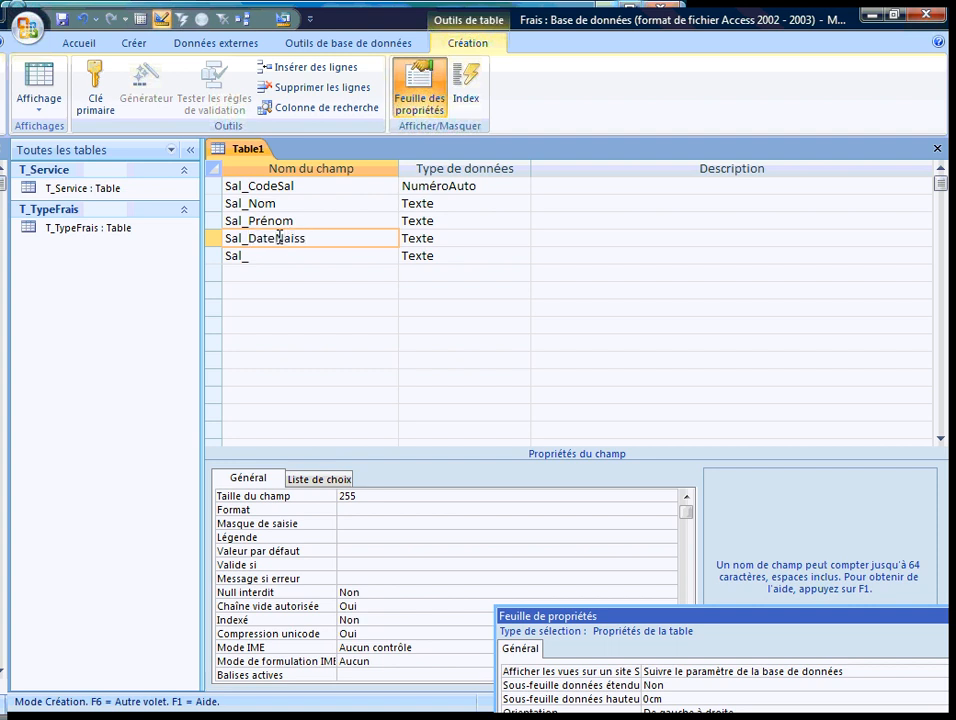
pyautogui.press('Tab')
pyautogui.write('d')
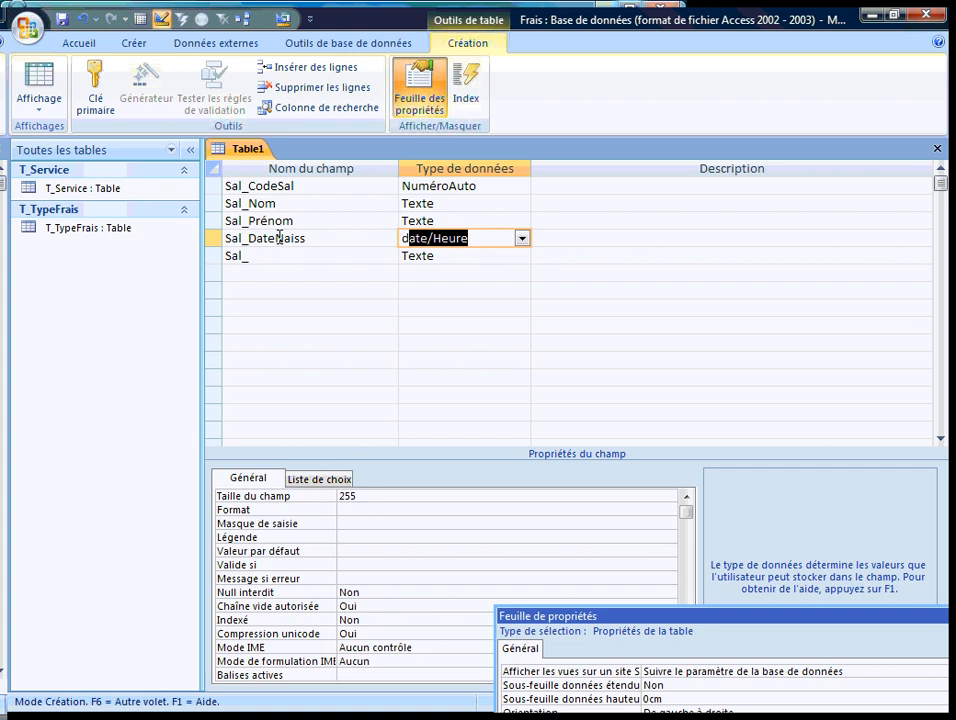
# Step: Set the caption of the Sal_DateNaiss field to "DateNaiss", copied from its field name
pyautogui.doubleClick(280, 238)
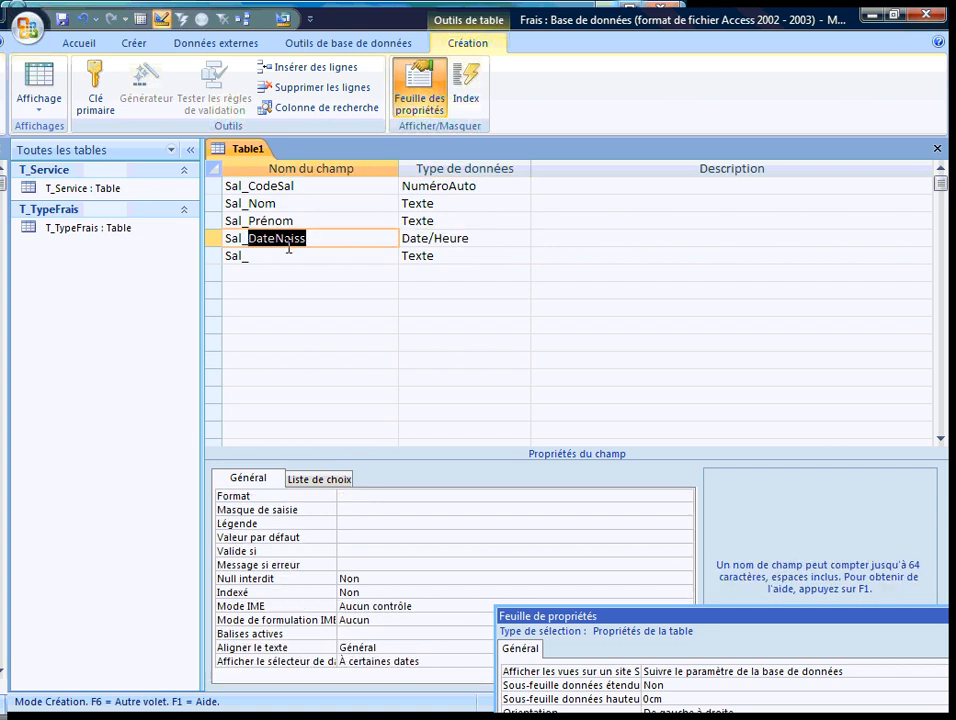
pyautogui.click(355, 519)
pyautogui.hotkey('ctrl', 'v')
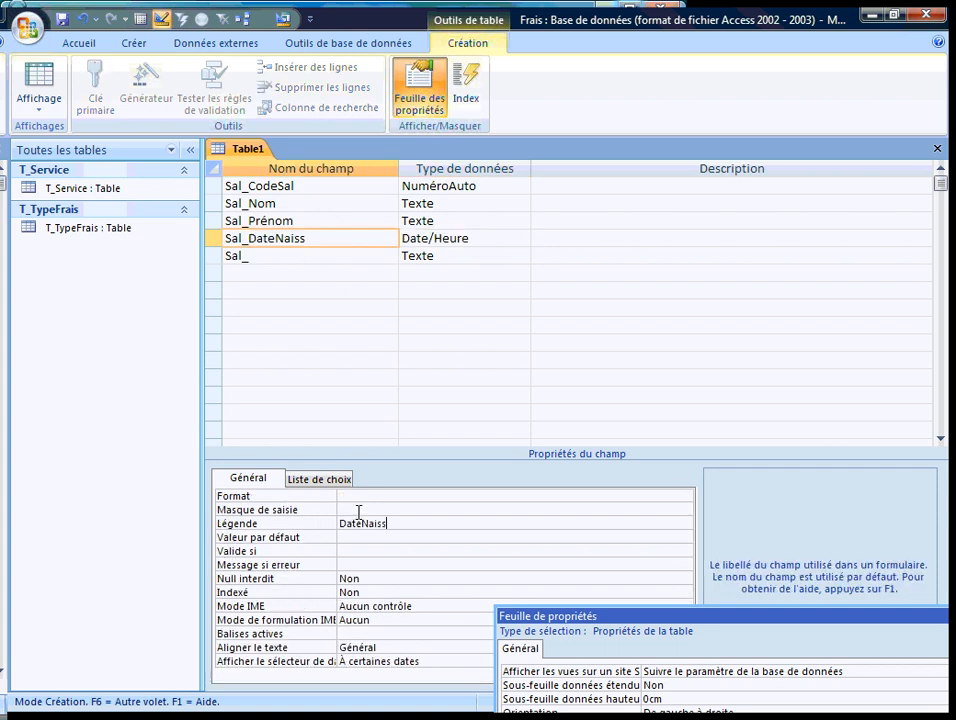
# Step: Complete the fifth field's name as Sal_Ville, keeping the data type Texte
pyautogui.click(265, 256)
pyautogui.write('Vi')
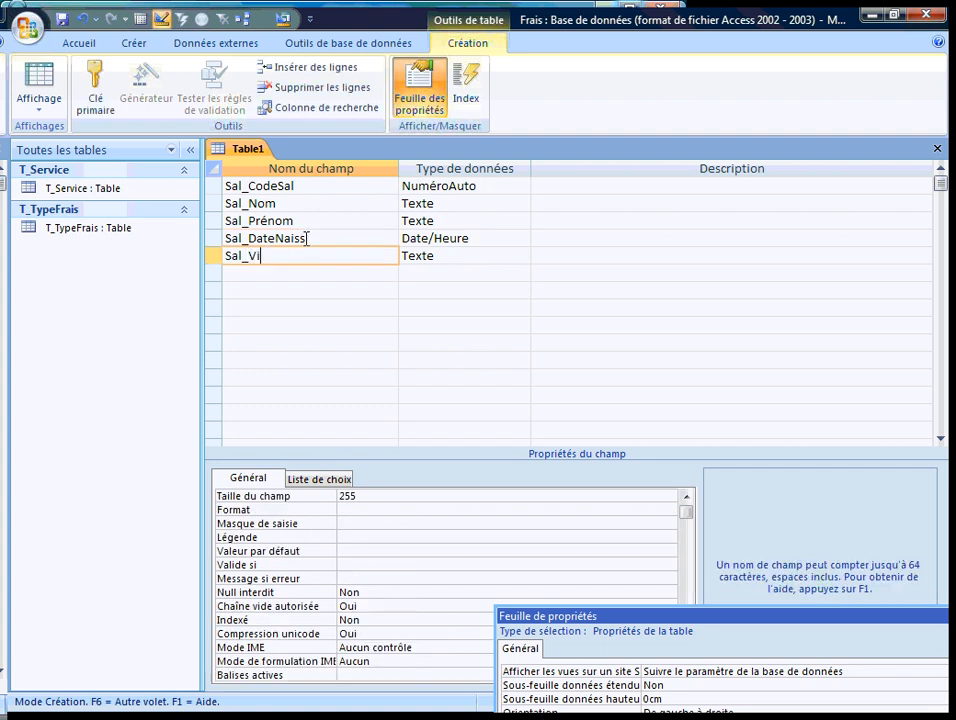
pyautogui.write('ule')
pyautogui.press('Tab')
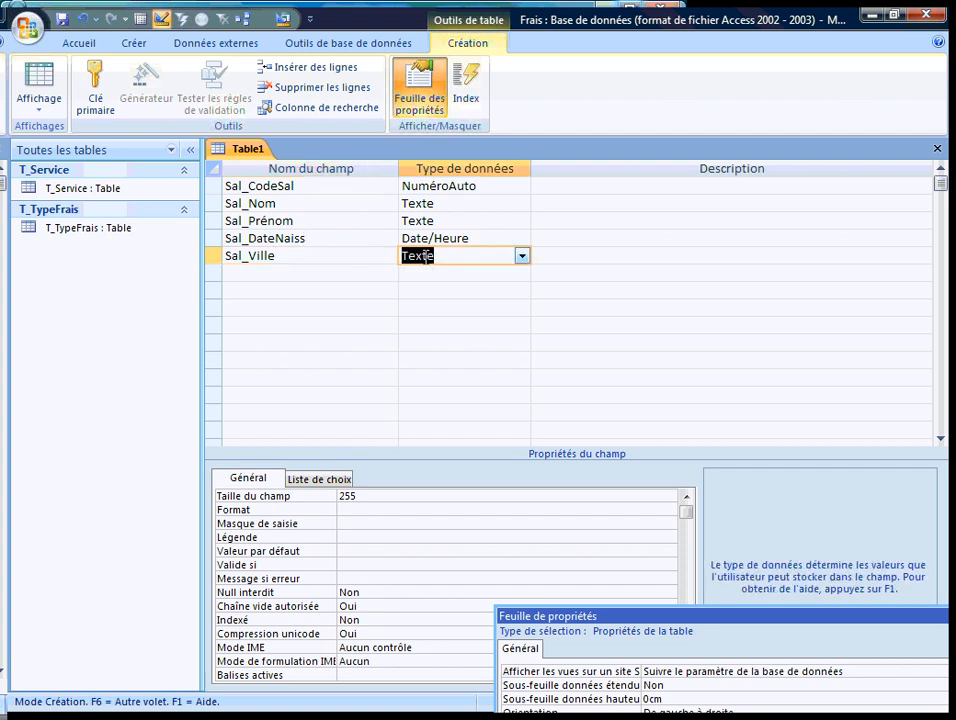
# Step: Set the Sal_Ville field's size to 70 and its caption to "Ville"
pyautogui.moveTo(362, 497); pyautogui.dragTo(325, 495)
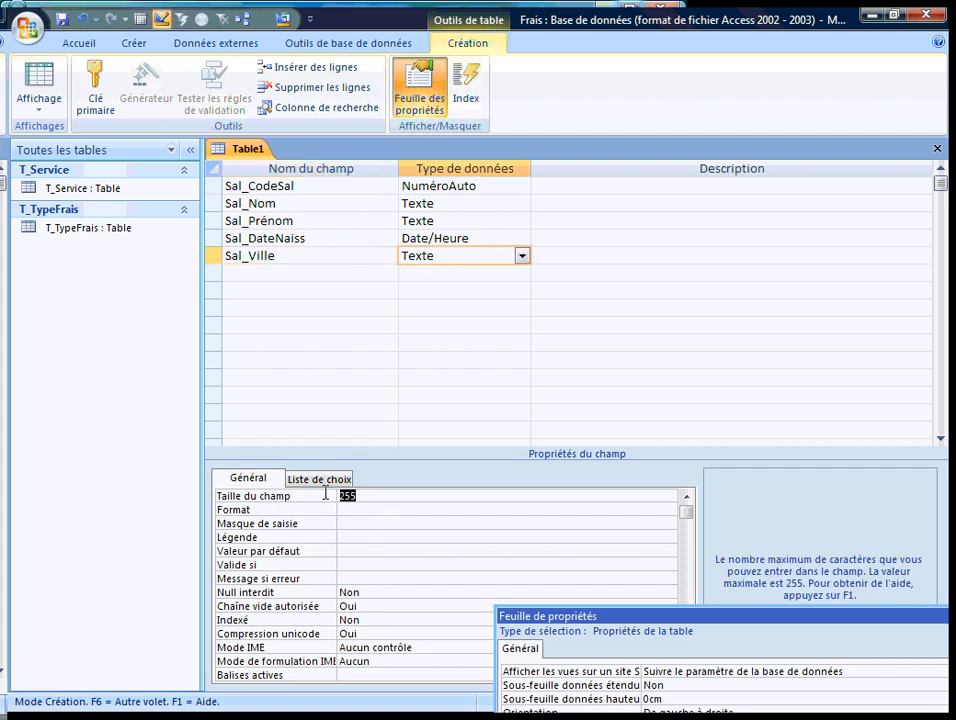
pyautogui.write('70')
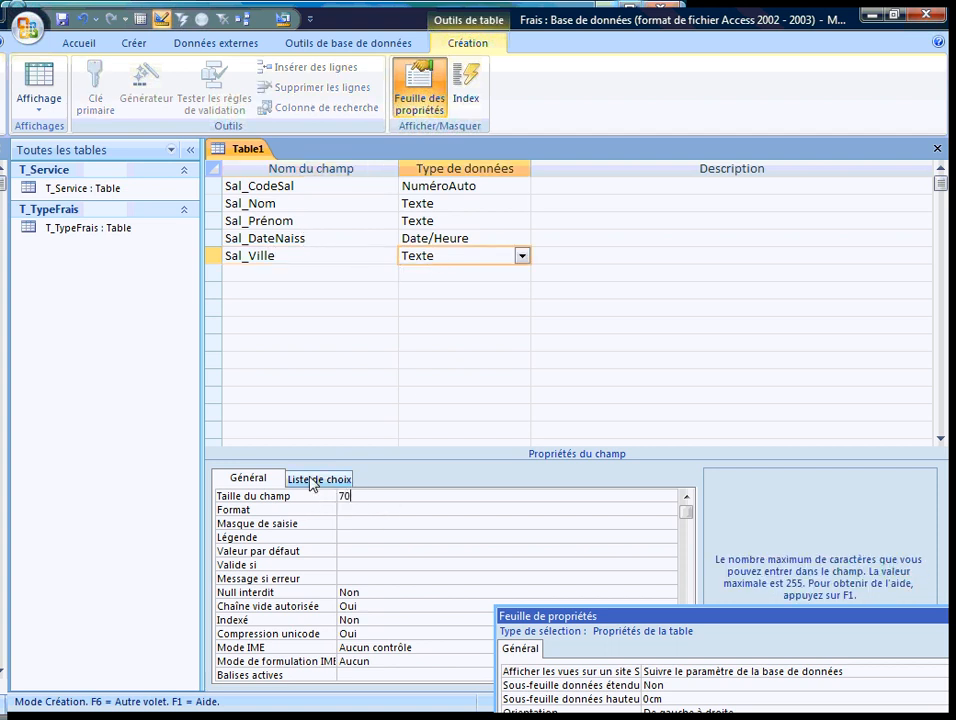
pyautogui.press('Return')
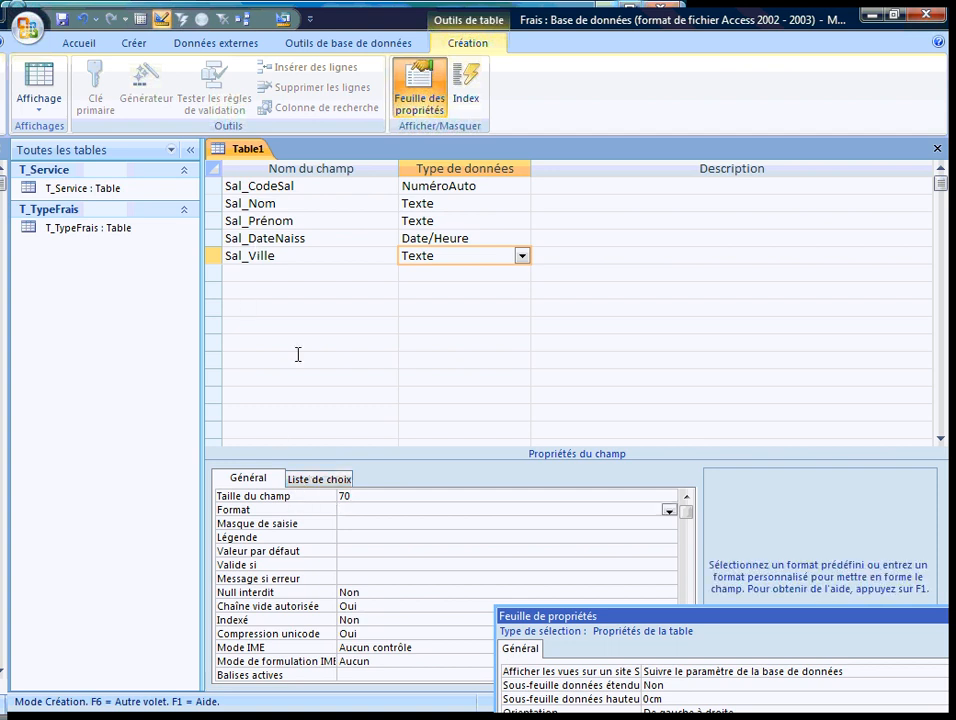
pyautogui.click(346, 536)
pyautogui.write('Ville')
pyautogui.press('Return')
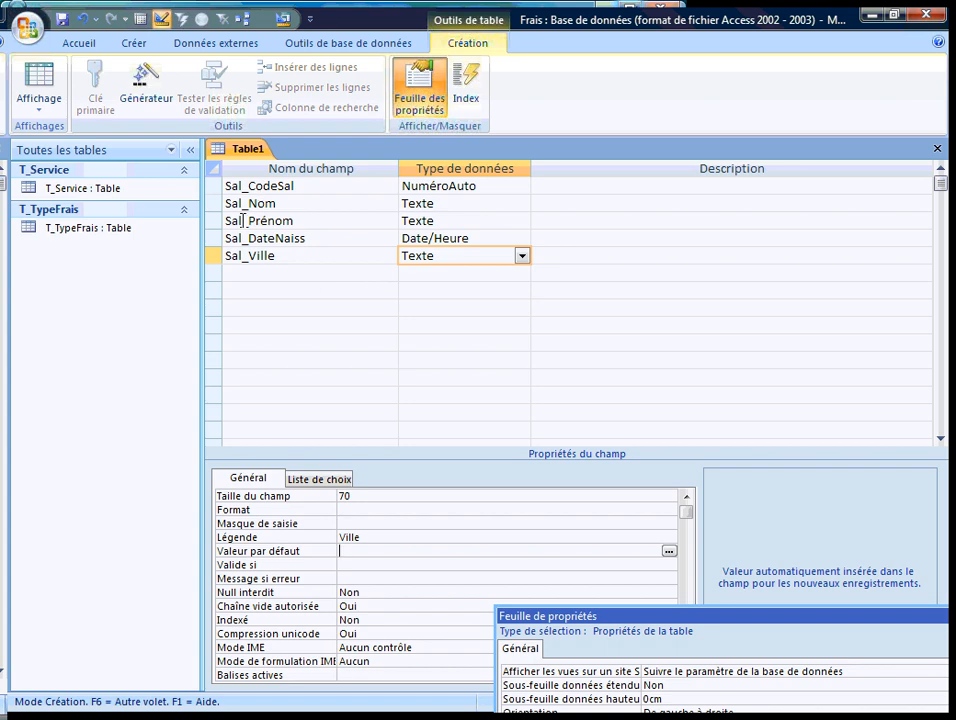
# Step: Make Sal_CodeSal the table's primary key and check it in the index list
pyautogui.click(213, 186)
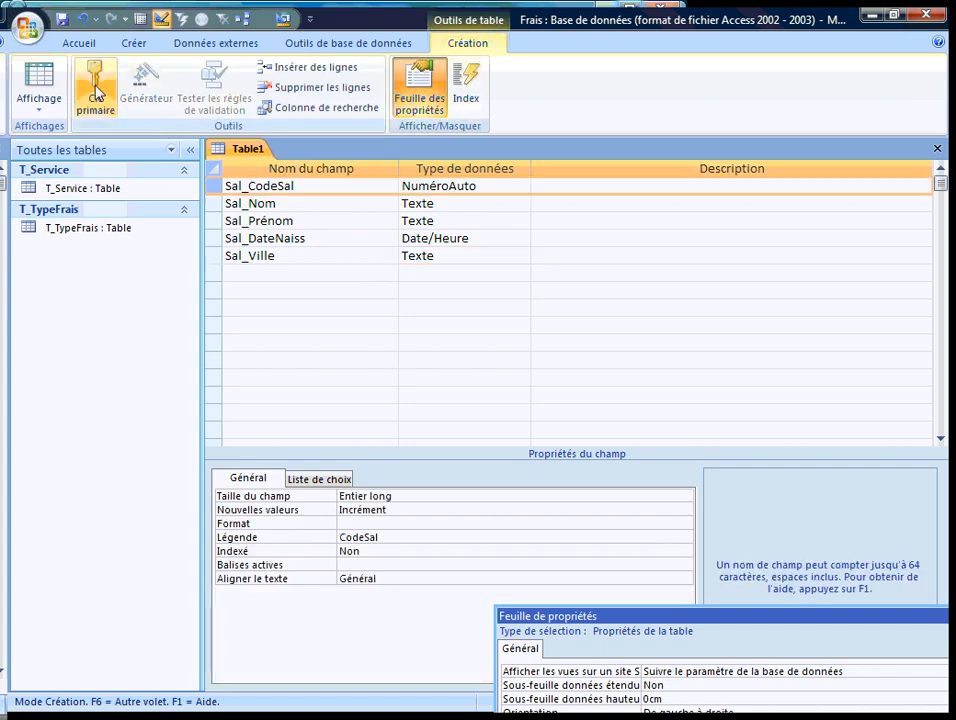
pyautogui.click(96, 90)
pyautogui.click(465, 85)
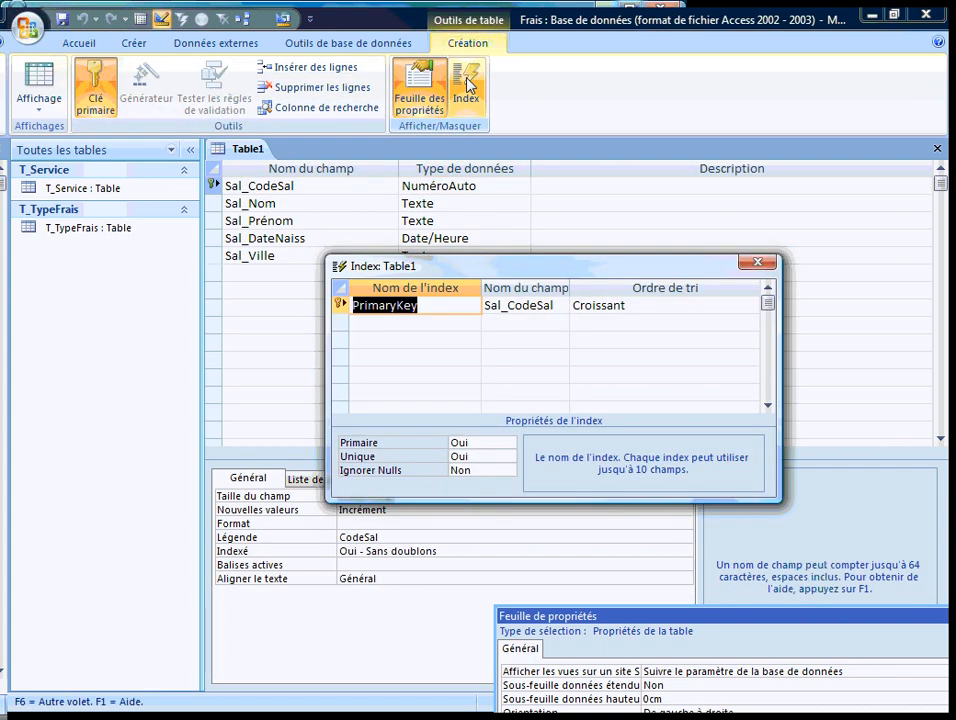
pyautogui.click(465, 82)
# Step: Save the employee table as T_Sal and close it
pyautogui.hotkey('ctrl', 's')
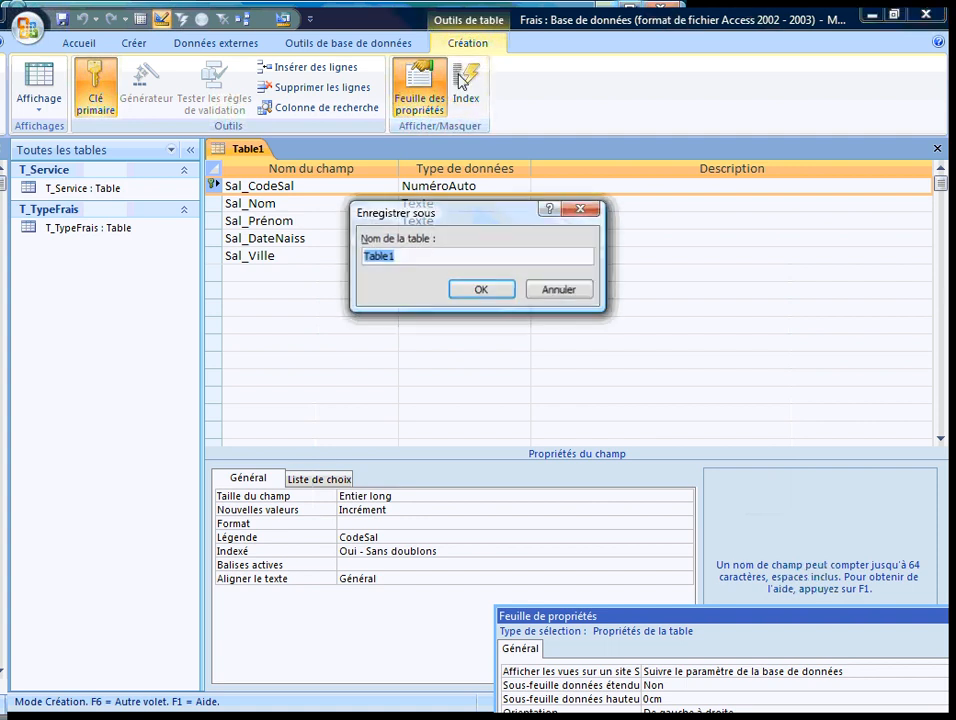
pyautogui.write('T_Sal')
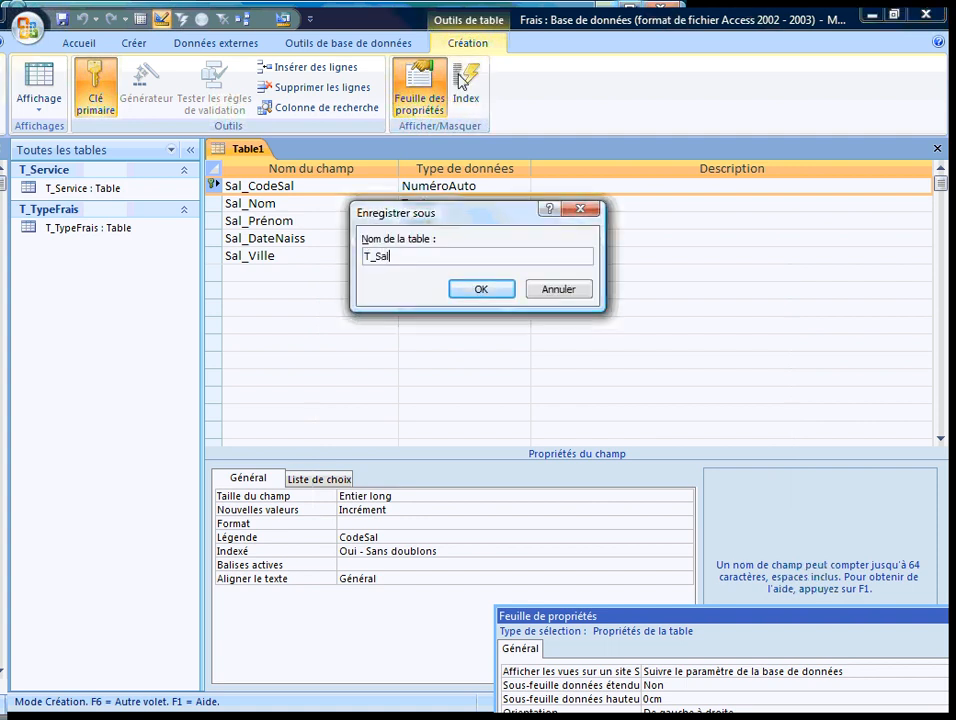
pyautogui.press('Return')
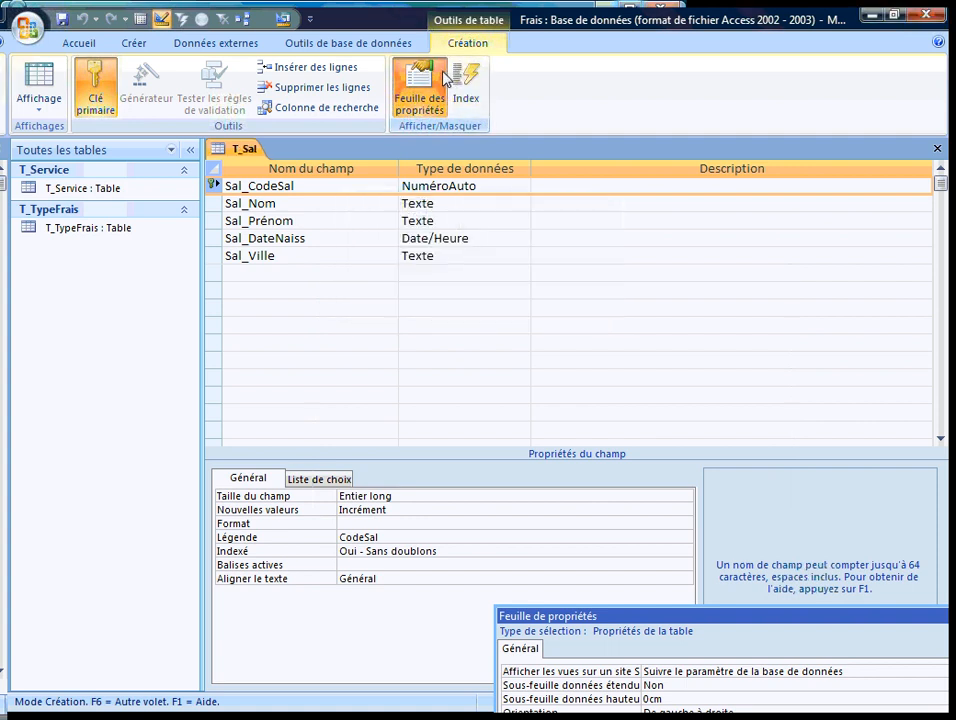
pyautogui.hotkey('ctrl', 'F4')
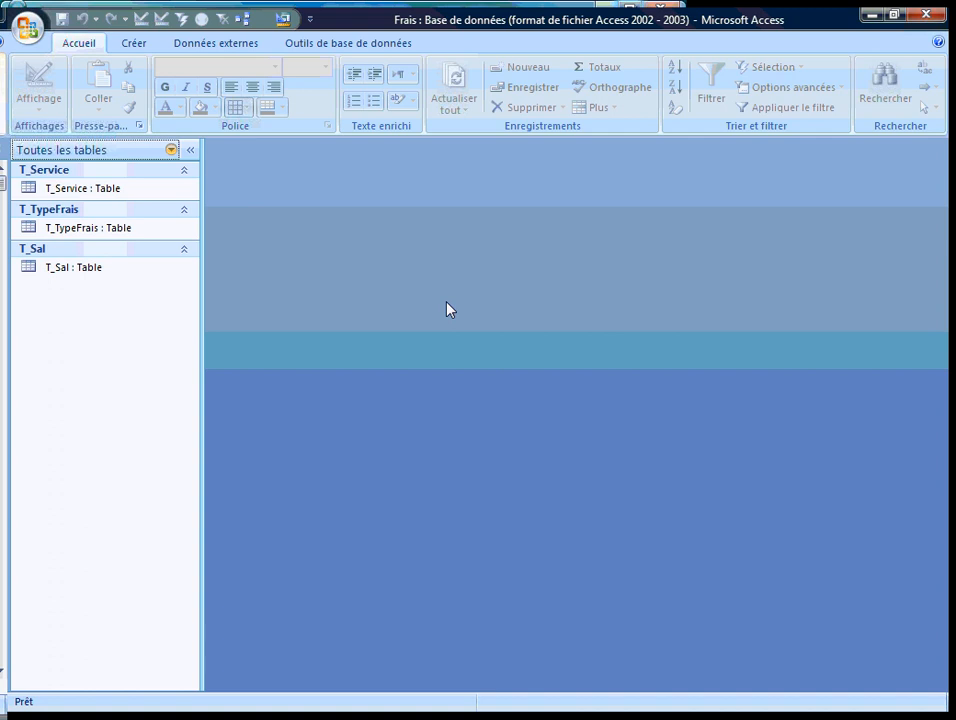
# Step: Create another table in design view and enter the prefix SalSer_ as the name of its first three fields
pyautogui.click(134, 44)
pyautogui.click(162, 90)
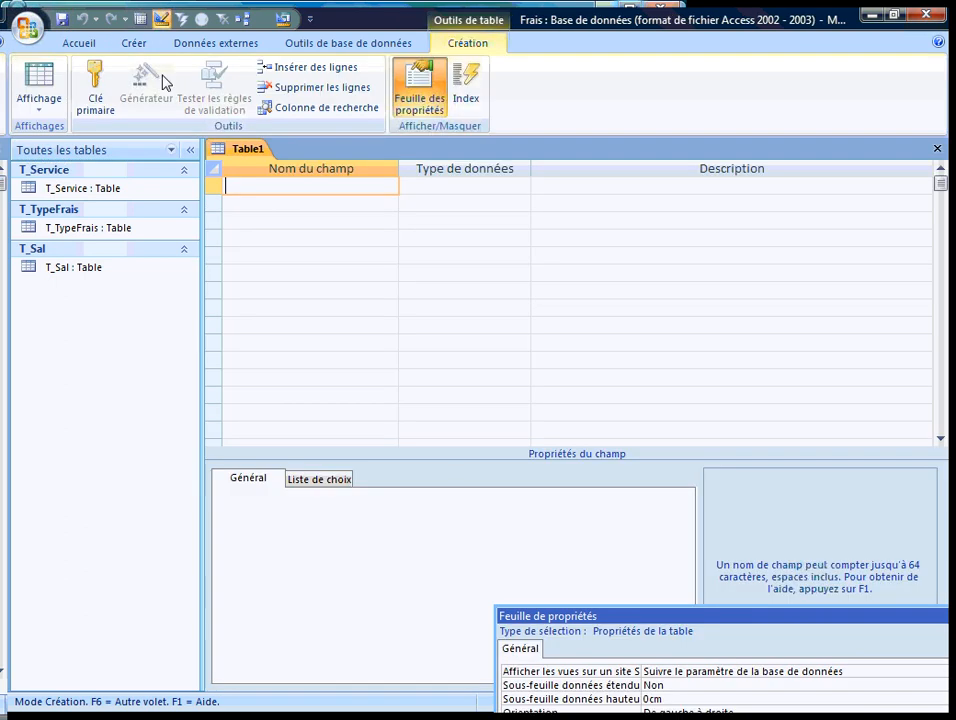
pyautogui.write('SalSer_')
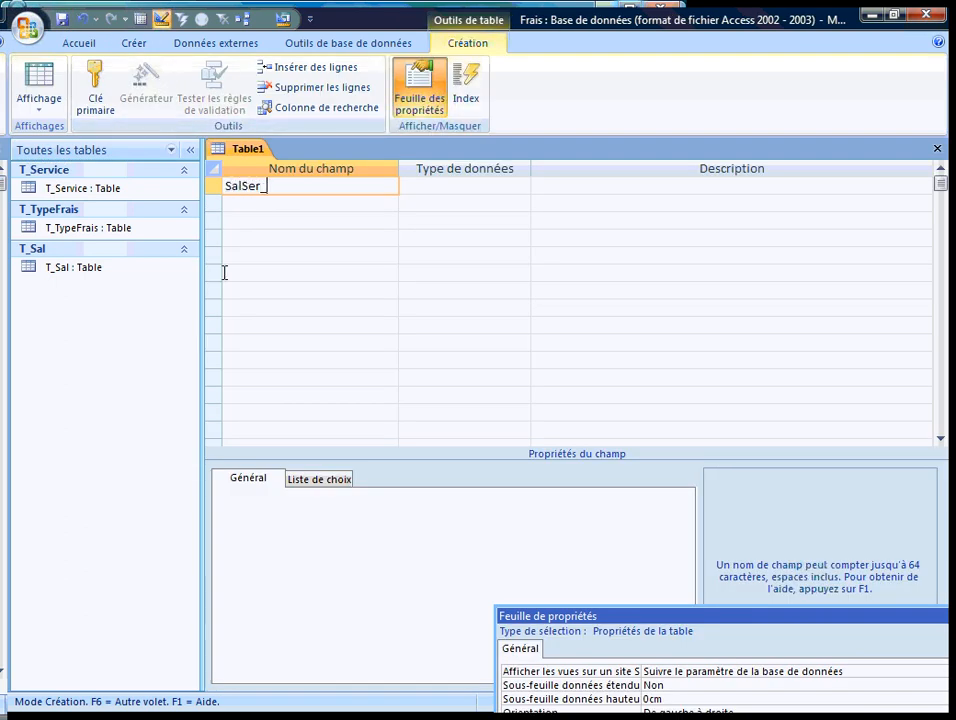
pyautogui.moveTo(286, 185); pyautogui.dragTo(182, 167)
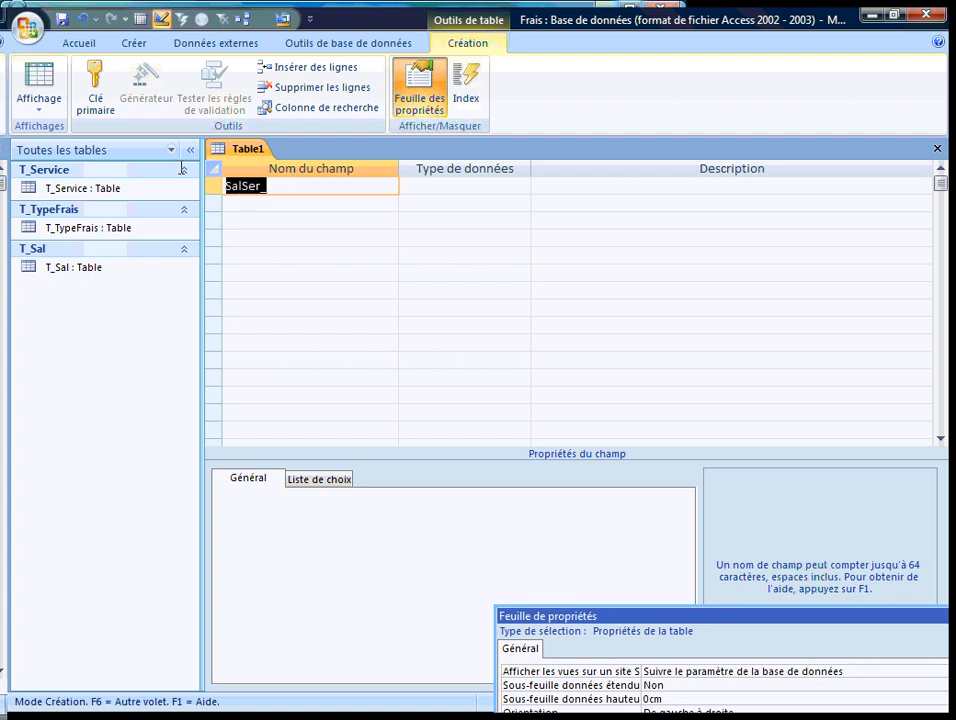
pyautogui.hotkey('ctrl', 'c')
pyautogui.press('Down')
pyautogui.hotkey('ctrl', 'v')
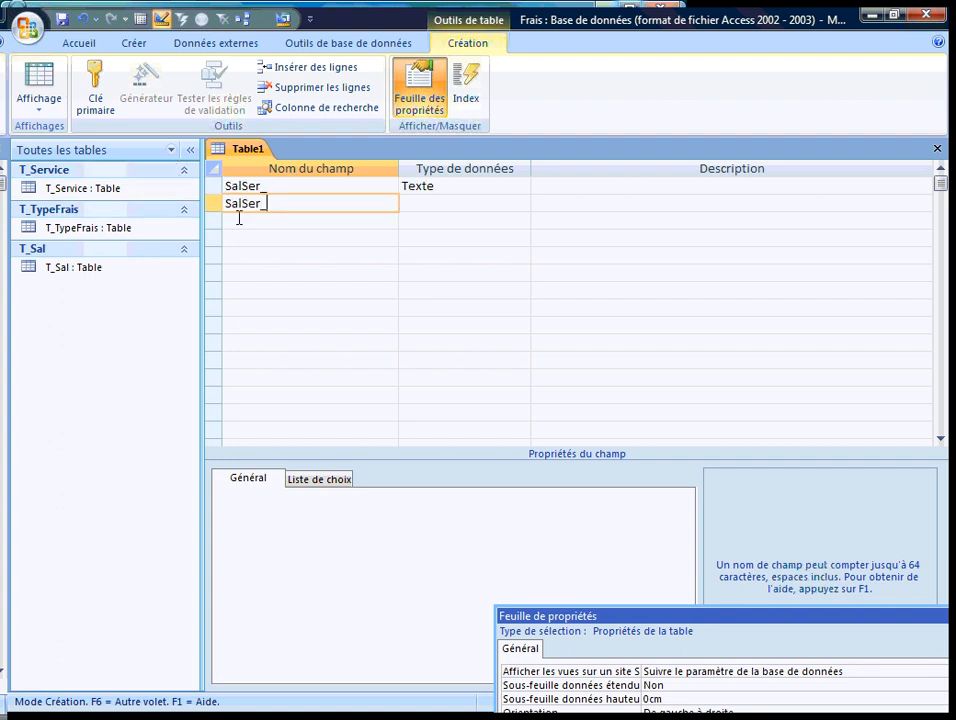
pyautogui.press('Down')
pyautogui.hotkey('ctrl', 'v')
# Step: Complete the first field's name as SalSer_CodeSal and set its data type to Numérique
pyautogui.click(275, 185)
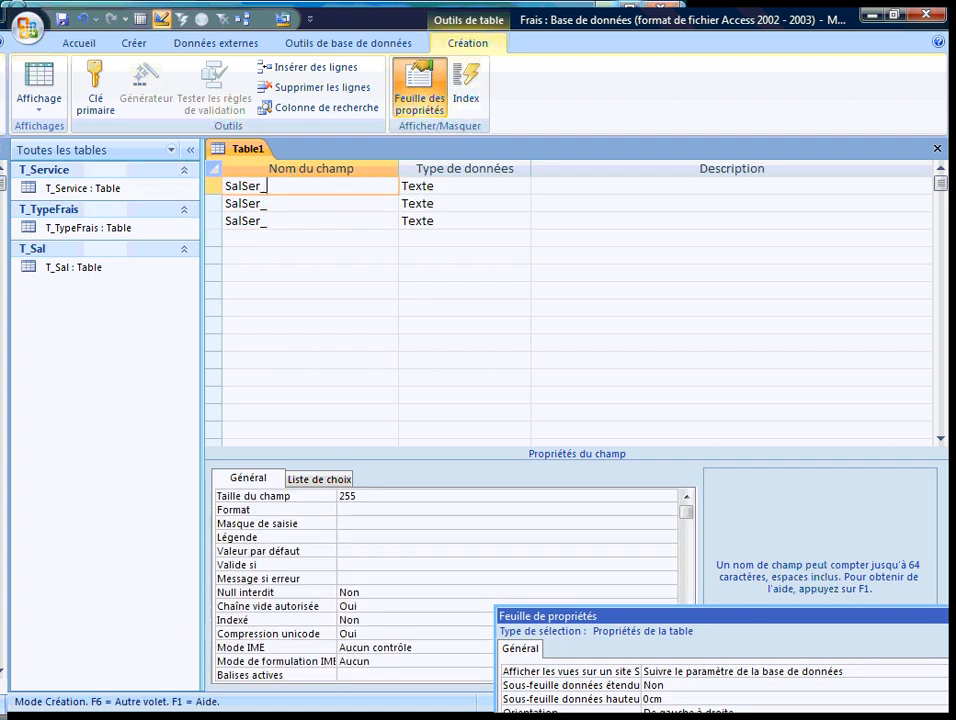
pyautogui.write('CodeSal')
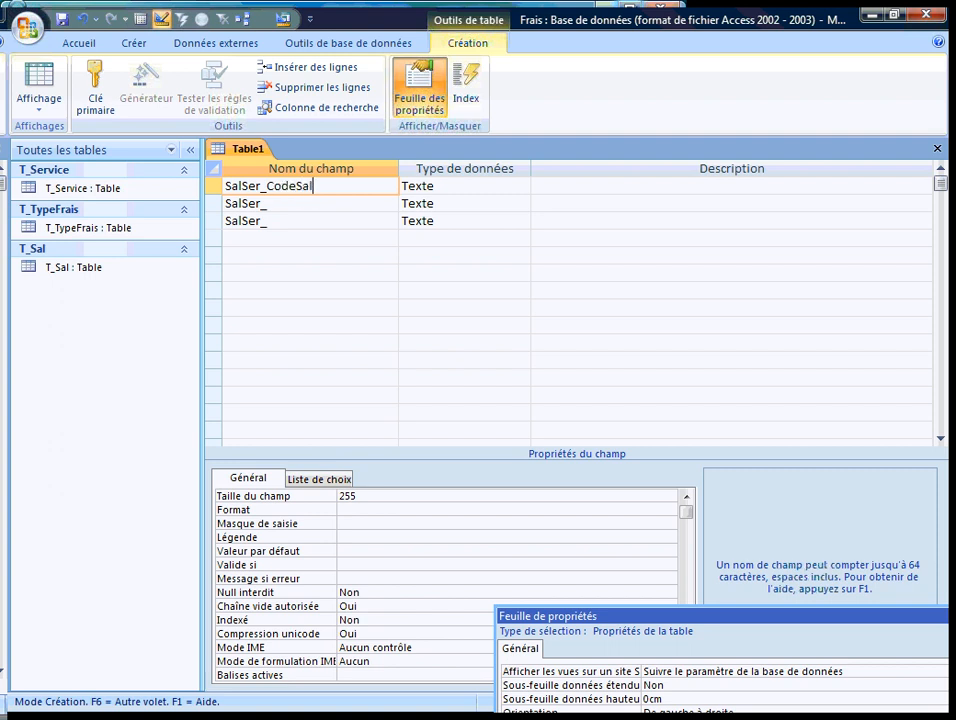
pyautogui.press('Tab')
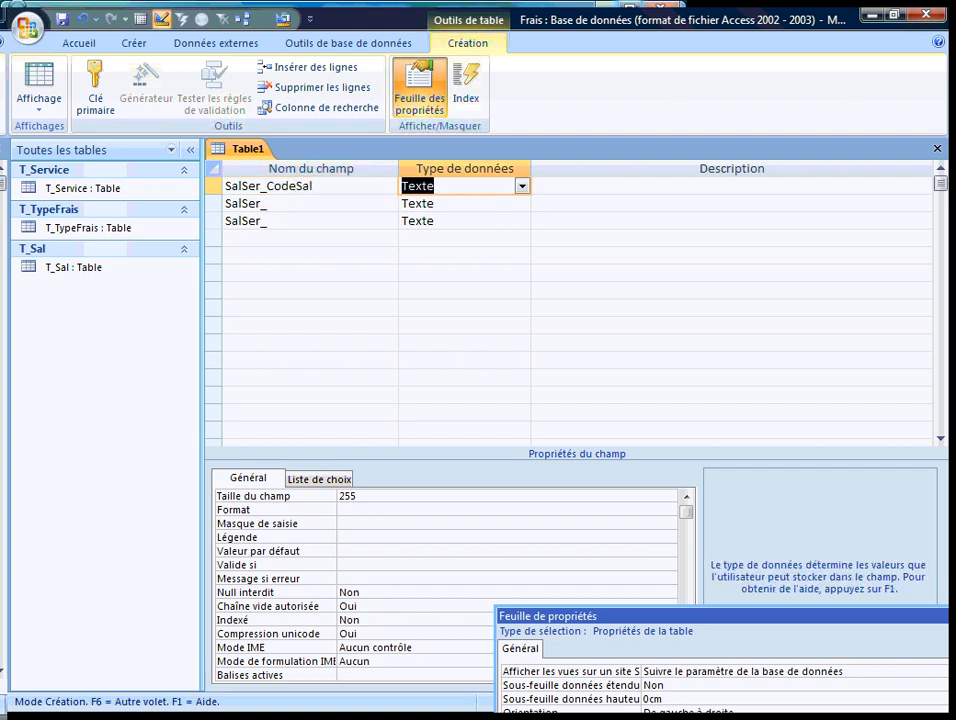
pyautogui.write('Numérique')
pyautogui.press('Tab')
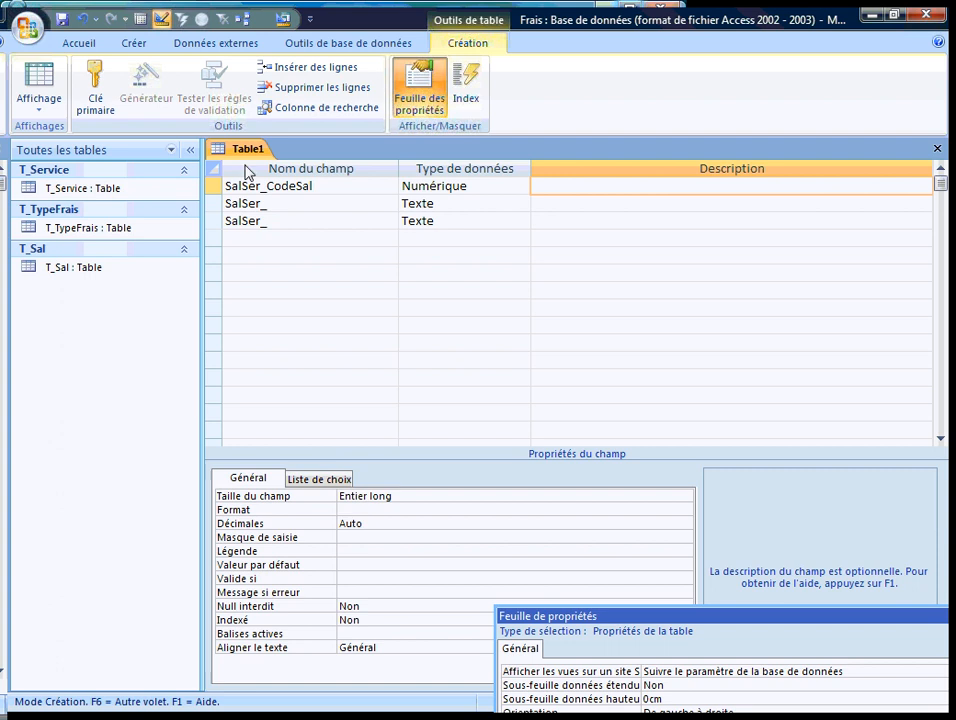
# Step: Set the caption of the SalSer_CodeSal field to "CodeSal", copied from its field name
pyautogui.click(281, 189)
pyautogui.doubleClick(281, 189)
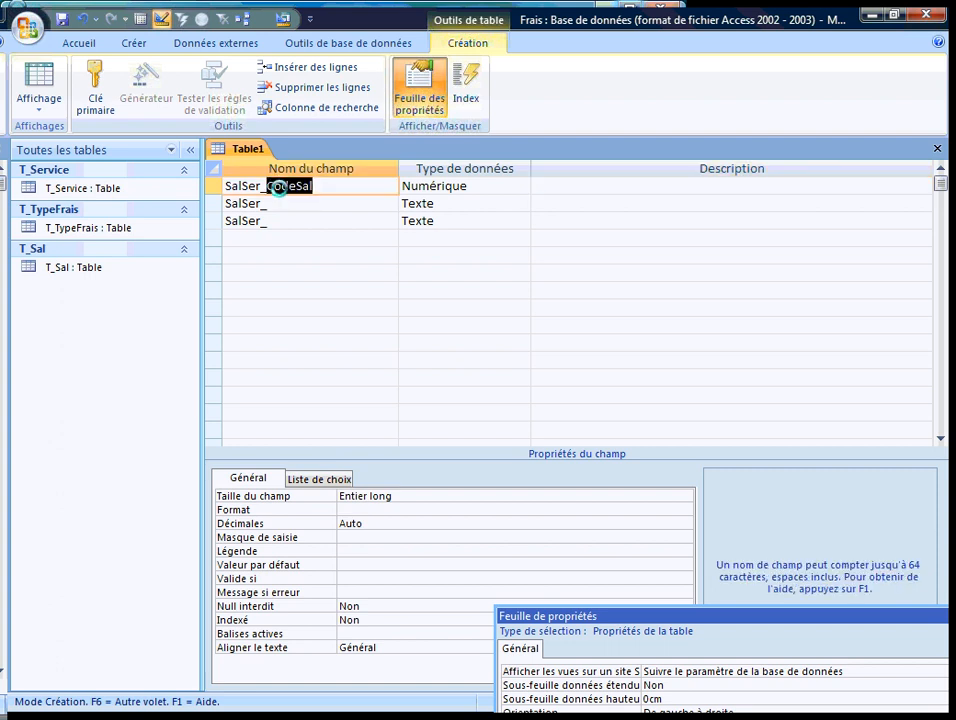
pyautogui.click(341, 551)
pyautogui.hotkey('ctrl', 'v')
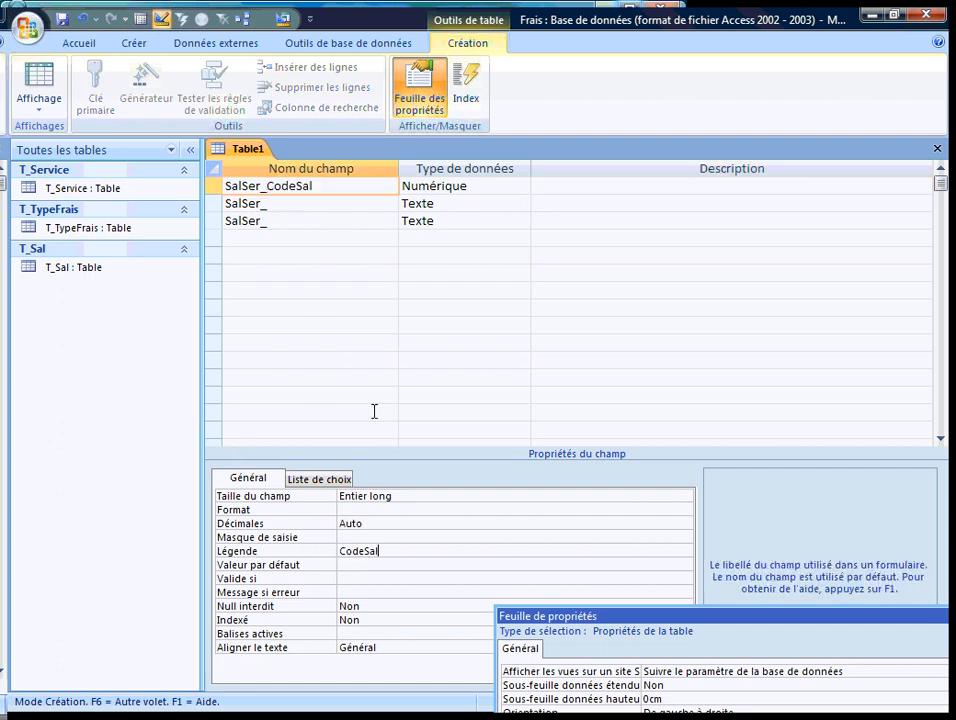
# Step: Complete the second field's name as SalSer_CodeService and set its data type to Numérique
pyautogui.click(288, 205)
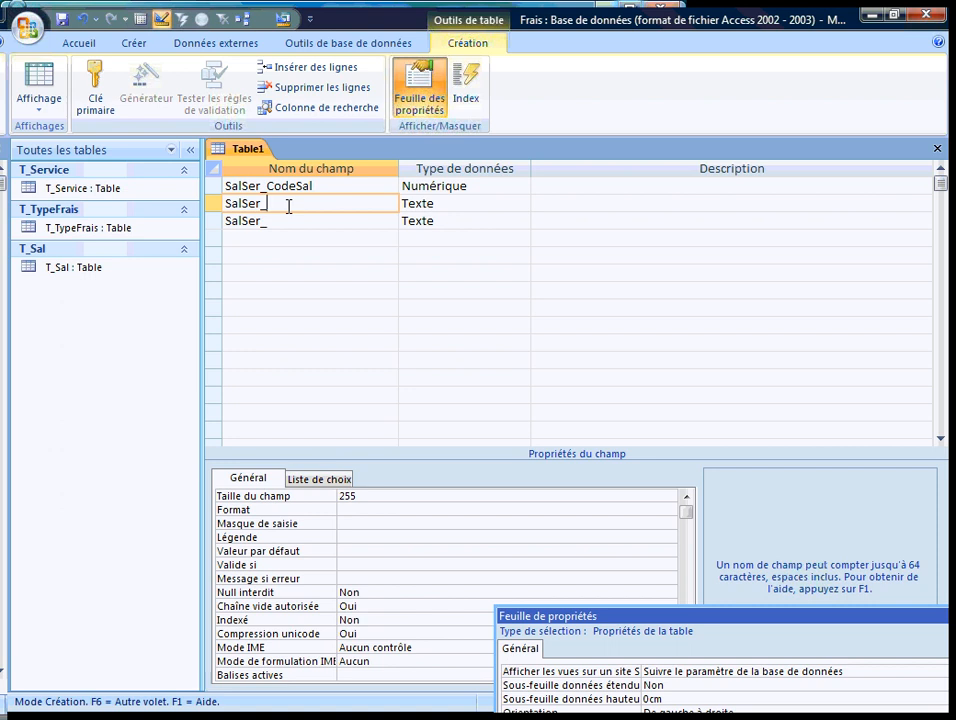
pyautogui.write('CodeService')
pyautogui.press('Tab')
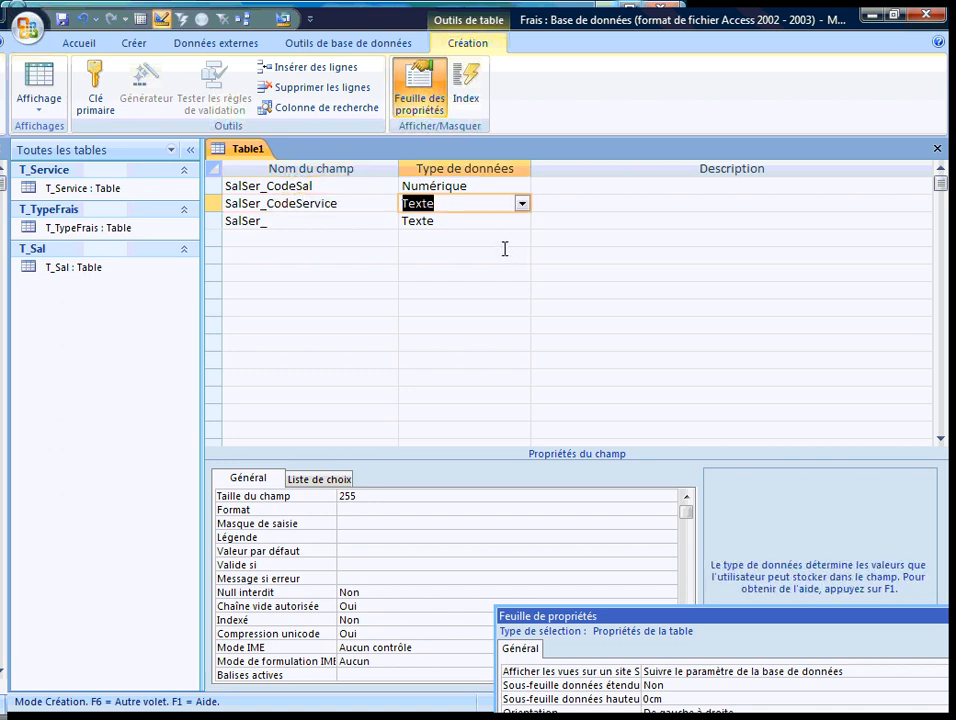
pyautogui.write('N')
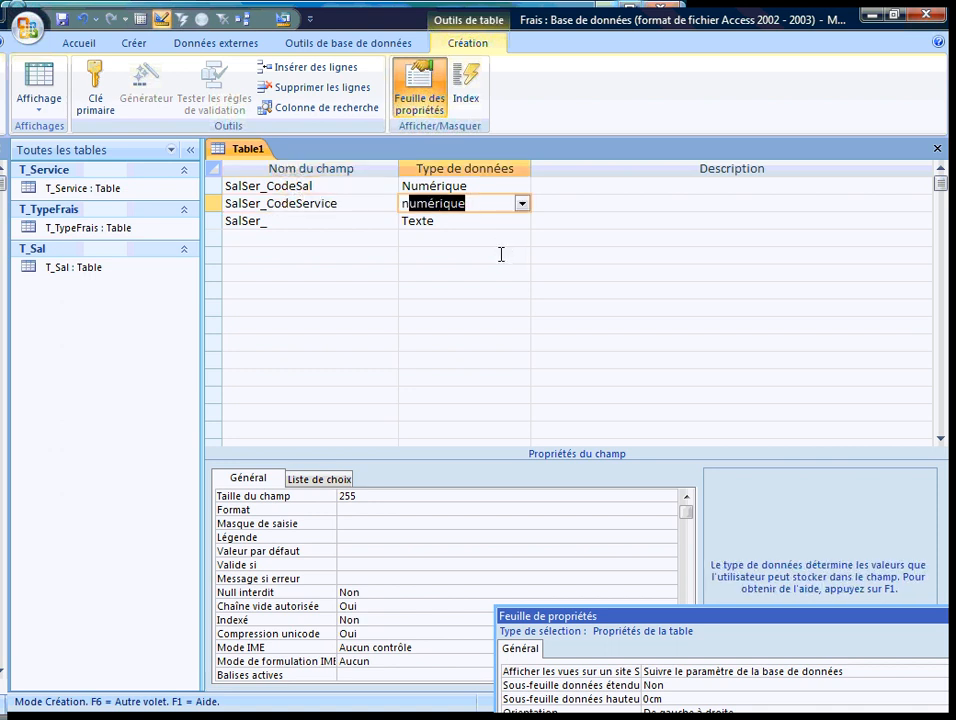
pyautogui.press('Tab')
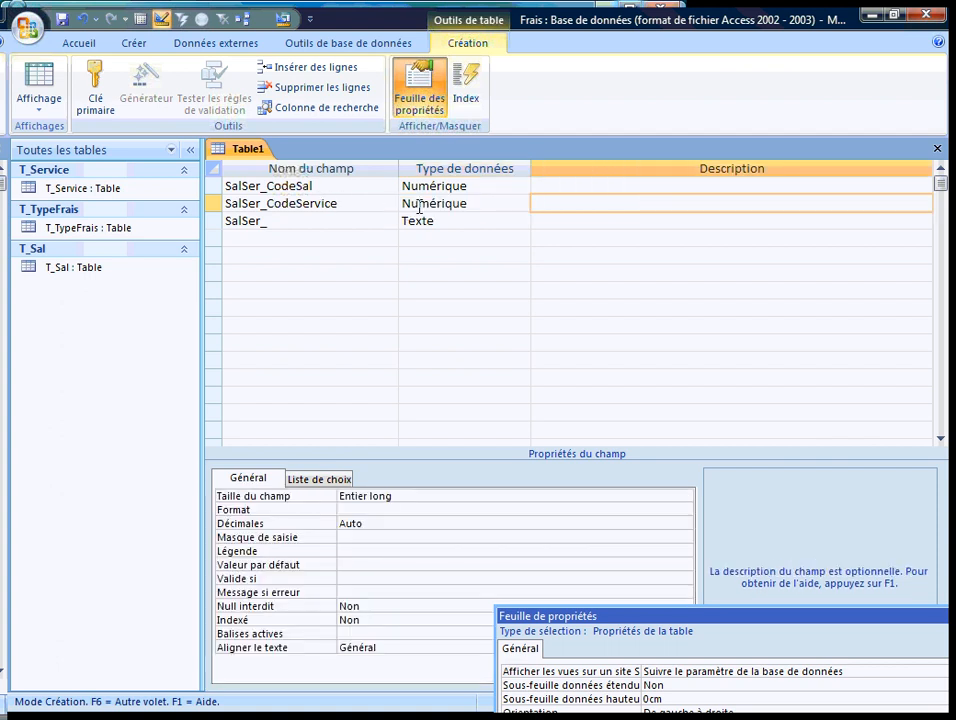
# Step: Set the caption of the SalSer_CodeService field to "Service"
pyautogui.click(342, 550)
pyautogui.write('Service')
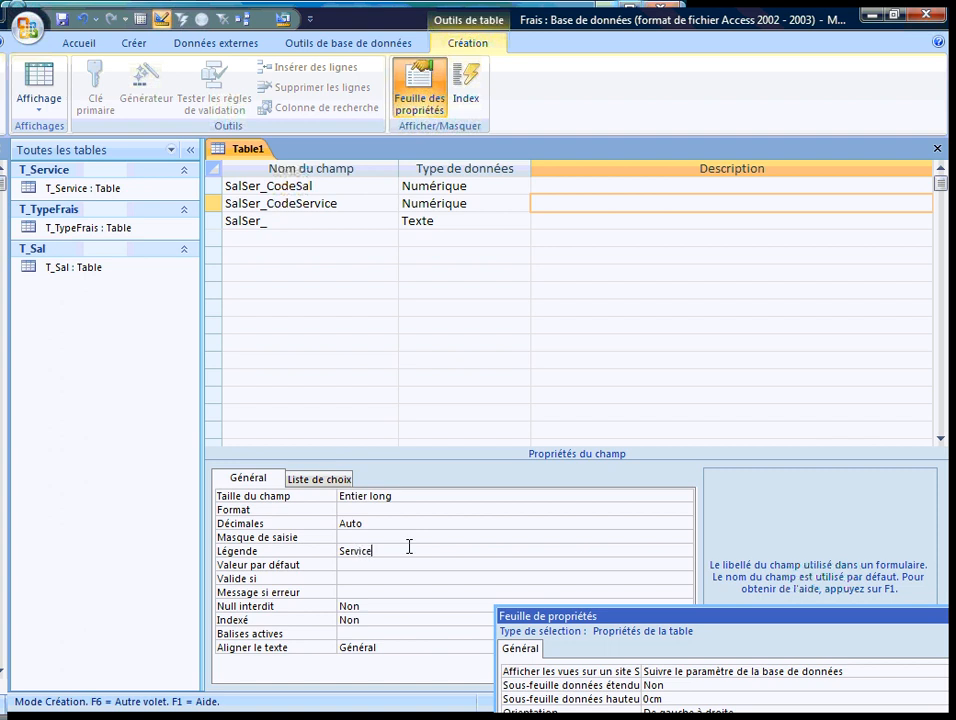
pyautogui.press('Return')
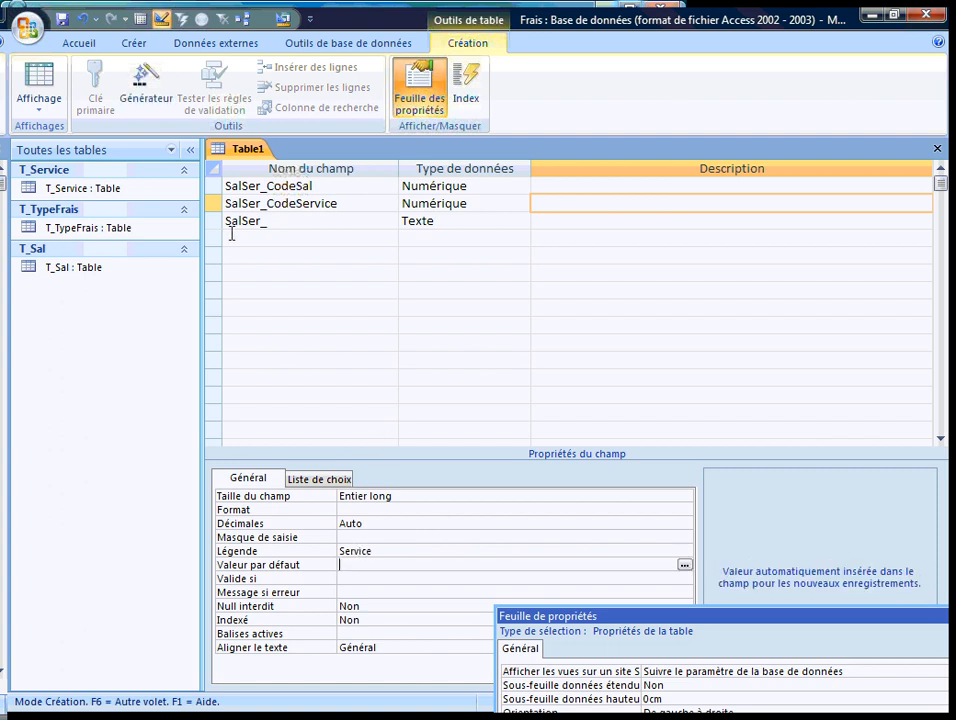
# Step: Complete the third field's name as SalSer_Pourc and set its data type to Numérique
pyautogui.click(302, 221)
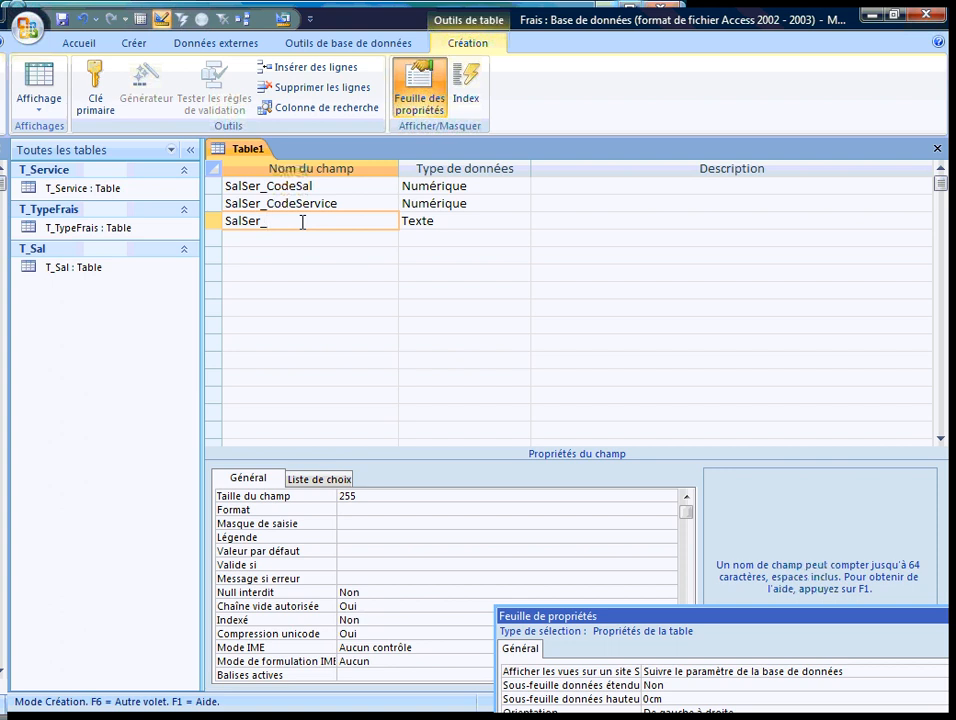
pyautogui.write('Pour')
pyautogui.press('Tab')
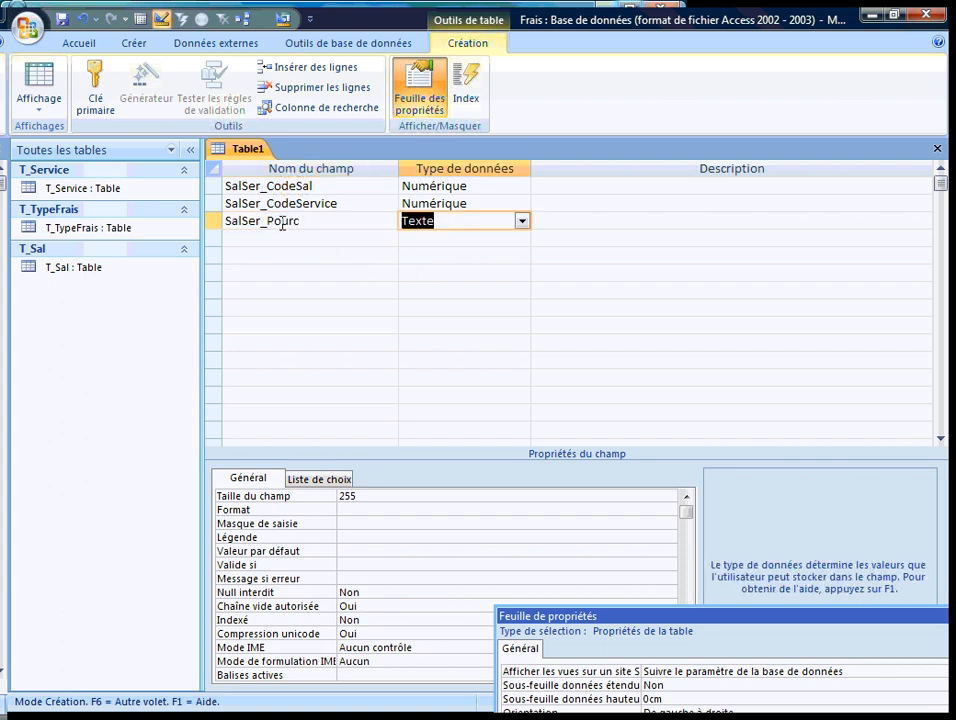
pyautogui.click(521, 221)
pyautogui.click(474, 273)
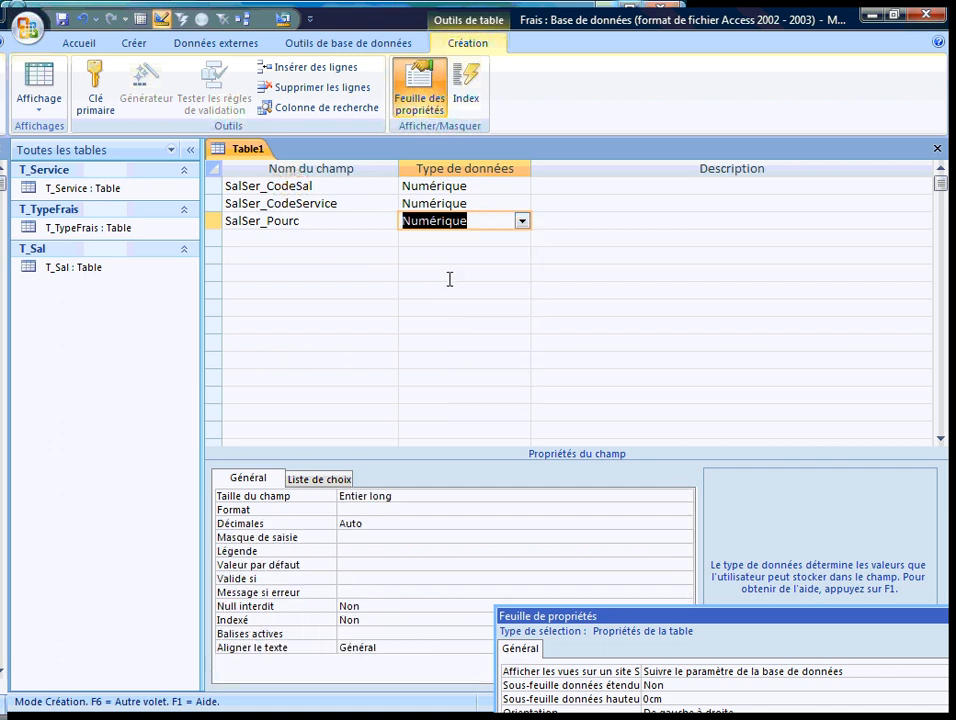
# Step: Set the SalSer_Pourc field's size to Réel double and its format to Pourcentage
pyautogui.click(391, 496)
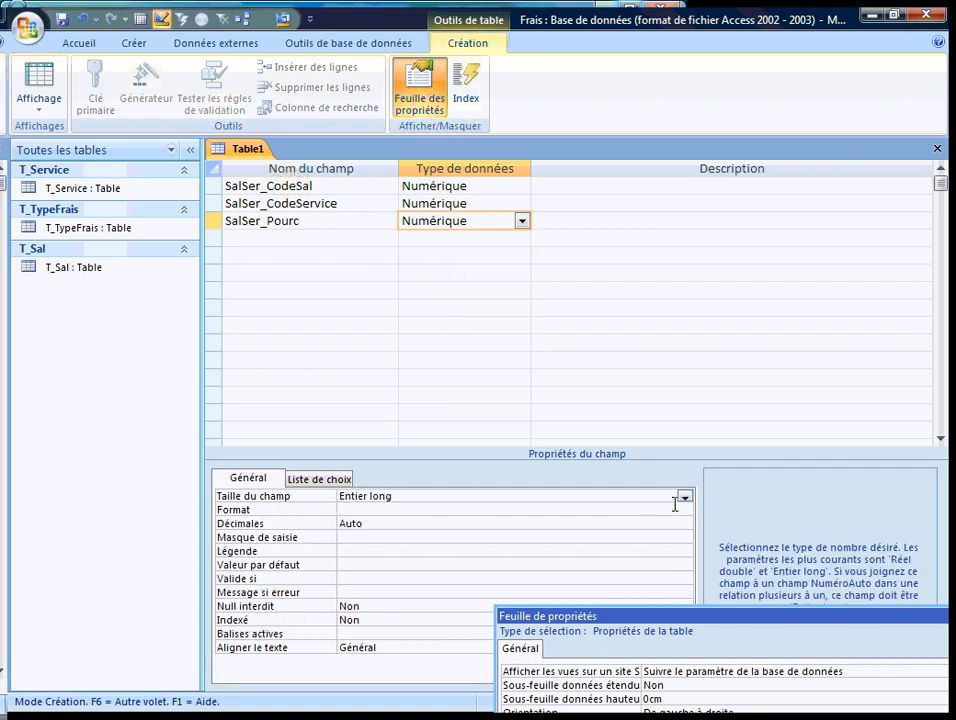
pyautogui.click(685, 496)
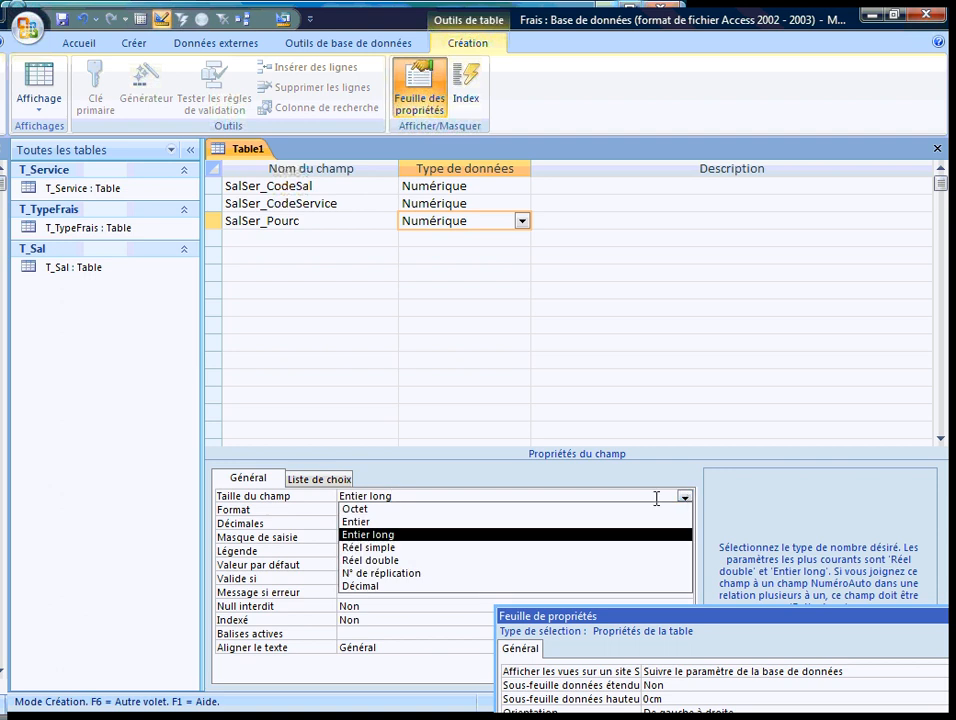
pyautogui.click(379, 561)
pyautogui.click(348, 509)
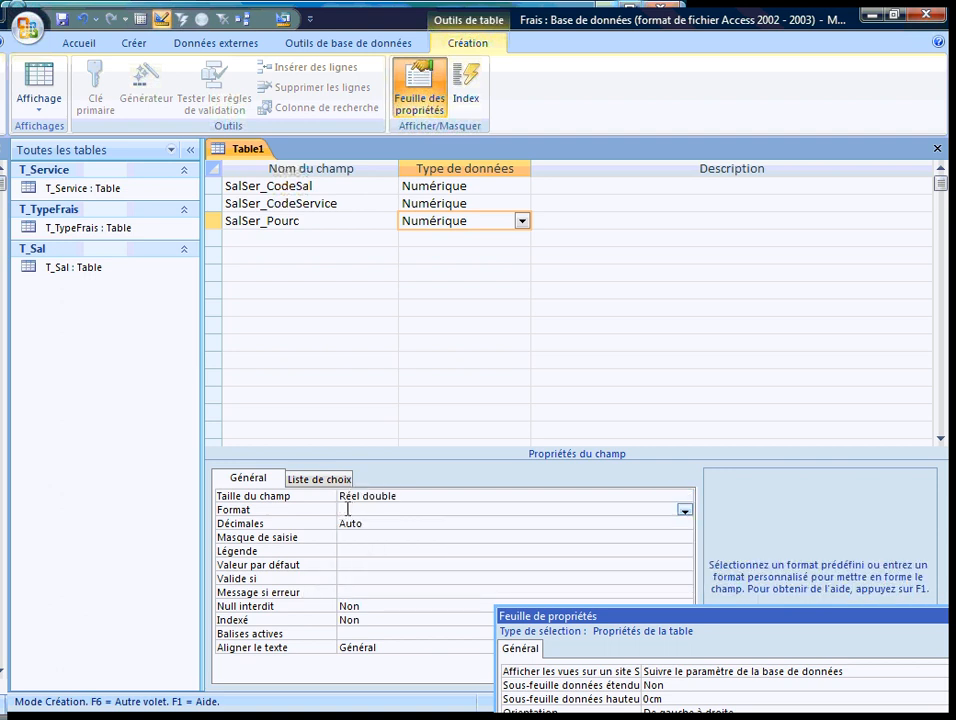
pyautogui.write('pourcentage')
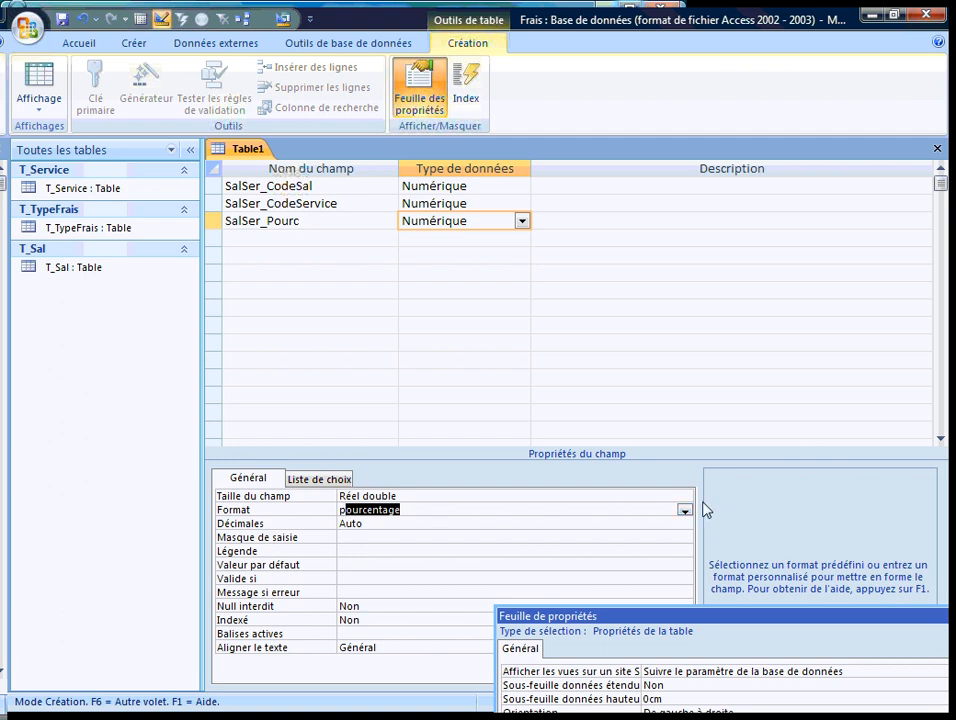
pyautogui.click(685, 511)
pyautogui.click(685, 511)
# Step: Give the SalSer_Pourc field the caption "%" and a default value of 0
pyautogui.click(367, 550)
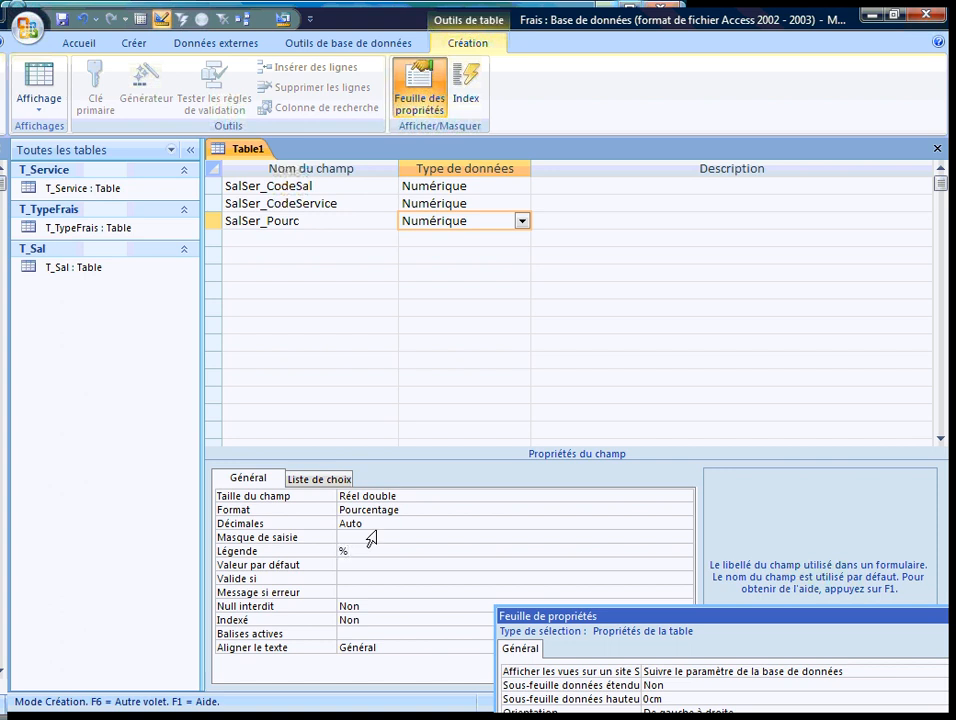
pyautogui.press('Return')
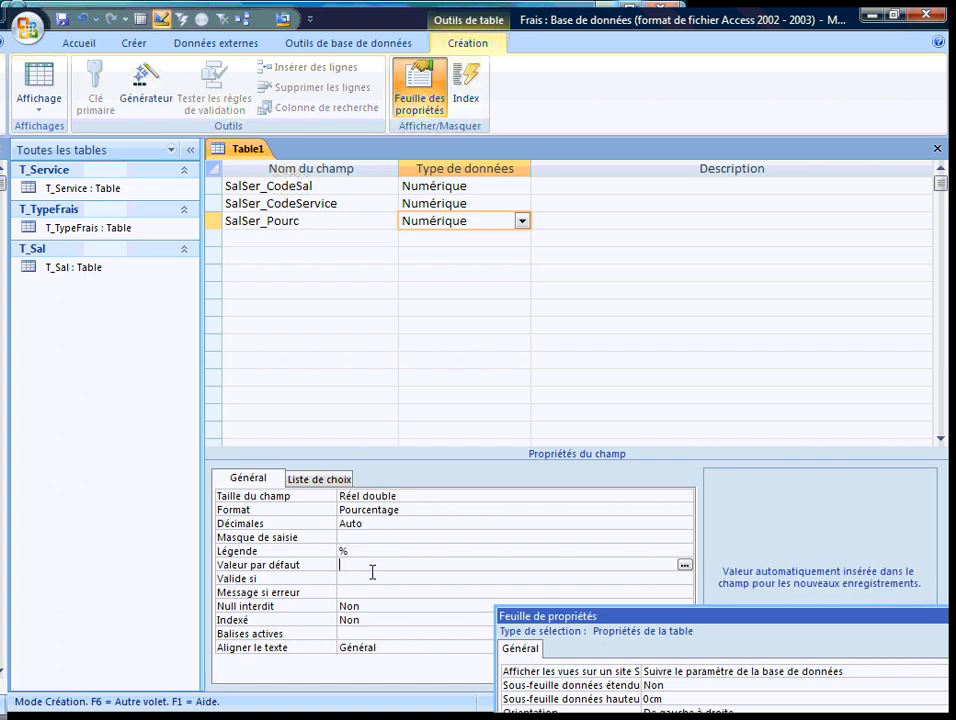
pyautogui.write('0')
pyautogui.click(342, 578)
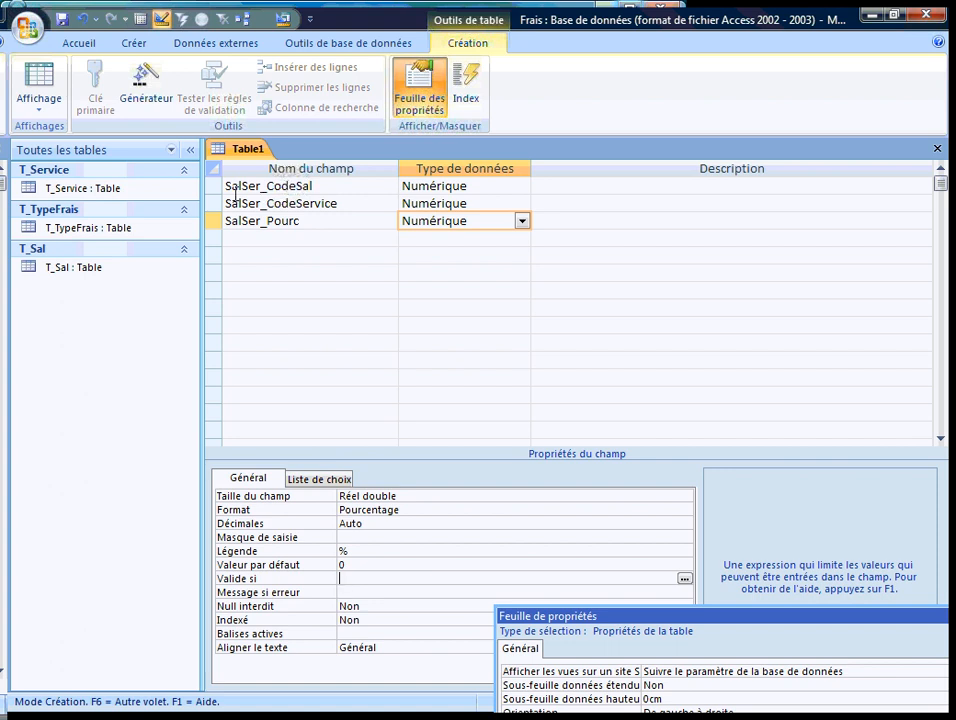
# Step: Make SalSer_CodeSal and SalSer_CodeService a combined primary key and check it in the index list
pyautogui.click(215, 186)
pyautogui.click(215, 204)
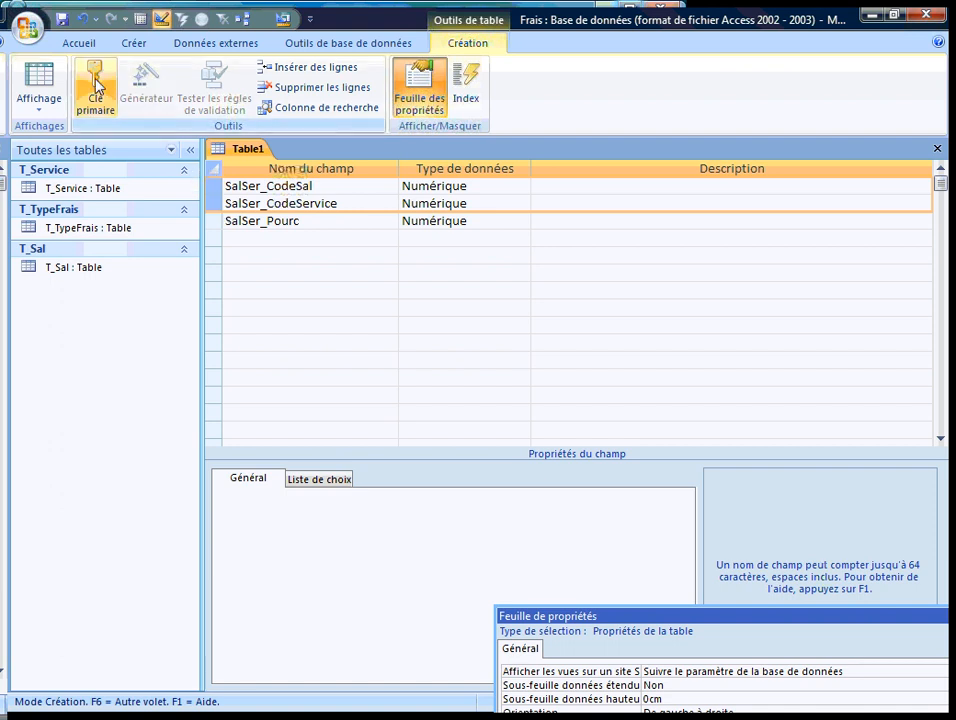
pyautogui.click(96, 86)
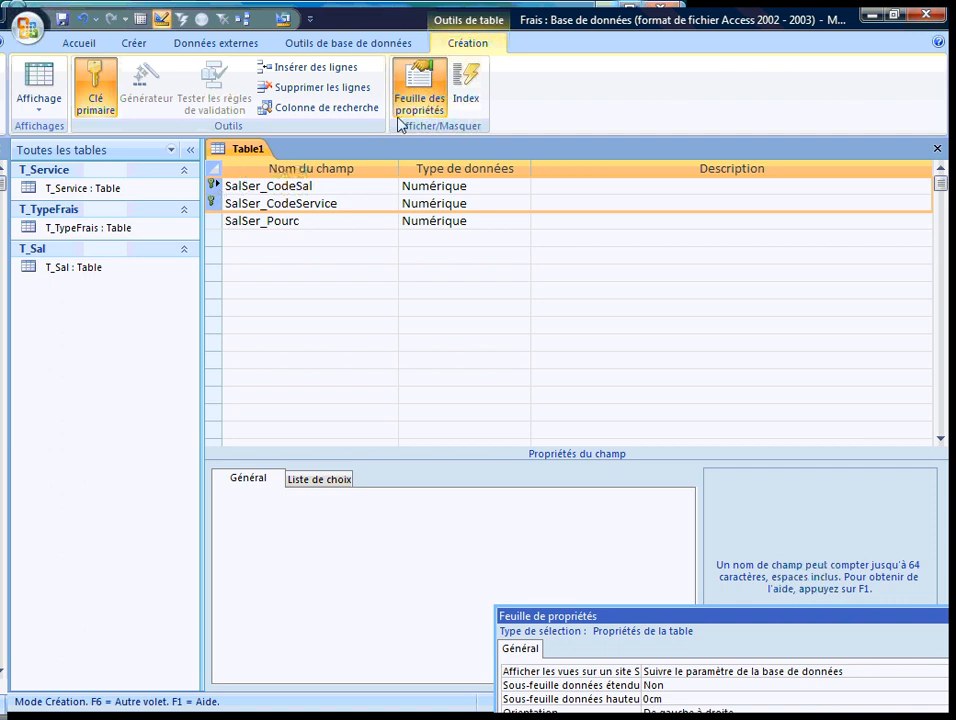
pyautogui.click(465, 85)
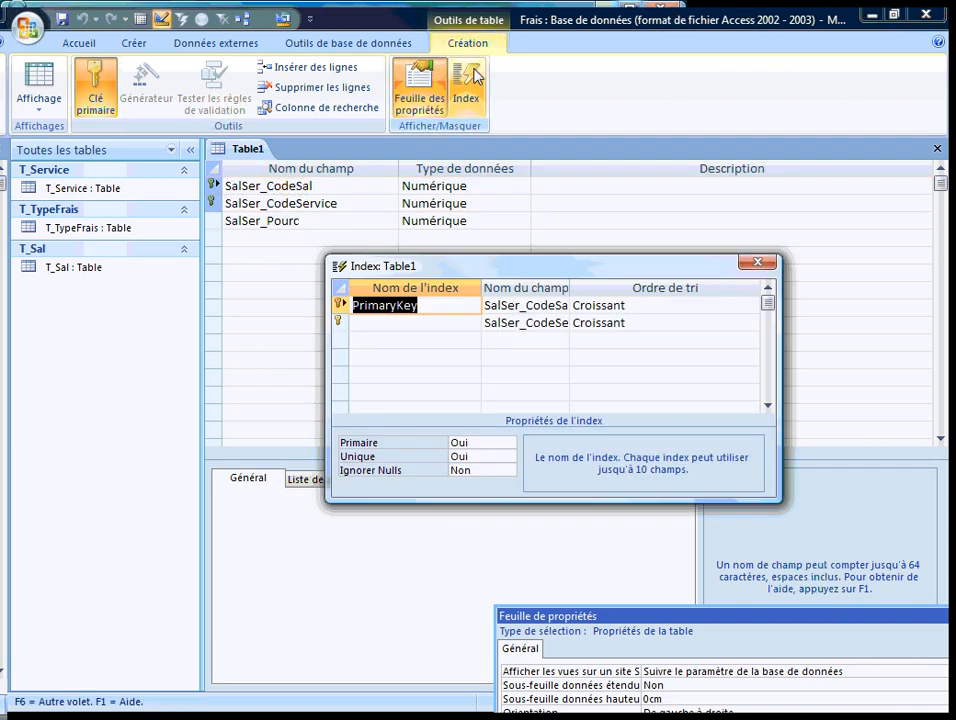
pyautogui.click(757, 263)
# Step: Save the new employee-service link table as T_Sal_Service
pyautogui.click(62, 19)
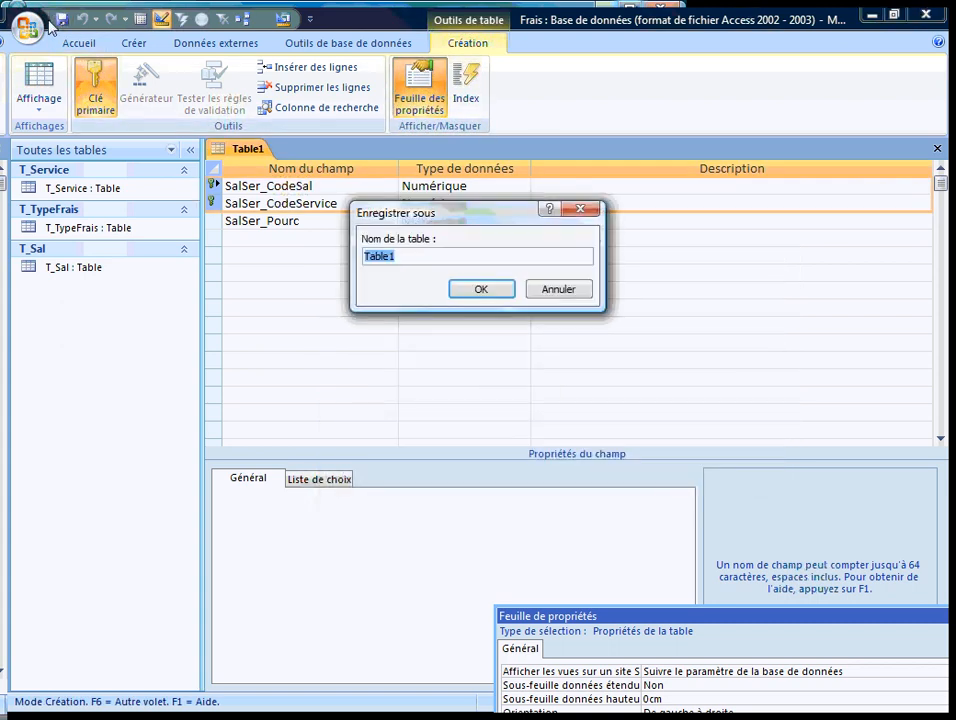
pyautogui.write('T')
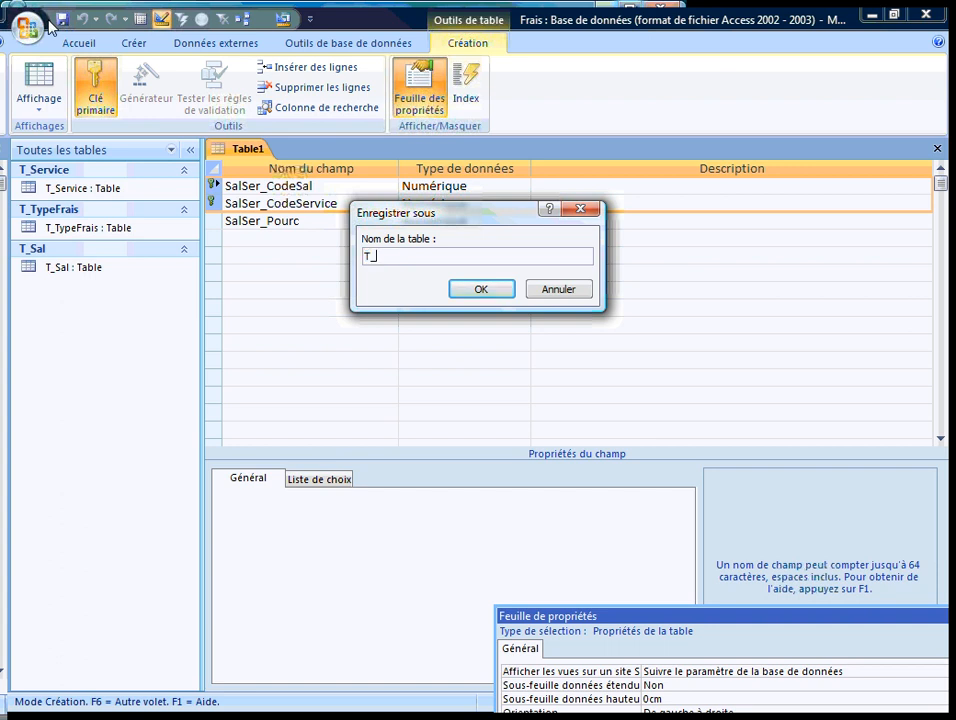
pyautogui.write('_Sal_Service')
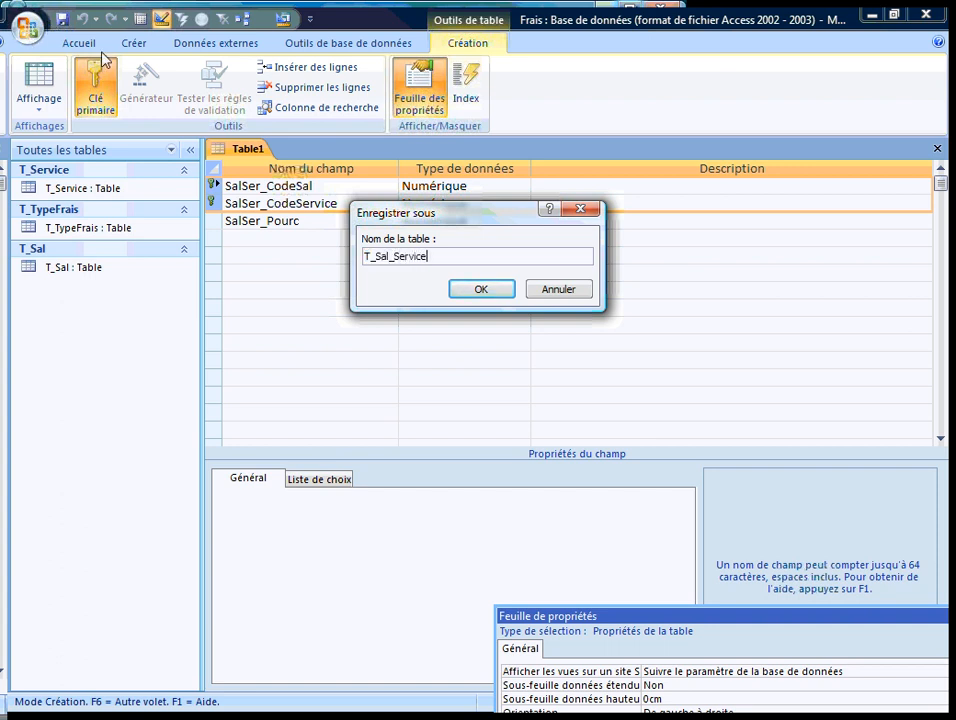
pyautogui.press('Return')
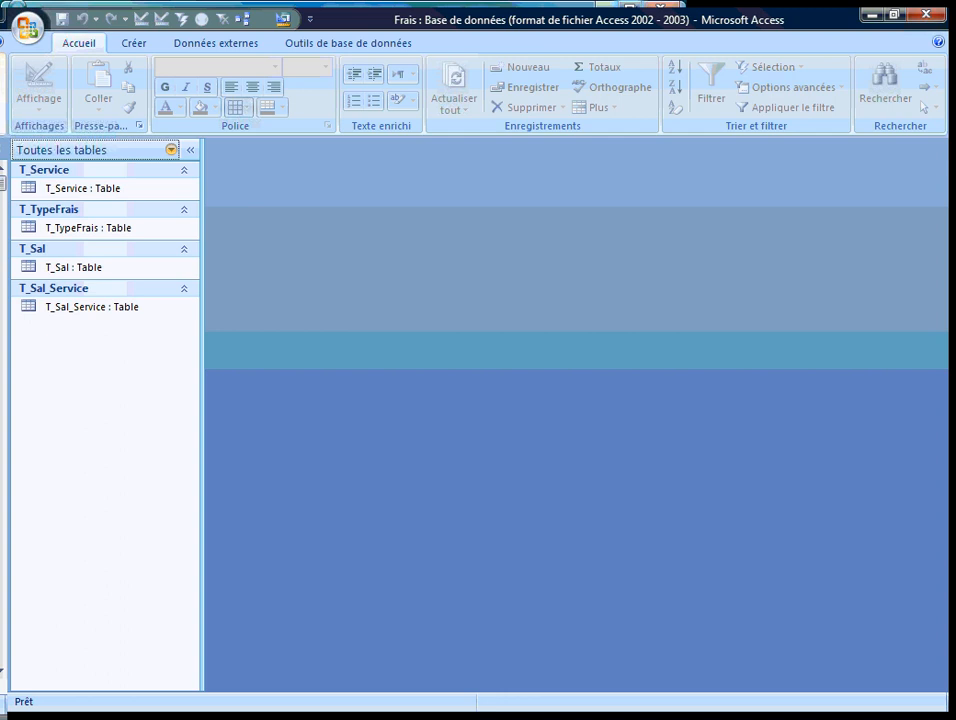
# Step: Create a new table in design view with a first field Frais_NumFrais of type NuméroAuto
pyautogui.click(132, 43)
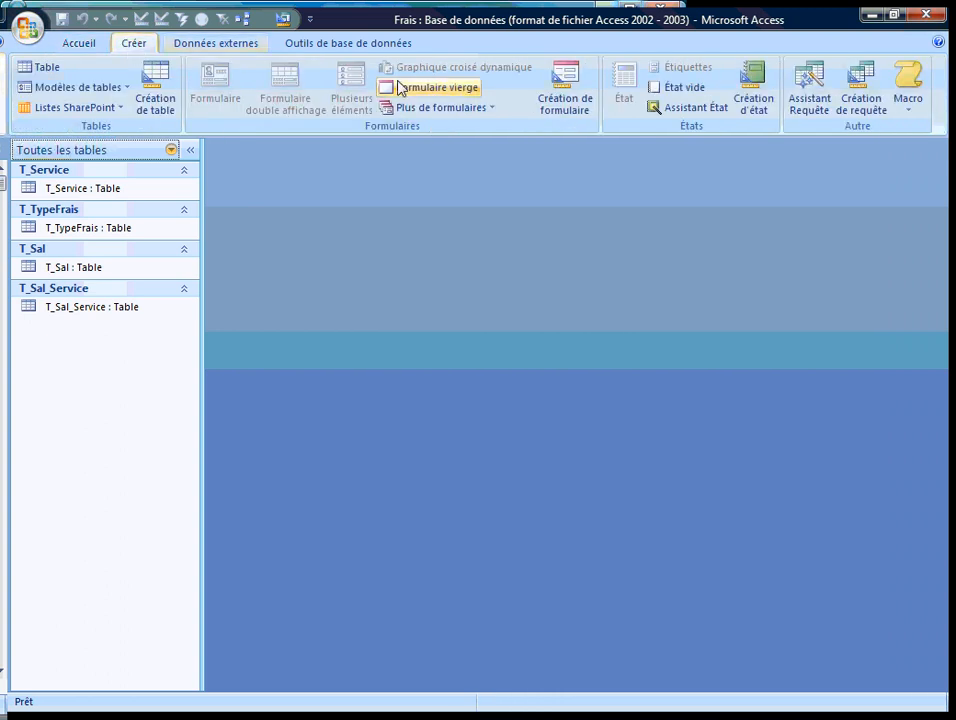
pyautogui.click(156, 84)
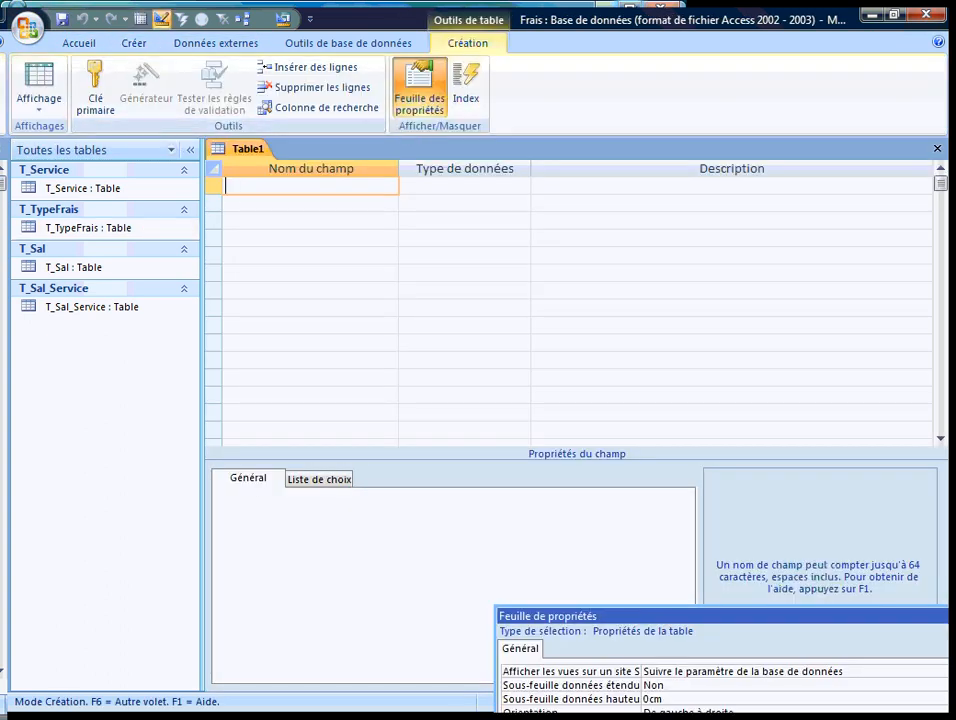
pyautogui.write('Frais_NumFrais')
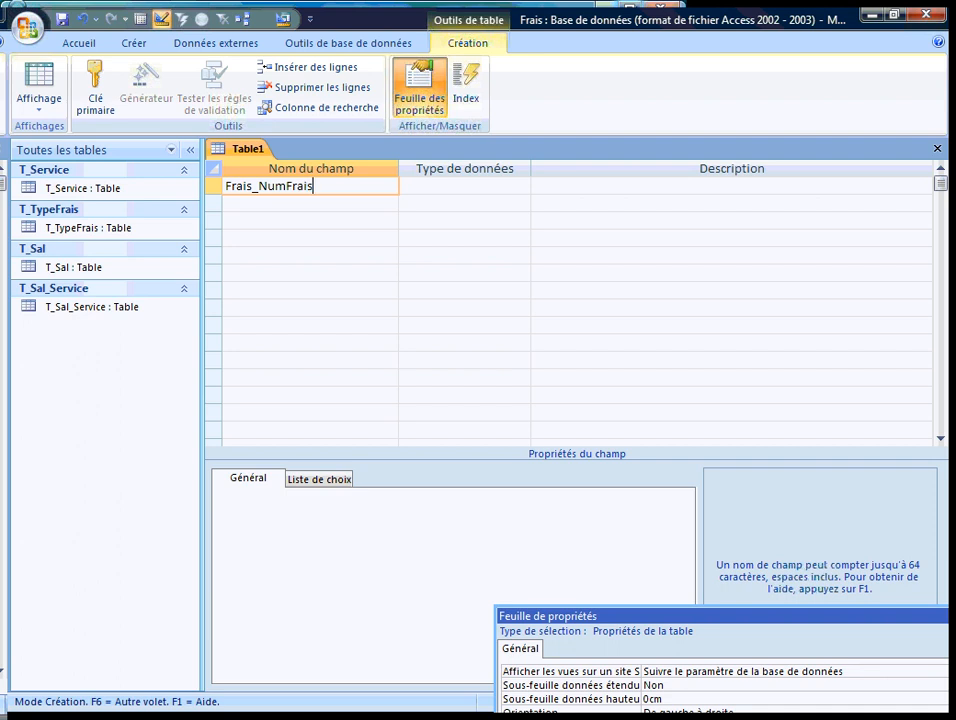
pyautogui.press('Tab')
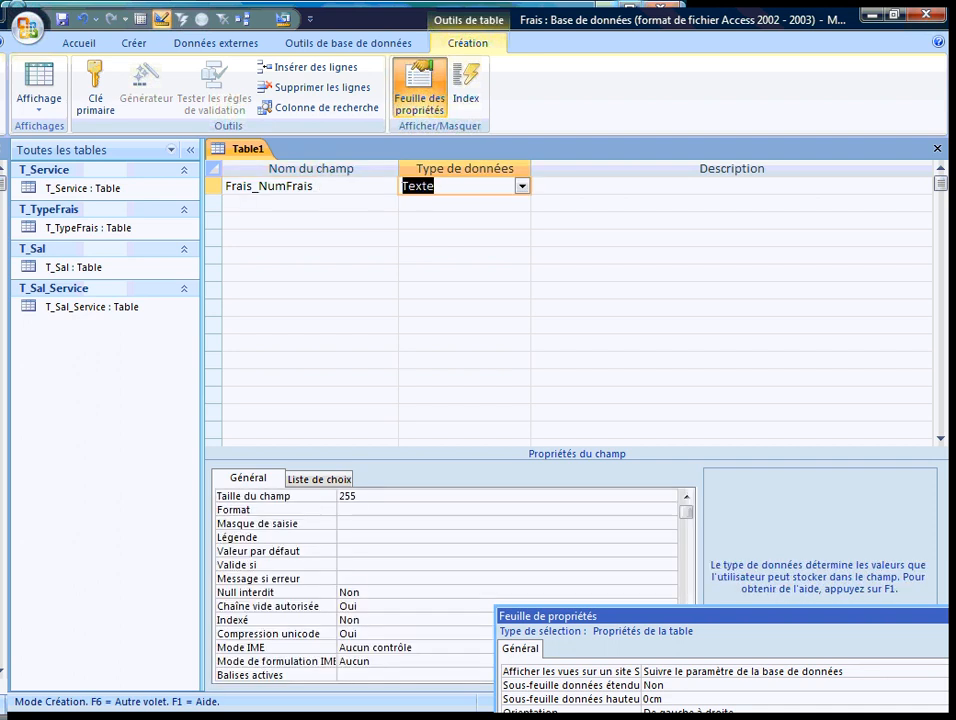
pyautogui.write('numérique')
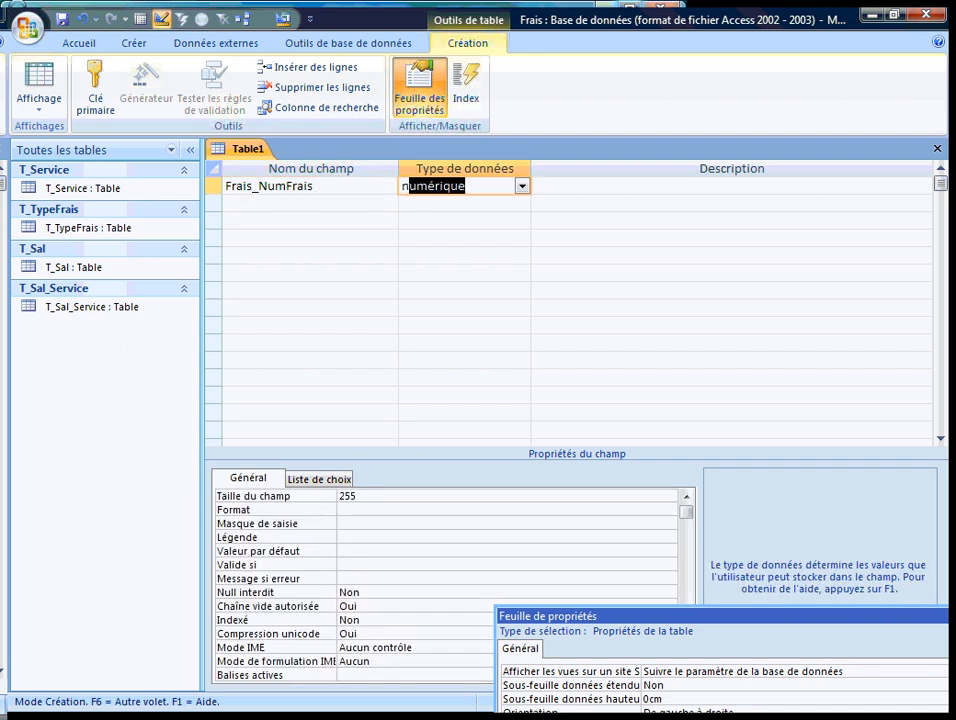
pyautogui.hotkey('alt', 'Down')
pyautogui.press('Down')
pyautogui.press('Down')
pyautogui.press('Down')
pyautogui.press('Tab')
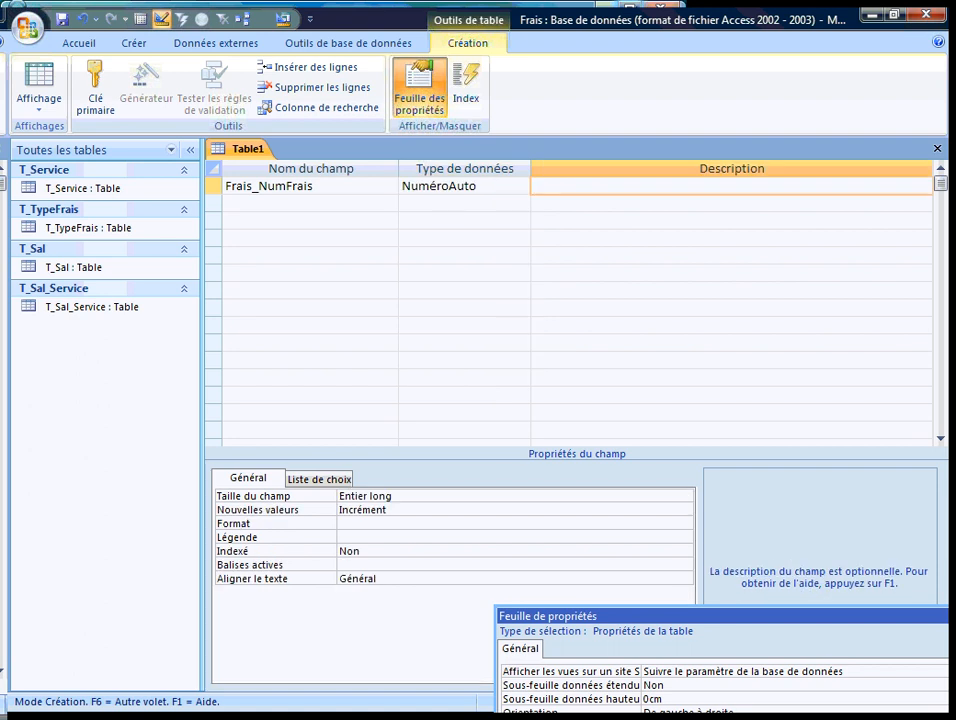
# Step: Copy NumFrais from the first field's name into its caption
pyautogui.doubleClick(288, 186)
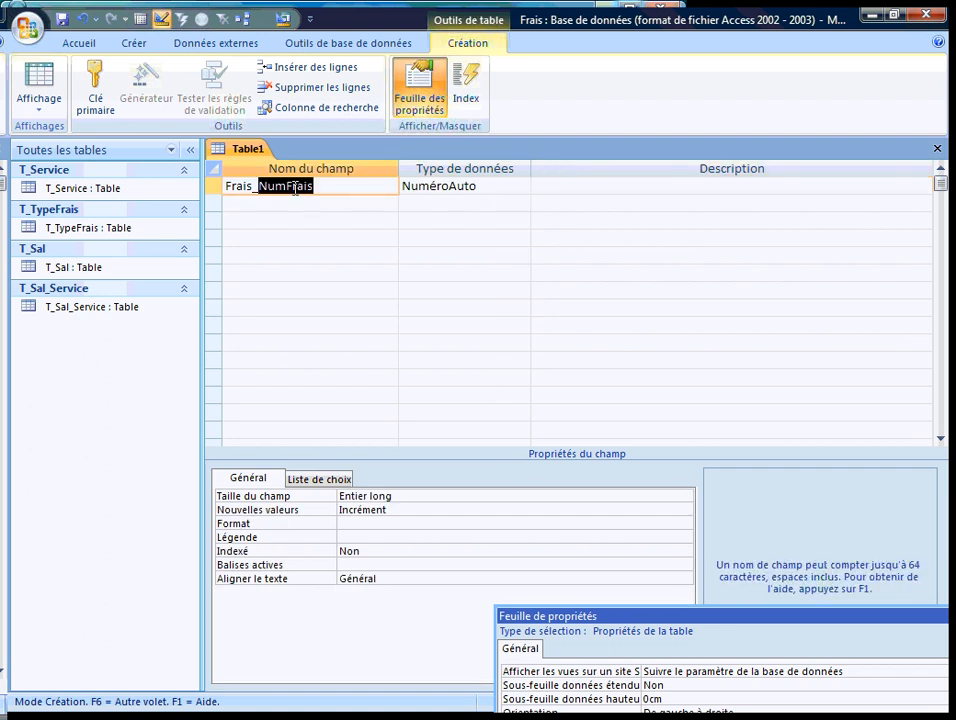
pyautogui.hotkey('ctrl', 'c')
pyautogui.click(376, 538)
pyautogui.hotkey('ctrl', 'v')
# Step: Copy the Frais_ prefix from the first field name into the next four field name rows
pyautogui.moveTo(262, 187); pyautogui.dragTo(200, 187)
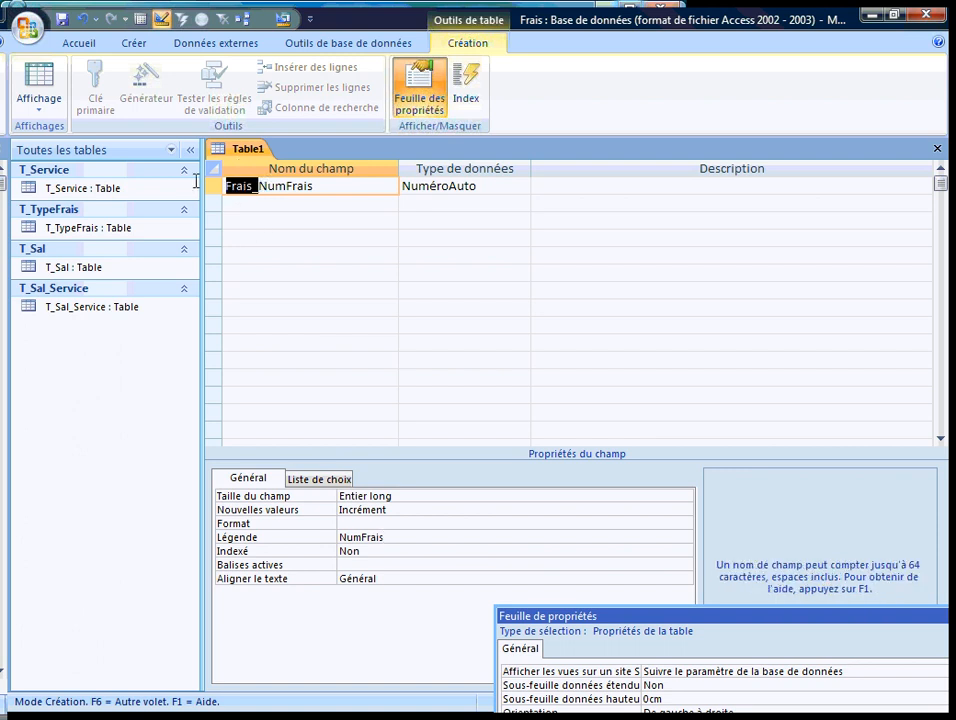
pyautogui.press('Down')
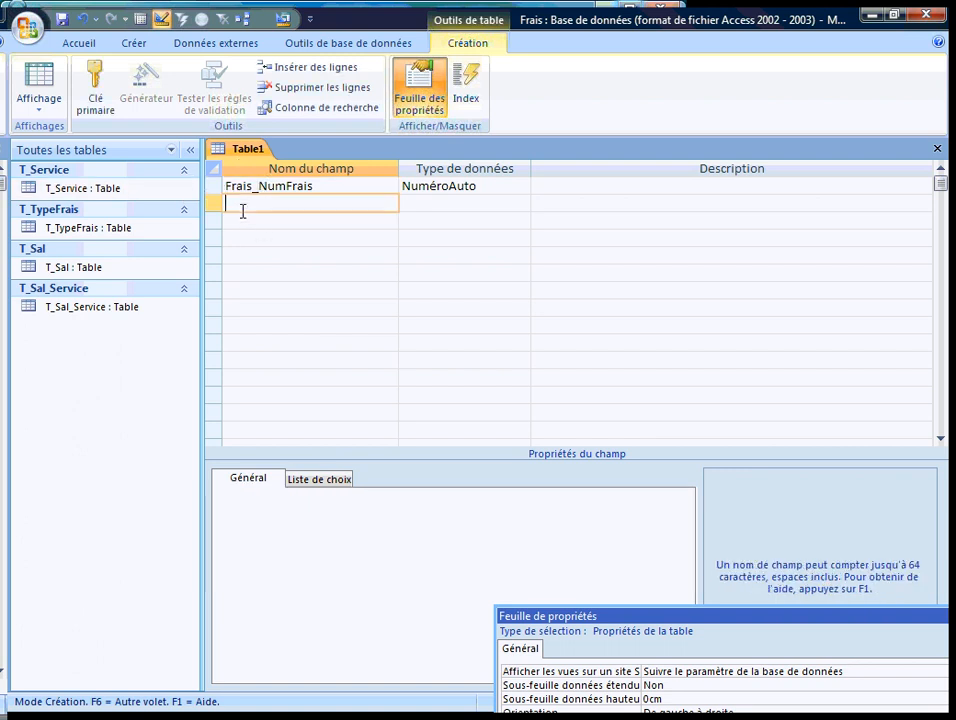
pyautogui.hotkey('ctrl', 'v')
pyautogui.press('Down')
pyautogui.hotkey('ctrl', 'v')
pyautogui.press('Down')
pyautogui.hotkey('ctrl', 'v')
pyautogui.press('Down')
pyautogui.hotkey('ctrl', 'v')
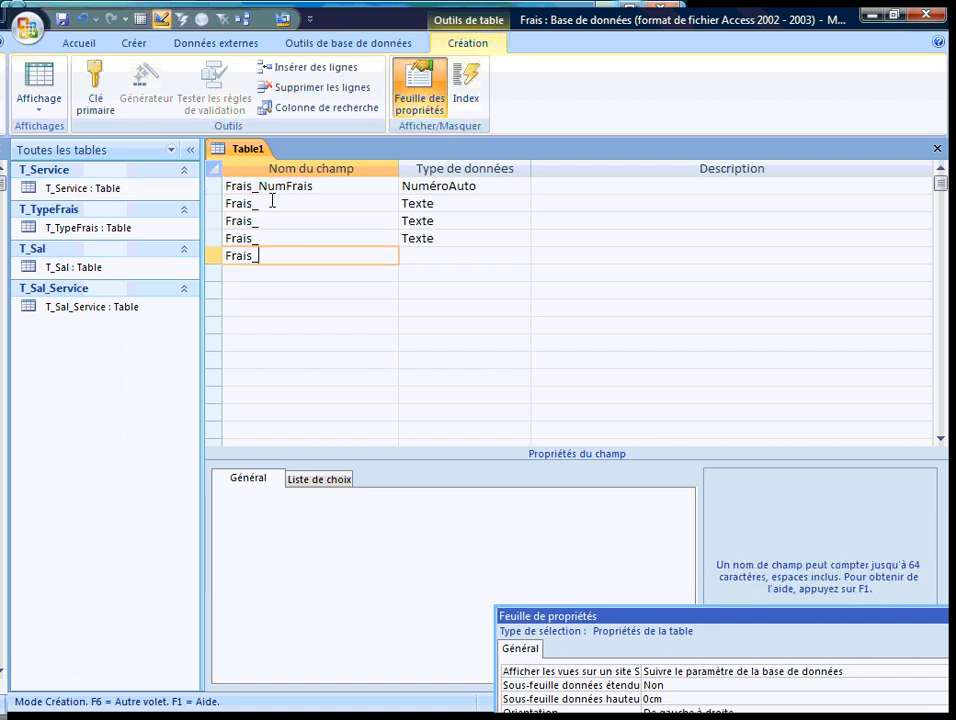
# Step: Complete the second field's name as Frais_Date, set its data type to Date/Heure and fill in its caption
pyautogui.click(271, 202)
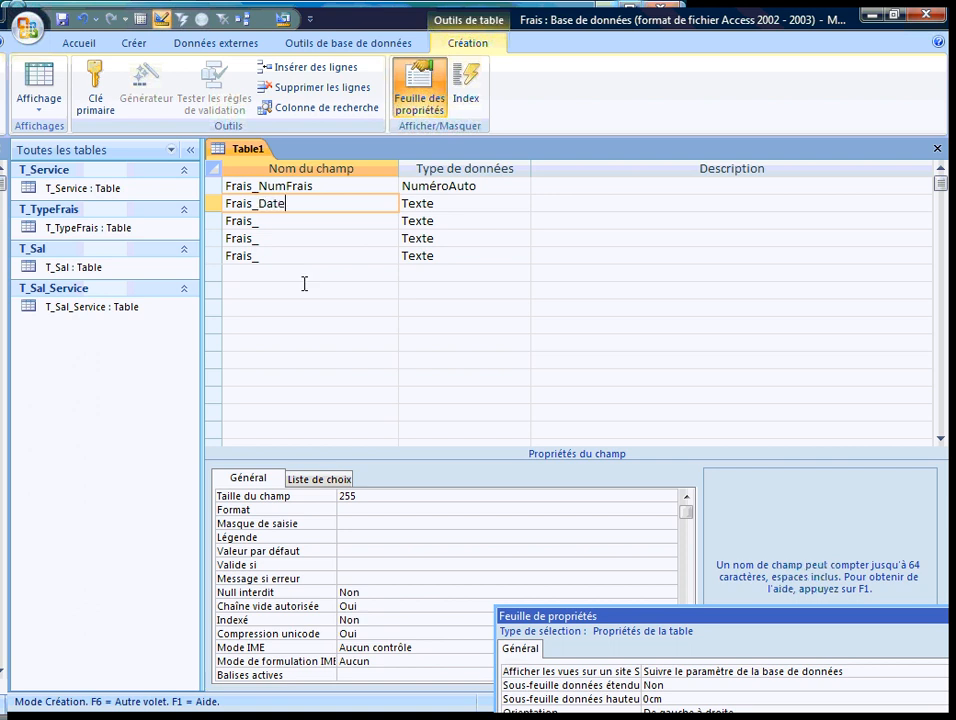
pyautogui.press('Tab')
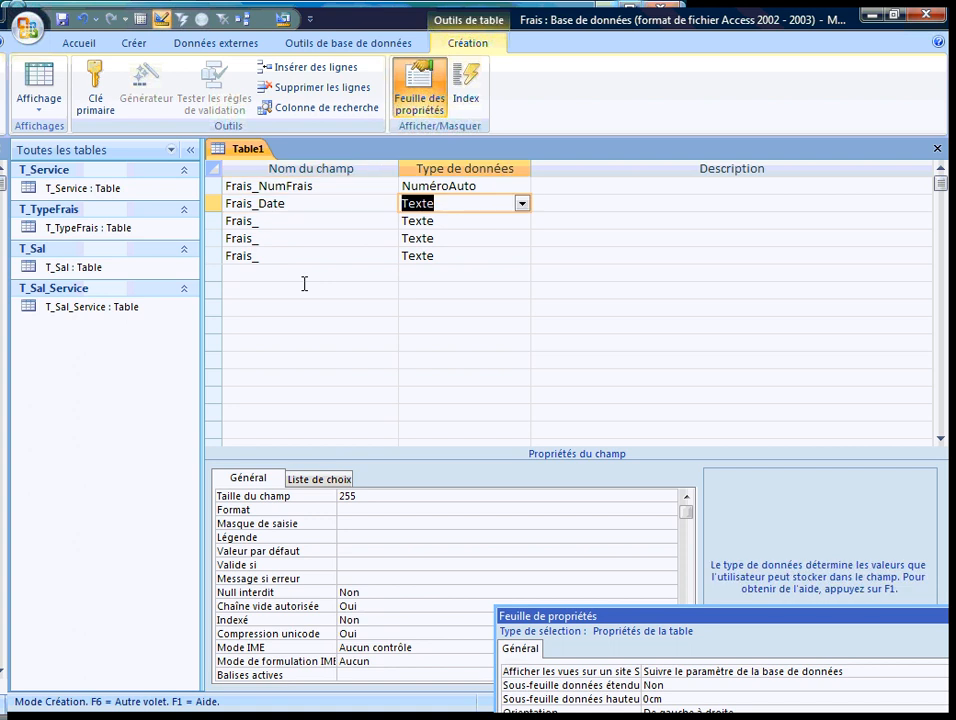
pyautogui.write('date/Heure')
pyautogui.press('Tab')
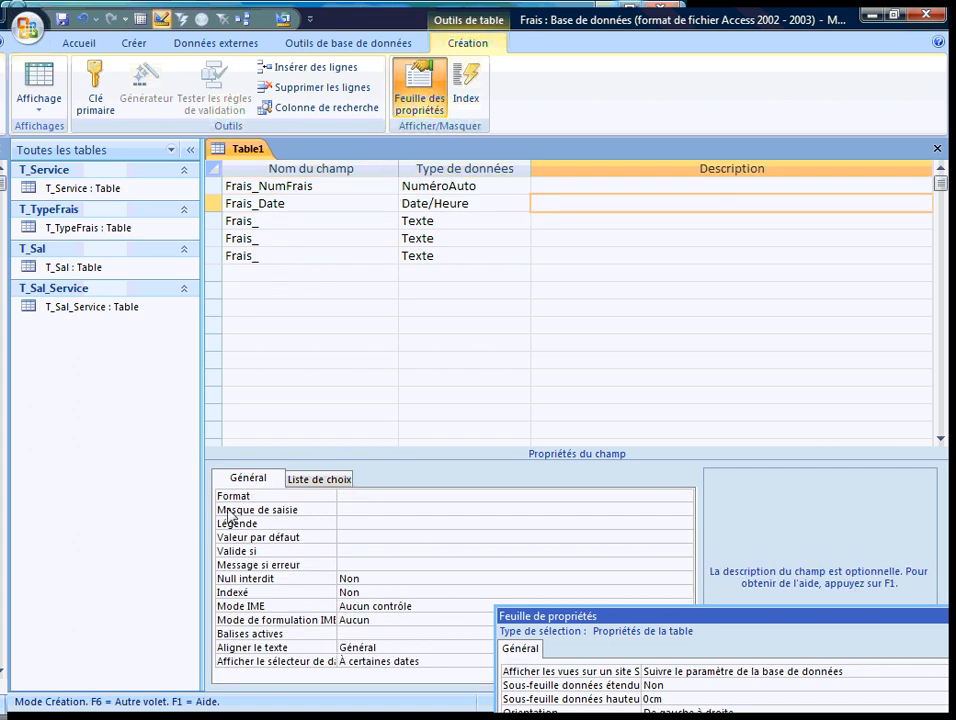
pyautogui.click(342, 523)
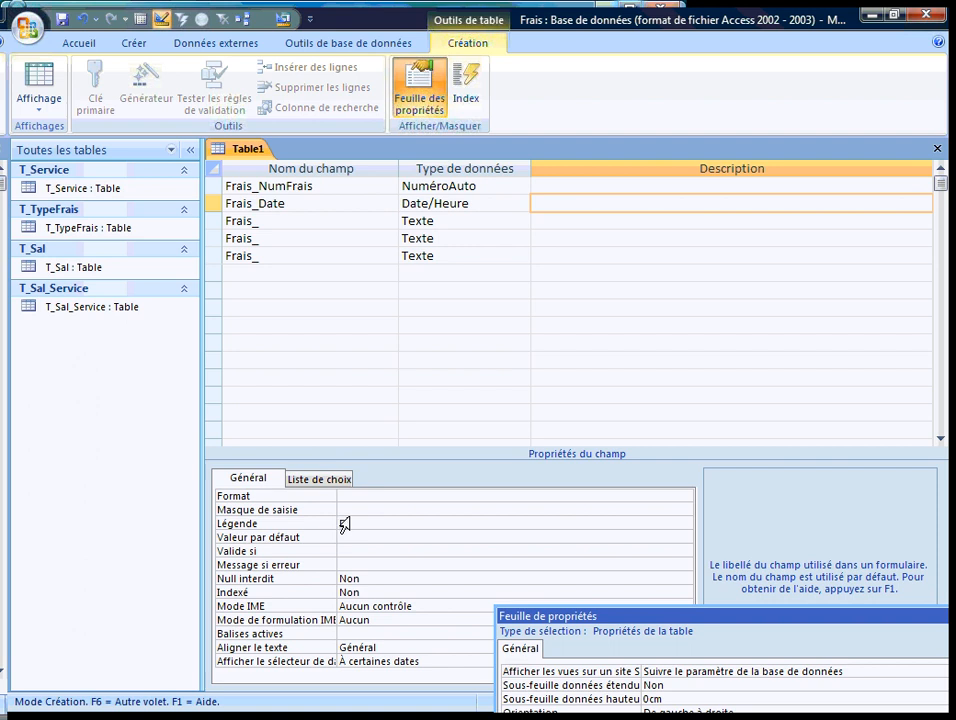
pyautogui.press('Return')
# Step: Complete the third field's name as Frais_CodeSal and set its data type to Numérique
pyautogui.click(276, 221)
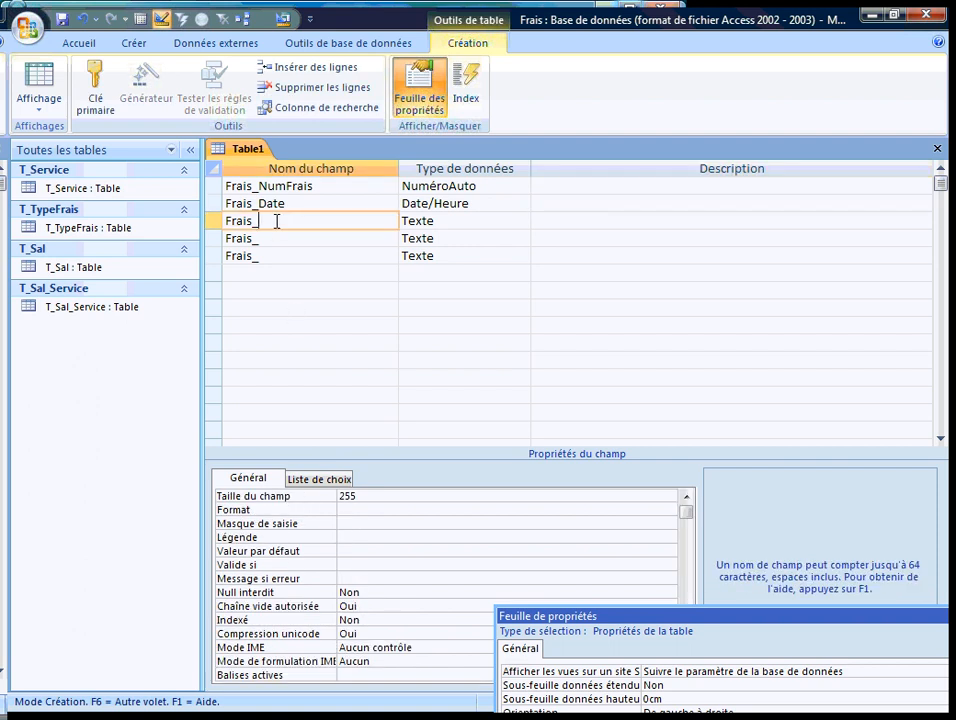
pyautogui.write('CodeSal')
pyautogui.press('Tab')
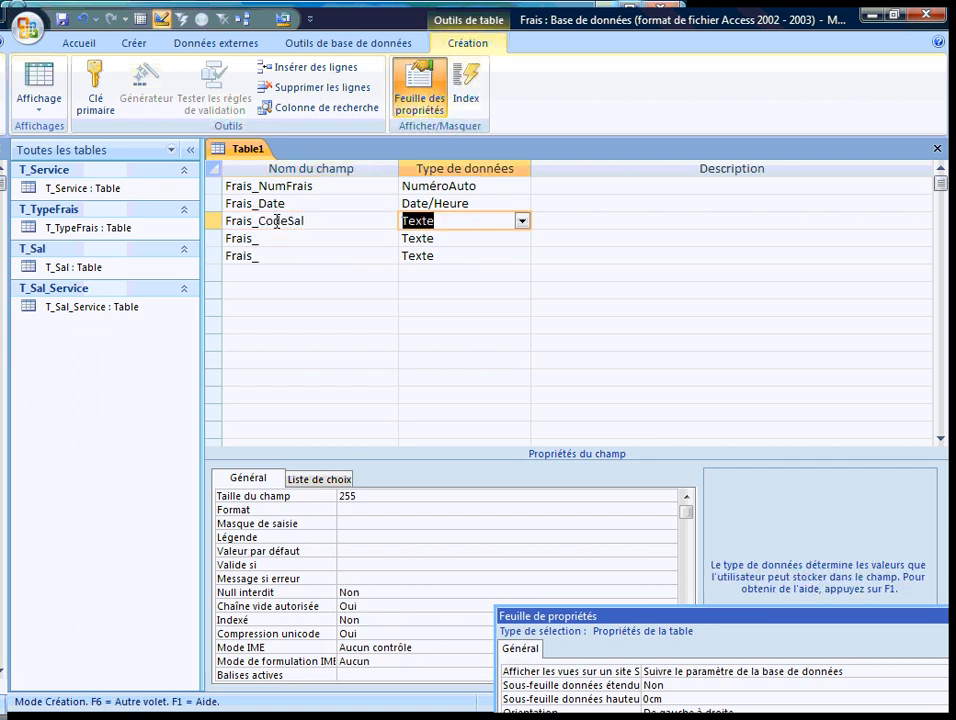
pyautogui.write('numérique')
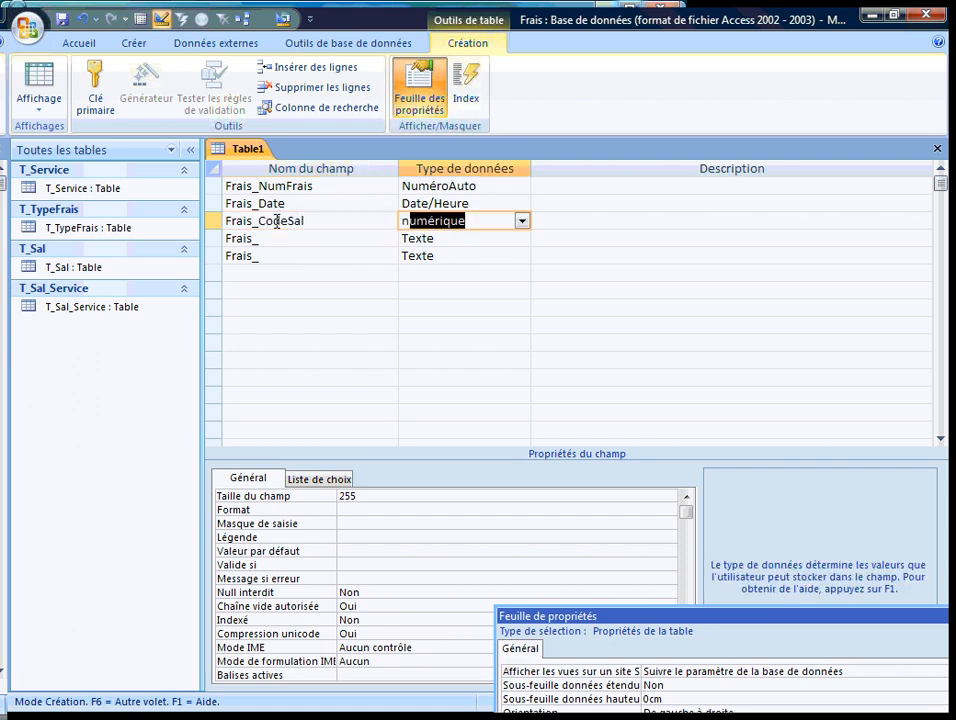
# Step: Copy CodeSal from the third field's name into its caption, keeping the Entier long size
pyautogui.doubleClick(279, 222)
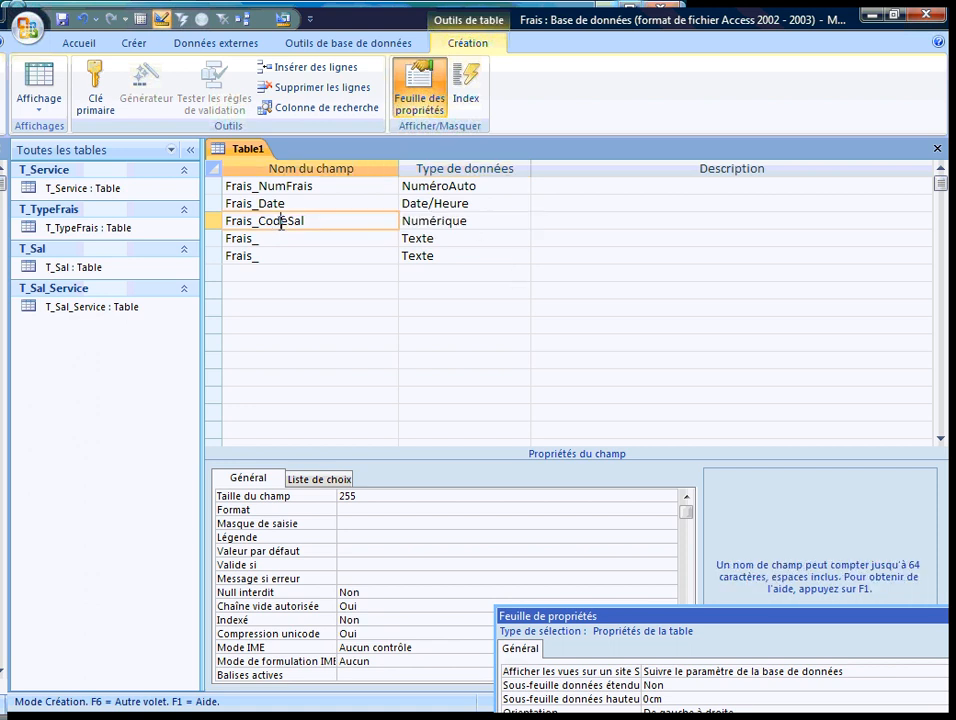
pyautogui.click(372, 496)
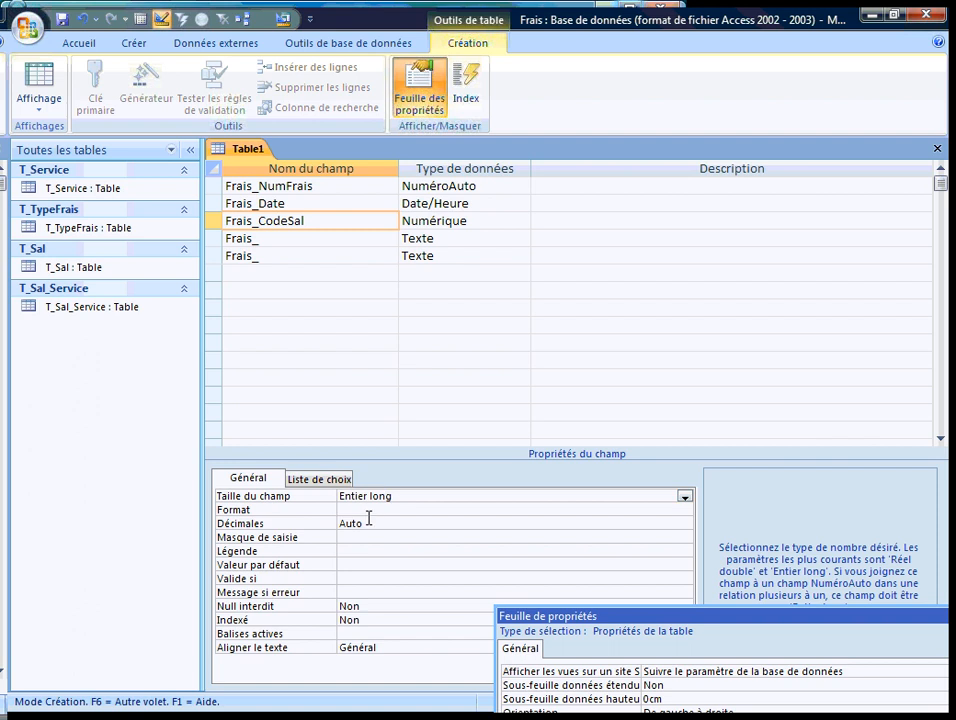
pyautogui.click(342, 553)
pyautogui.hotkey('ctrl', 'v')
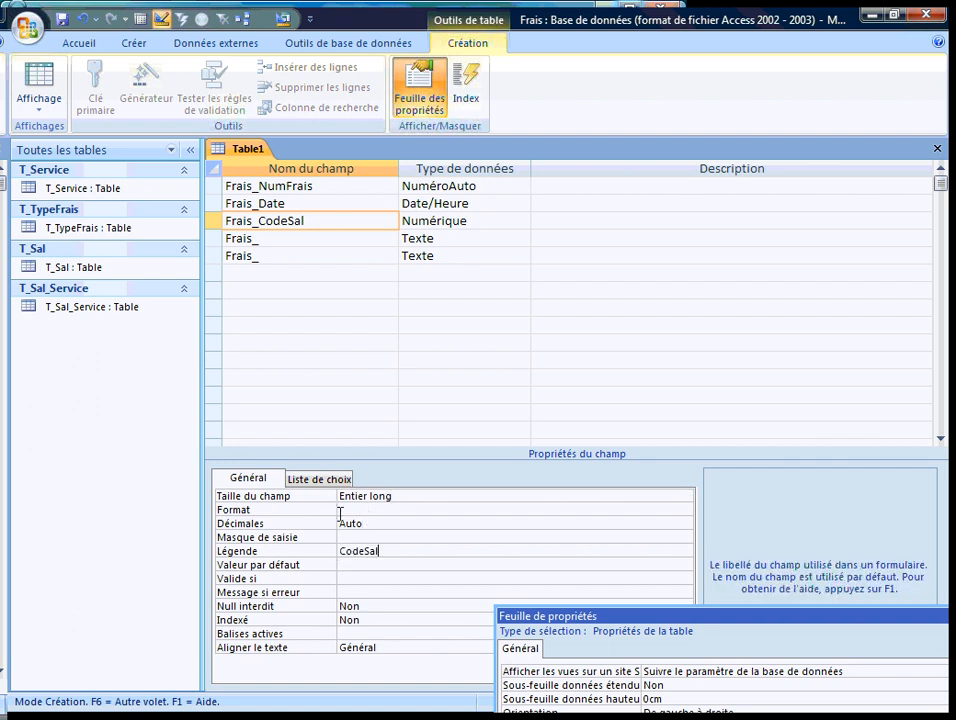
pyautogui.click(388, 565)
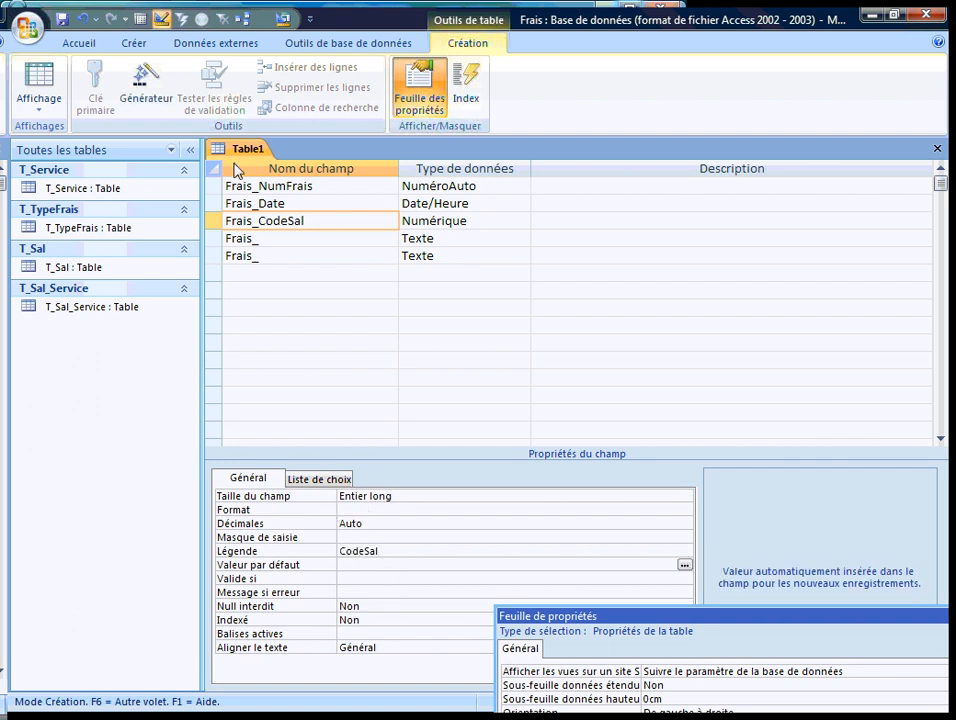
# Step: Complete the fourth field's name as Frais_CodeFrais and set its data type to Numérique
pyautogui.click(265, 239)
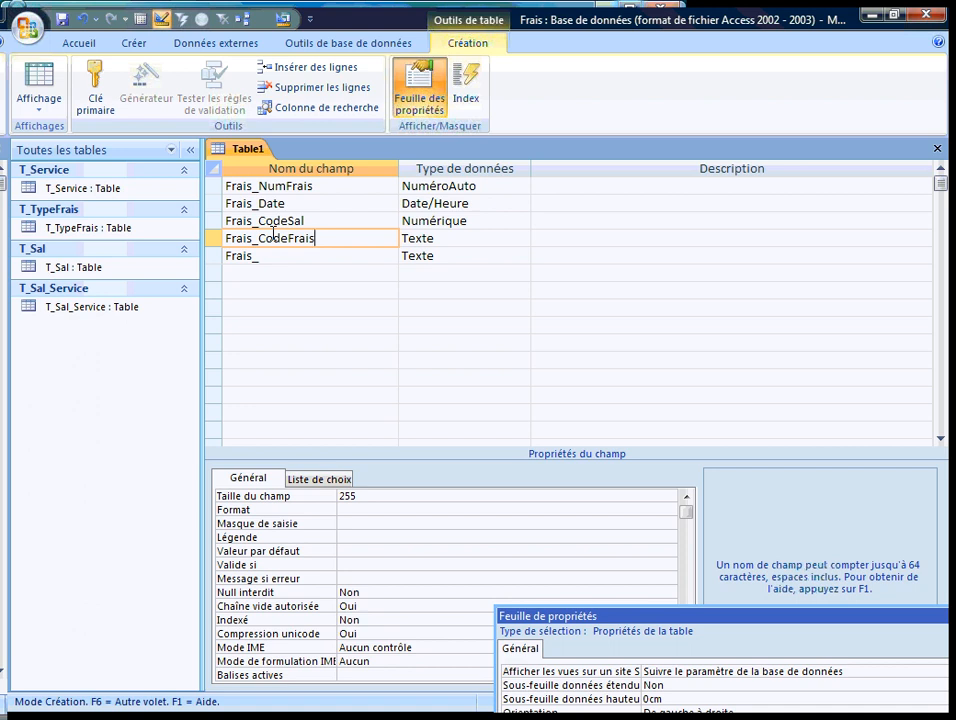
pyautogui.press('Tab')
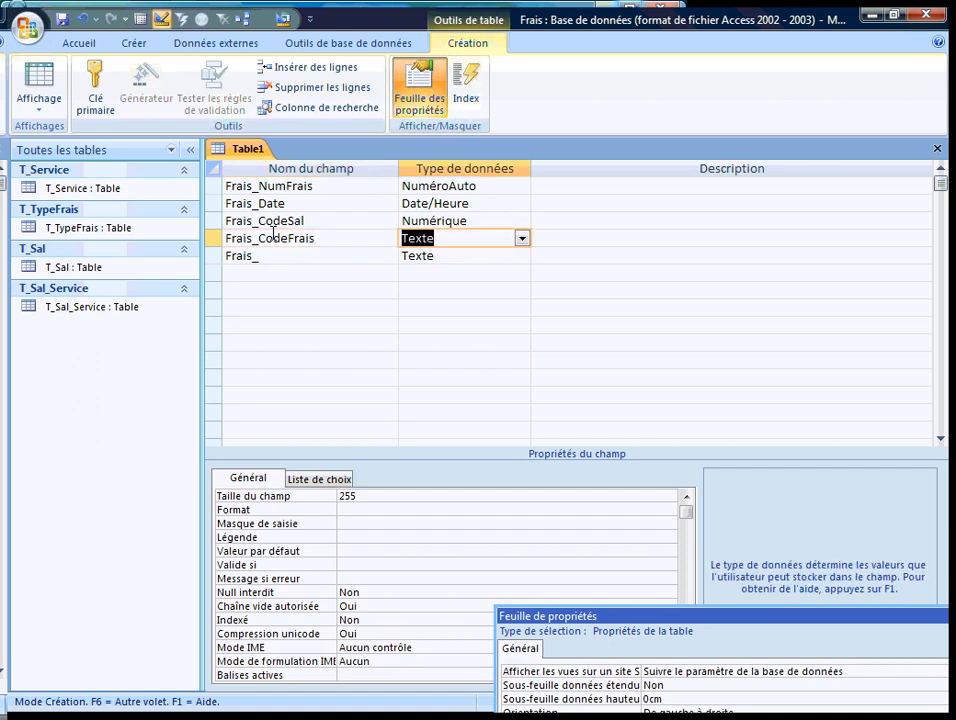
pyautogui.write('numérique')
pyautogui.press('Tab')
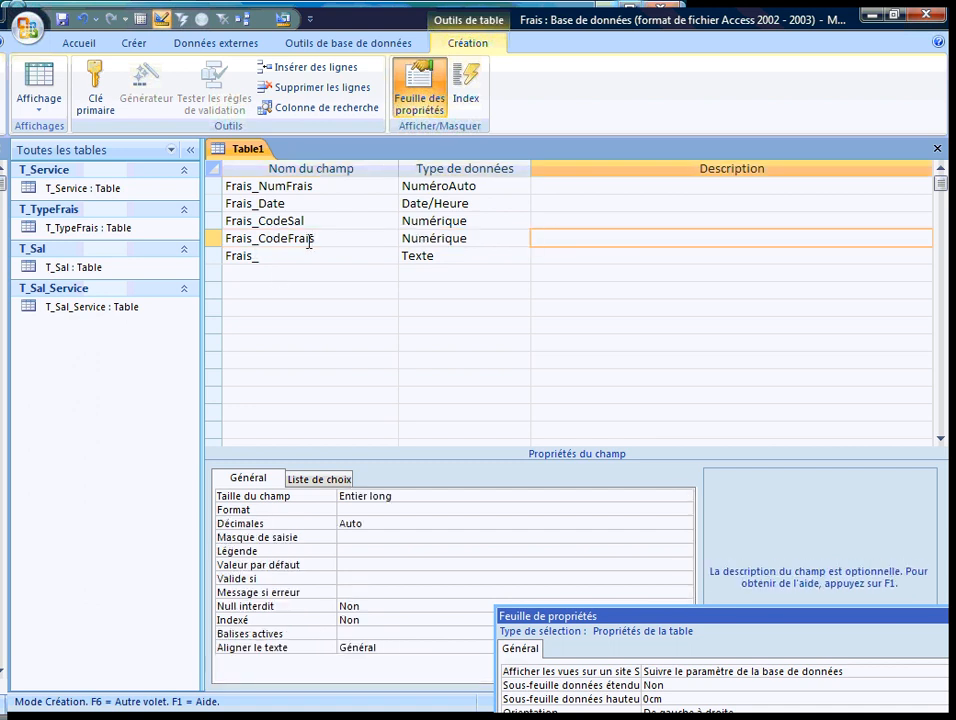
# Step: Copy CodeFrais from the fourth field's name into its caption
pyautogui.doubleClick(297, 241)
pyautogui.hotkey('ctrl', 'c')
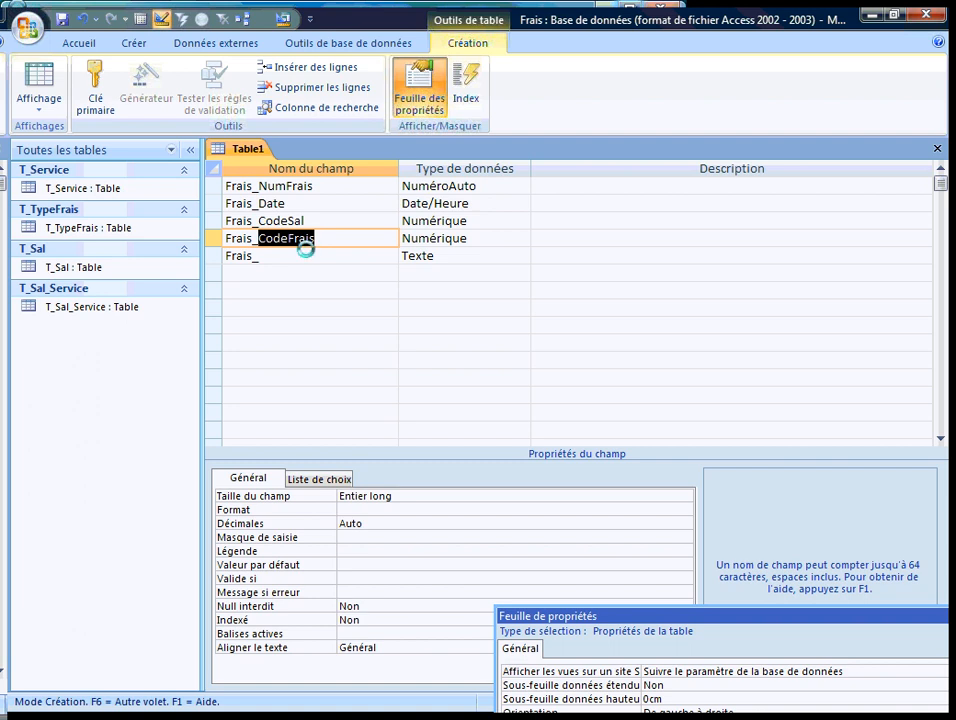
pyautogui.click(343, 551)
pyautogui.hotkey('ctrl', 'v')
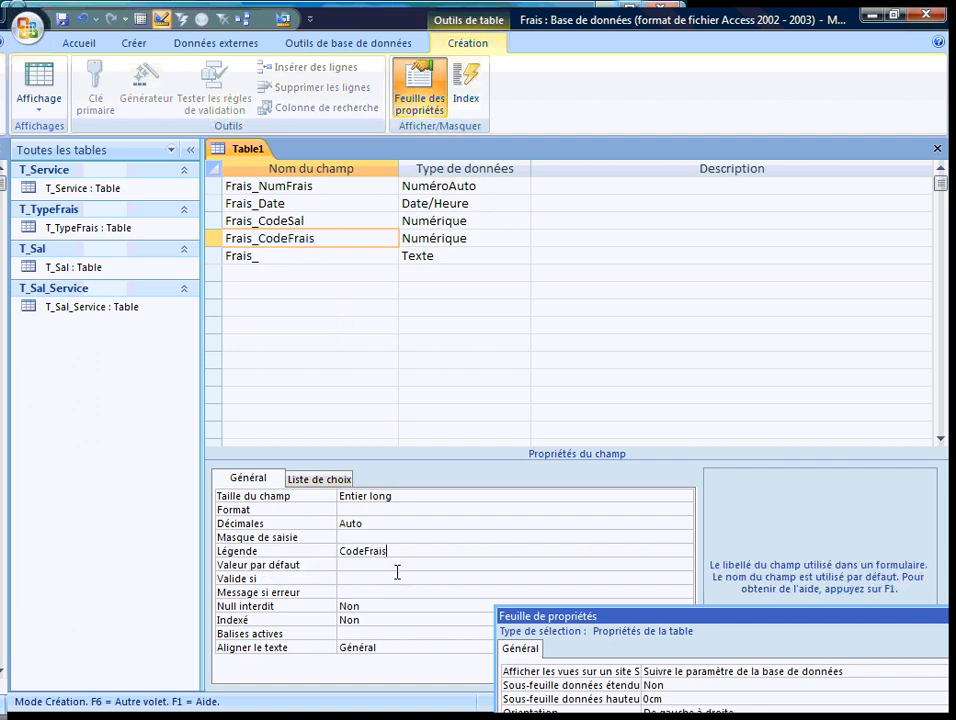
# Step: Complete the fifth field's name as Frais_Montant and set its data type to Numérique
pyautogui.click(280, 256)
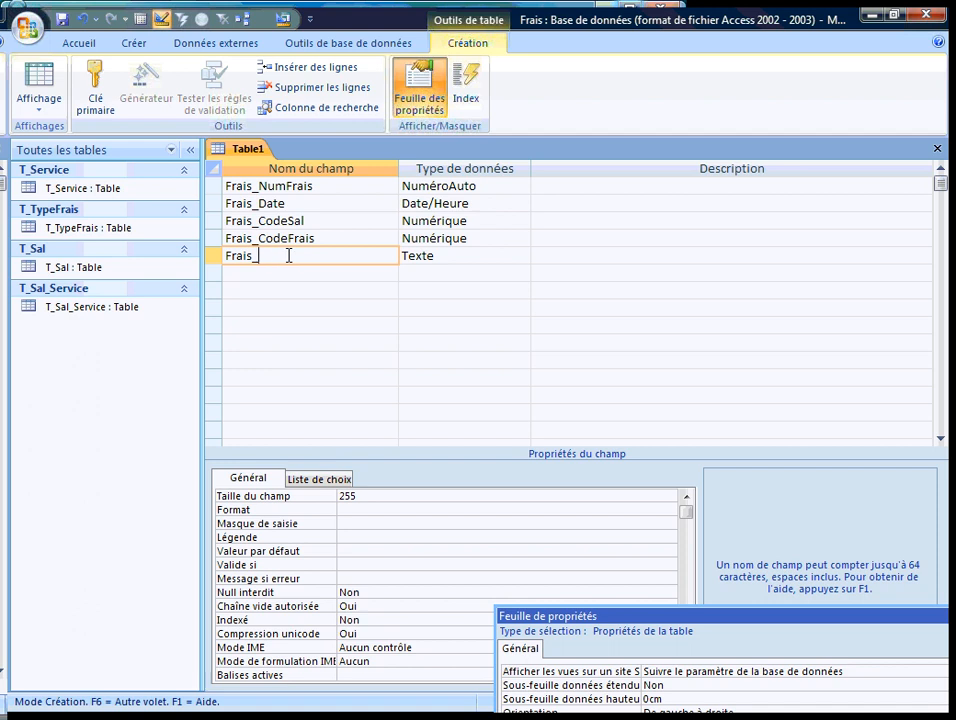
pyautogui.write('Montant')
pyautogui.moveTo(260, 257); pyautogui.dragTo(348, 263)
pyautogui.click(518, 257)
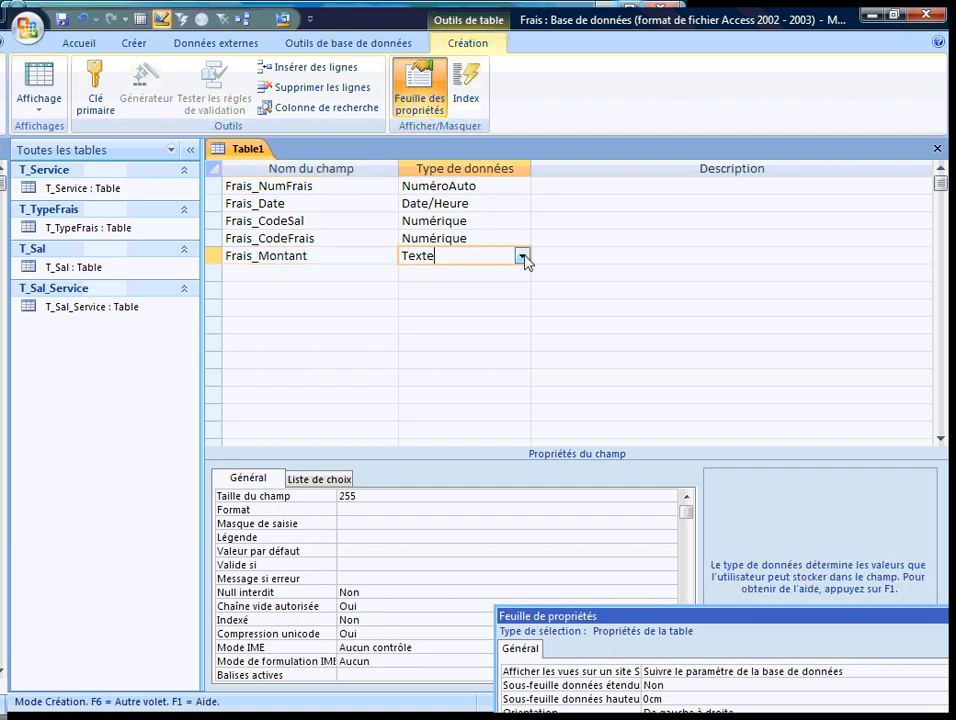
pyautogui.click(523, 258)
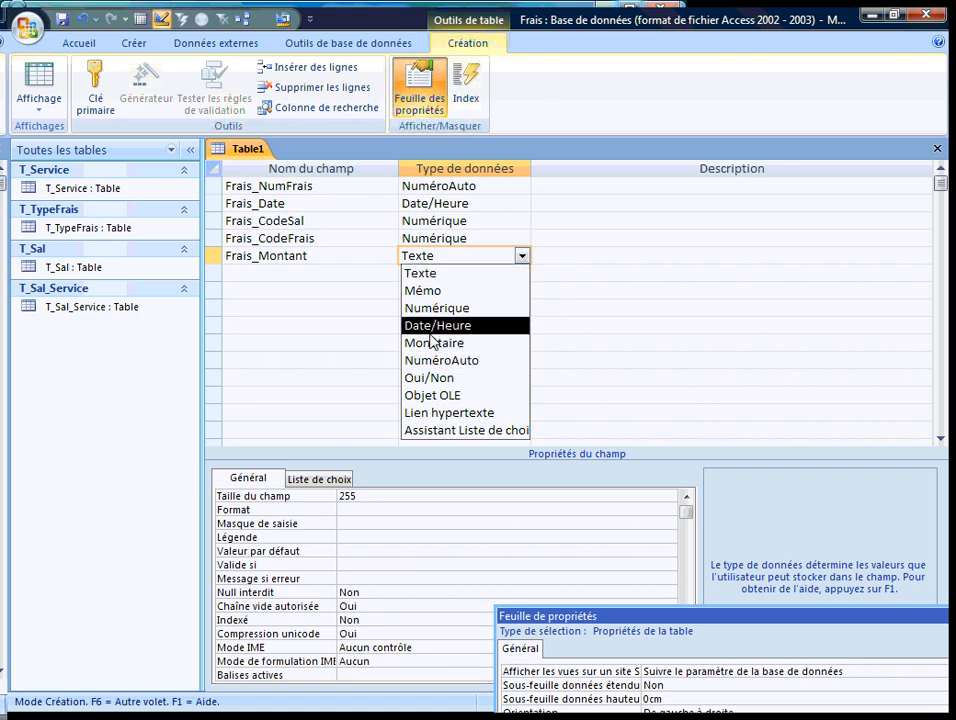
pyautogui.click(434, 308)
# Step: Set the Frais_Montant field's size to Réel double and its format to Monétaire
pyautogui.click(640, 496)
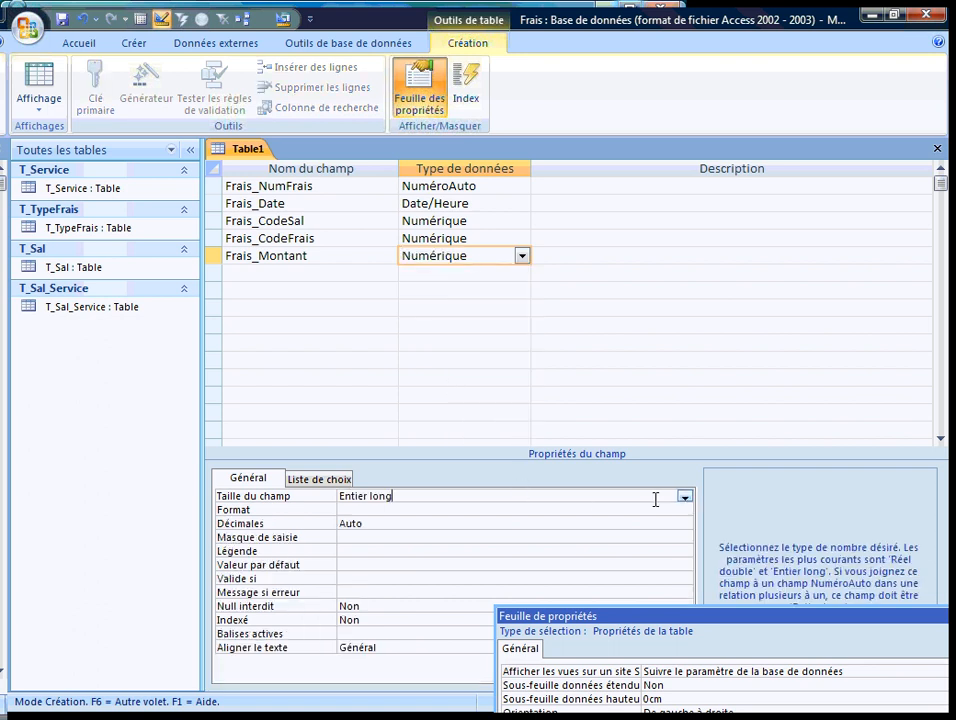
pyautogui.click(684, 496)
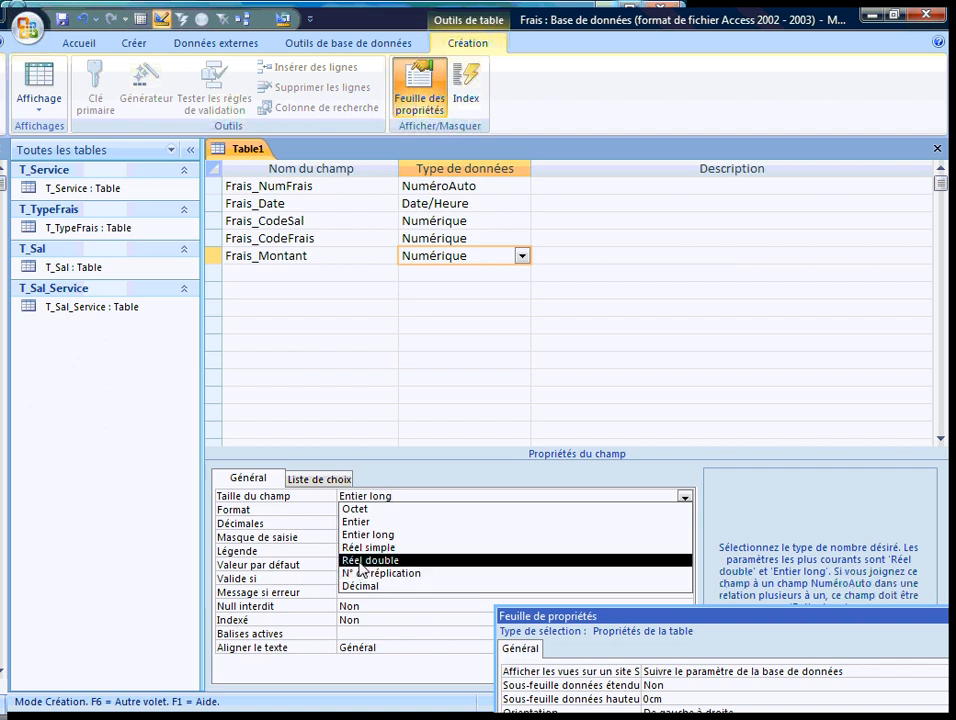
pyautogui.click(352, 560)
pyautogui.click(350, 510)
pyautogui.click(684, 510)
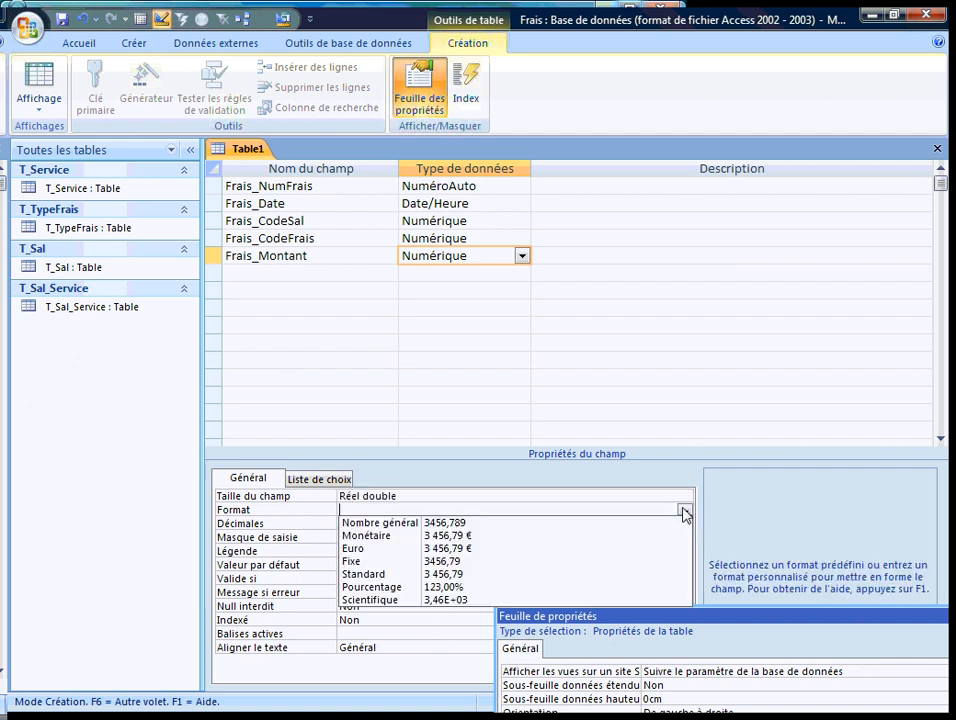
pyautogui.click(384, 537)
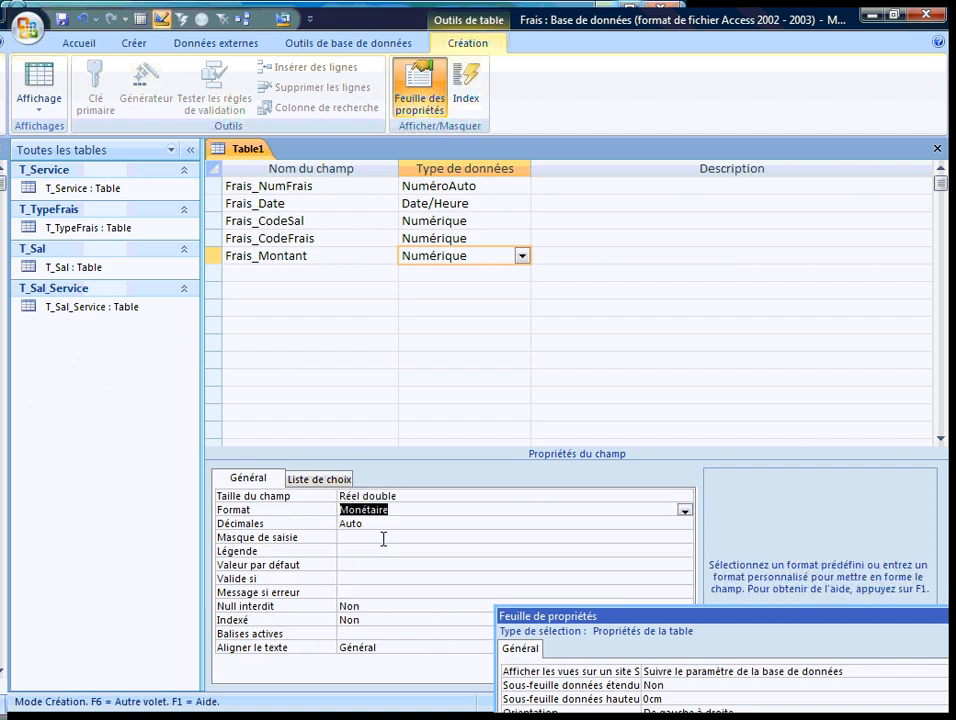
# Step: Enter Montant as the caption of the Frais_Montant field
pyautogui.click(352, 549)
pyautogui.write('Montant')
pyautogui.click(362, 564)
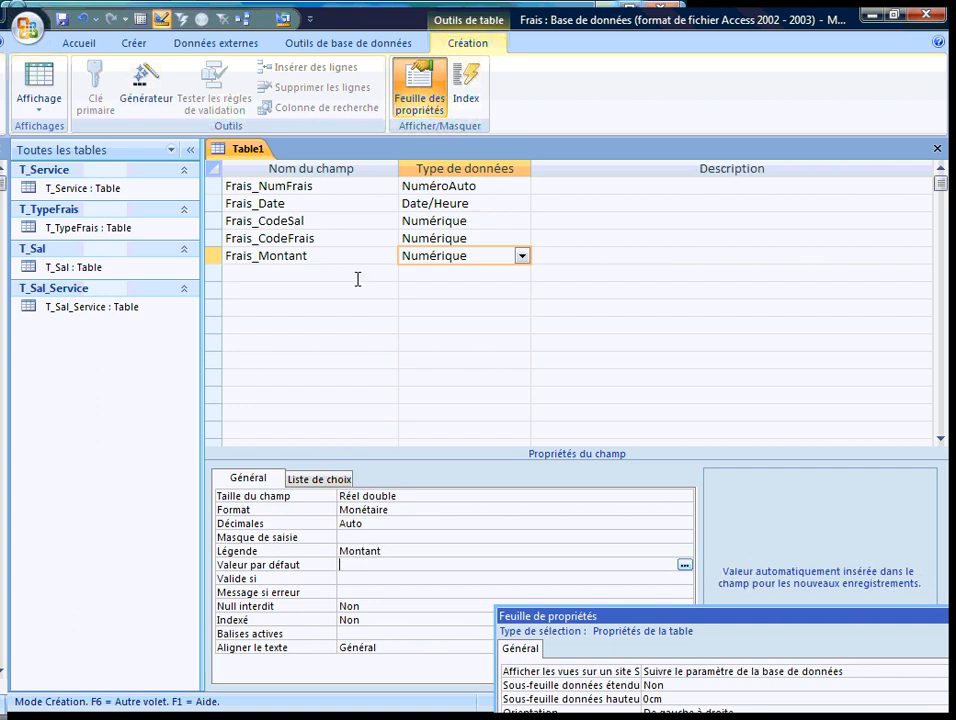
# Step: Make Frais_NumFrais the primary key of the expenses table
pyautogui.click(213, 186)
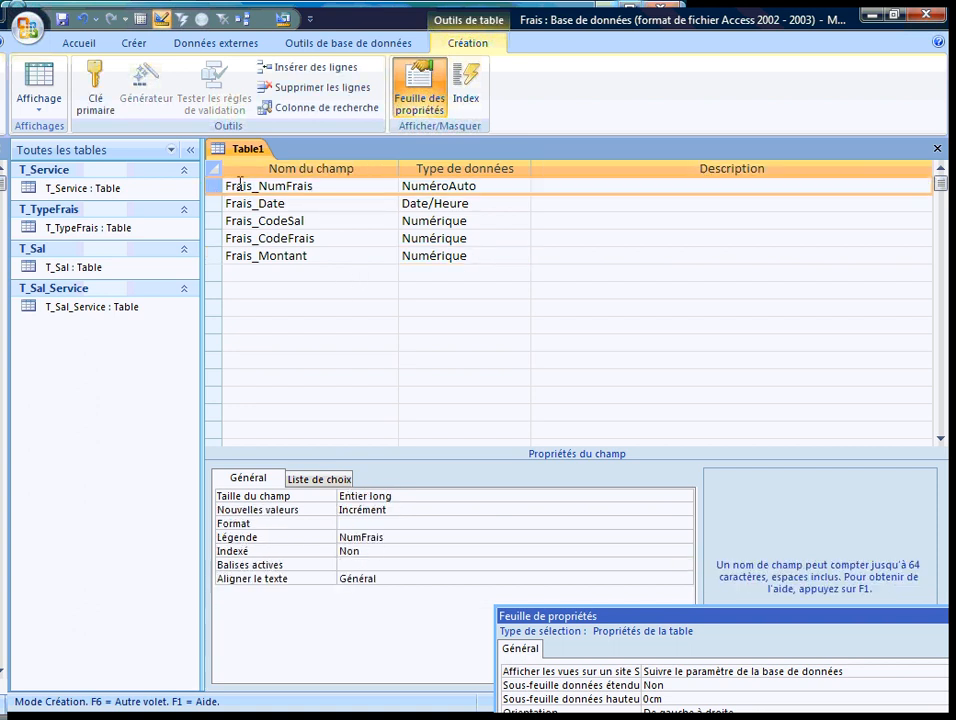
pyautogui.click(97, 80)
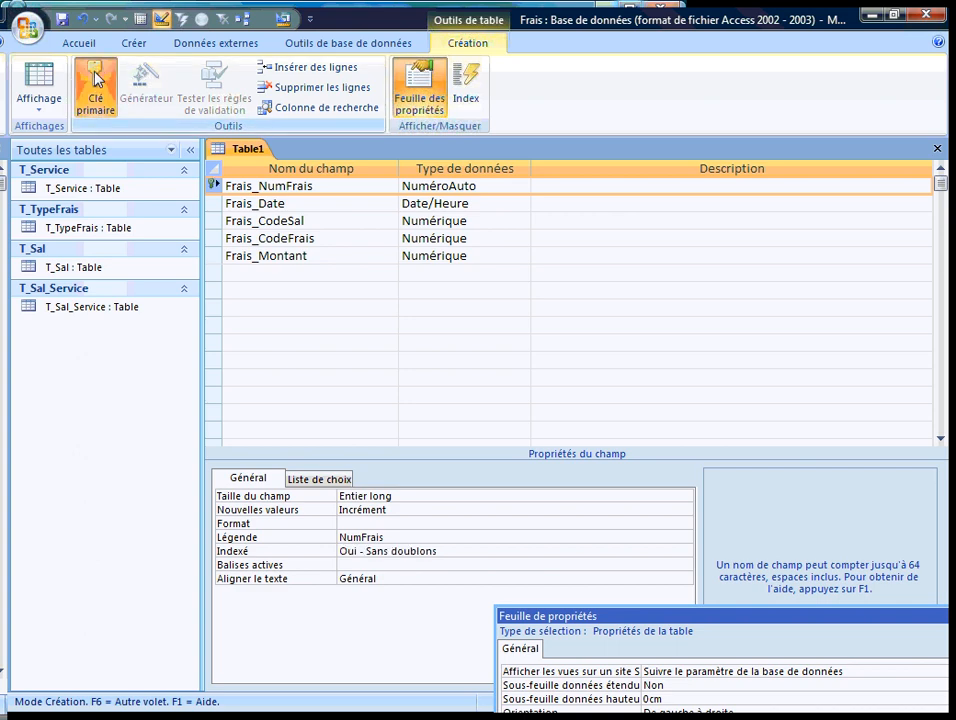
pyautogui.click(465, 85)
pyautogui.click(465, 85)
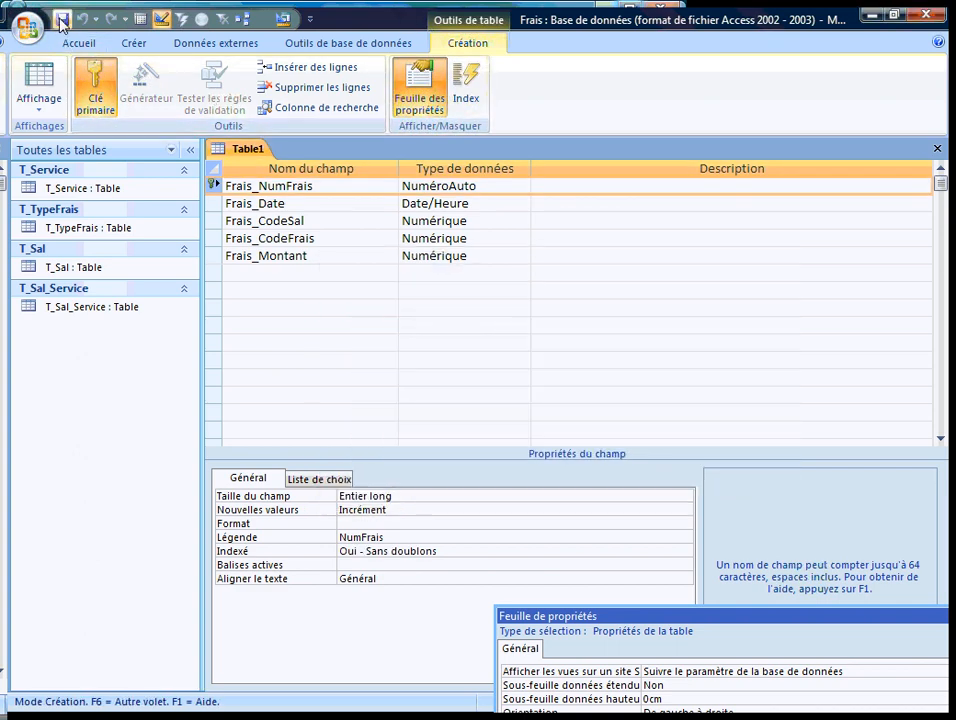
# Step: Save the expenses table under the name T_Frais and close it
pyautogui.click(62, 18)
pyautogui.write('T')
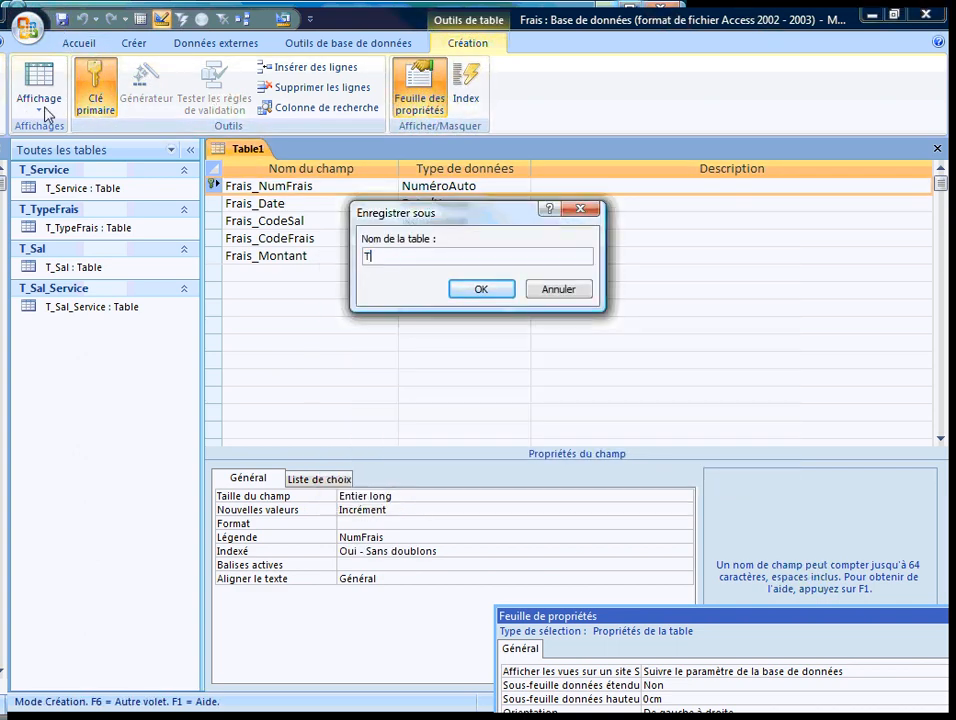
pyautogui.write('_Tra')
pyautogui.press('BackSpace')
pyautogui.press('BackSpace')
pyautogui.press('BackSpace')
pyautogui.press('Return')
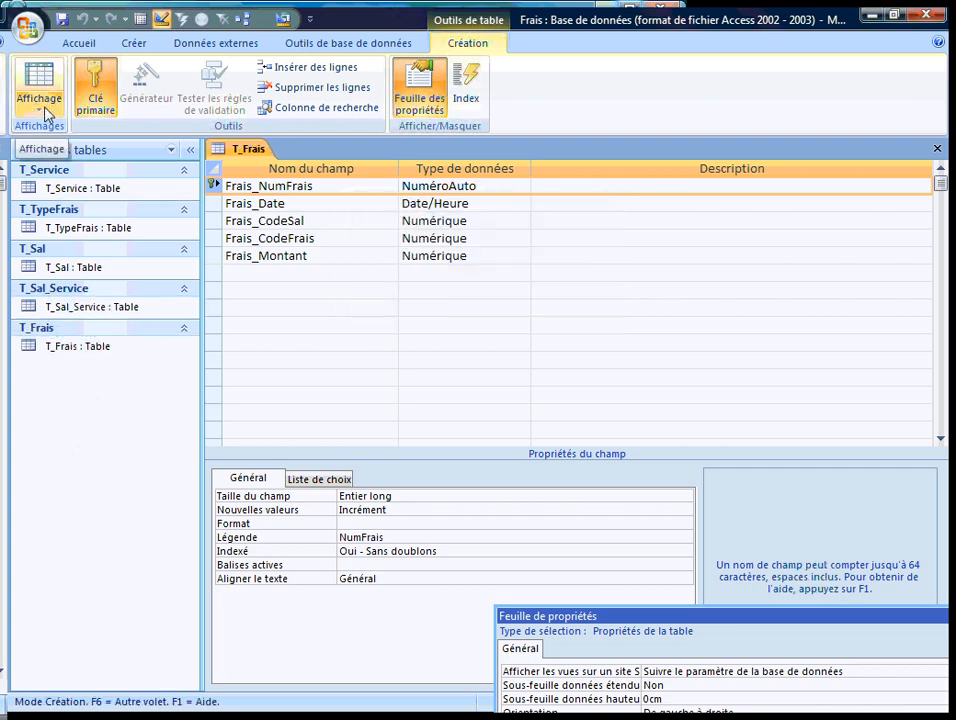
pyautogui.hotkey('ctrl', 'w')
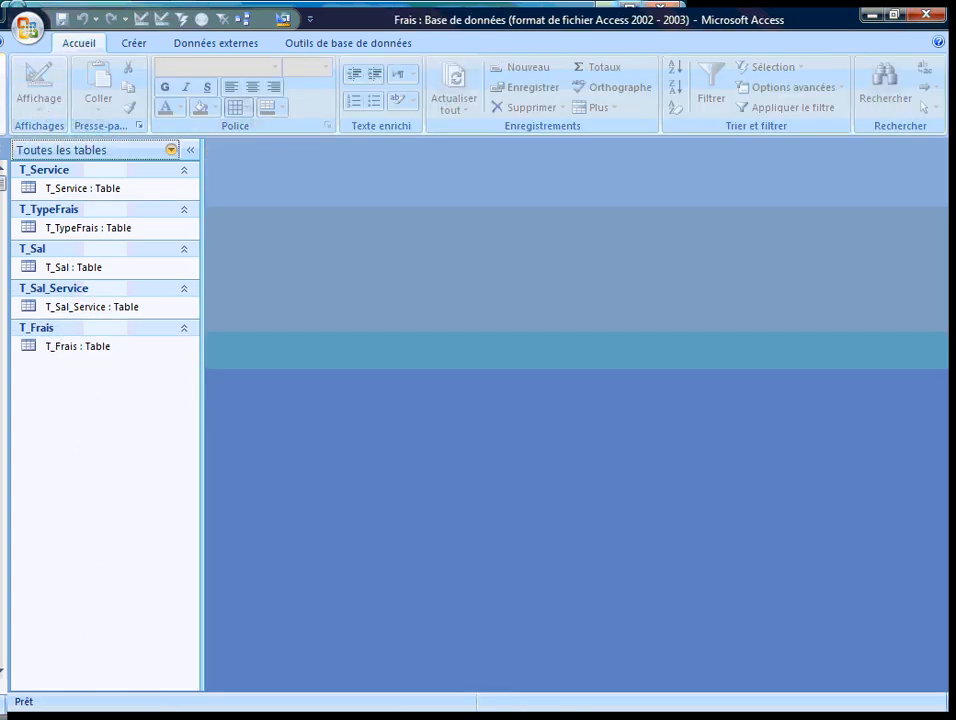
# Step: Group the list of database objects by object type
pyautogui.click(172, 150)
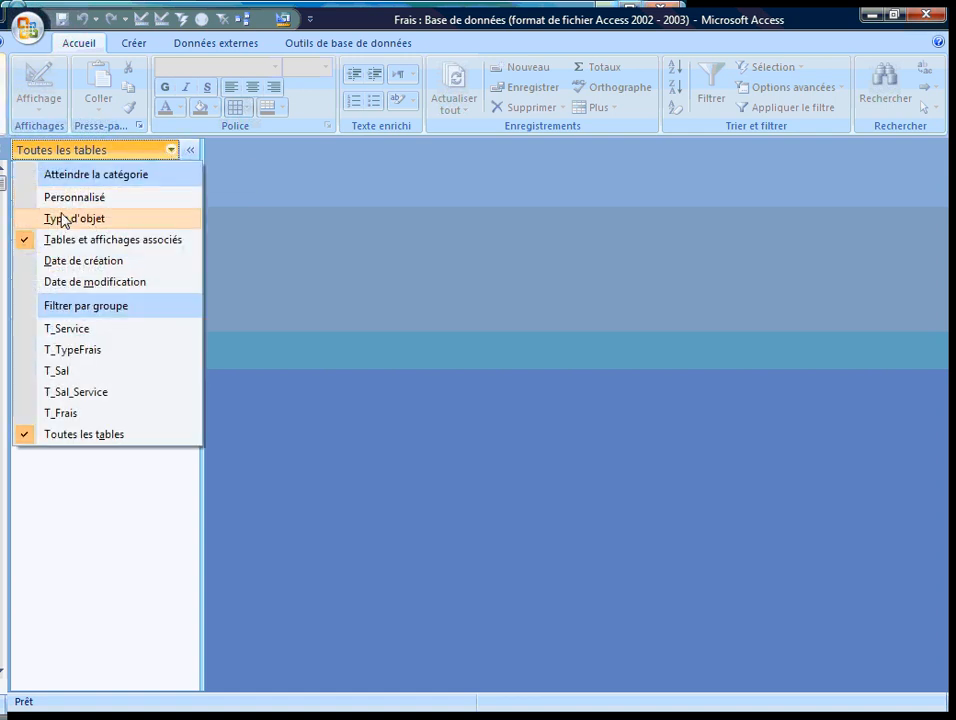
pyautogui.click(62, 219)
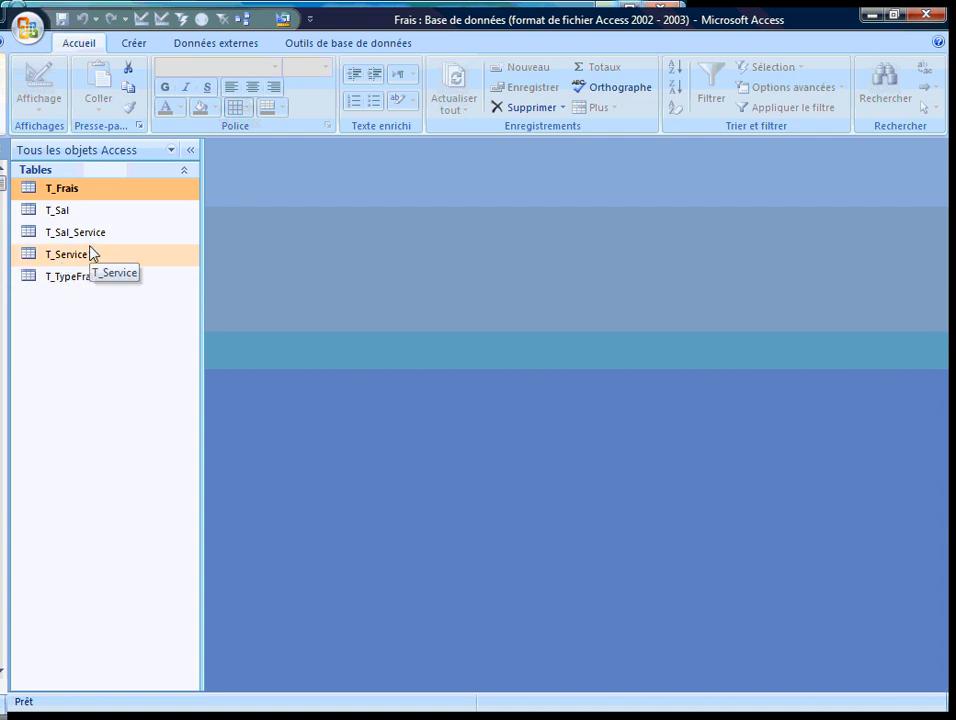
# Step: Open the database relationships and add all the tables from T_Frais to T_TypeFrais to the diagram
pyautogui.click(317, 46)
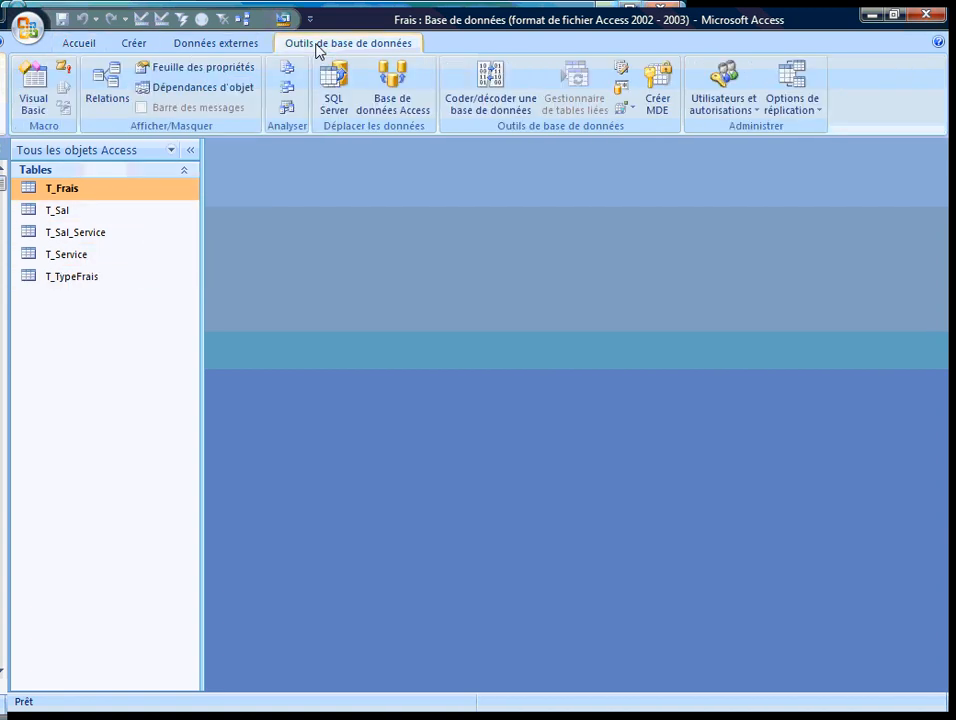
pyautogui.click(107, 80)
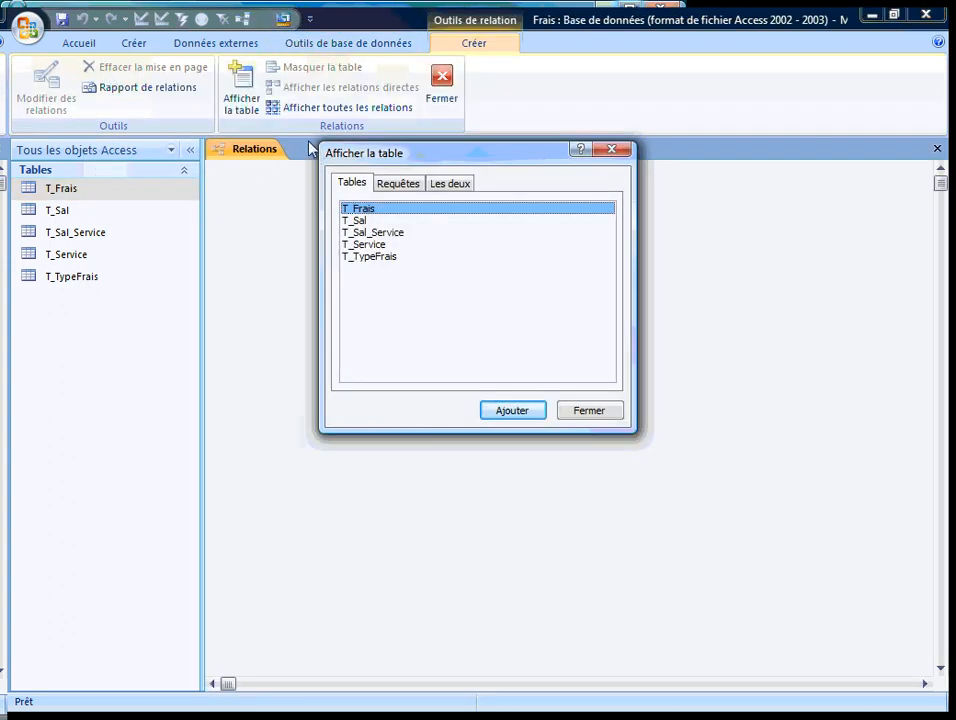
pyautogui.hotkey('shift', 'End')
pyautogui.click(519, 413)
pyautogui.click(583, 413)
# Step: Shorten T_TypeFrais and arrange the diagram with T_TypeFrais, T_Sal and T_Service in one column and T_Sal_Service and T_Frais to its right
pyautogui.moveTo(344, 325); pyautogui.dragTo(305, 527)
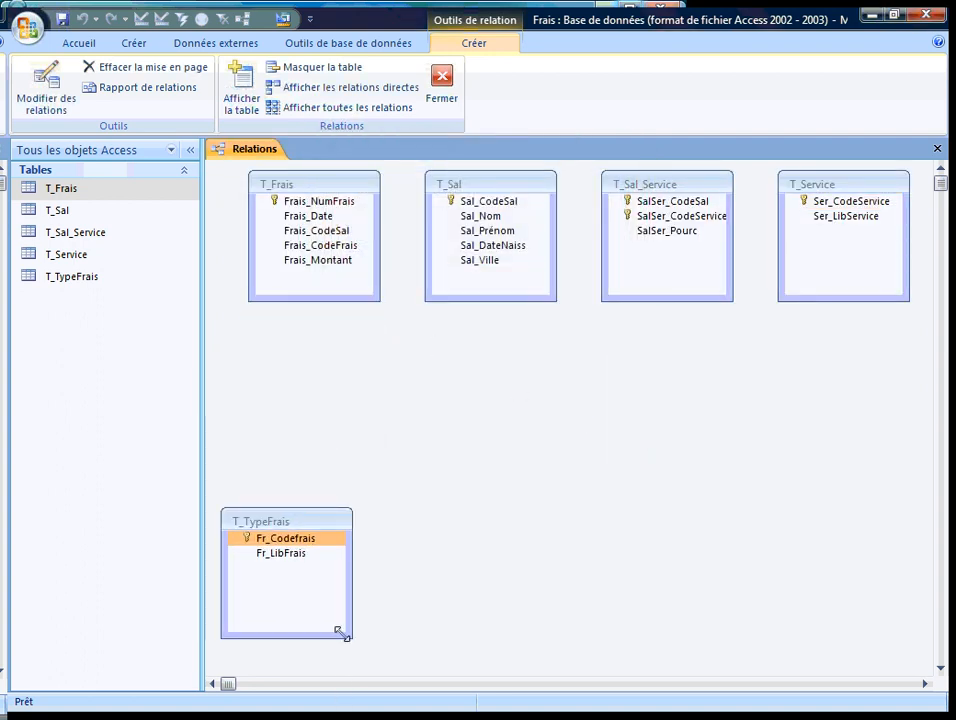
pyautogui.moveTo(340, 635); pyautogui.dragTo(337, 590)
pyautogui.moveTo(275, 530); pyautogui.dragTo(262, 203)
pyautogui.moveTo(352, 186); pyautogui.dragTo(700, 337)
pyautogui.click(817, 188)
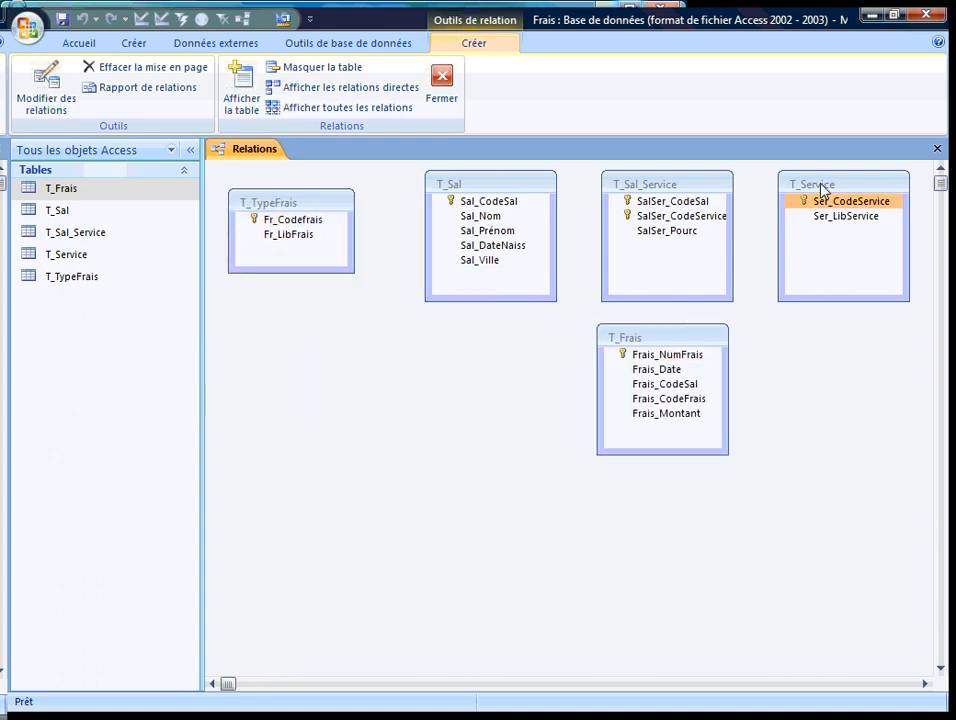
pyautogui.moveTo(817, 188); pyautogui.dragTo(278, 550)
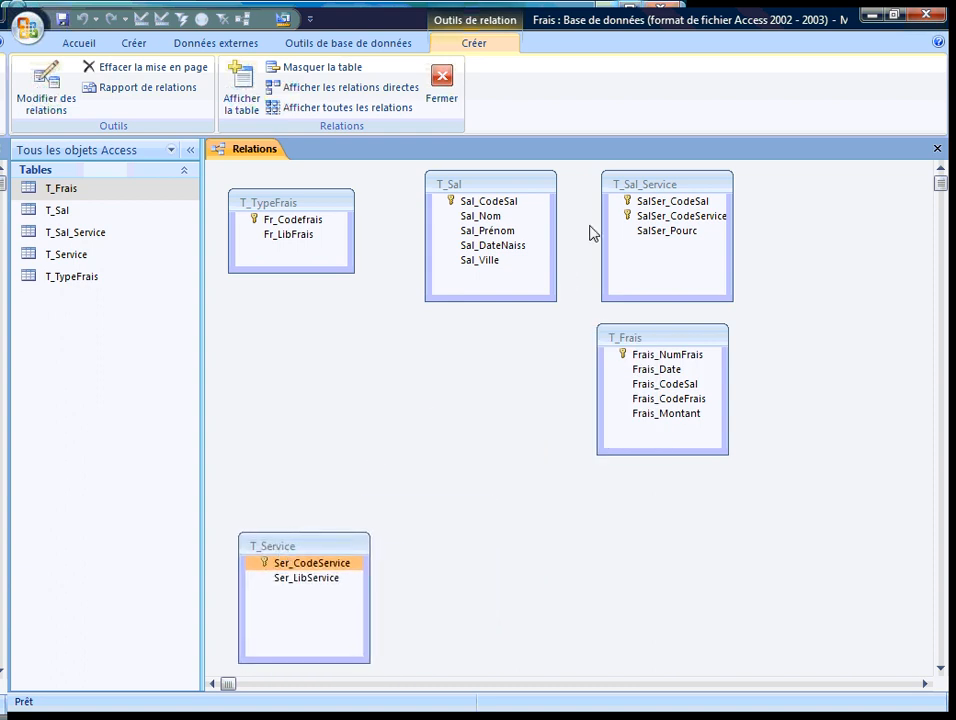
pyautogui.moveTo(494, 190); pyautogui.dragTo(305, 349)
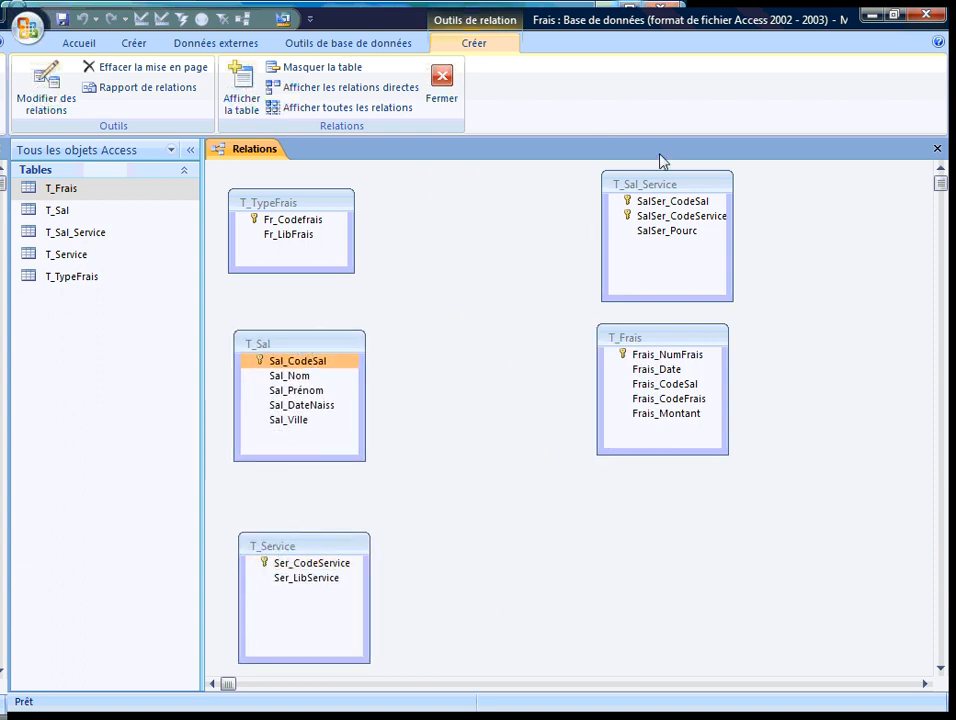
pyautogui.moveTo(657, 184); pyautogui.dragTo(507, 359)
# Step: Create a relationship from Sal_CodeSal in T_Sal to SalSer_CodeSal in T_Sal_Service, enforcing referential integrity
pyautogui.click(289, 375)
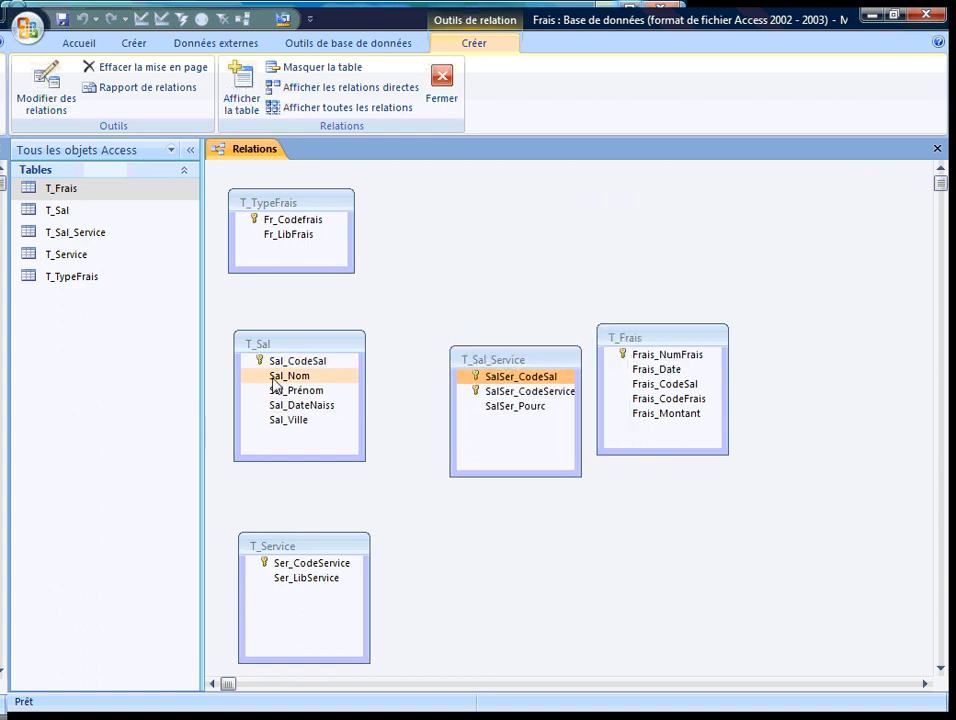
pyautogui.click(290, 361)
pyautogui.moveTo(293, 367); pyautogui.dragTo(512, 384)
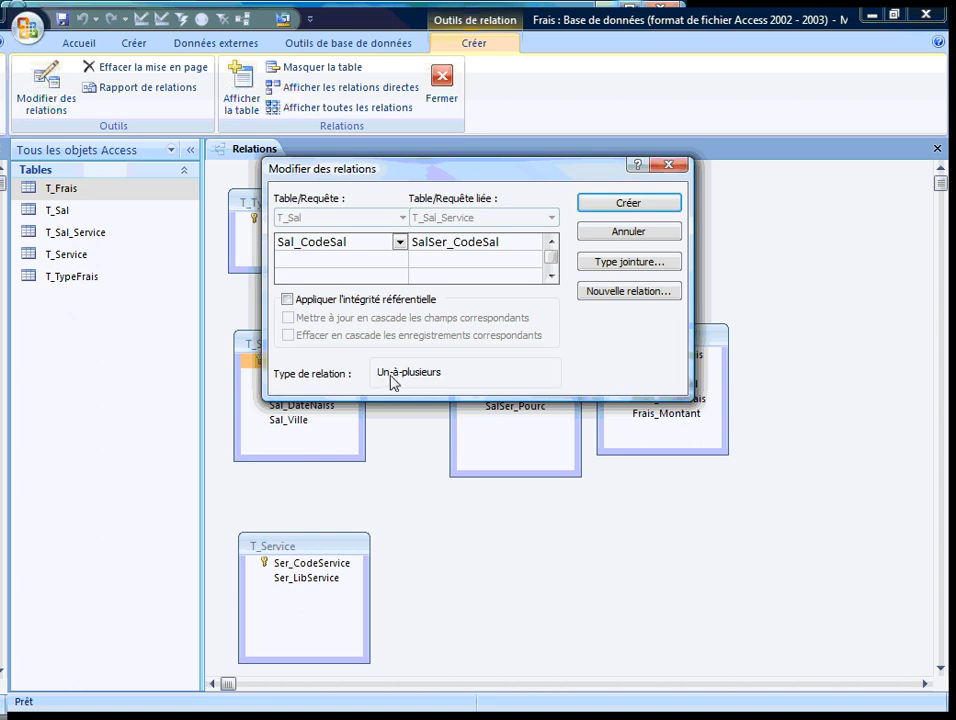
pyautogui.click(323, 303)
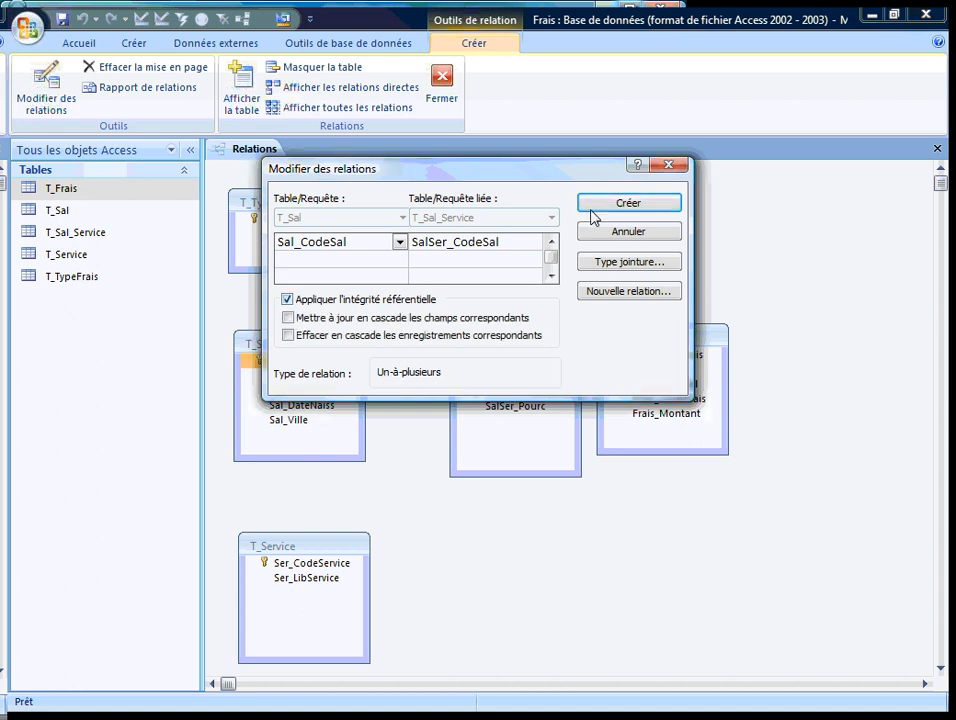
pyautogui.click(608, 207)
# Step: Move T_Frais above T_Sal_Service and relate Ser_CodeService in T_Service to SalSer_CodeService with referential integrity enforced
pyautogui.moveTo(655, 348); pyautogui.dragTo(565, 206)
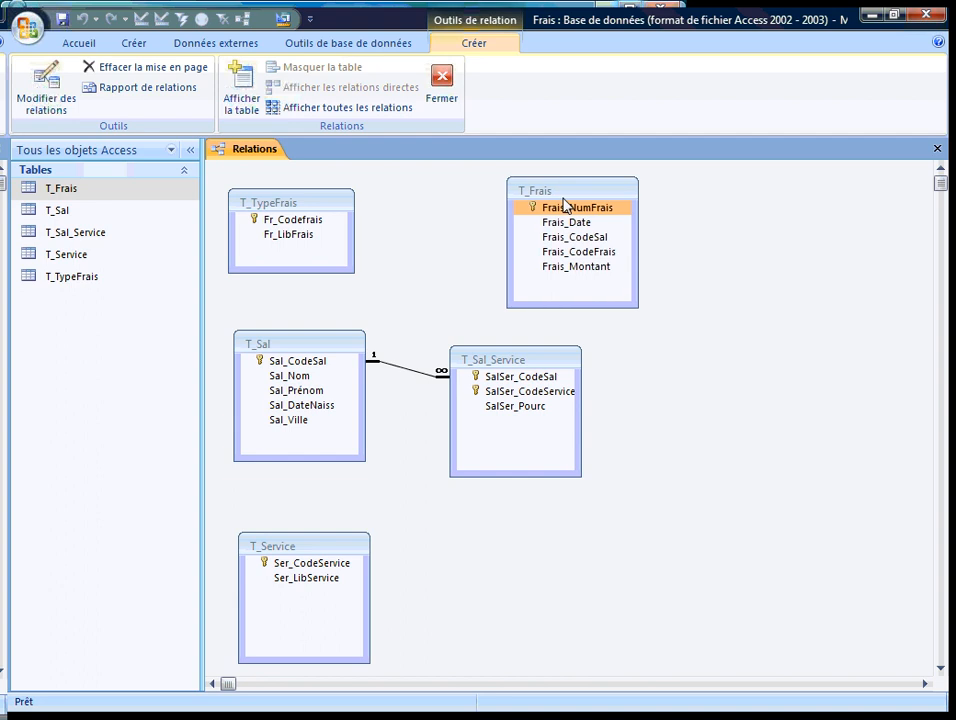
pyautogui.click(332, 568)
pyautogui.moveTo(337, 568); pyautogui.dragTo(512, 393)
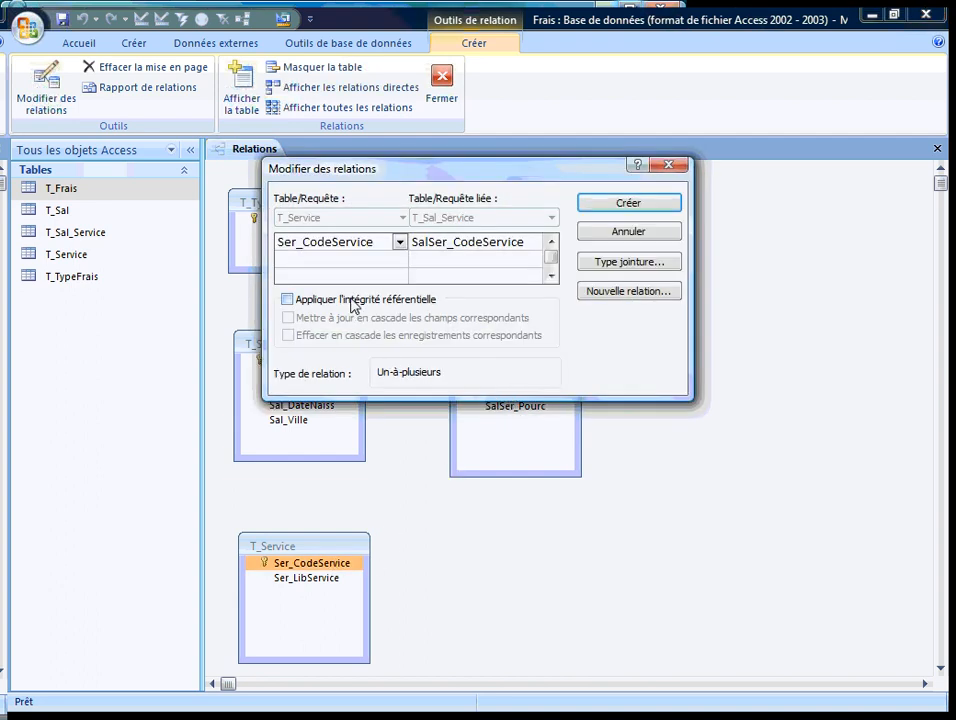
pyautogui.click(352, 301)
pyautogui.click(608, 207)
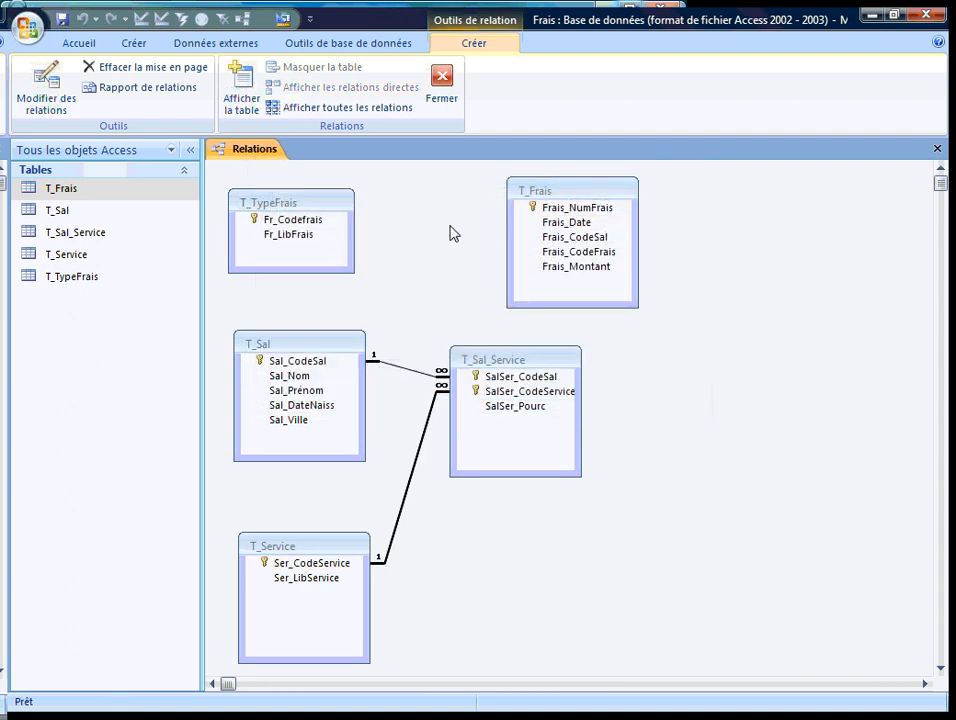
# Step: Create a relationship from Fr_Codefrais in T_TypeFrais to Frais_CodeFrais in T_Frais, enforcing referential integrity
pyautogui.click(302, 221)
pyautogui.moveTo(299, 224); pyautogui.dragTo(599, 262)
pyautogui.click(287, 299)
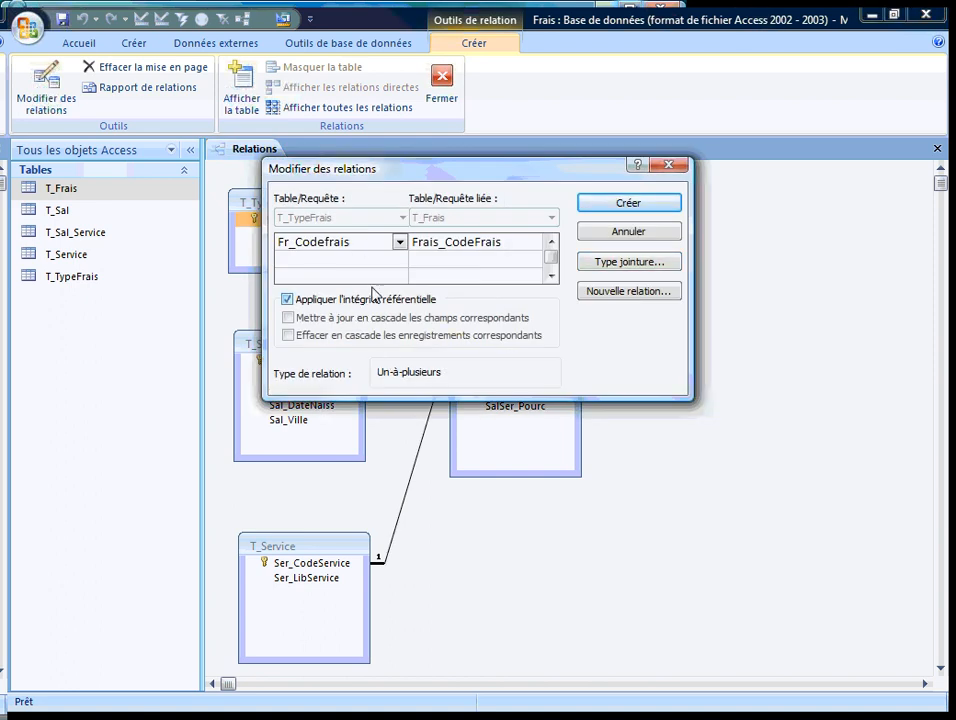
pyautogui.click(614, 205)
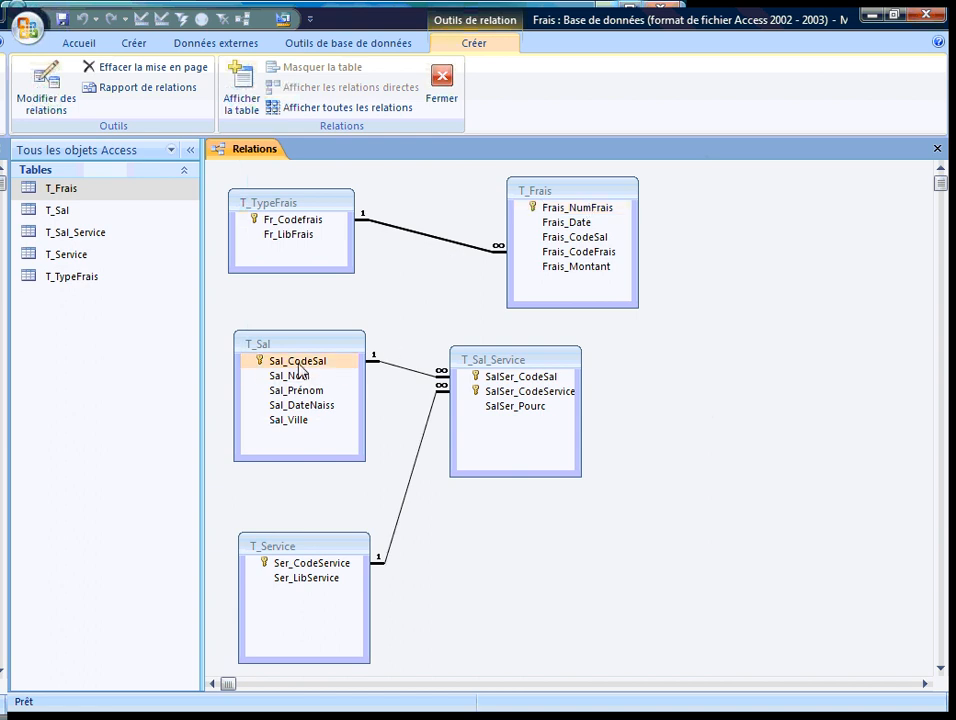
# Step: Relate Sal_CodeSal in T_Sal to Frais_CodeSal in T_Frais with referential integrity enforced, and save the relationship layout
pyautogui.moveTo(295, 362); pyautogui.dragTo(593, 243)
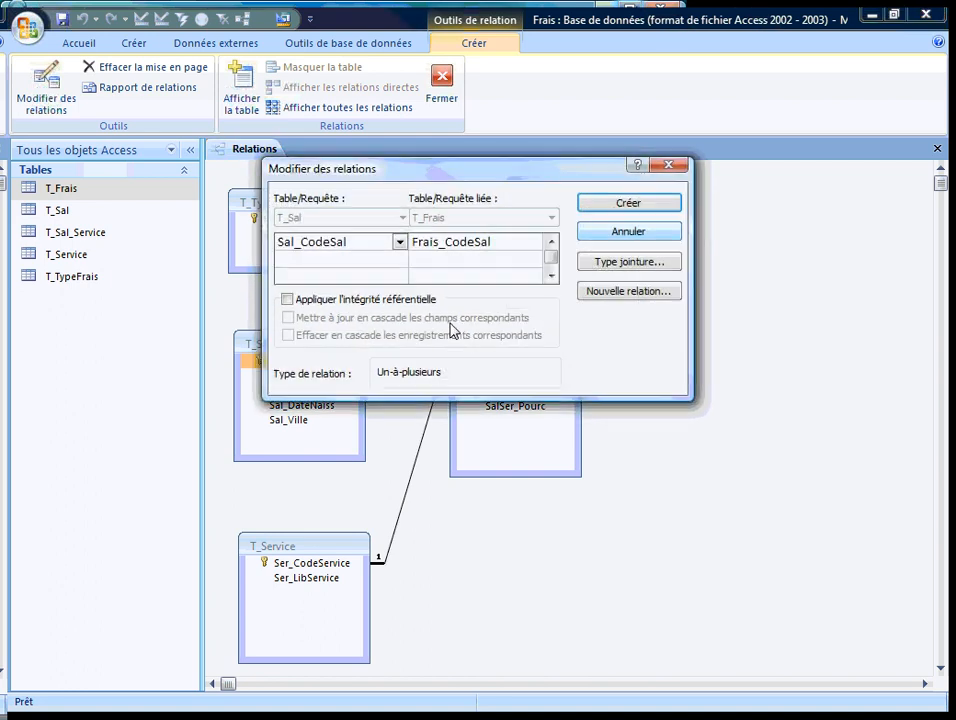
pyautogui.click(288, 299)
pyautogui.click(592, 207)
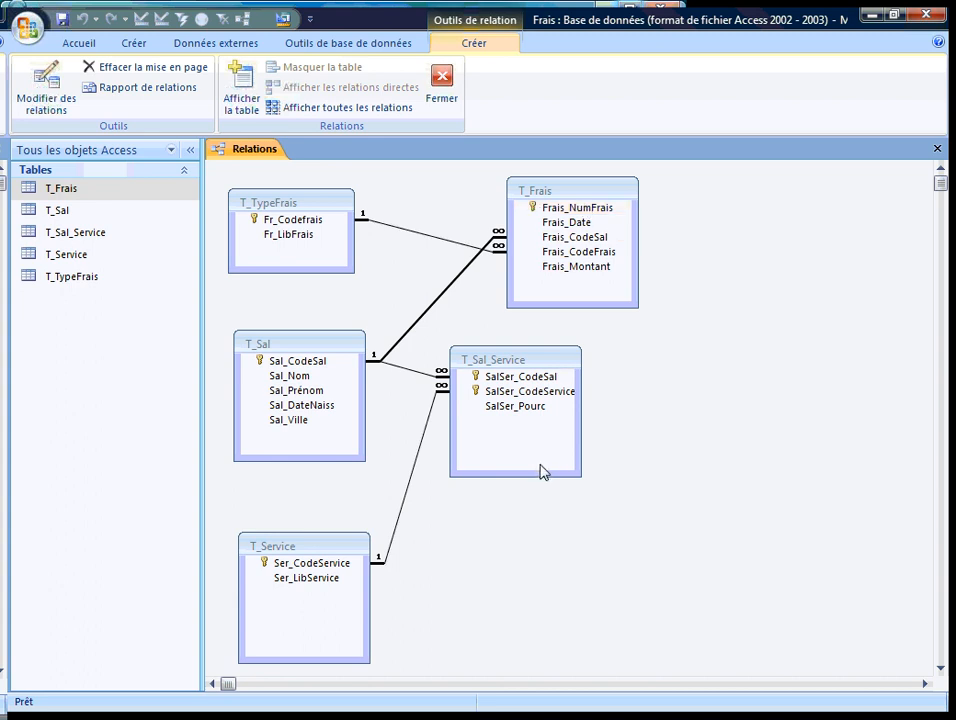
pyautogui.click(62, 19)
# Step: Shorten the T_Service and T_Sal_Service boxes in the diagram and close the relationships
pyautogui.moveTo(239, 662); pyautogui.dragTo(266, 607)
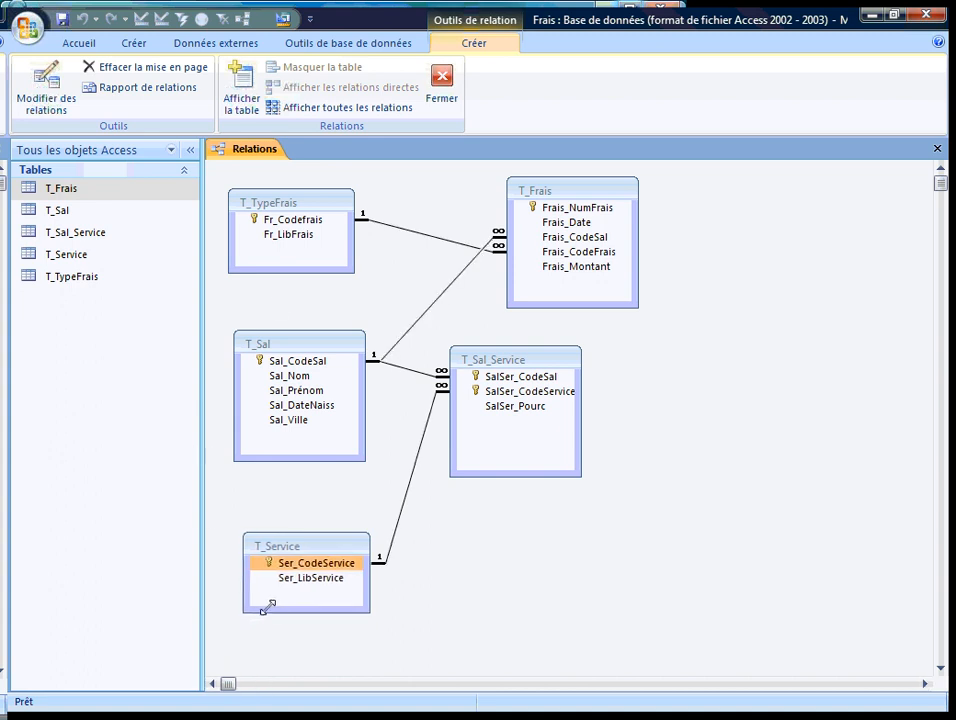
pyautogui.moveTo(531, 474); pyautogui.dragTo(525, 442)
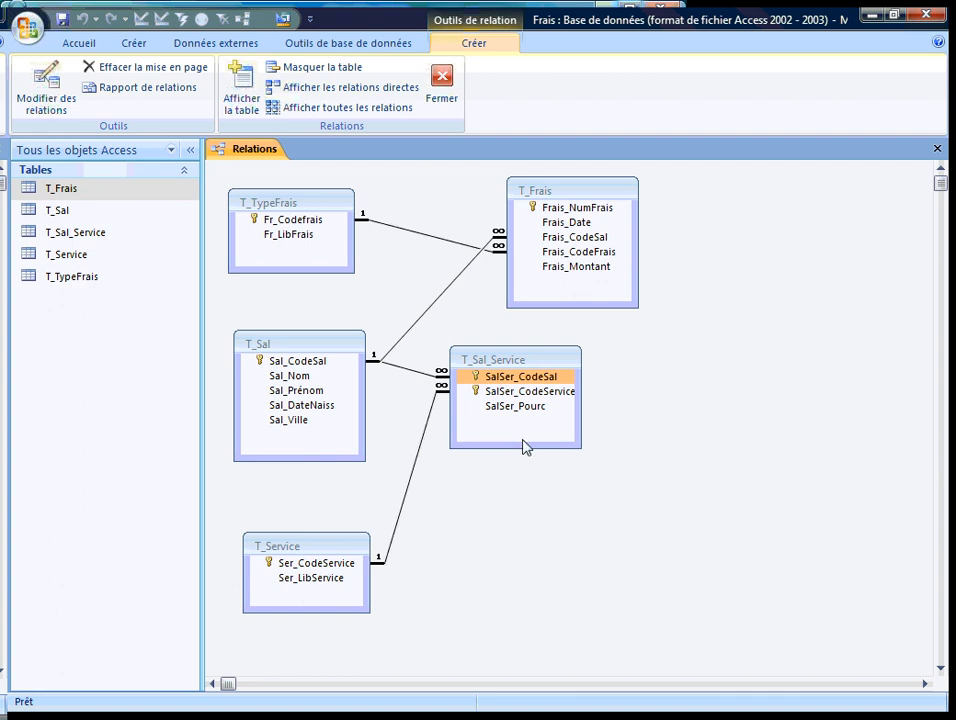
pyautogui.hotkey('ctrl', 'F4')
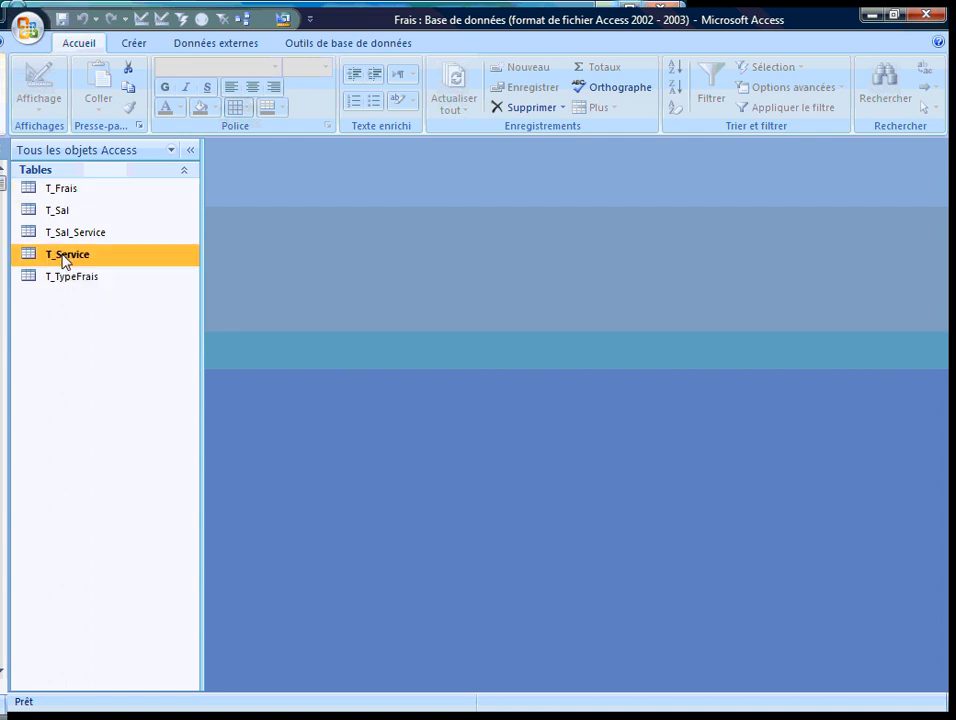
# Step: Create a form from all T_Service fields with the Form Wizard, using the Tabulaire layout and Origine style, titled F_Service
pyautogui.click(133, 42)
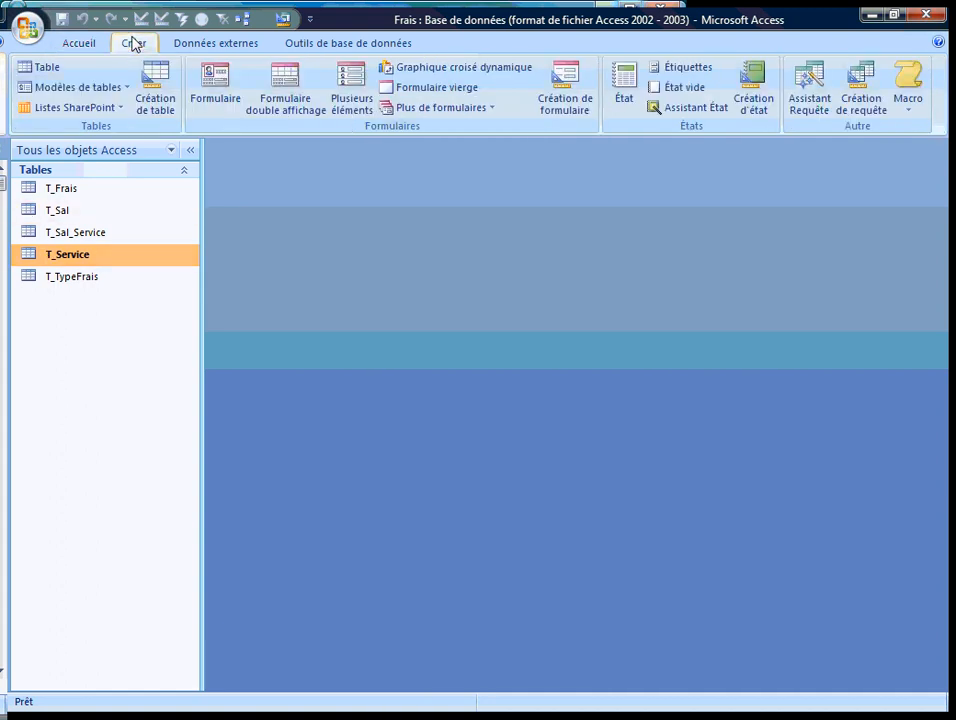
pyautogui.click(423, 110)
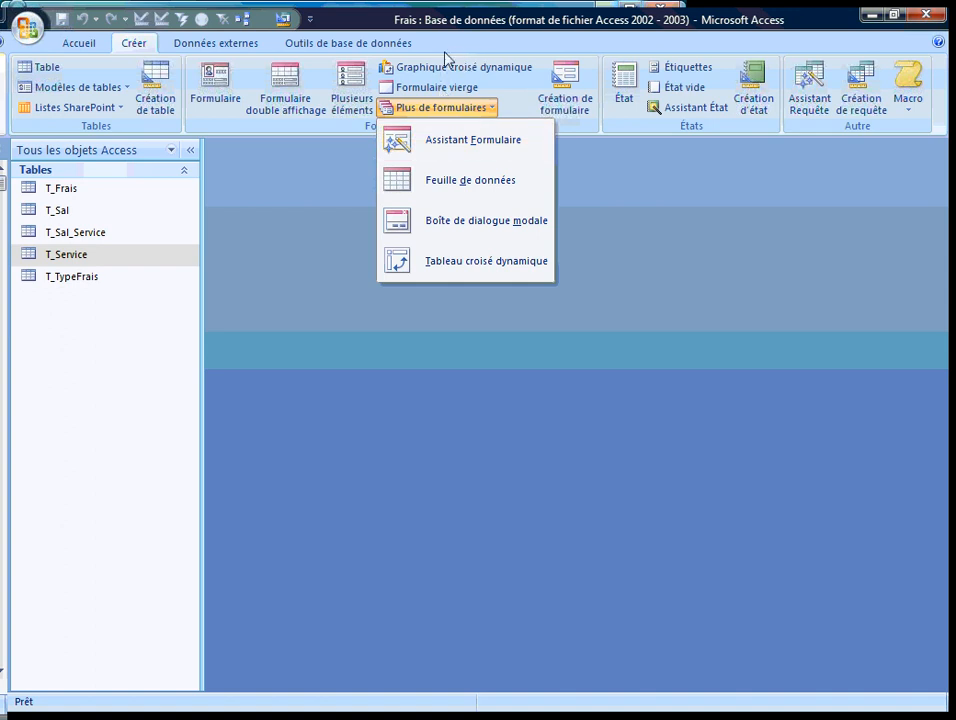
pyautogui.click(463, 143)
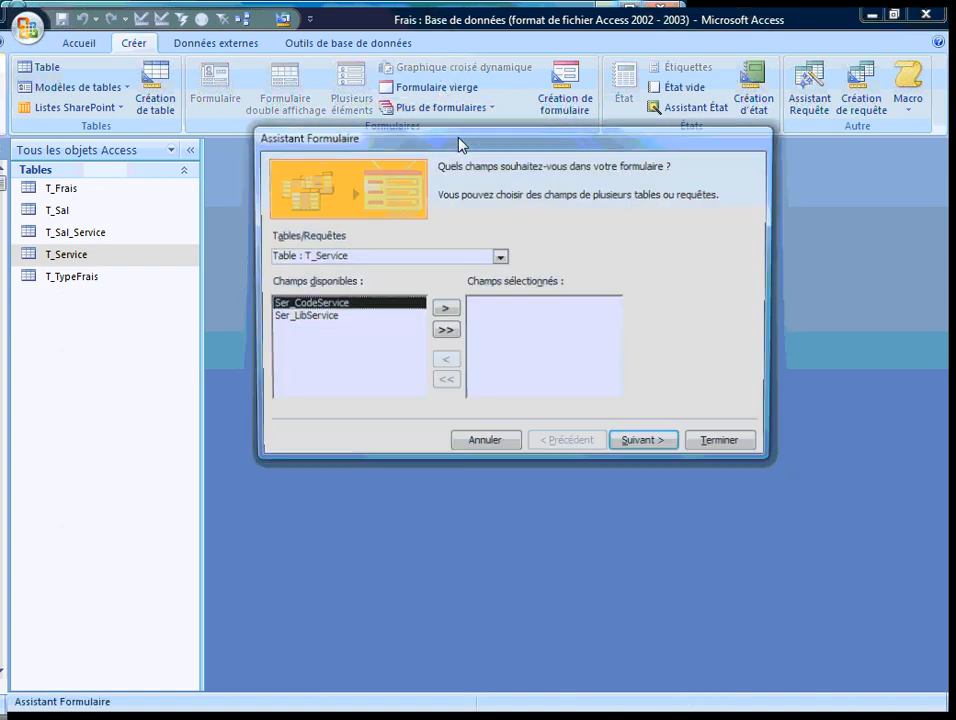
pyautogui.click(446, 332)
pyautogui.click(632, 446)
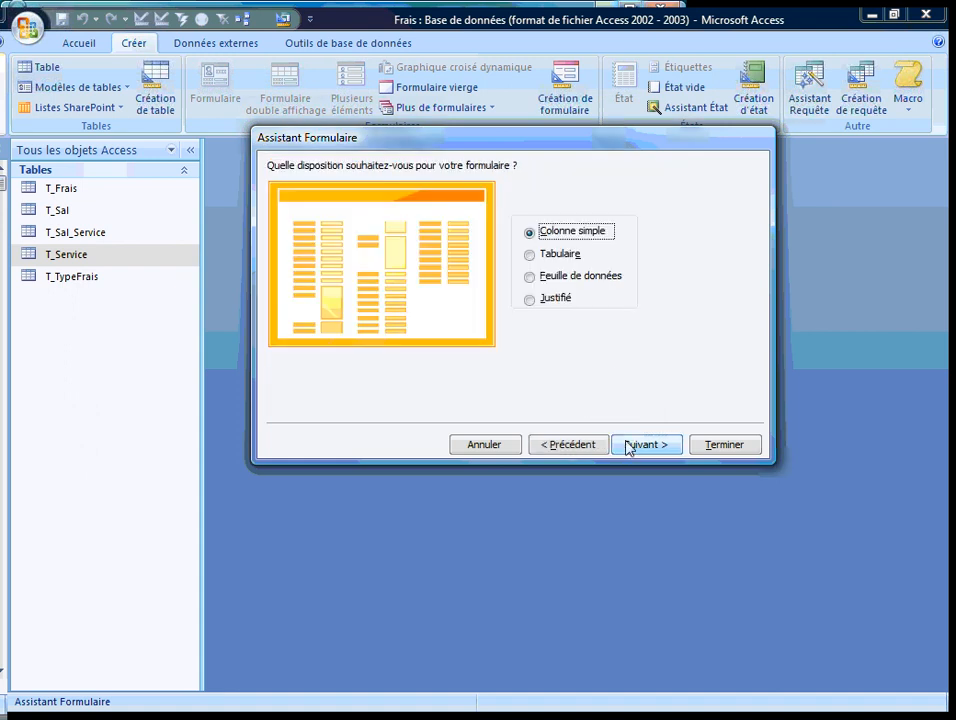
pyautogui.click(556, 256)
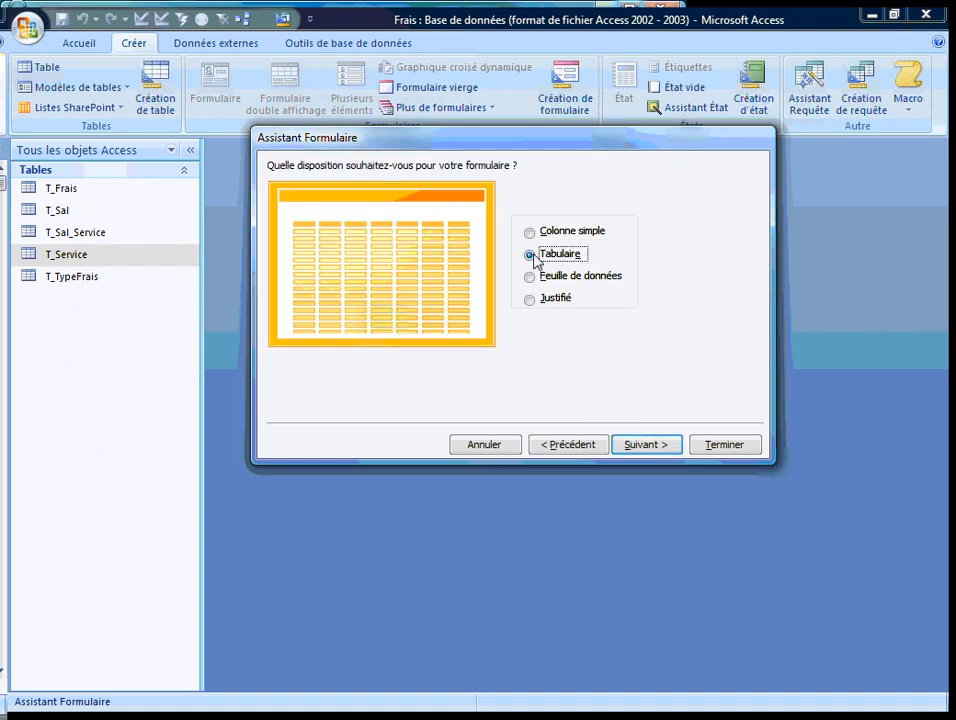
pyautogui.click(641, 446)
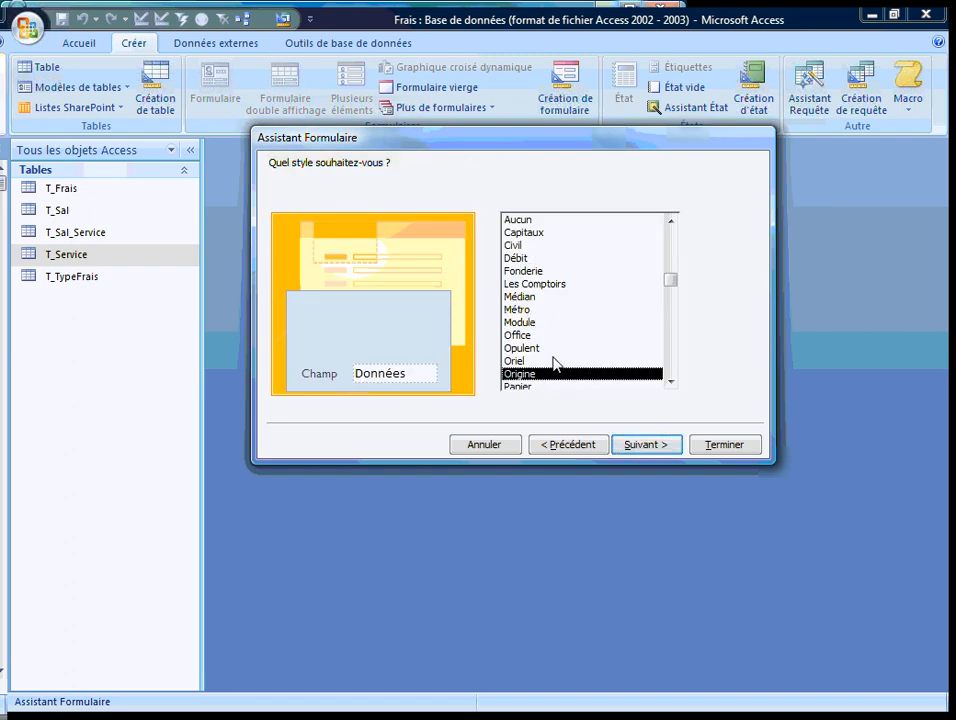
pyautogui.click(636, 446)
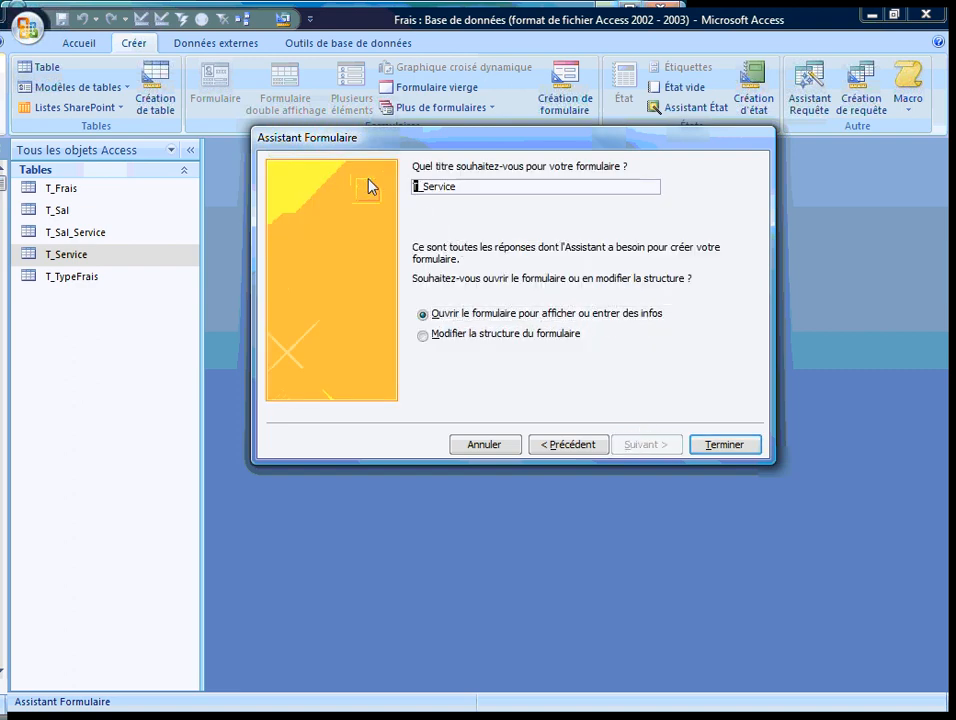
pyautogui.write('F')
pyautogui.press('Return')
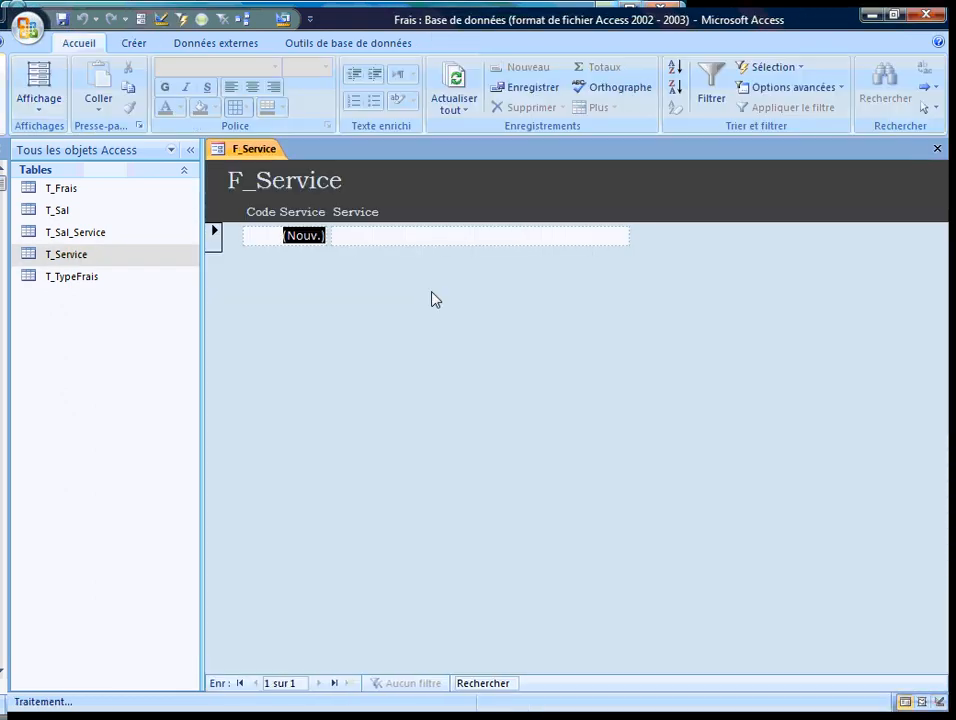
# Step: Enter the services Compta, Ventes, Direction, Dépôt and Entretien in the F_Service form and close it
pyautogui.click(373, 233)
pyautogui.write('Compta')
pyautogui.press('Tab')
pyautogui.press('Tab')
pyautogui.write('Vente')
pyautogui.press('Tab')
pyautogui.press('Tab')
pyautogui.write('Dire')
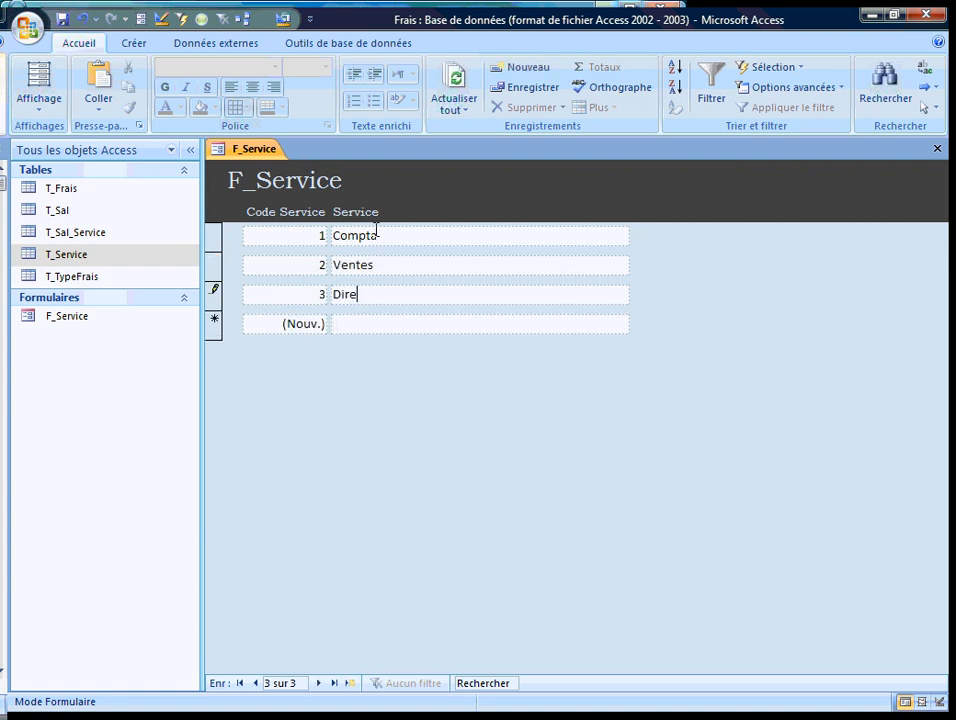
pyautogui.press('Tab')
pyautogui.press('Tab')
pyautogui.write('D')
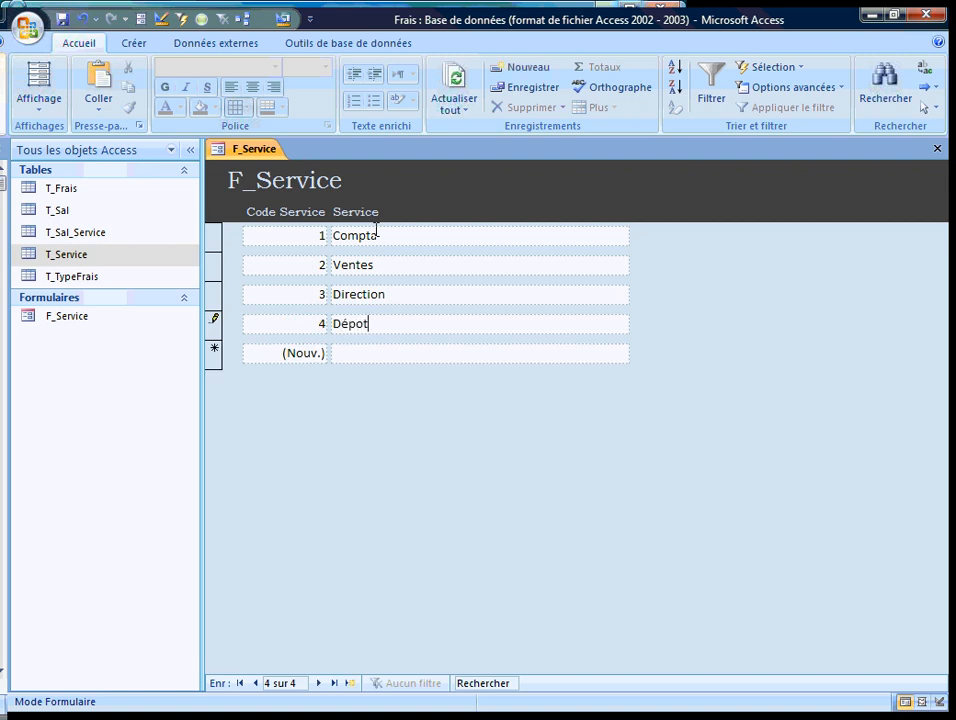
pyautogui.press('Tab')
pyautogui.press('Tab')
pyautogui.write('Entre')
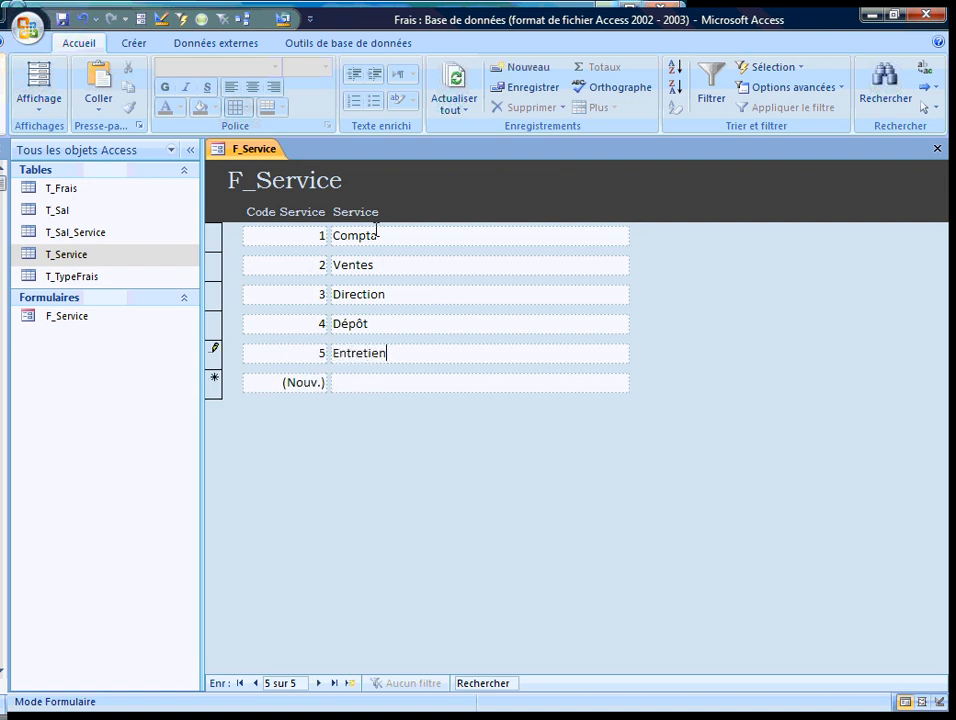
pyautogui.press('Tab')
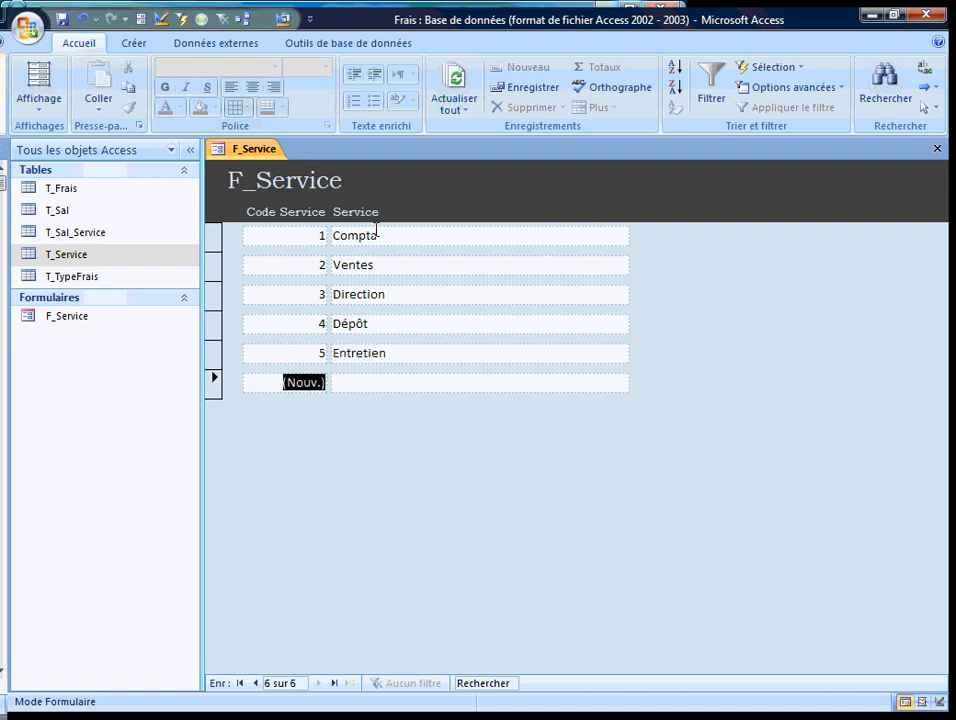
pyautogui.hotkey('ctrl', 'F4')
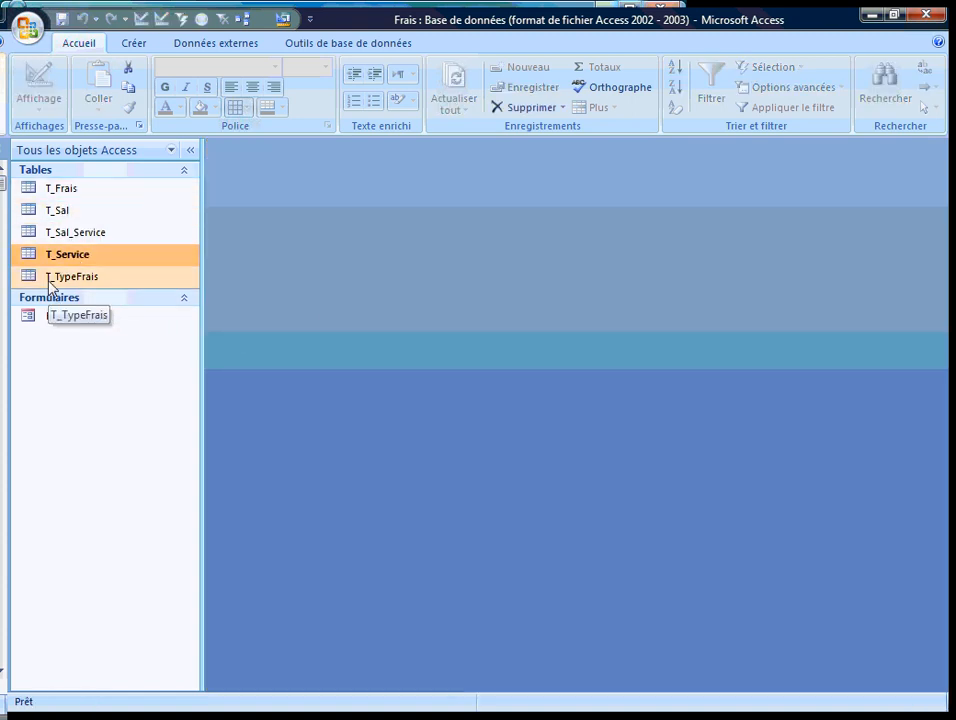
# Step: Create a form from all T_TypeFrais fields with the Form Wizard, using the Tabulaire layout and the title F_TypeFrais
pyautogui.click(76, 278)
pyautogui.click(134, 43)
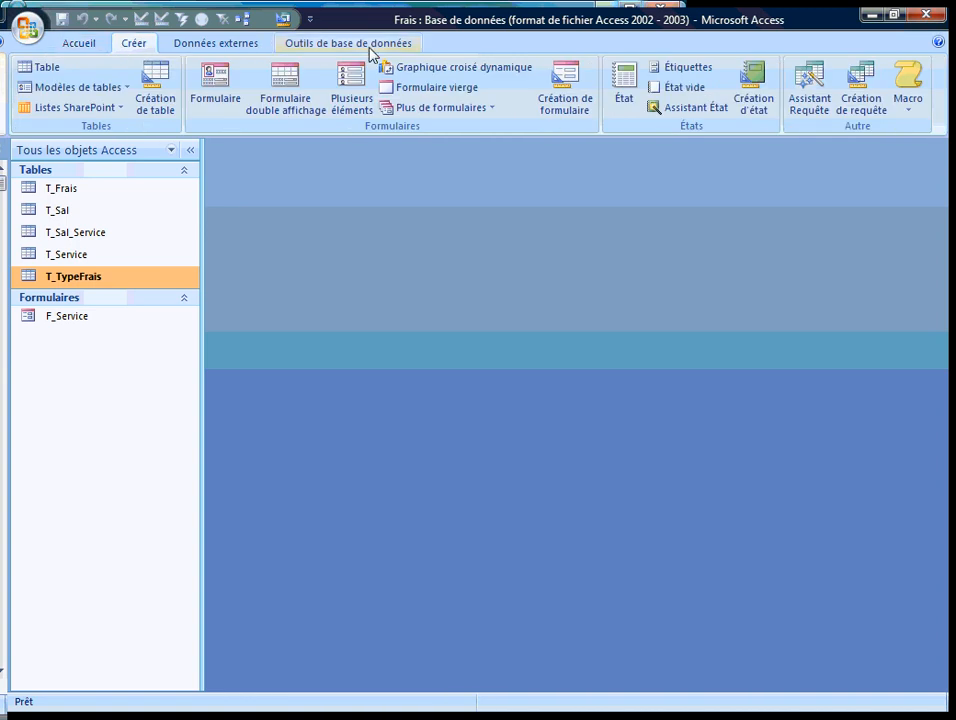
pyautogui.click(420, 107)
pyautogui.click(428, 141)
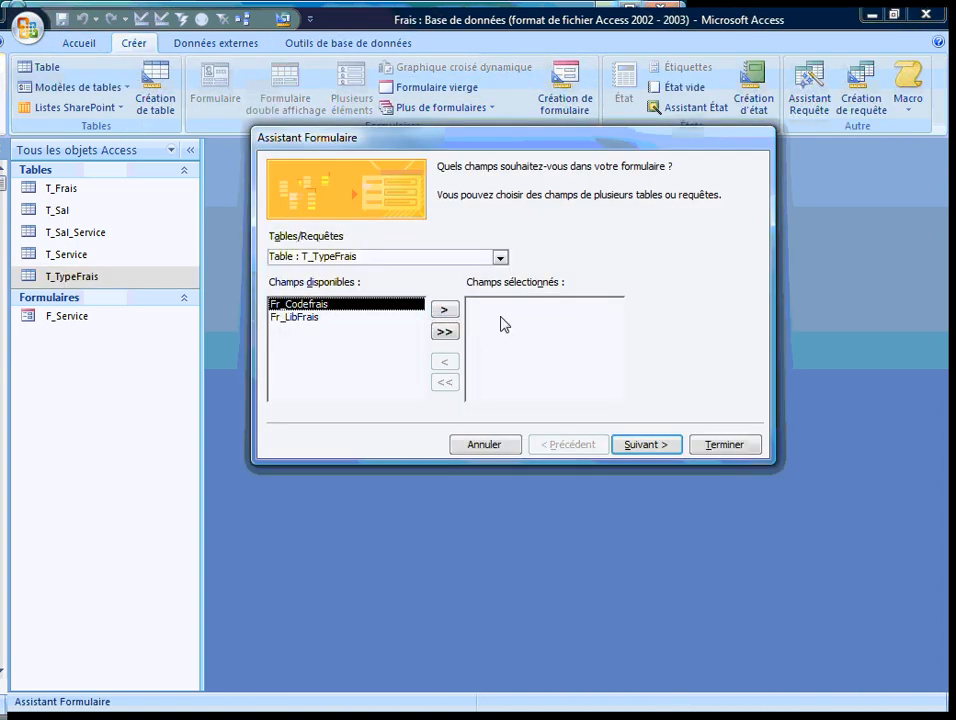
pyautogui.click(445, 332)
pyautogui.click(632, 443)
pyautogui.click(556, 258)
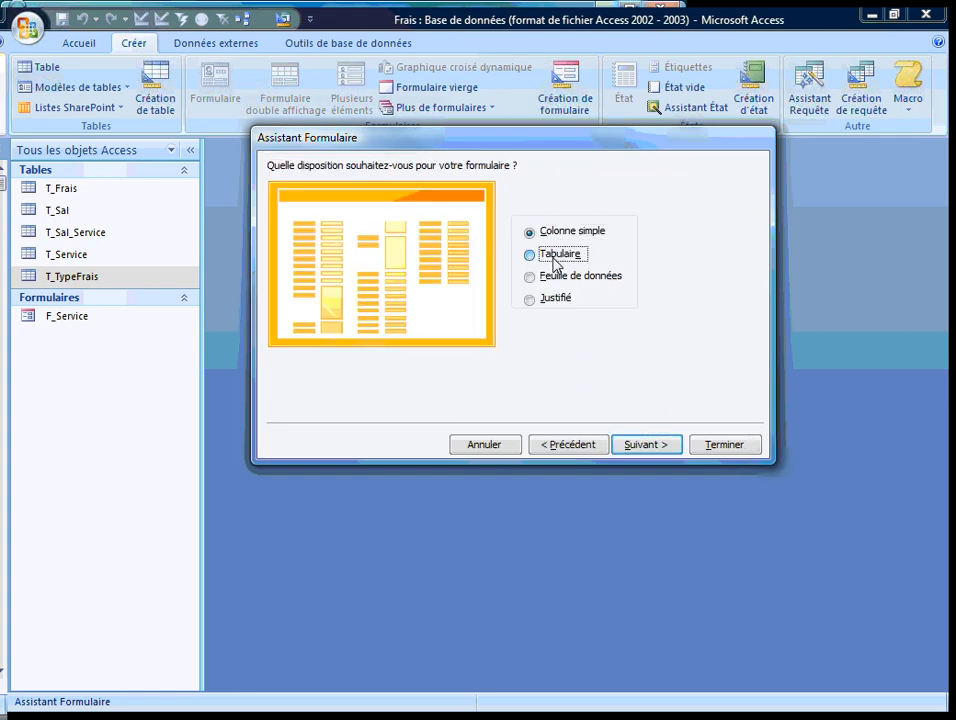
pyautogui.click(655, 447)
pyautogui.click(655, 447)
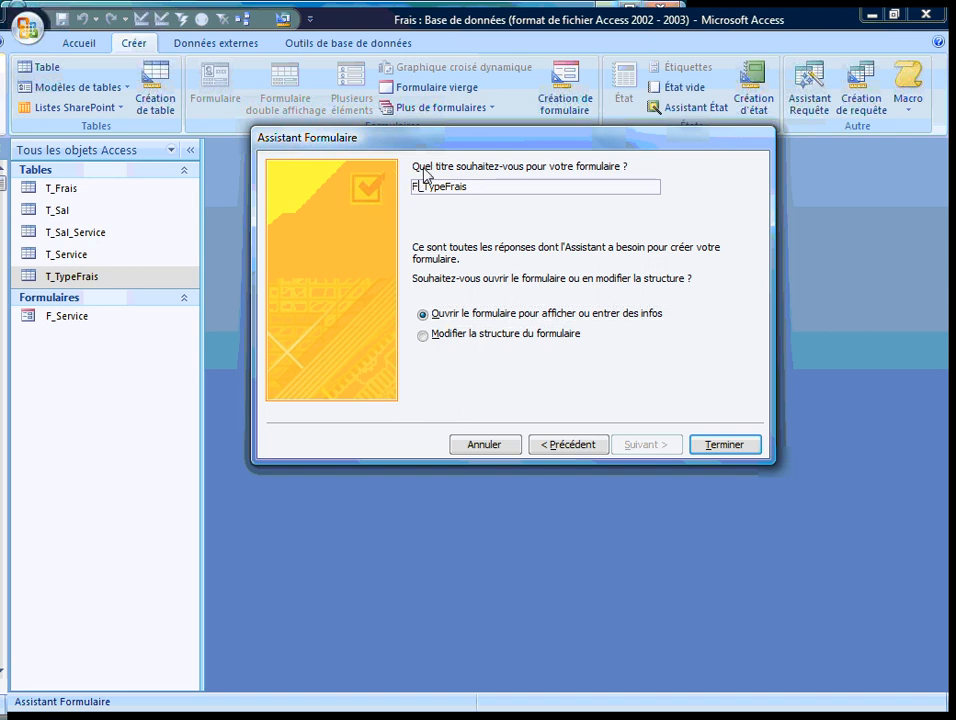
pyautogui.press('Return')
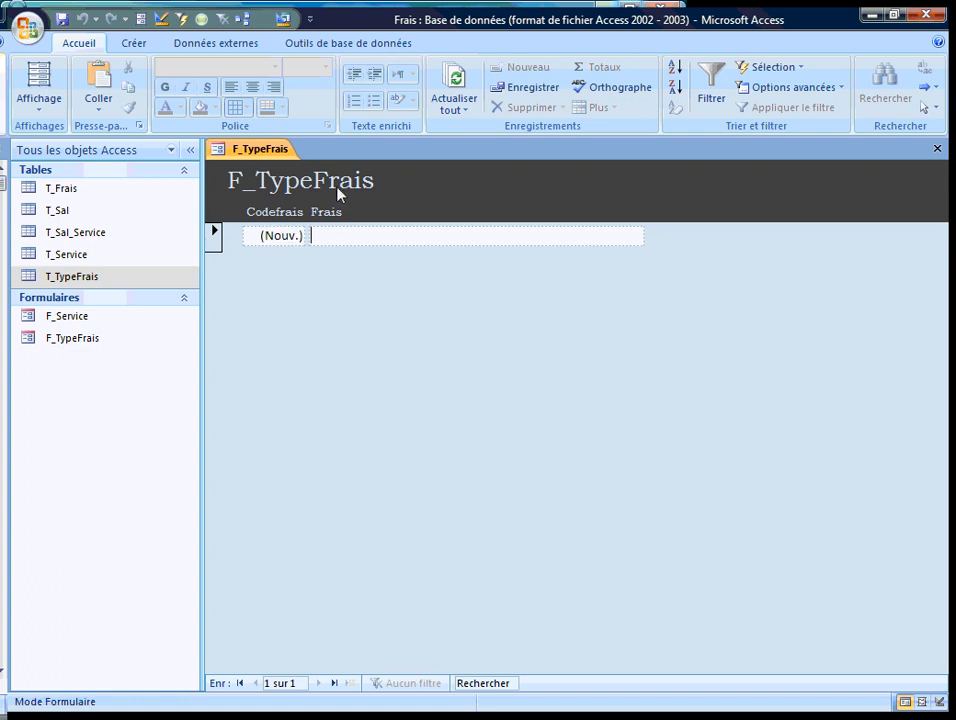
# Step: Enter the expense types KM, Repas and Vestimentaire in the F_TypeFrais form and close it
pyautogui.write('KM')
pyautogui.press('Tab')
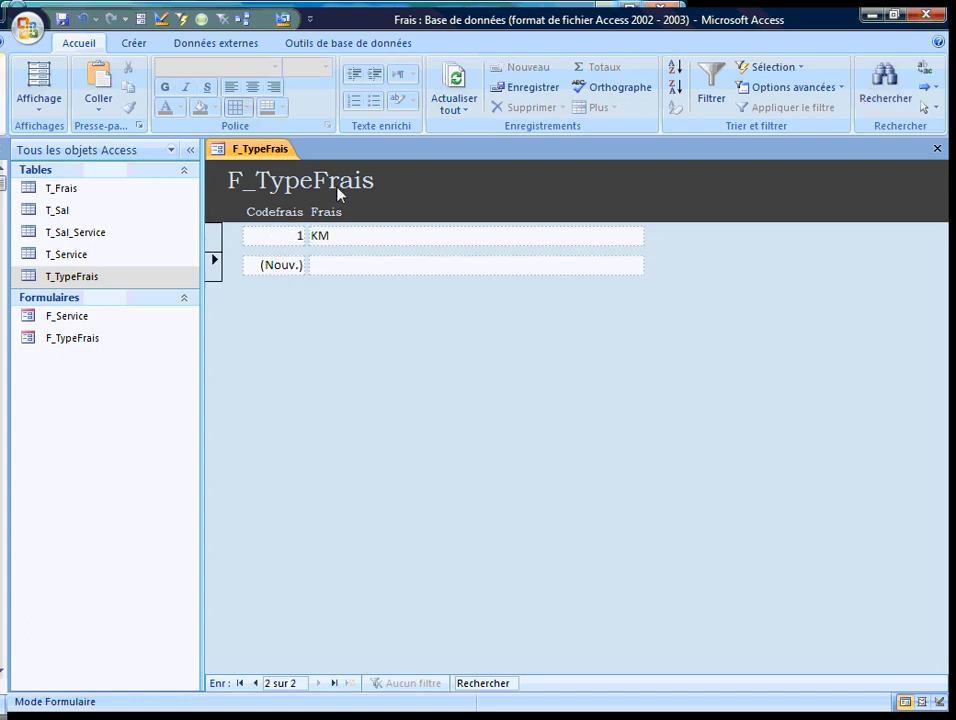
pyautogui.write('Repas')
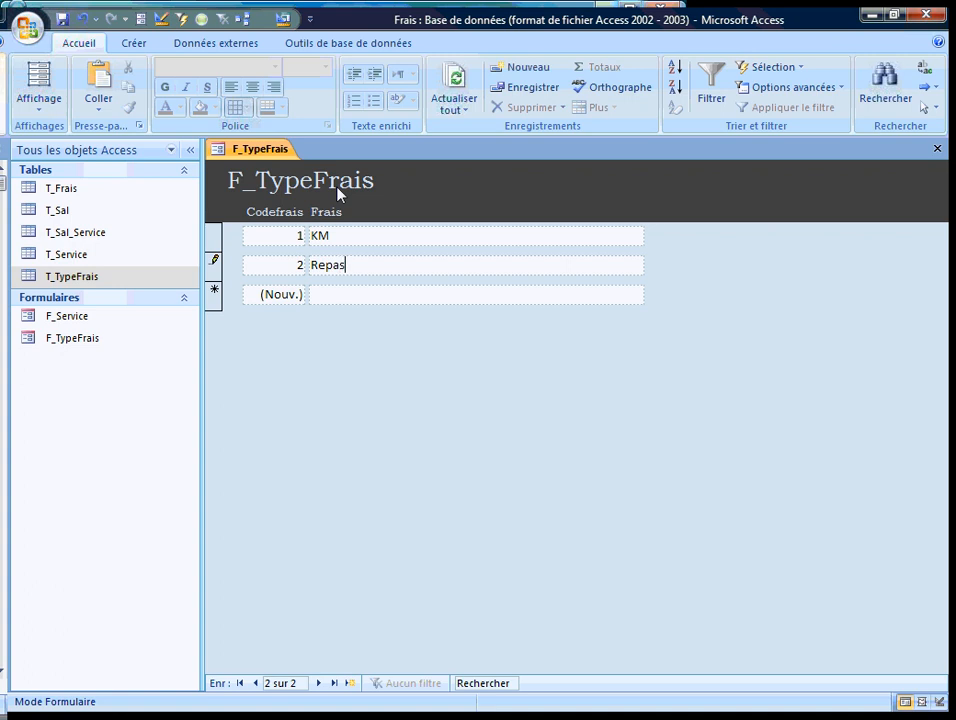
pyautogui.press('Tab')
pyautogui.press('Tab')
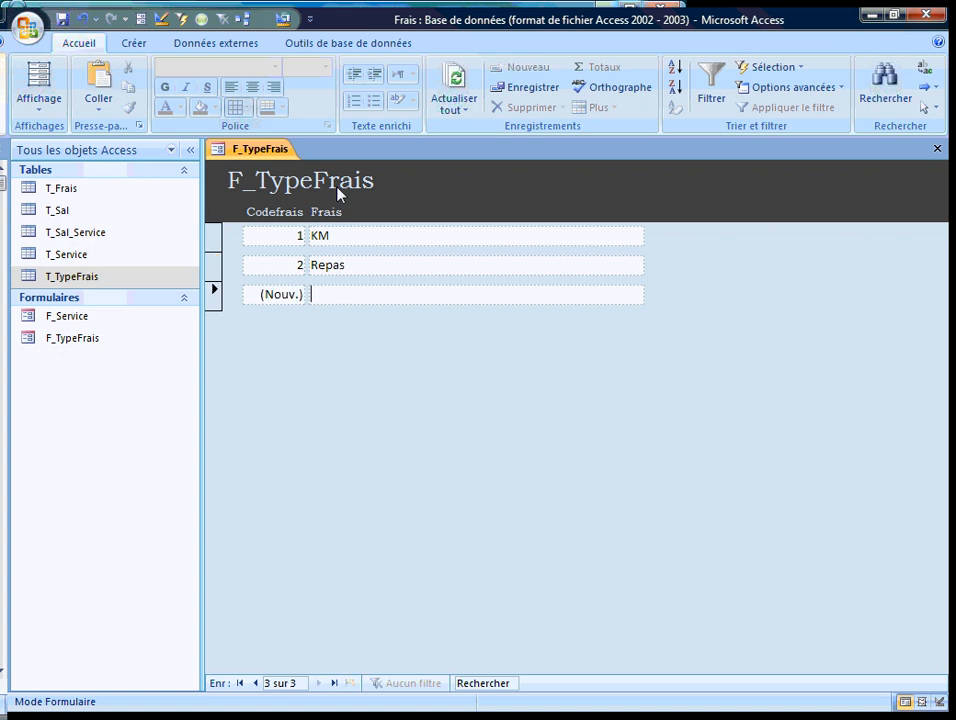
pyautogui.write('V')
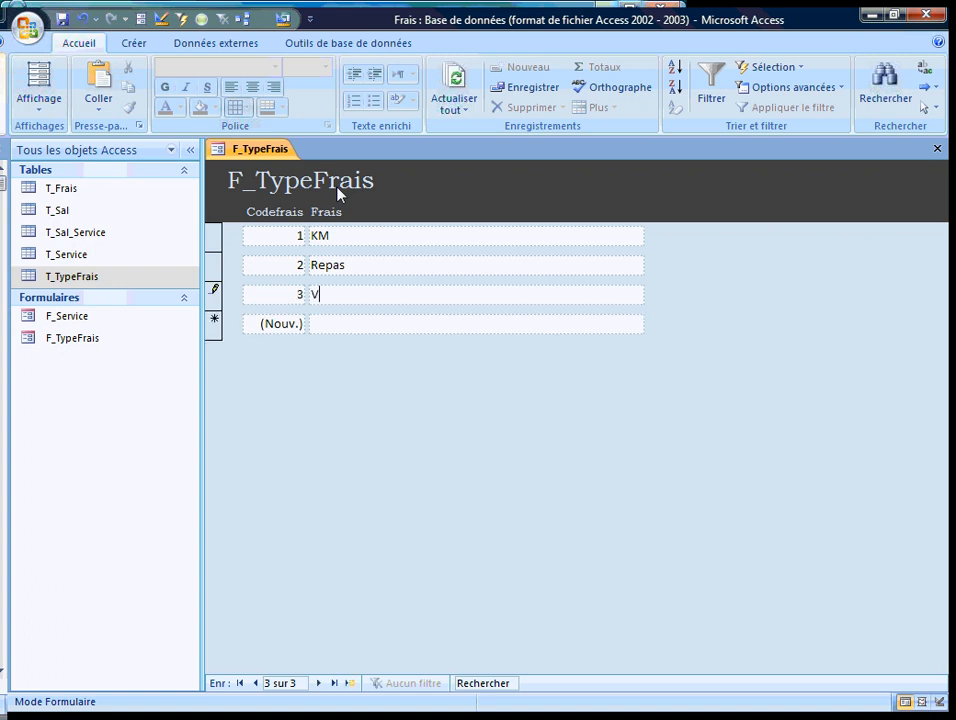
pyautogui.write('estimentaire')
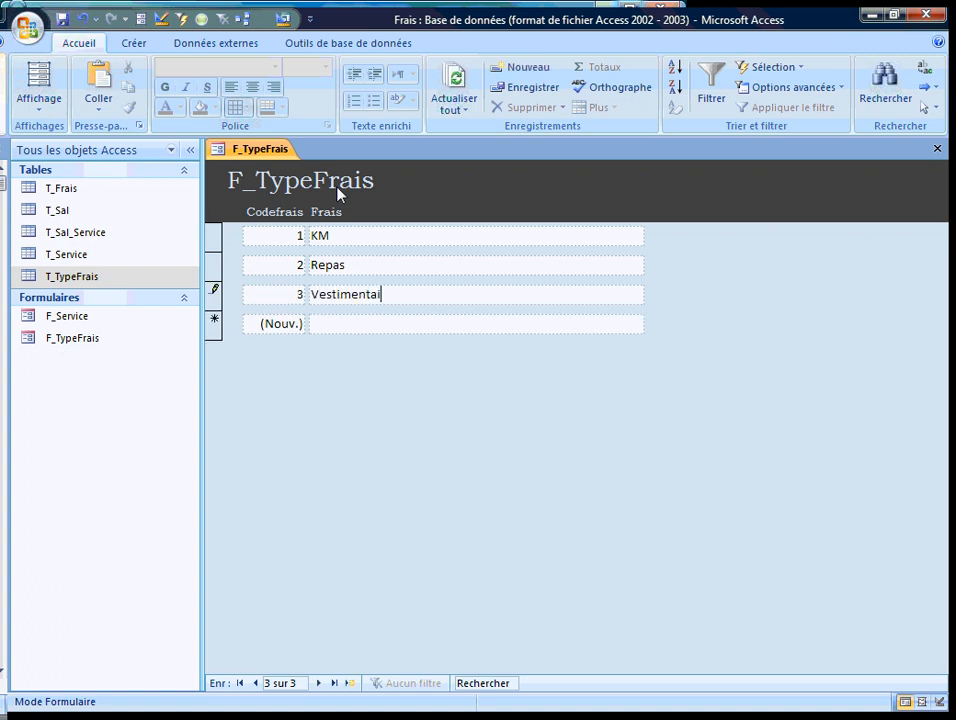
pyautogui.press('Tab')
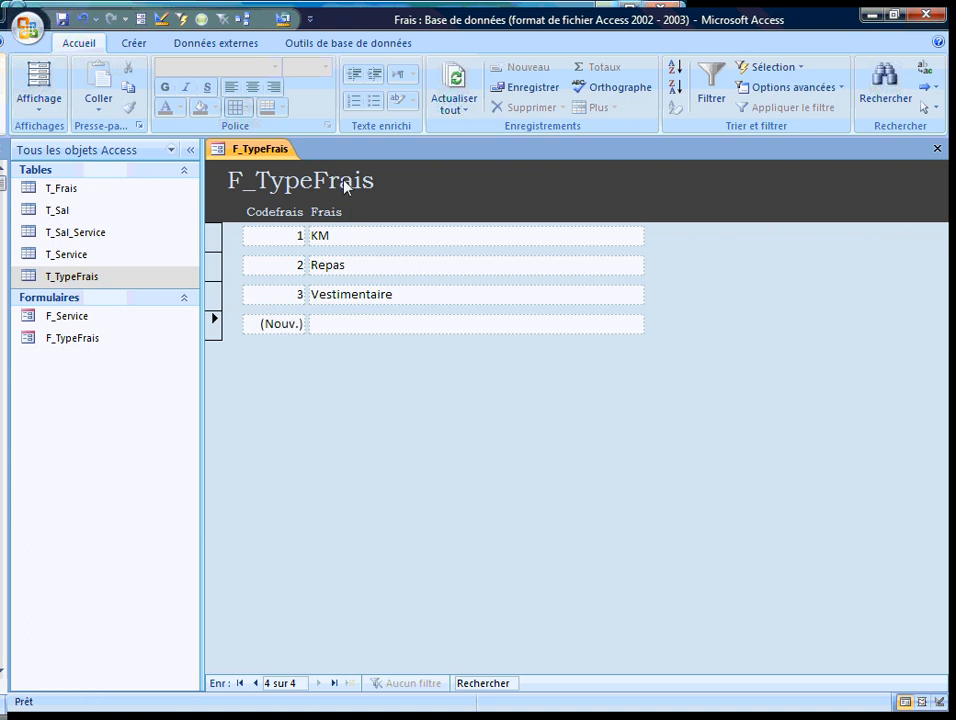
pyautogui.hotkey('ctrl', 'F4')
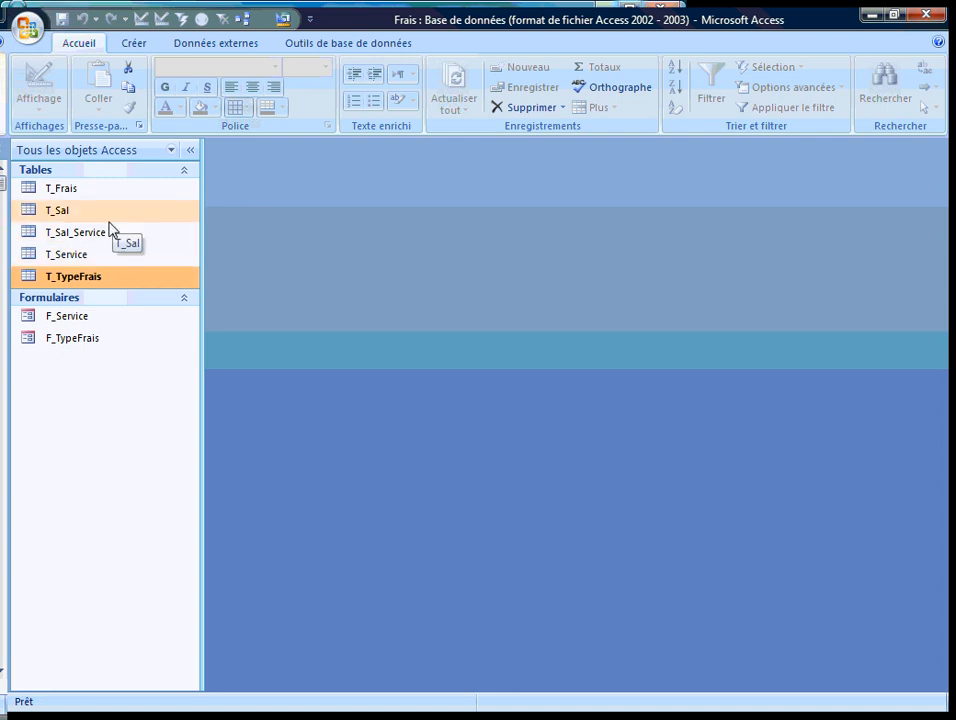
# Step: Start a Form Wizard form based on T_Sal and include all of its fields
pyautogui.click(28, 214)
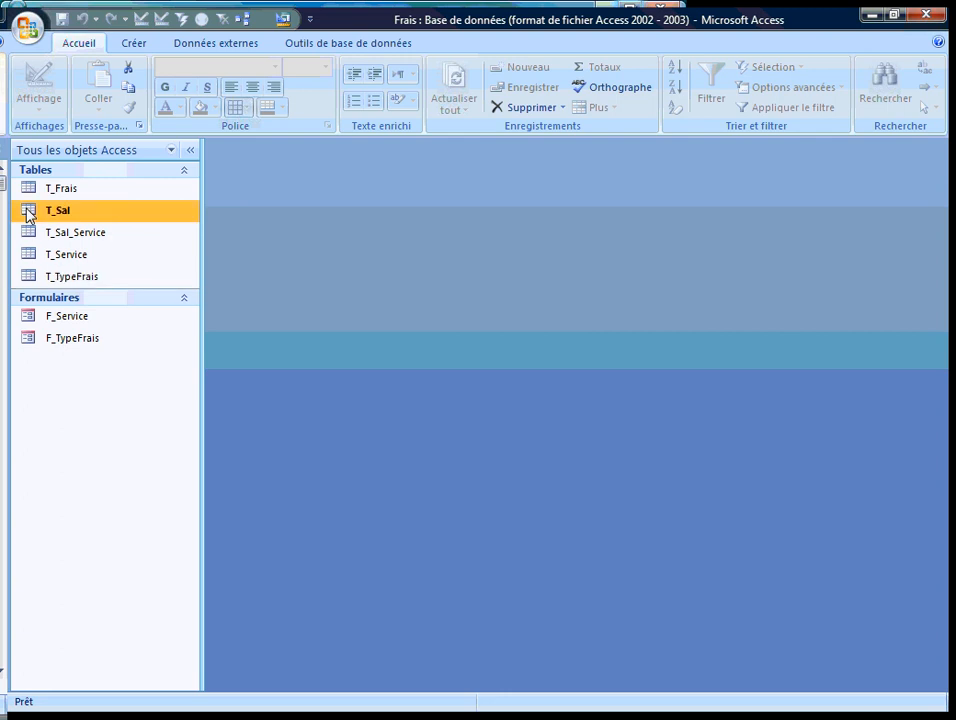
pyautogui.click(34, 238)
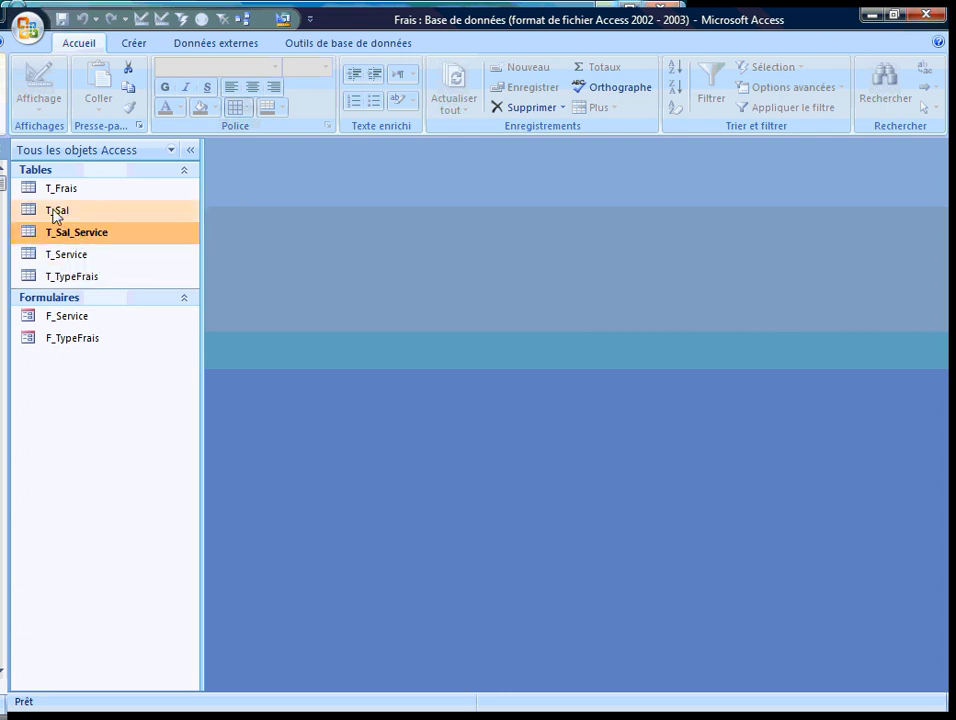
pyautogui.click(56, 211)
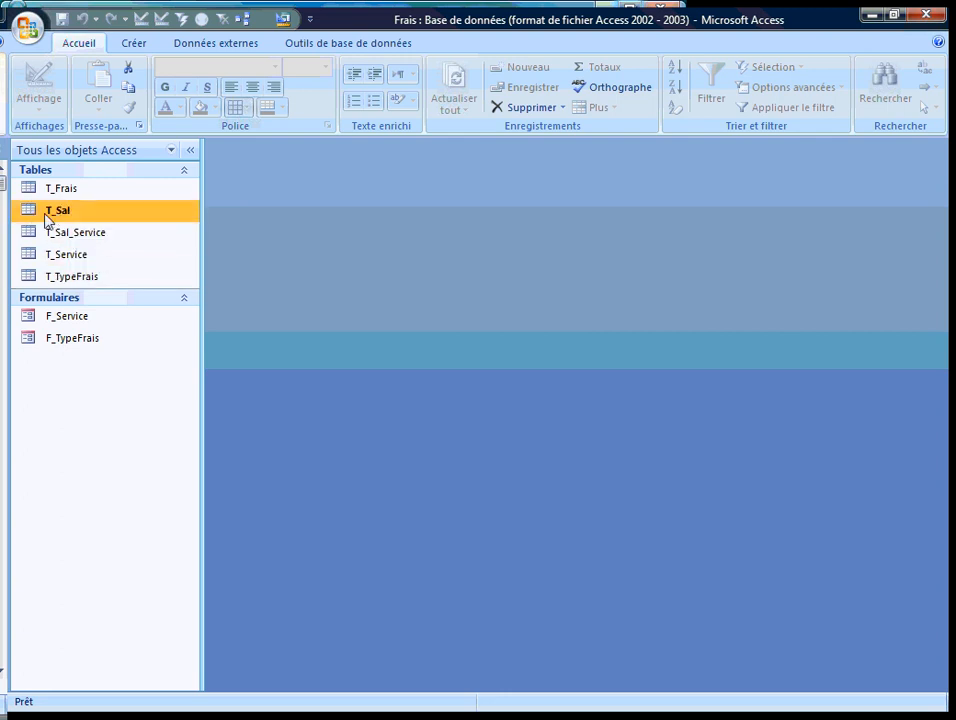
pyautogui.click(132, 44)
pyautogui.click(478, 109)
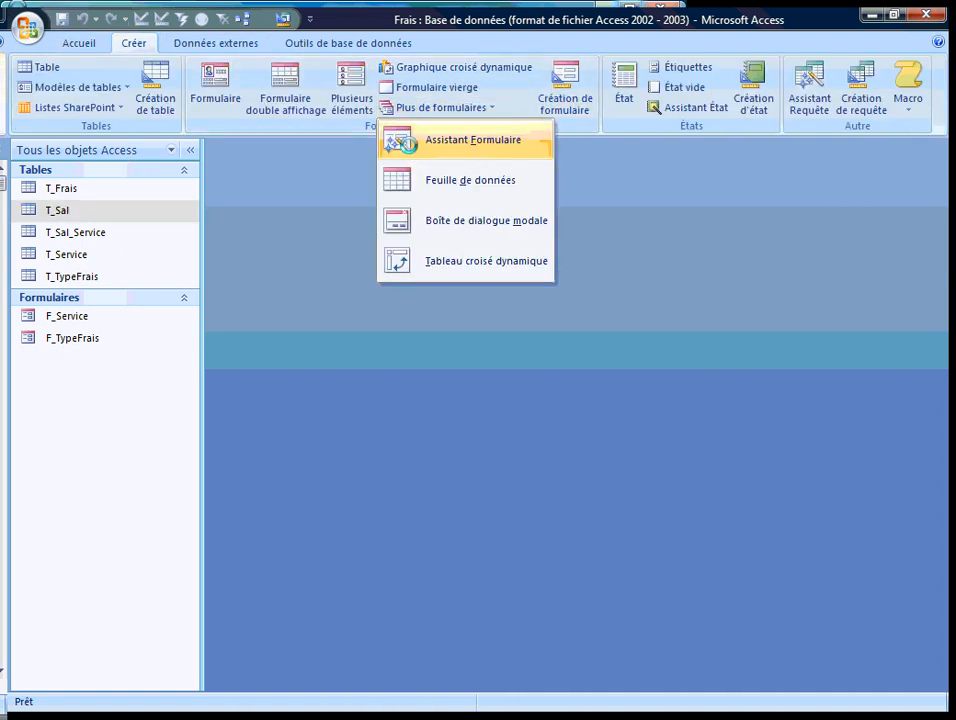
pyautogui.click(410, 147)
pyautogui.click(444, 334)
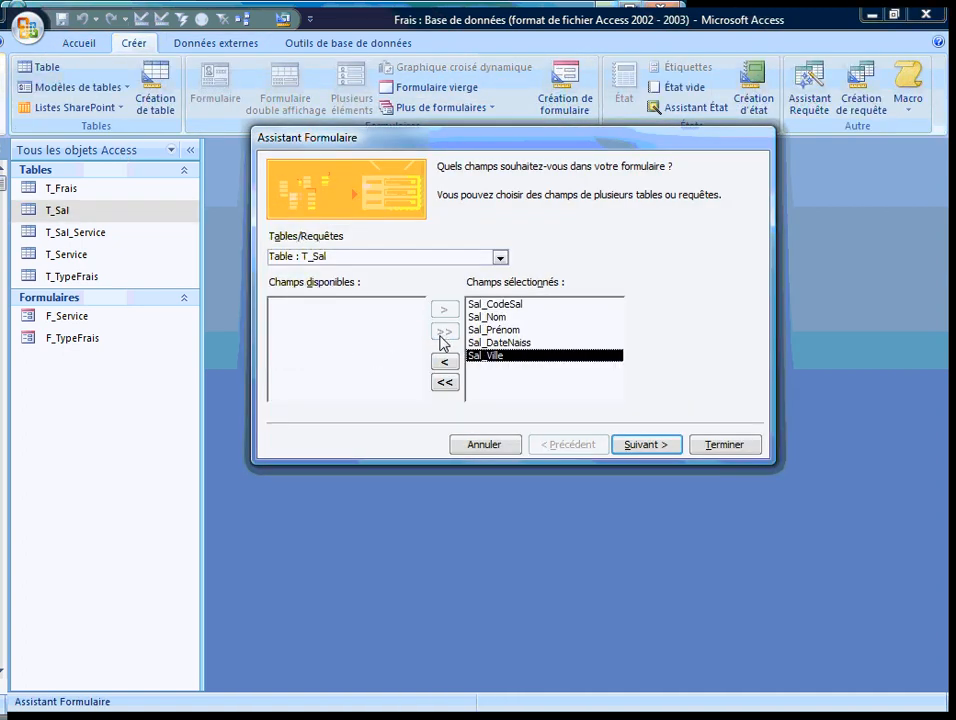
# Step: Add all T_Sal_Service fields to the form and show the data by T_Sal with a subform
pyautogui.click(499, 258)
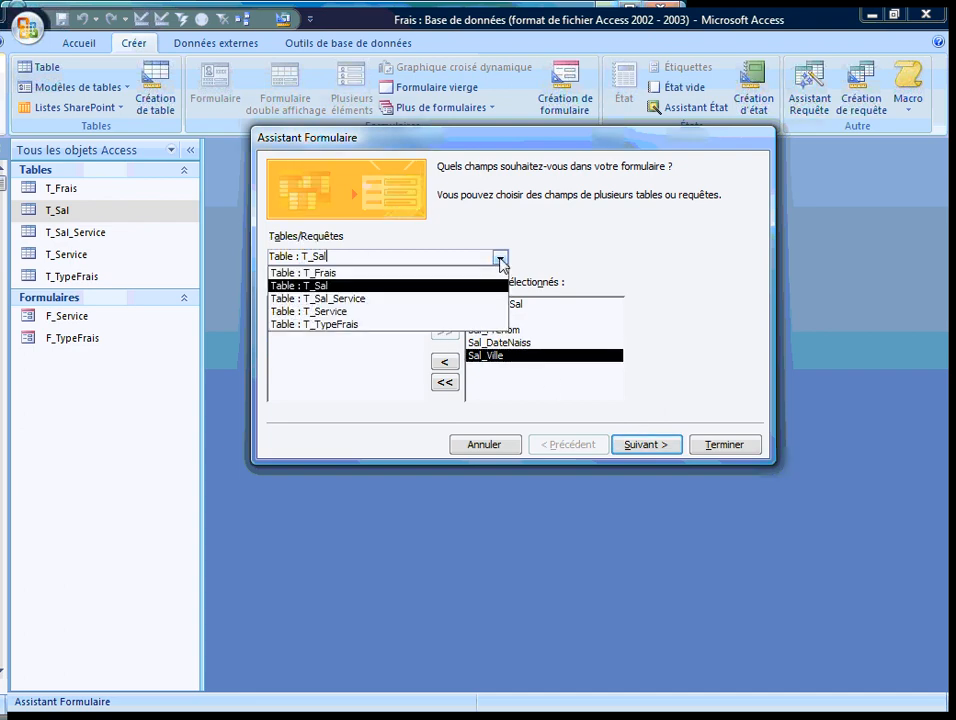
pyautogui.click(330, 299)
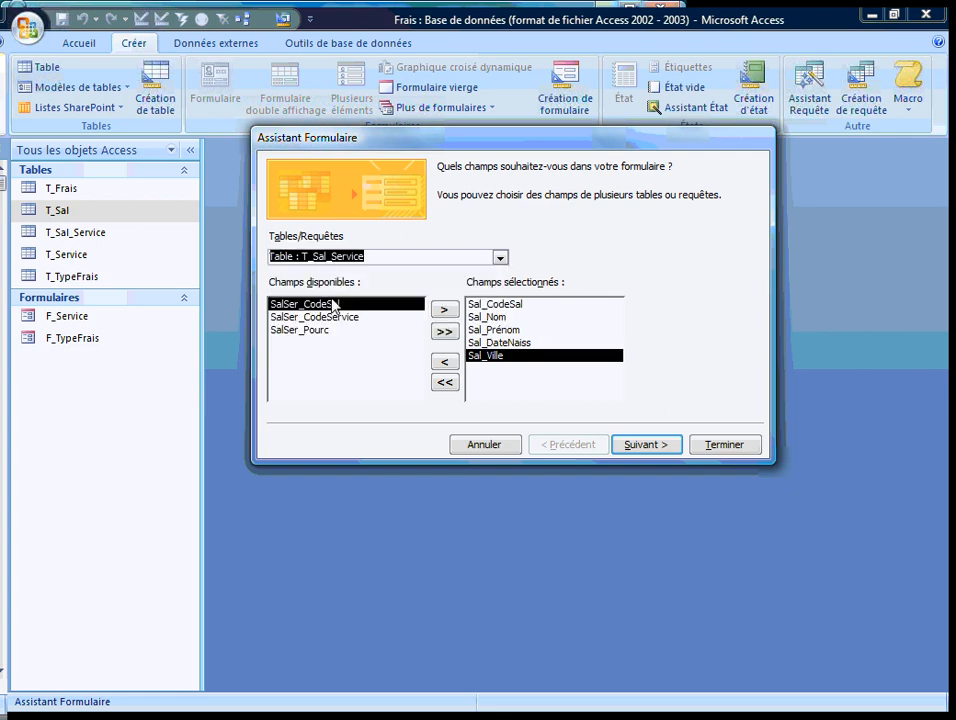
pyautogui.click(444, 333)
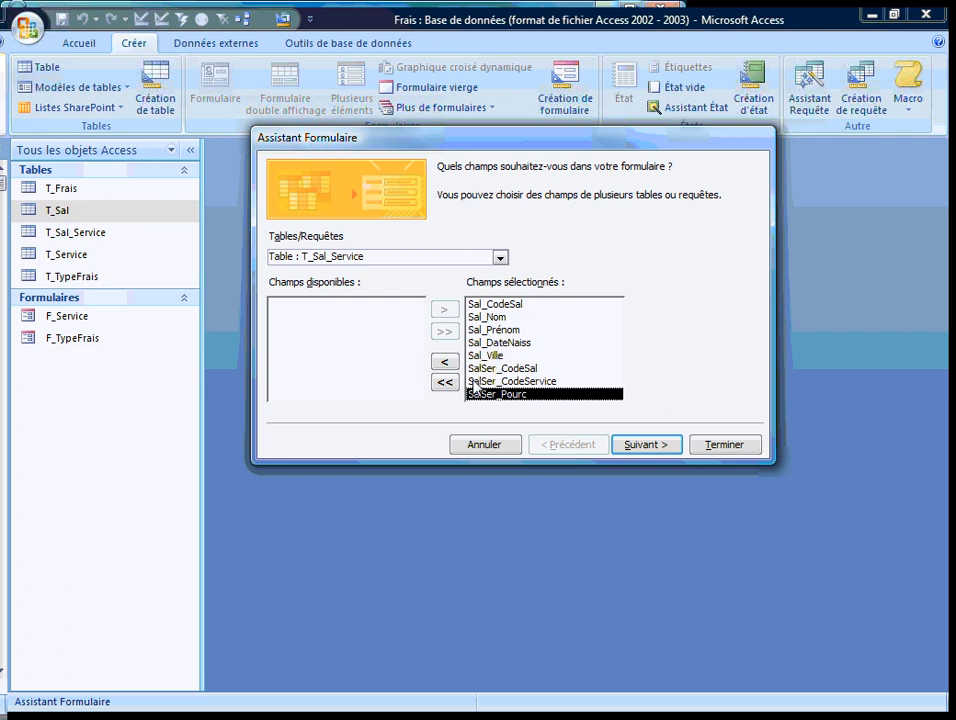
pyautogui.click(640, 446)
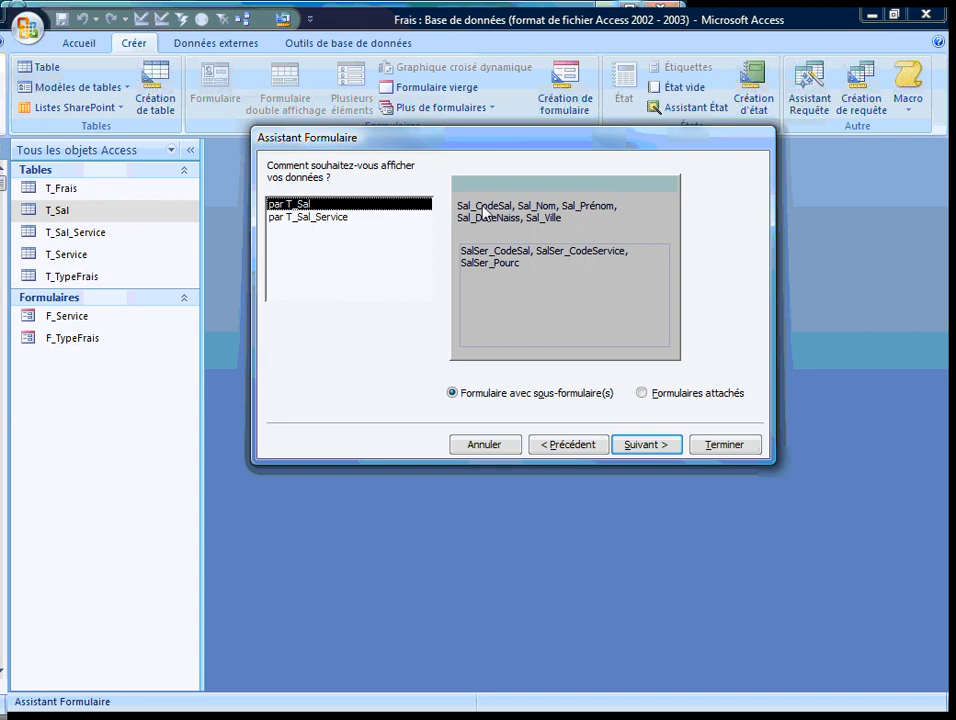
pyautogui.click(643, 450)
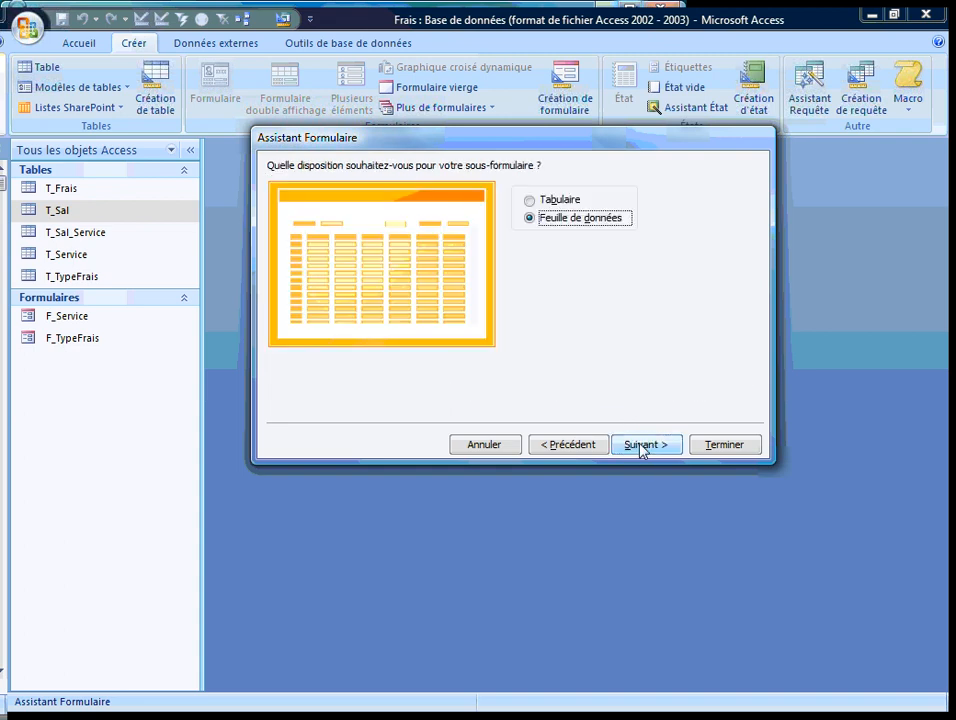
# Step: Choose the Tabulaire layout for the subform, keep the proposed style and title the main form F_Sal
pyautogui.click(555, 200)
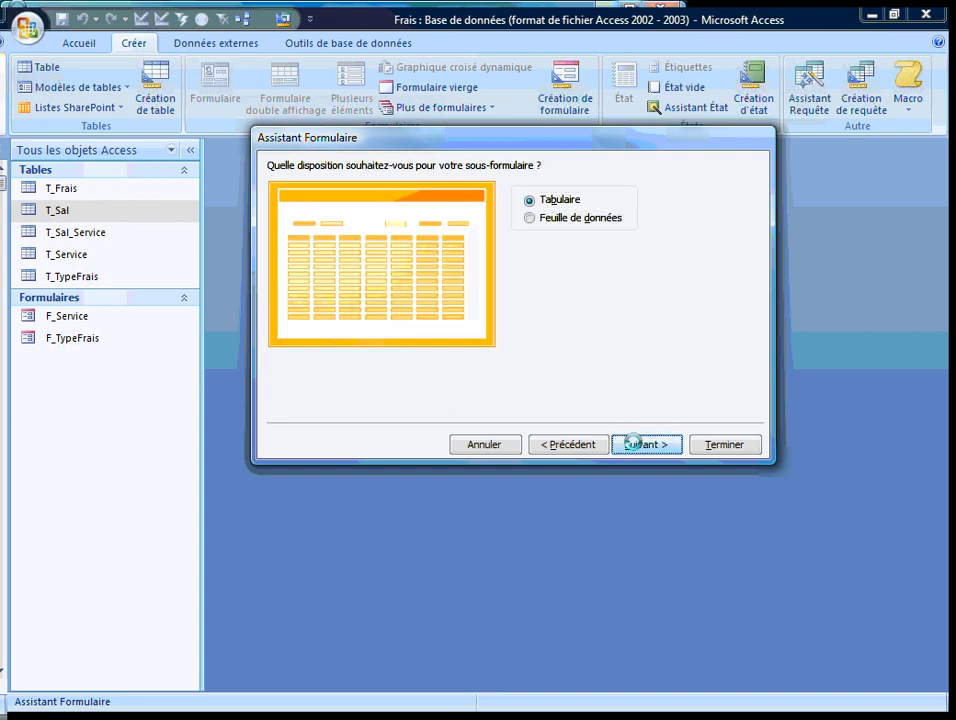
pyautogui.click(633, 443)
pyautogui.click(636, 445)
pyautogui.click(516, 188)
pyautogui.press('BackSpace')
pyautogui.write('F_Sal')
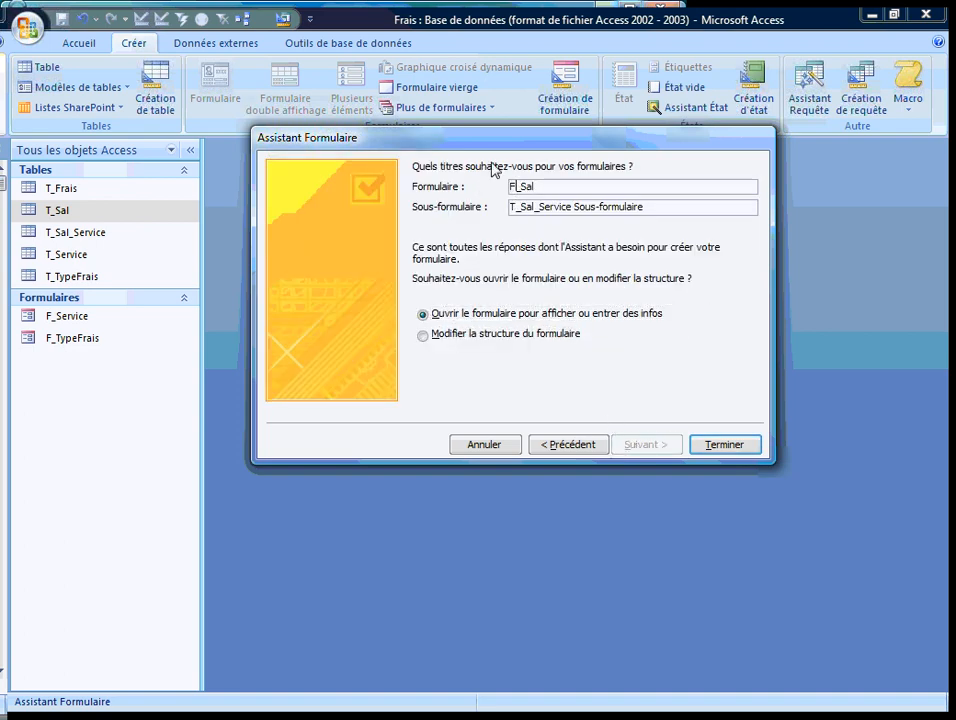
# Step: Title the subform F_Sal_Service_SF and finish the wizard, opening the form for data entry
pyautogui.click(509, 207)
pyautogui.hotkey('shift', 'Right')
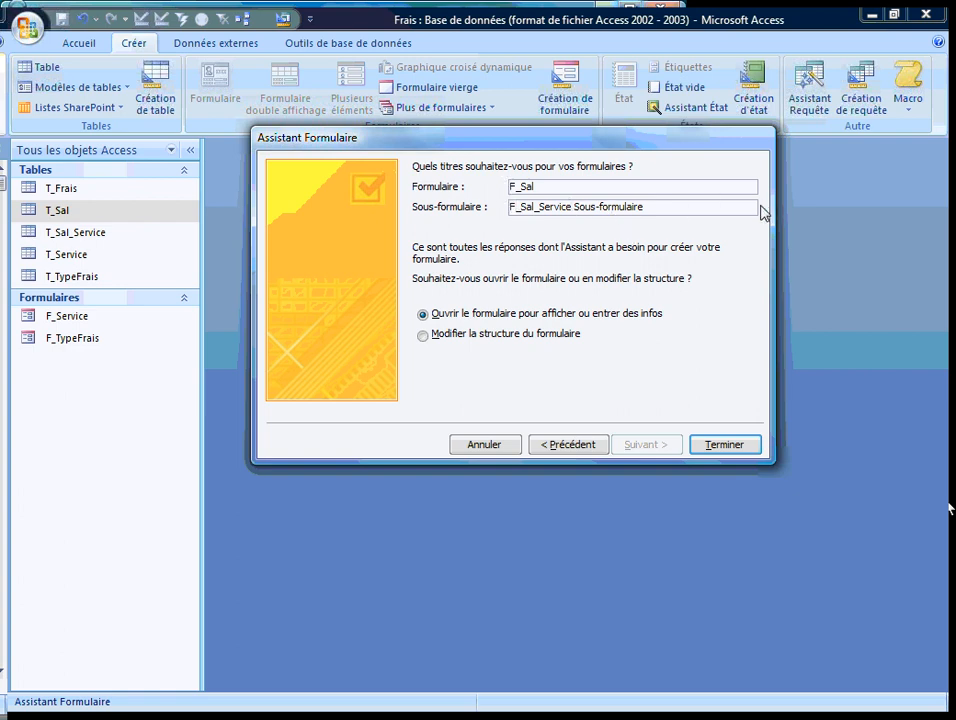
pyautogui.moveTo(573, 207); pyautogui.dragTo(657, 208)
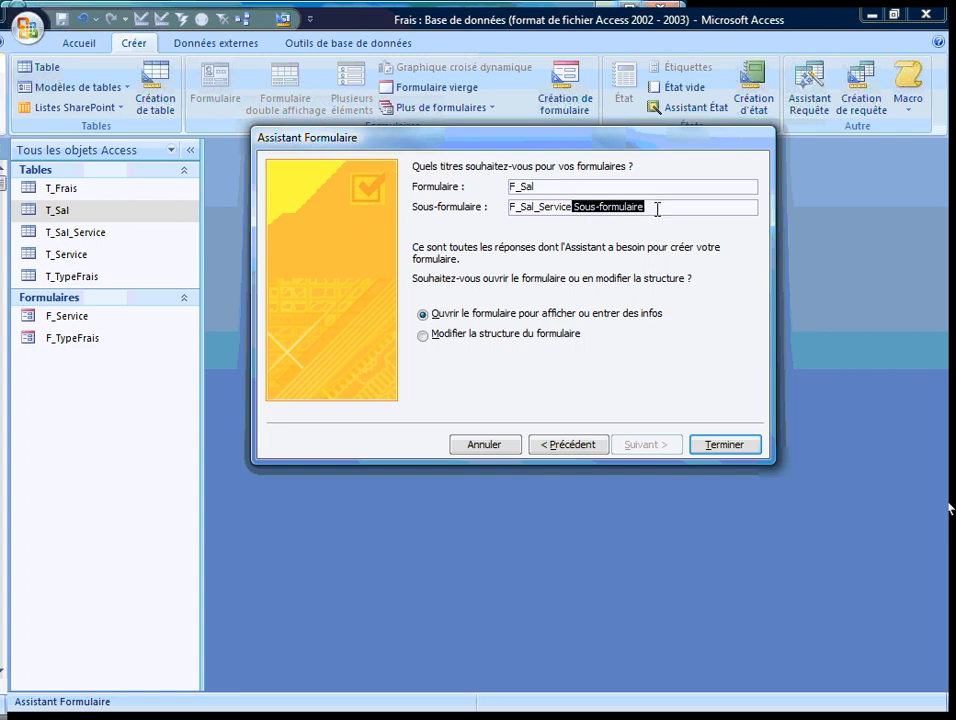
pyautogui.write('_Sal_Service_SF')
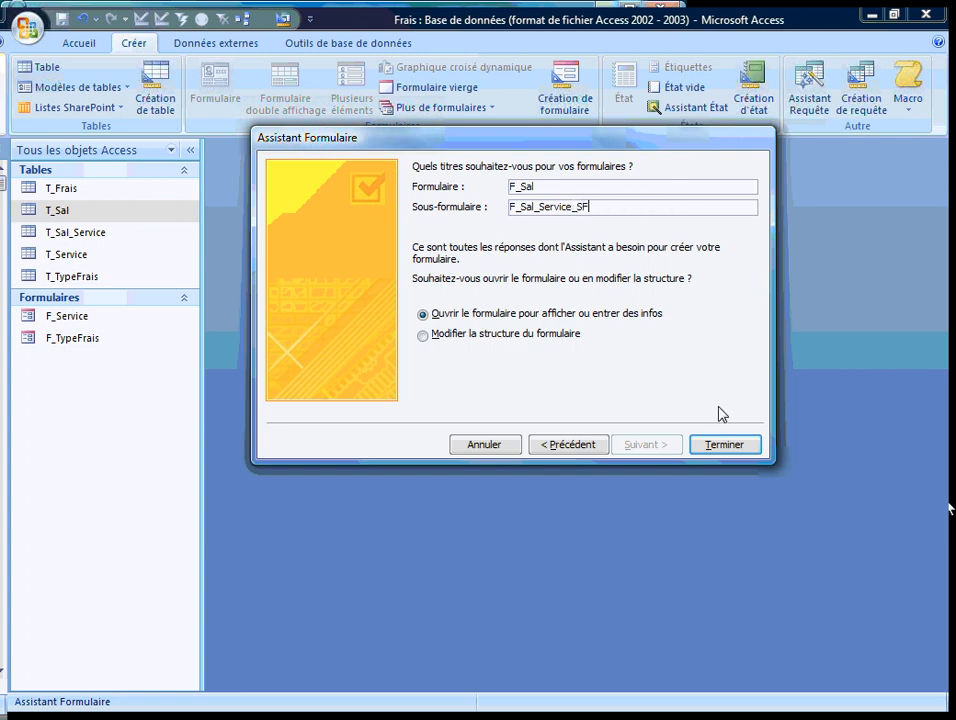
pyautogui.click(720, 443)
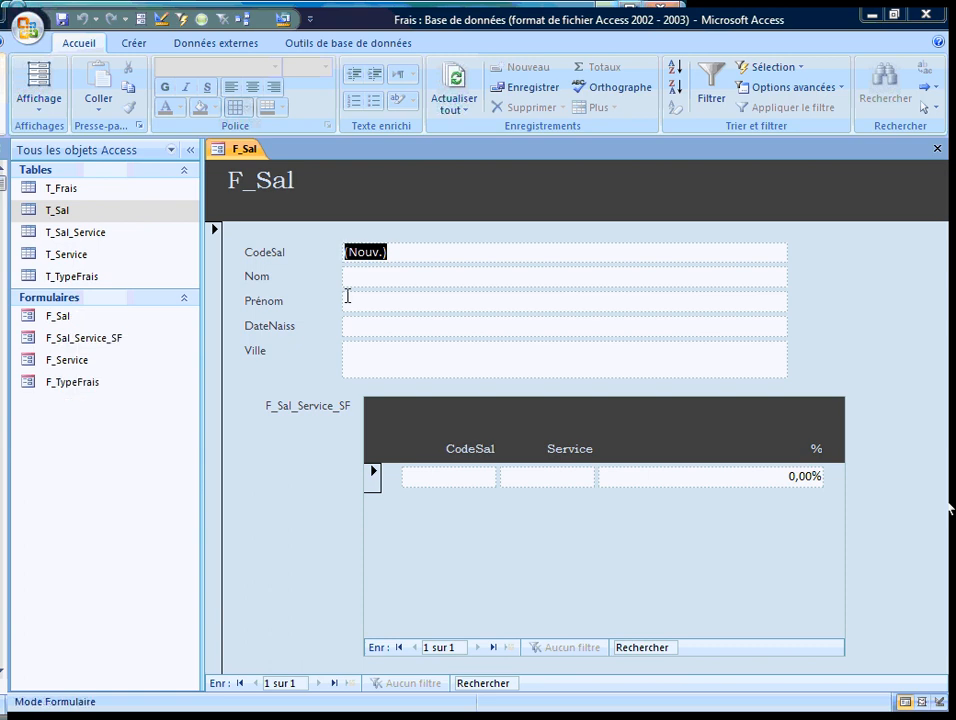
# Step: Fill in the first employee's last name, first name and date of birth in F_Sal, with Paris as the Ville
pyautogui.click(364, 272)
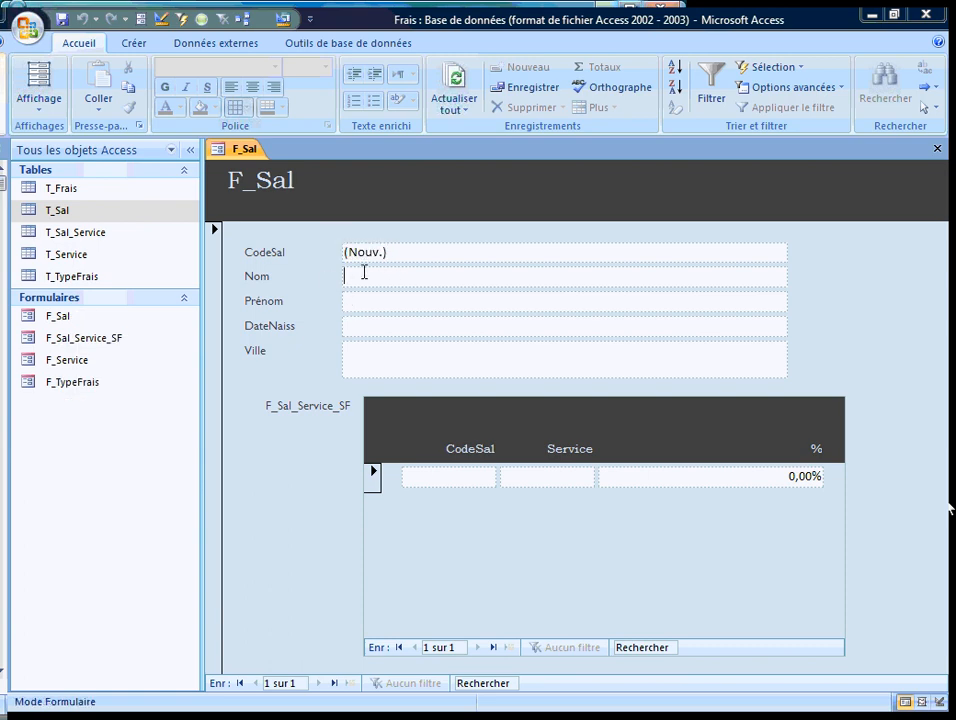
pyautogui.write('ag')
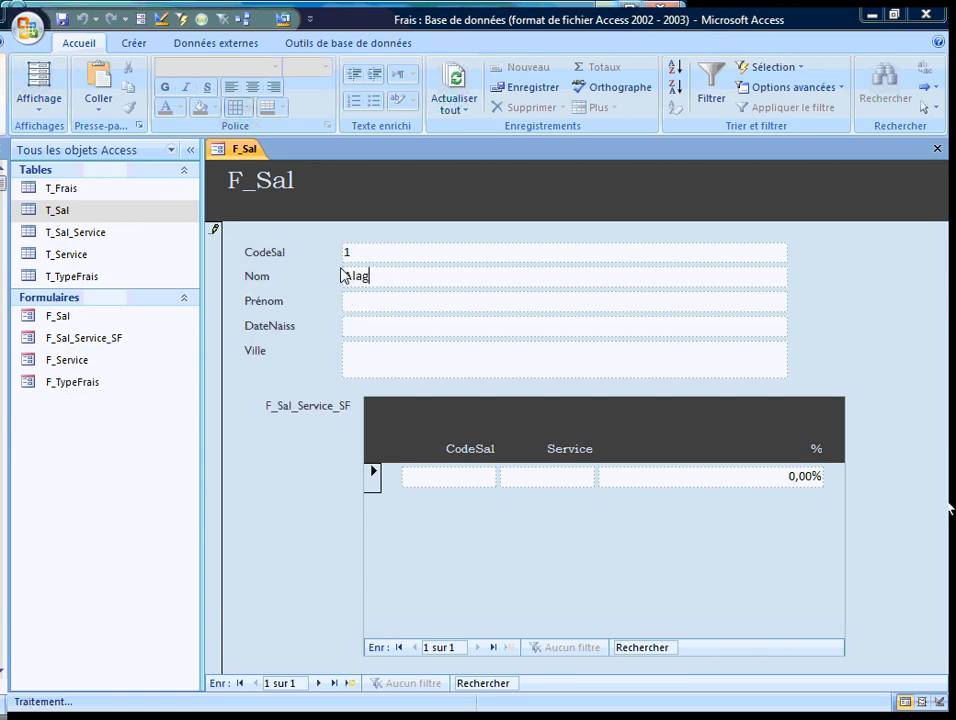
pyautogui.press('Tab')
pyautogui.write('Rezn')
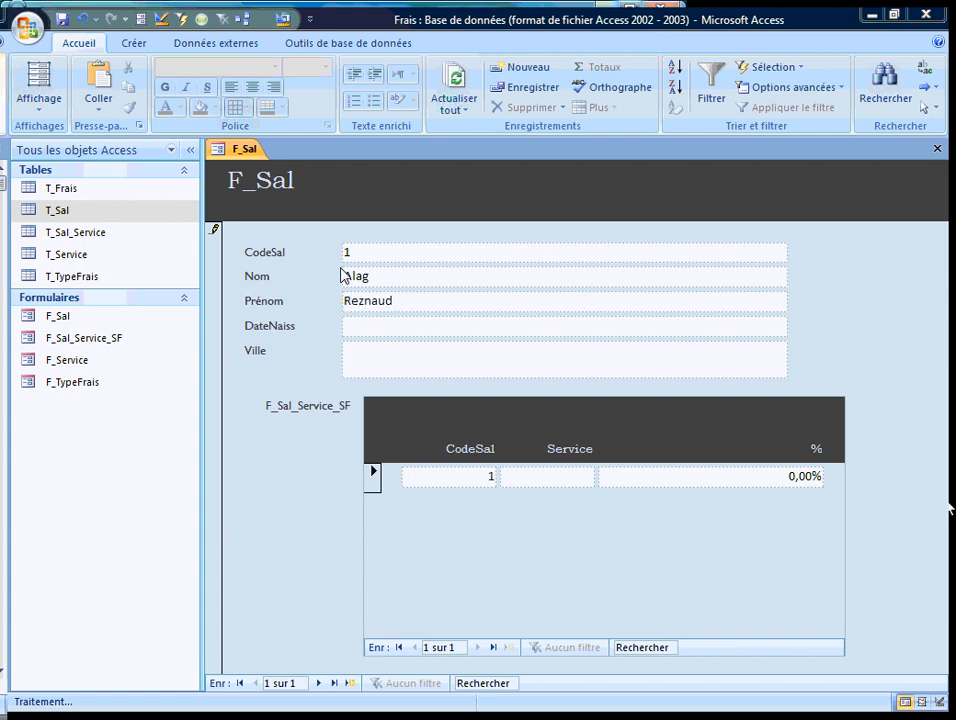
pyautogui.click(363, 300)
pyautogui.press('BackSpace')
pyautogui.click(362, 327)
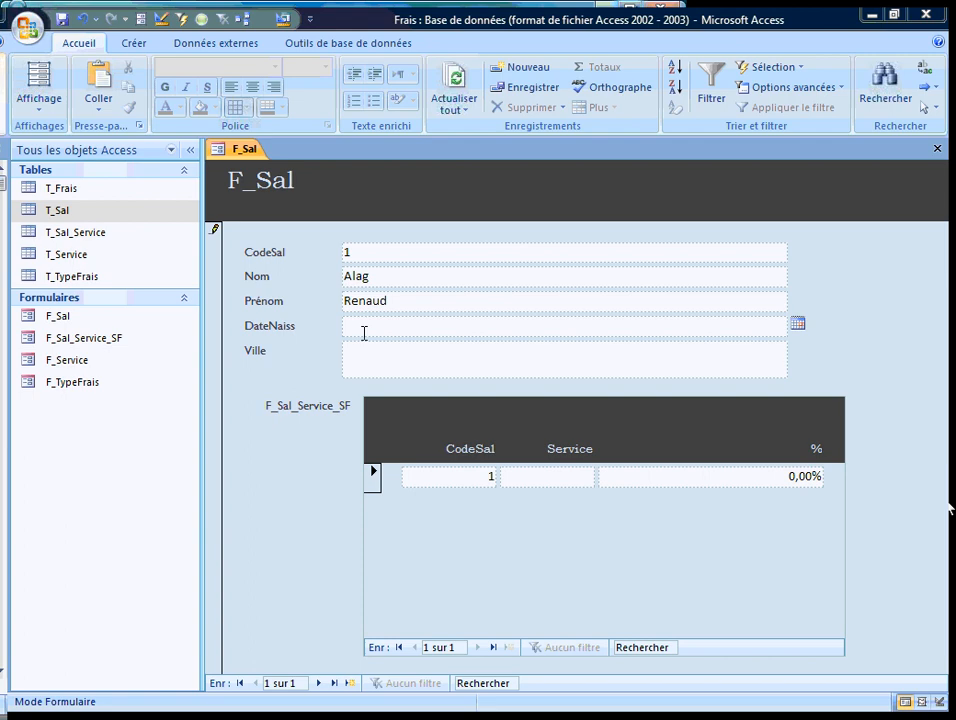
pyautogui.hotkey('ctrl', ';')
pyautogui.click(363, 351)
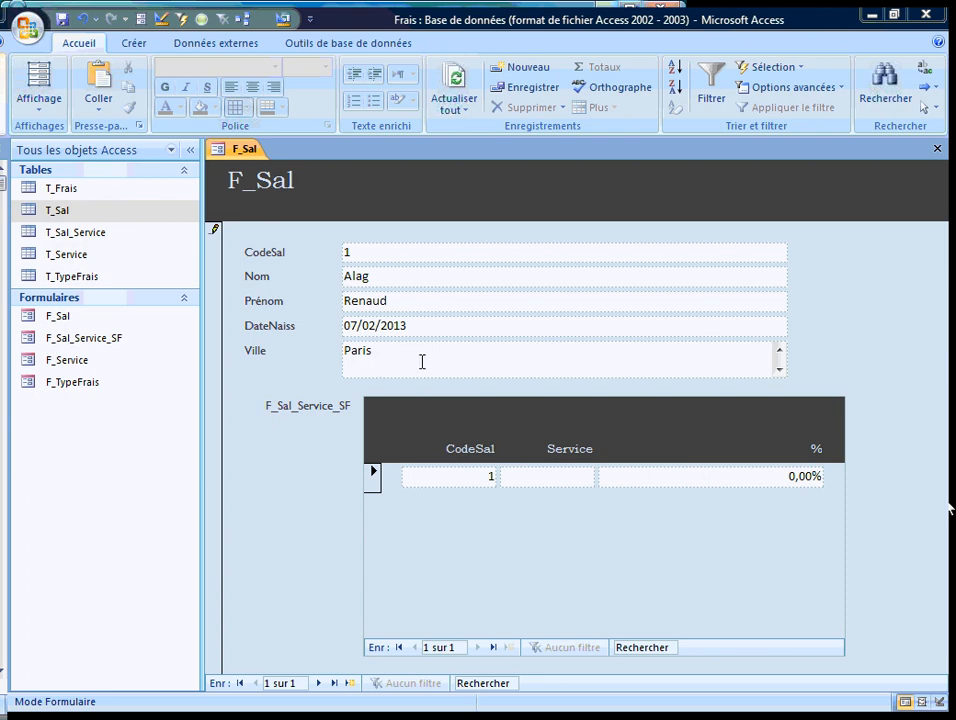
# Step: In the employee's service subform, enter service 1 at 10% and add a second row for service 3
pyautogui.click(557, 476)
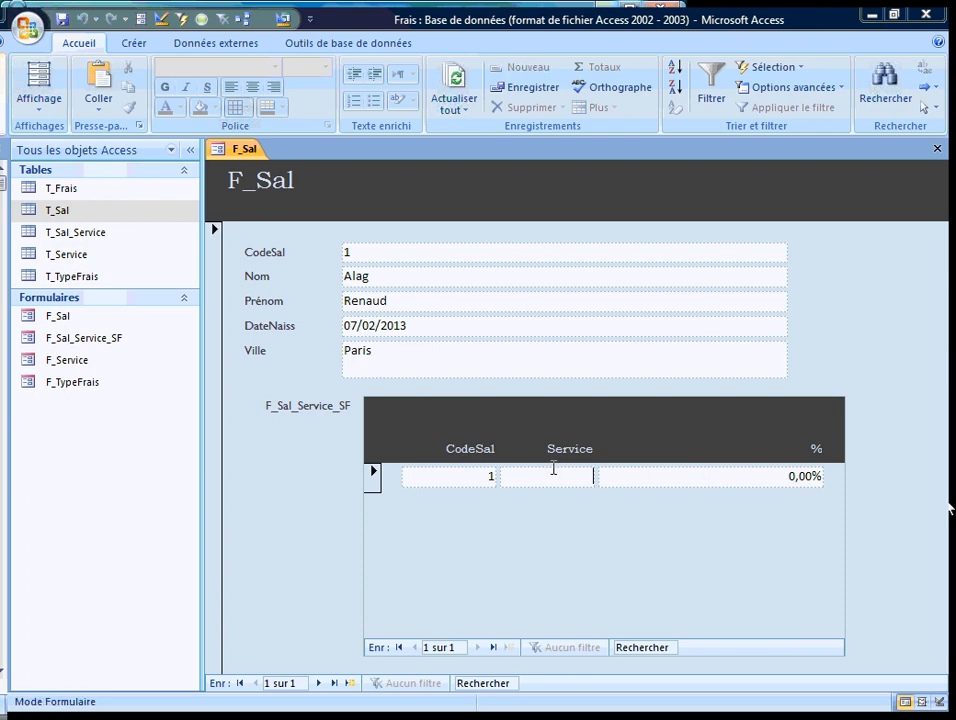
pyautogui.write('1')
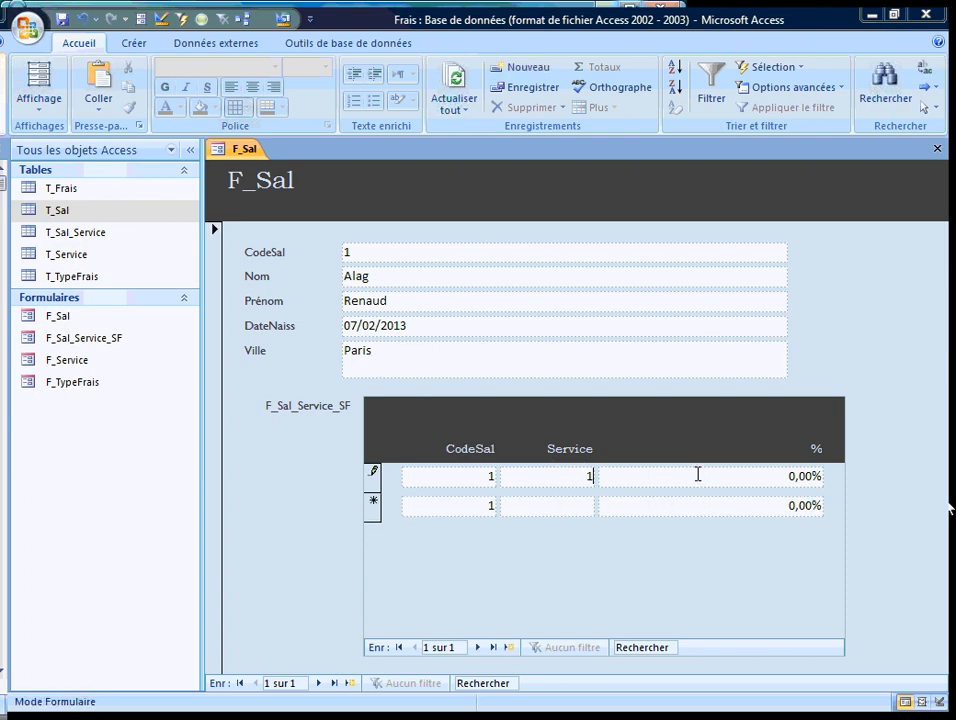
pyautogui.press('Tab')
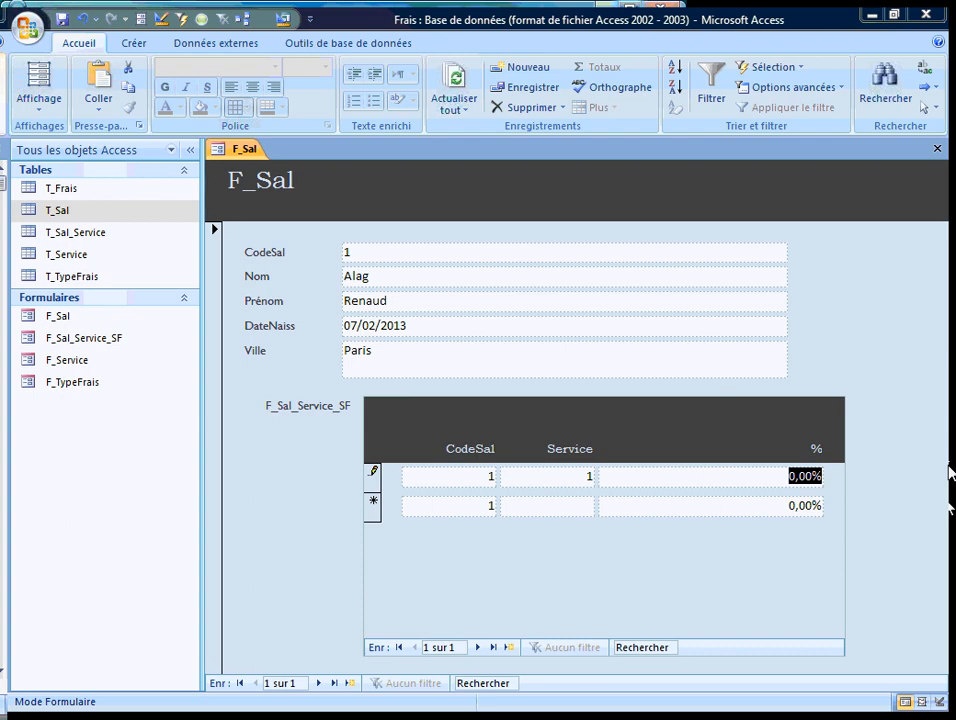
pyautogui.write('1')
pyautogui.press('Tab')
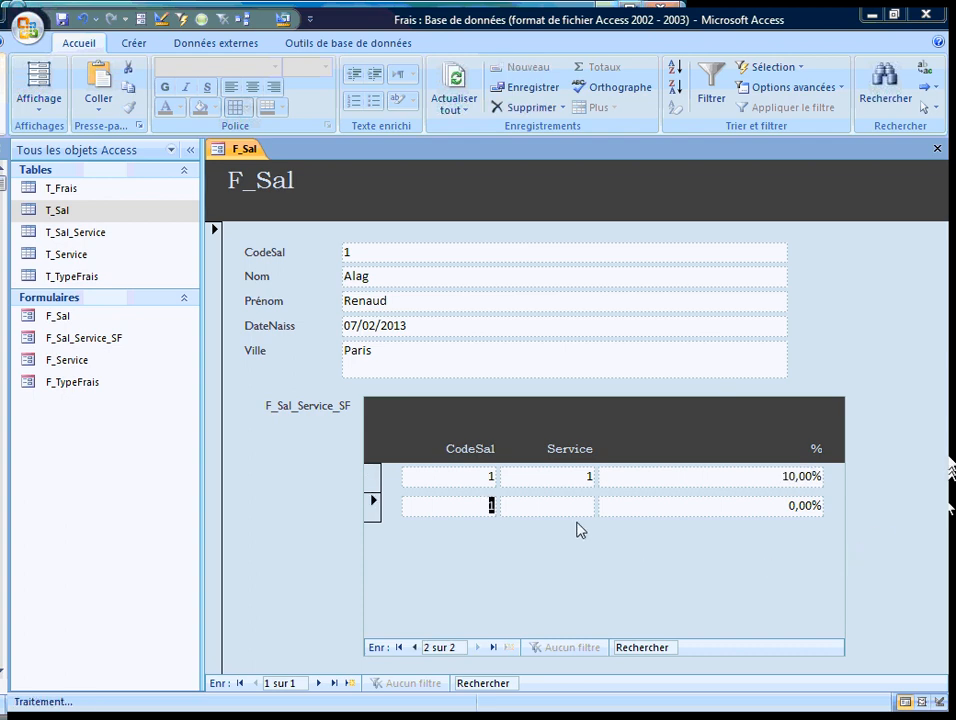
pyautogui.write('3')
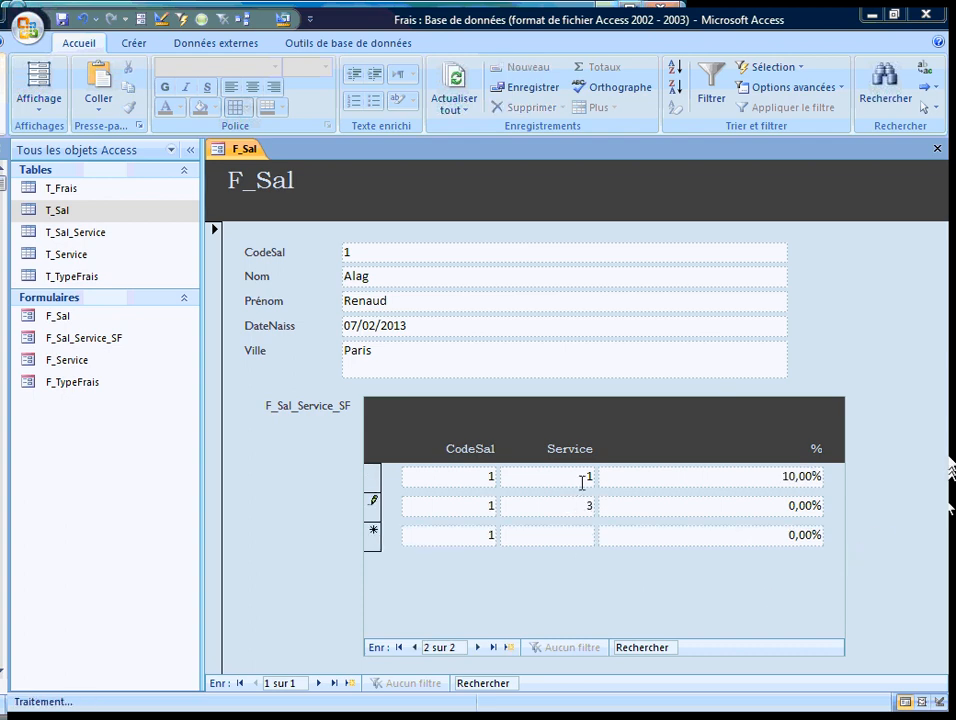
# Step: Set the percentage for service 3 to 90% in the F_Sal_Service_SF subform and commit the record
pyautogui.press('Tab')
pyautogui.write('90')
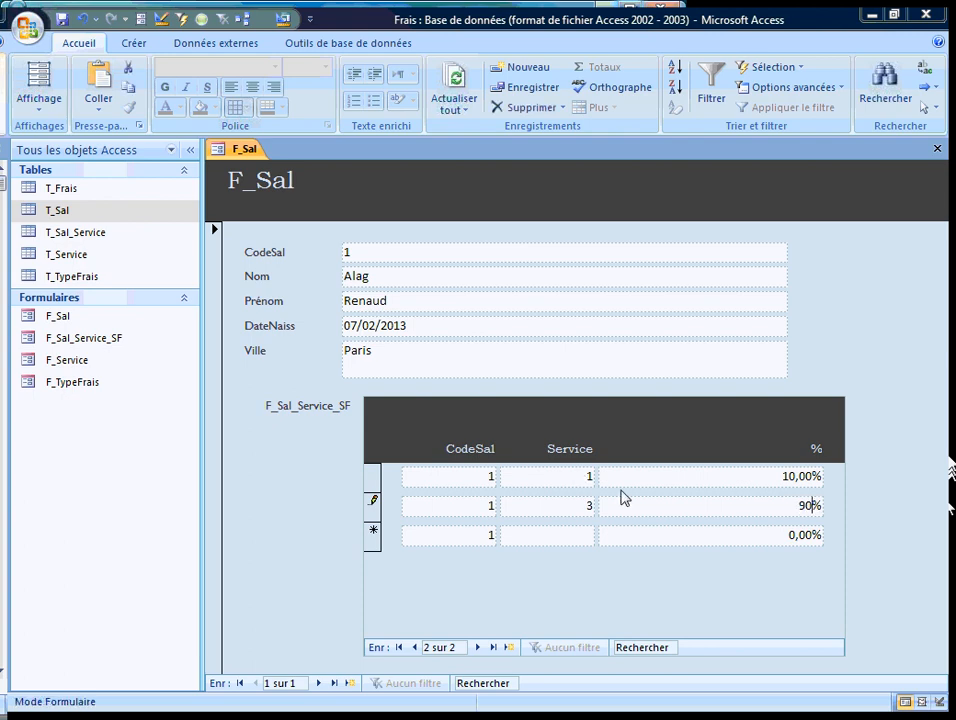
pyautogui.press('Tab')
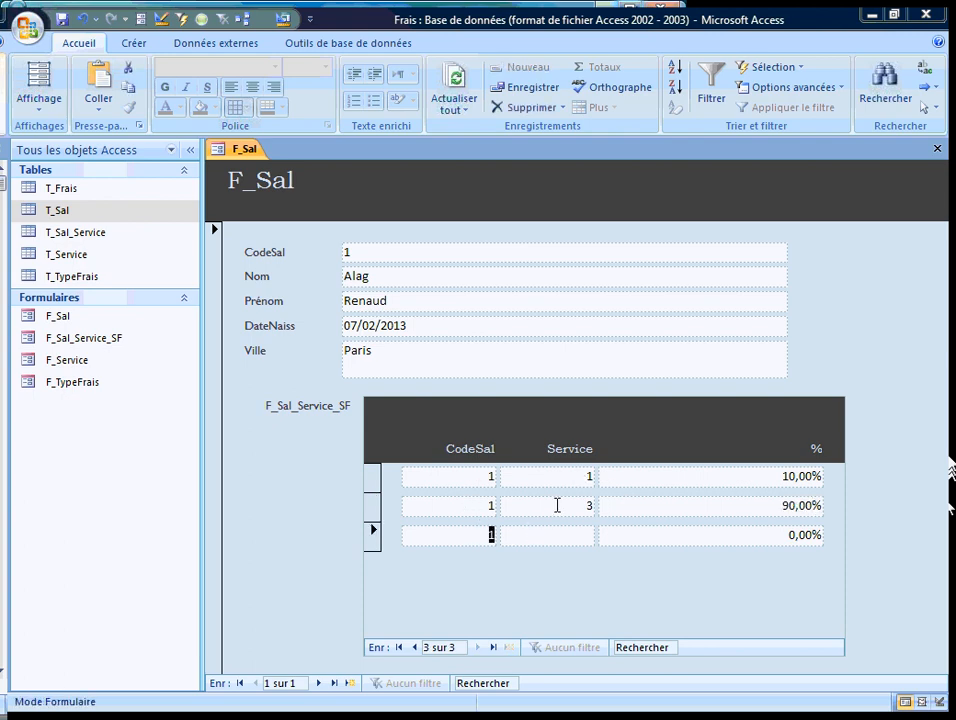
pyautogui.click(576, 475)
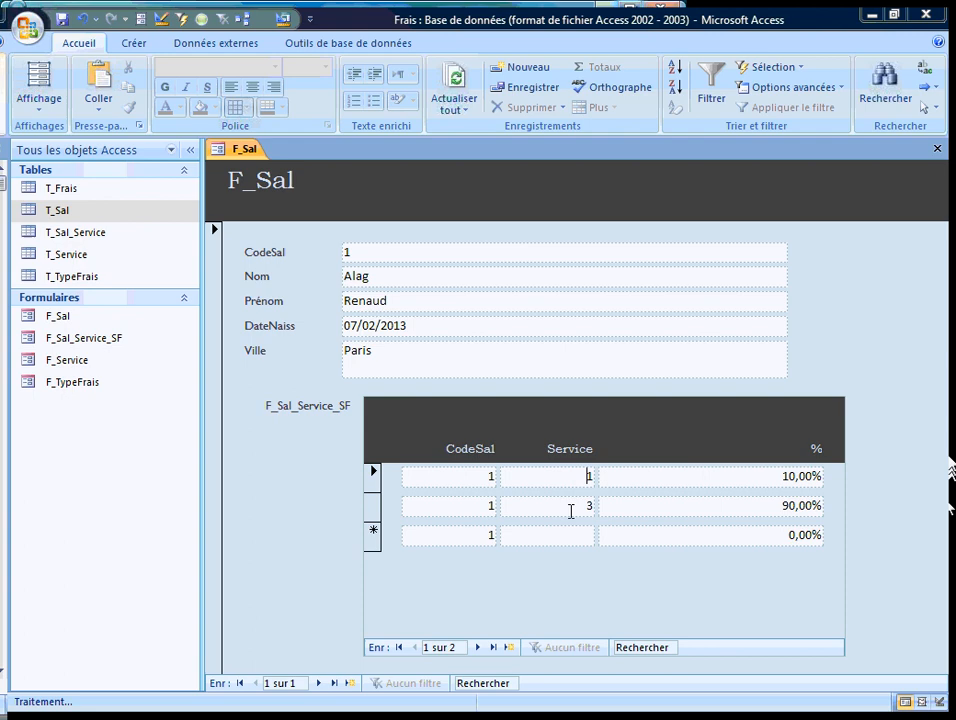
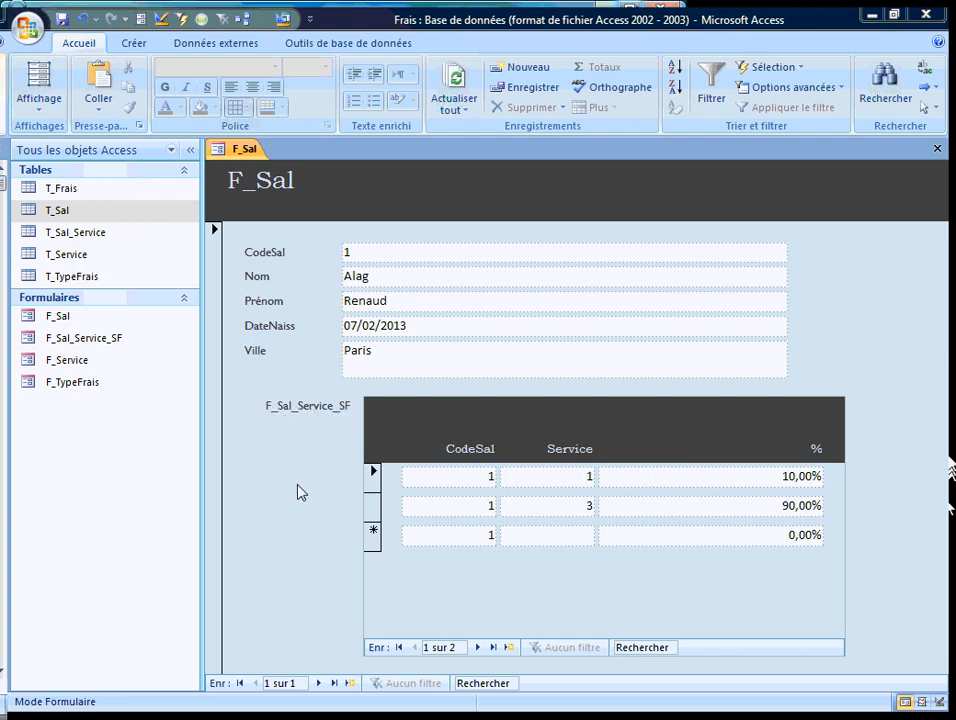
# Step: Switch the F_Sal form to design view
pyautogui.rightClick(862, 297)
pyautogui.click(800, 342)
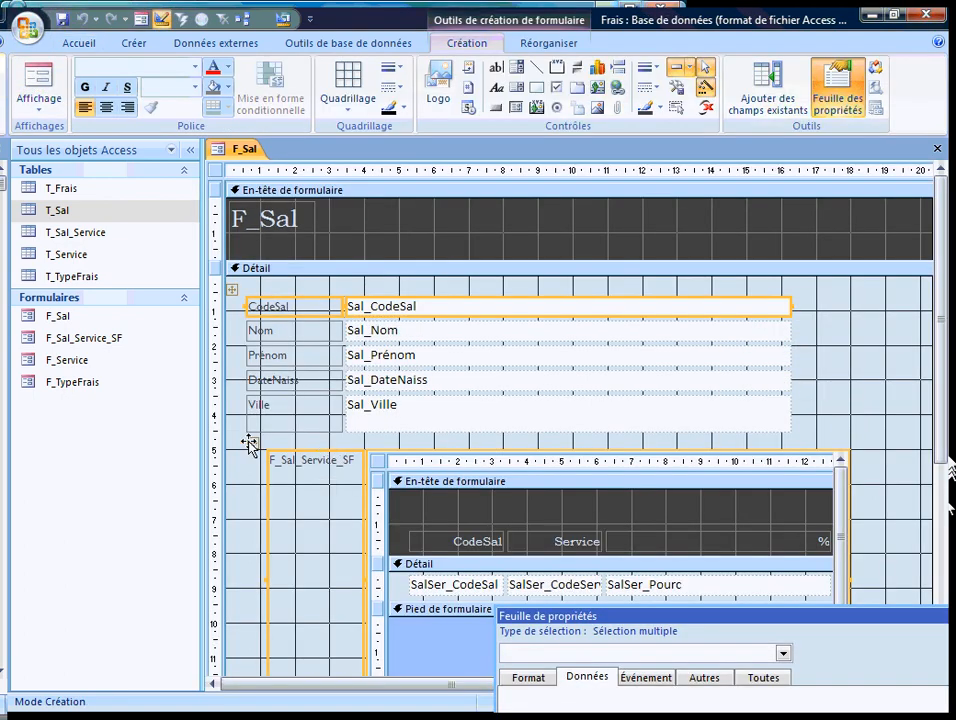
pyautogui.click(284, 456)
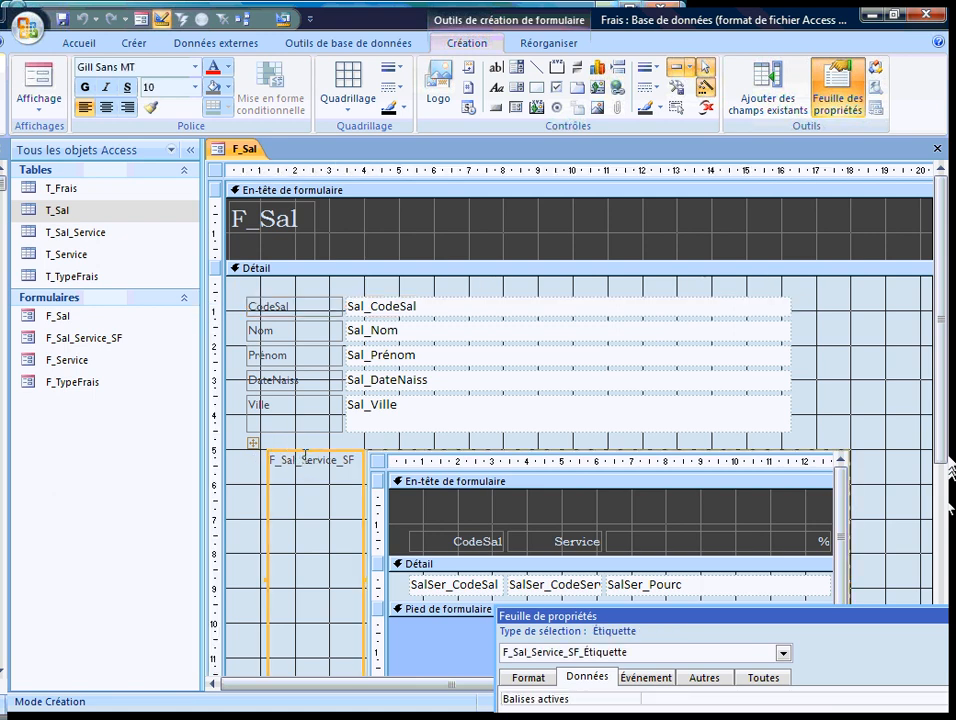
pyautogui.press('Delete')
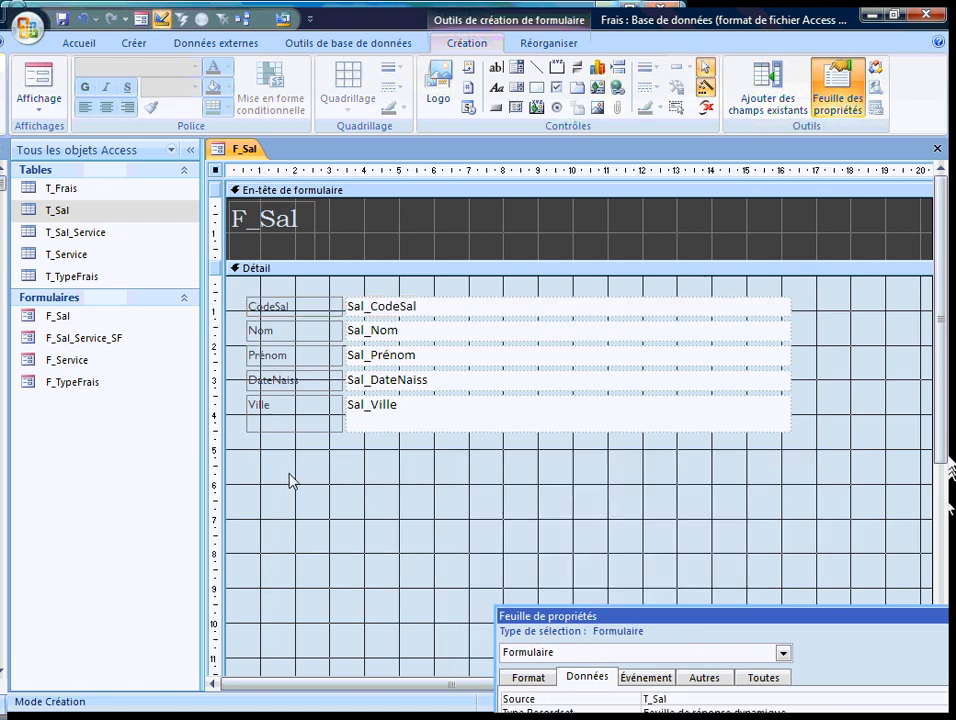
pyautogui.hotkey('ctrl', 'z')
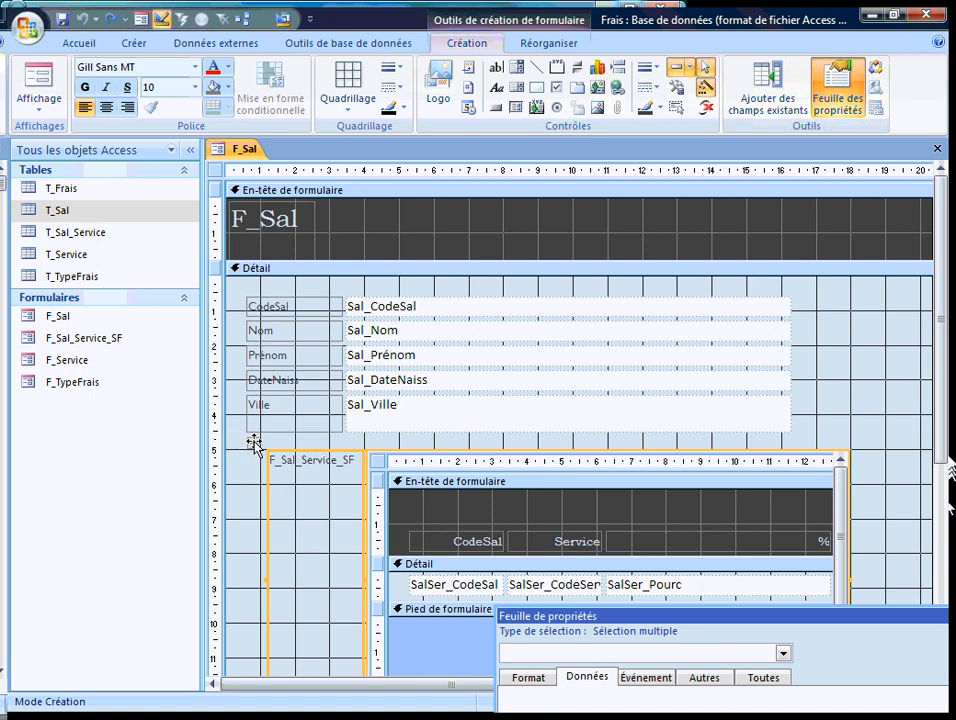
# Step: Remove the control layout joining the F_Sal_Service_SF subform to its label, and delete only the label
pyautogui.click(541, 44)
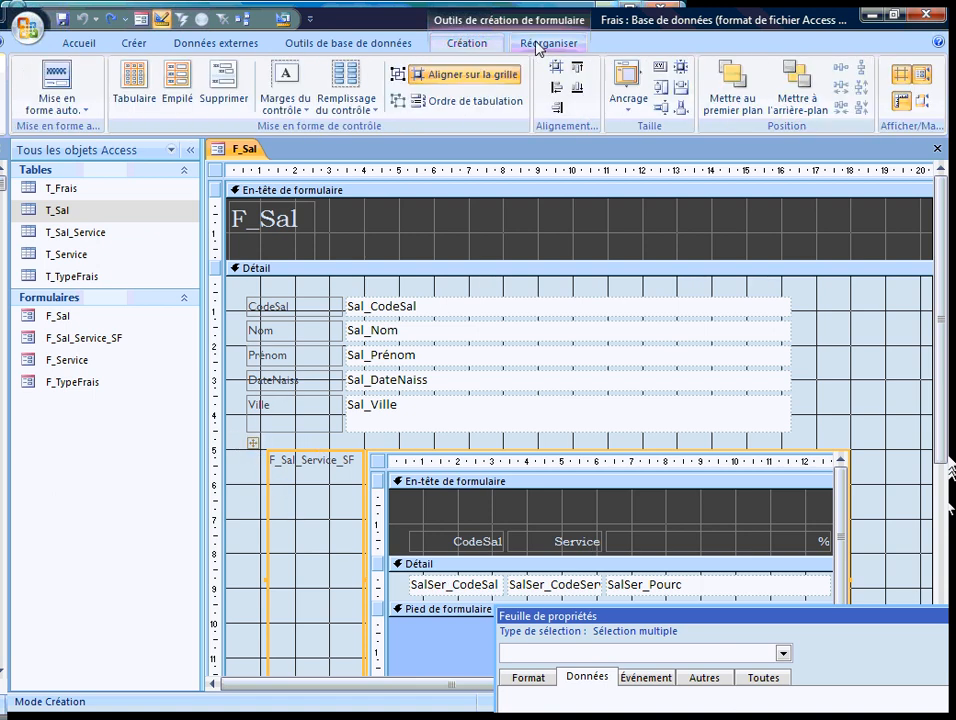
pyautogui.click(226, 90)
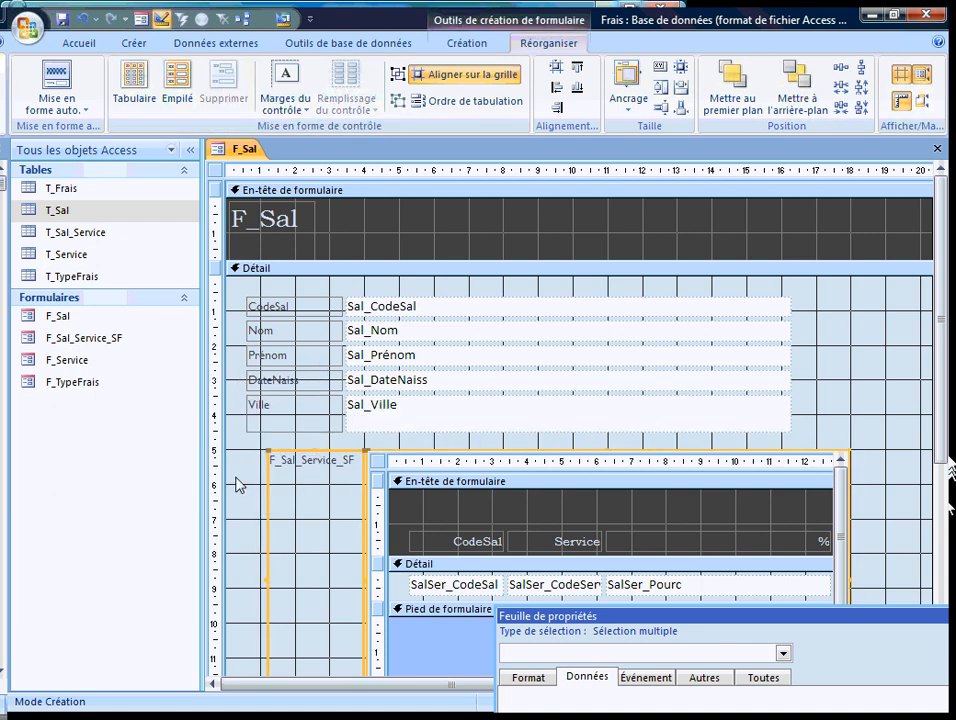
pyautogui.click(280, 462)
pyautogui.click(282, 460)
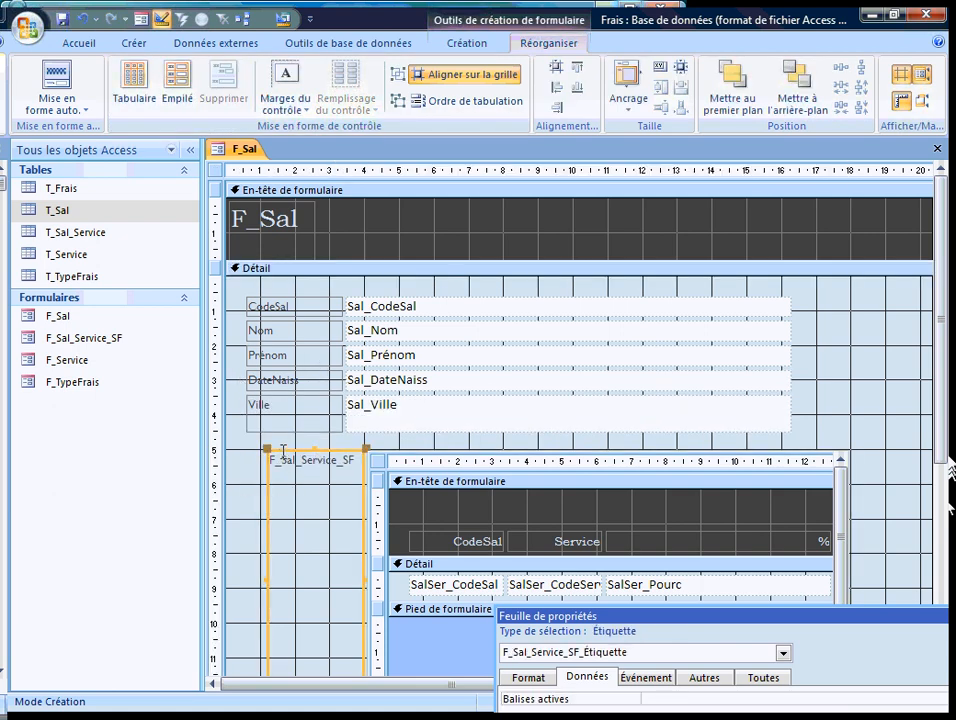
pyautogui.press('Delete')
# Step: Move the subform left so it sits beneath the main form's field labels, and narrow its % column
pyautogui.moveTo(376, 468); pyautogui.dragTo(281, 468)
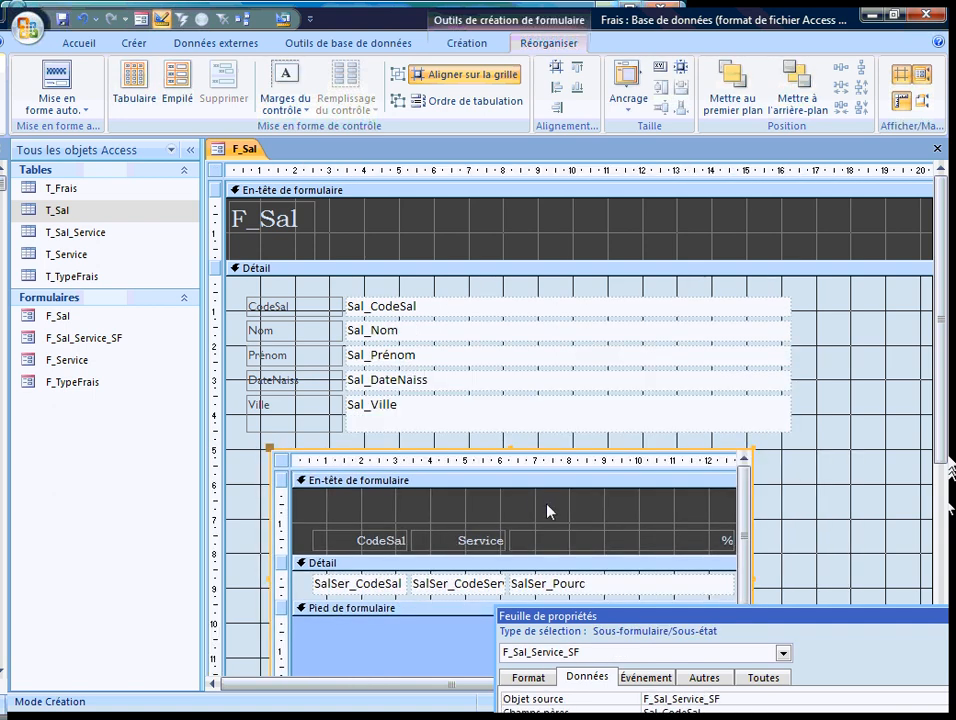
pyautogui.click(617, 519)
pyautogui.moveTo(617, 519); pyautogui.dragTo(614, 586)
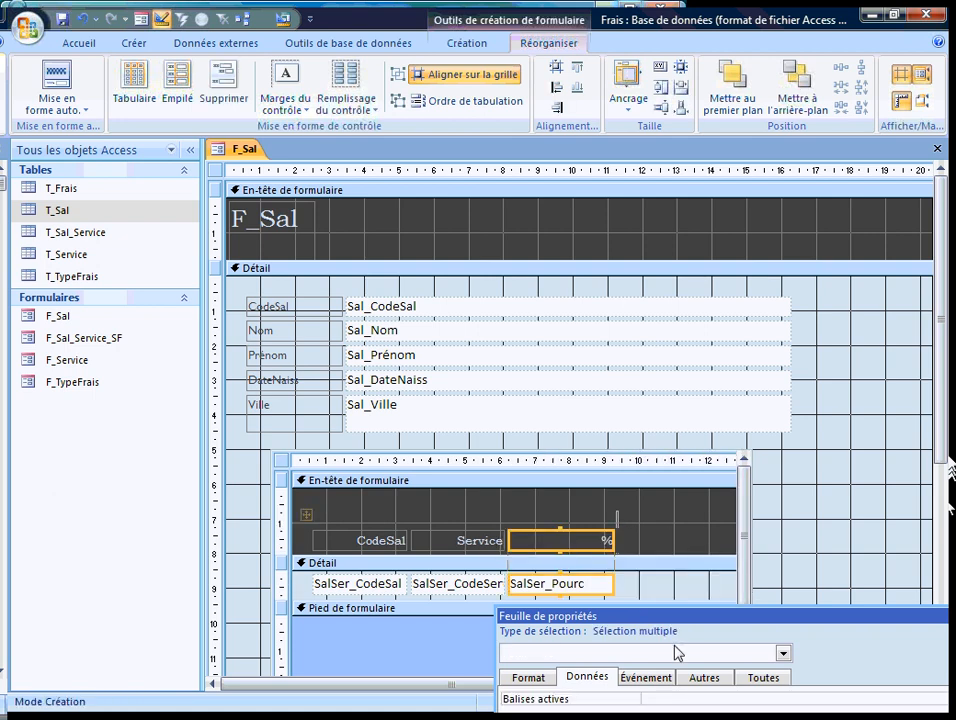
# Step: Convert the SalSer_CodeService text box in the subform into a combo box (Zone de liste déroulante)
pyautogui.click(456, 585)
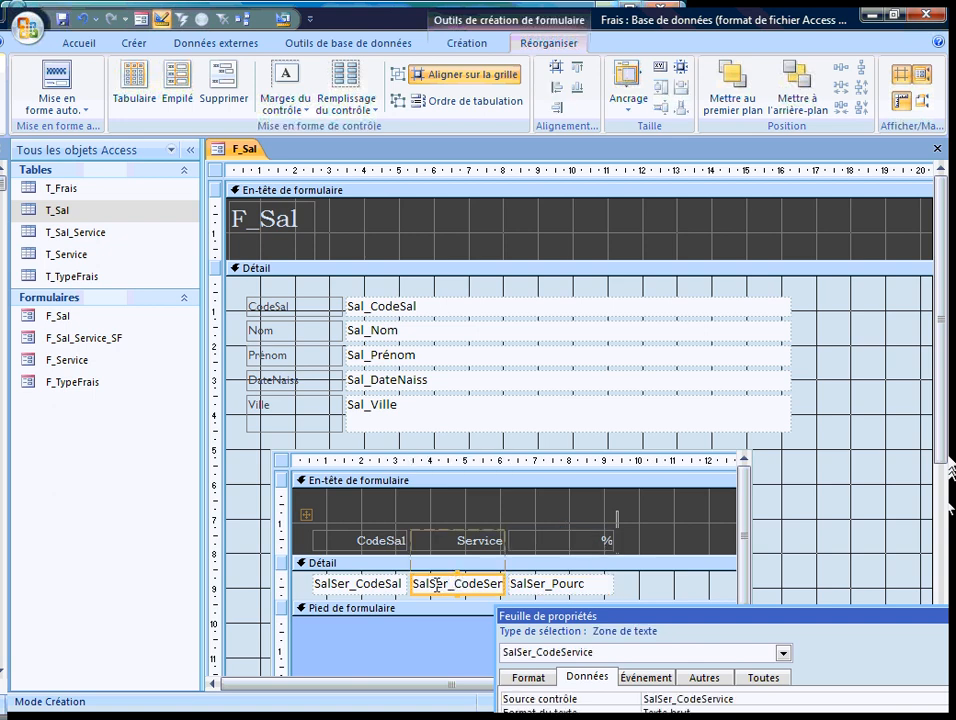
pyautogui.rightClick(443, 585)
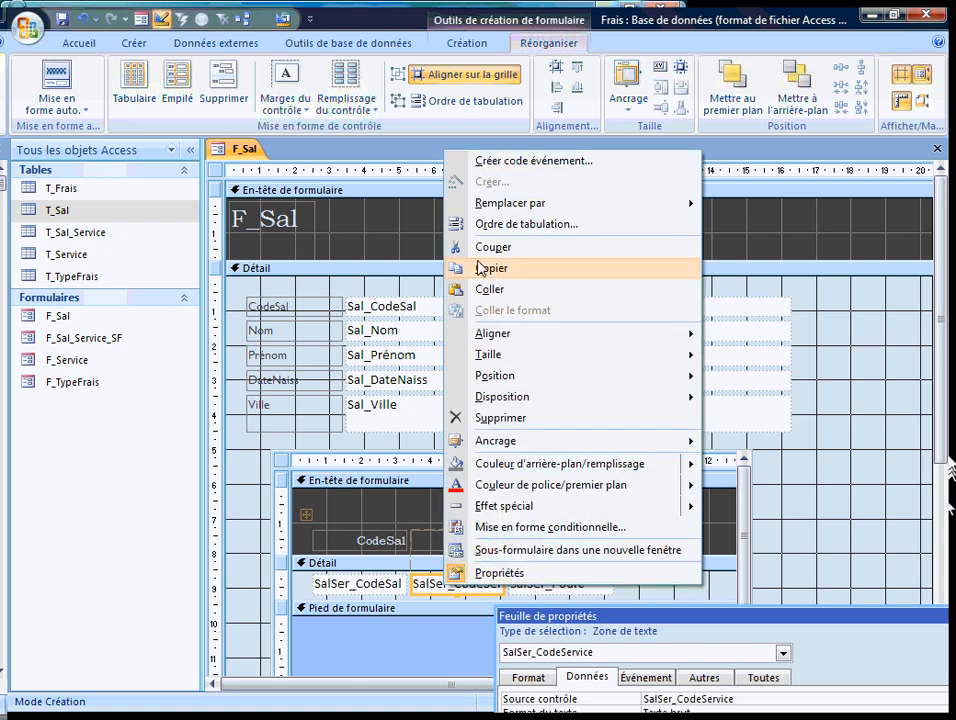
pyautogui.moveTo(491, 211)
pyautogui.click(806, 268)
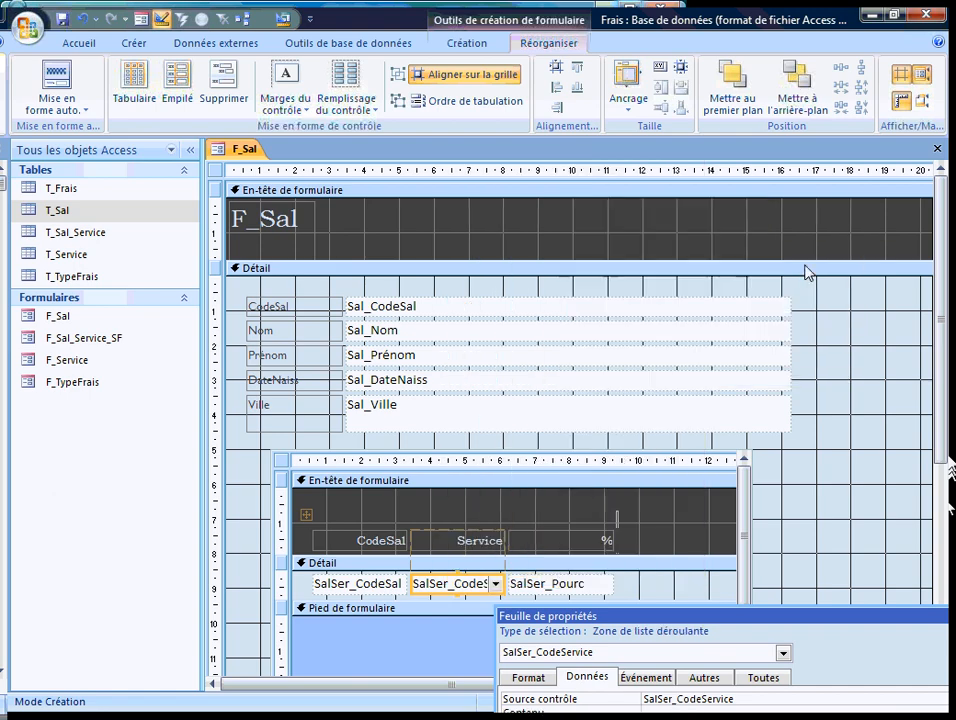
pyautogui.moveTo(617, 616); pyautogui.dragTo(491, 348)
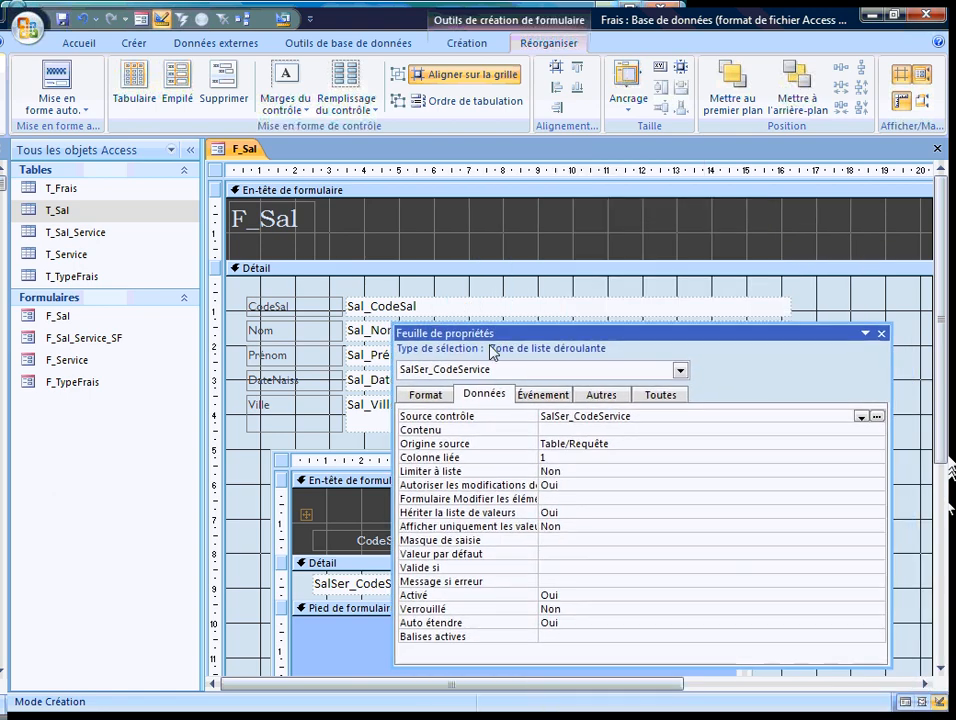
pyautogui.click(881, 333)
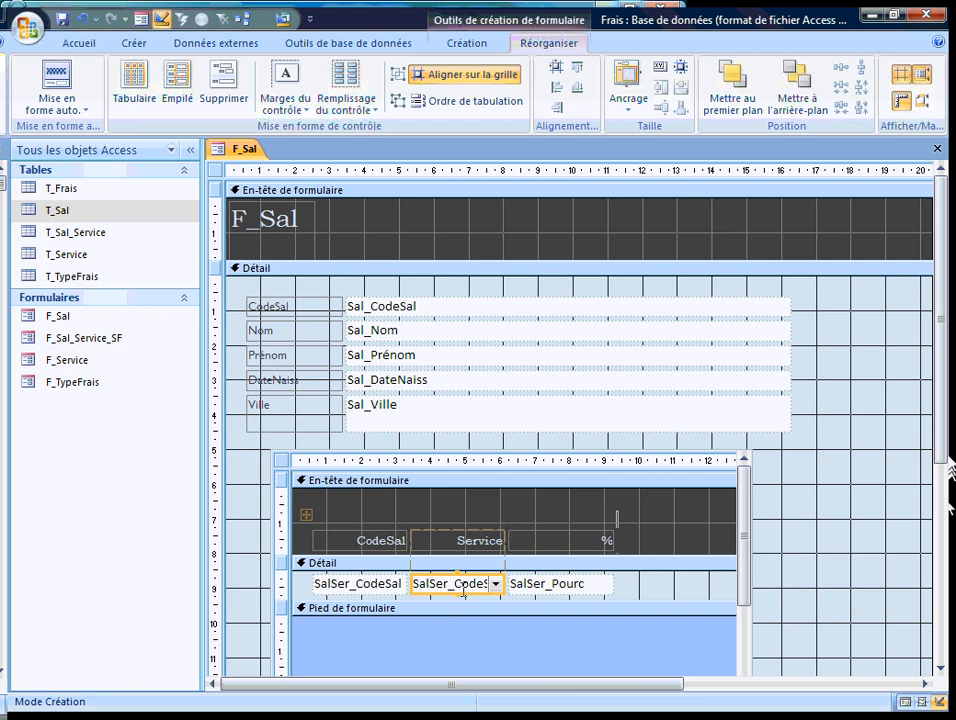
# Step: Start a query for the SalSer_CodeService combo box's row source (Contenu) and add the T_Service table to it
pyautogui.rightClick(465, 592)
pyautogui.click(520, 579)
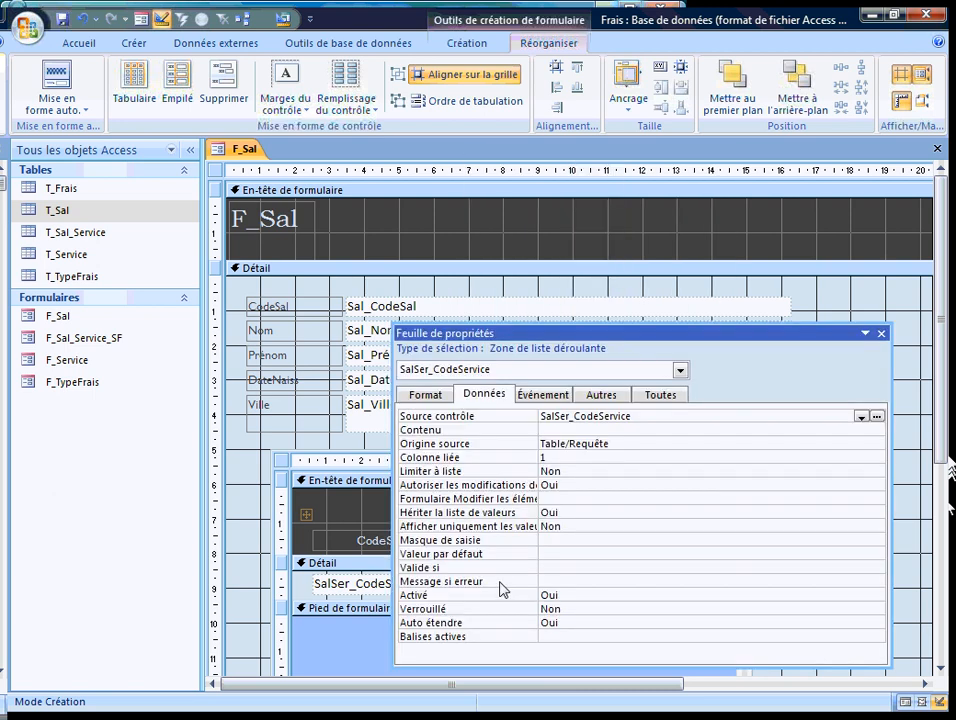
pyautogui.click(485, 398)
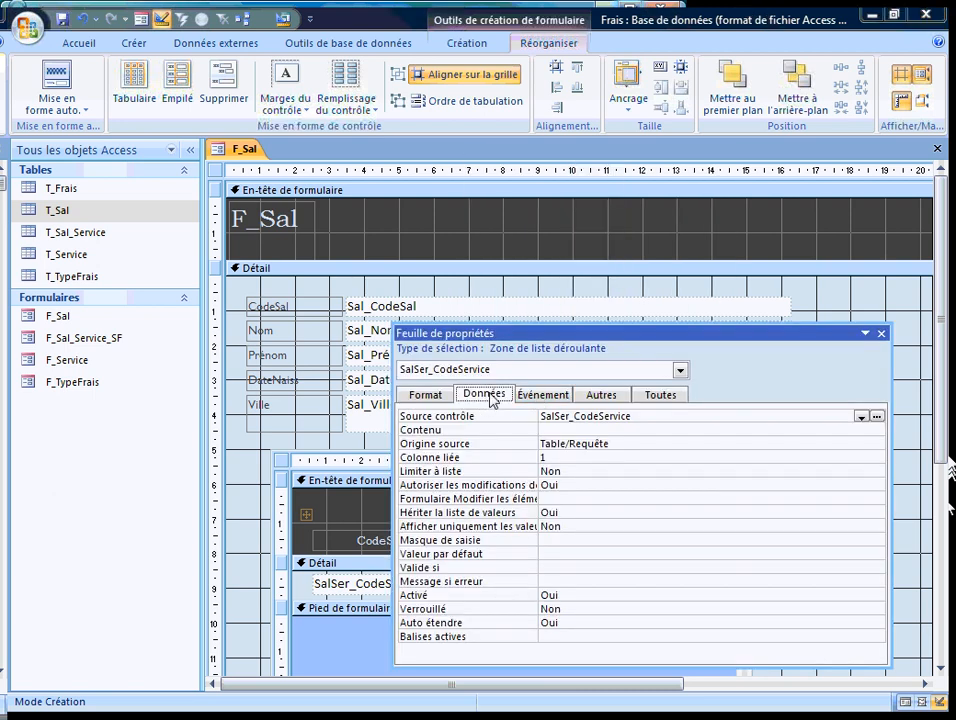
pyautogui.click(575, 429)
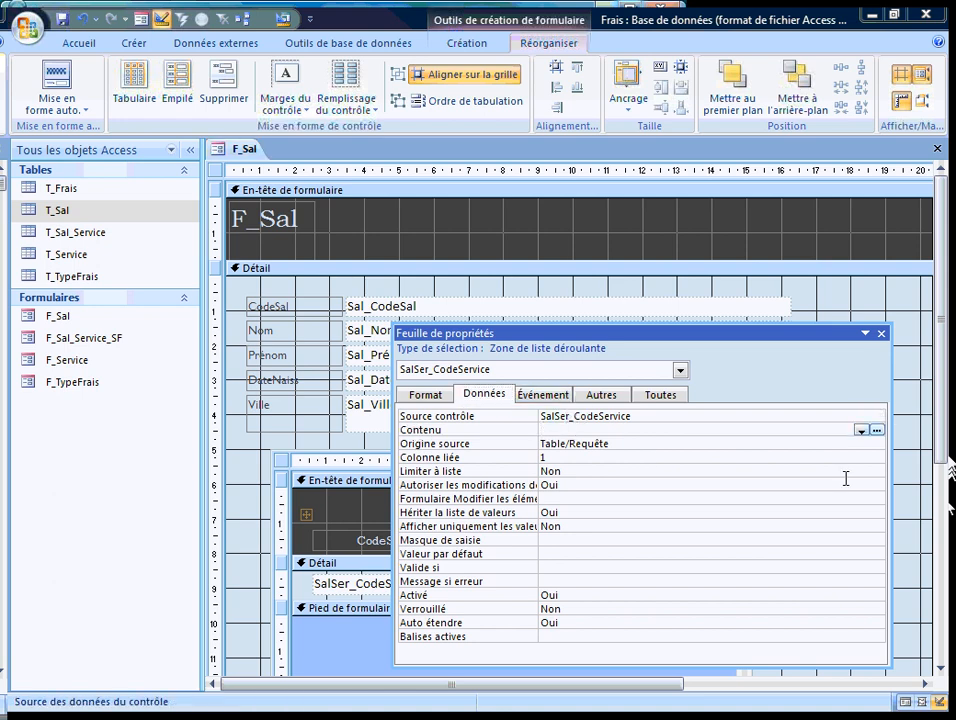
pyautogui.moveTo(775, 333); pyautogui.dragTo(828, 316)
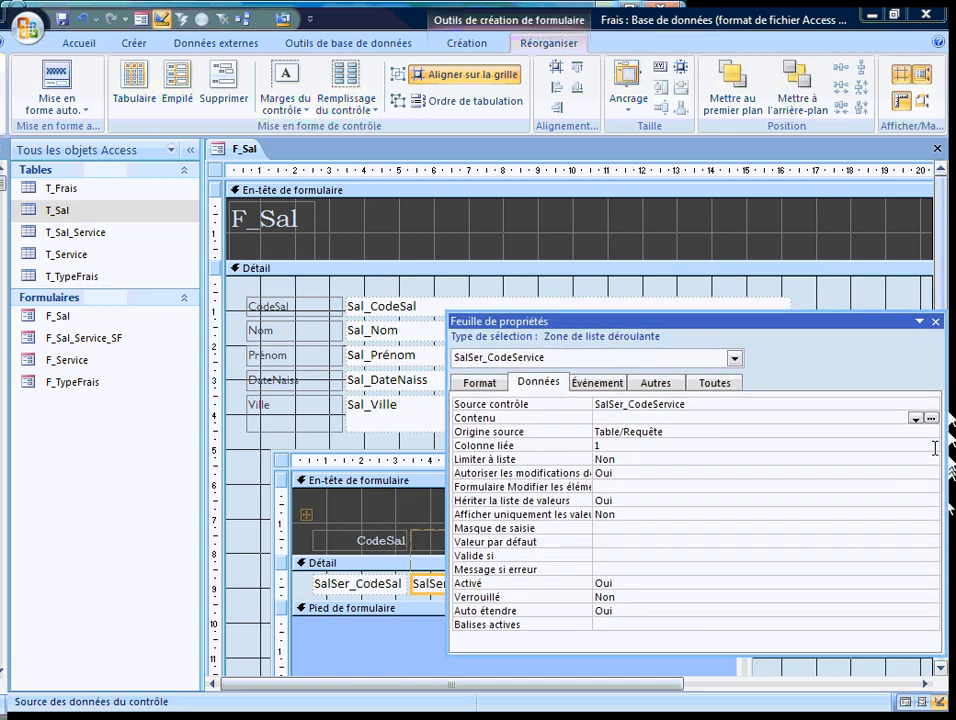
pyautogui.click(931, 419)
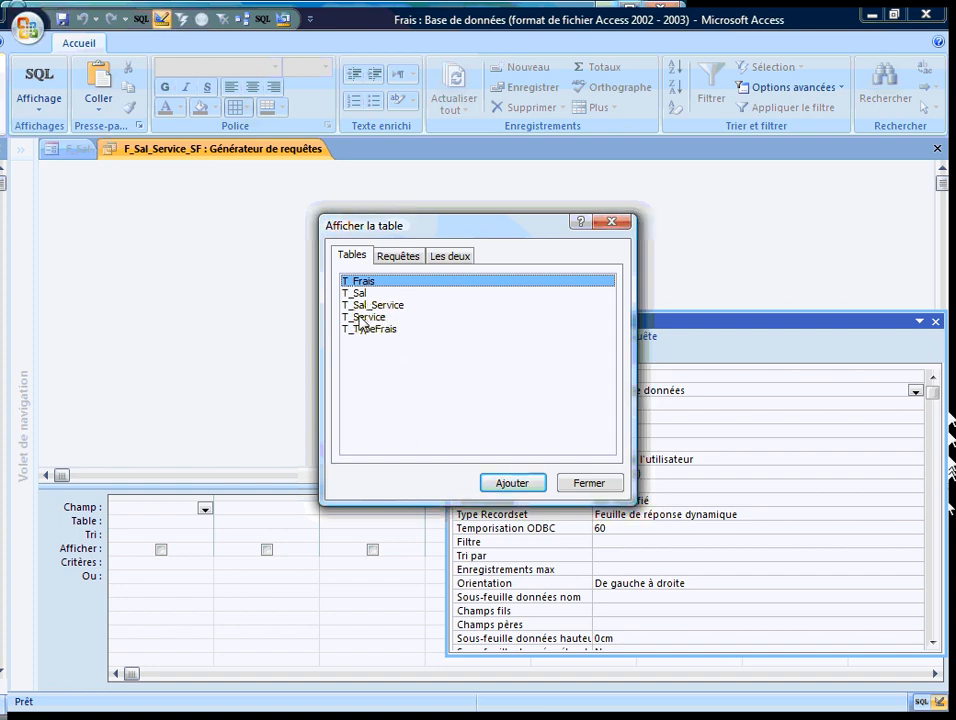
pyautogui.click(366, 317)
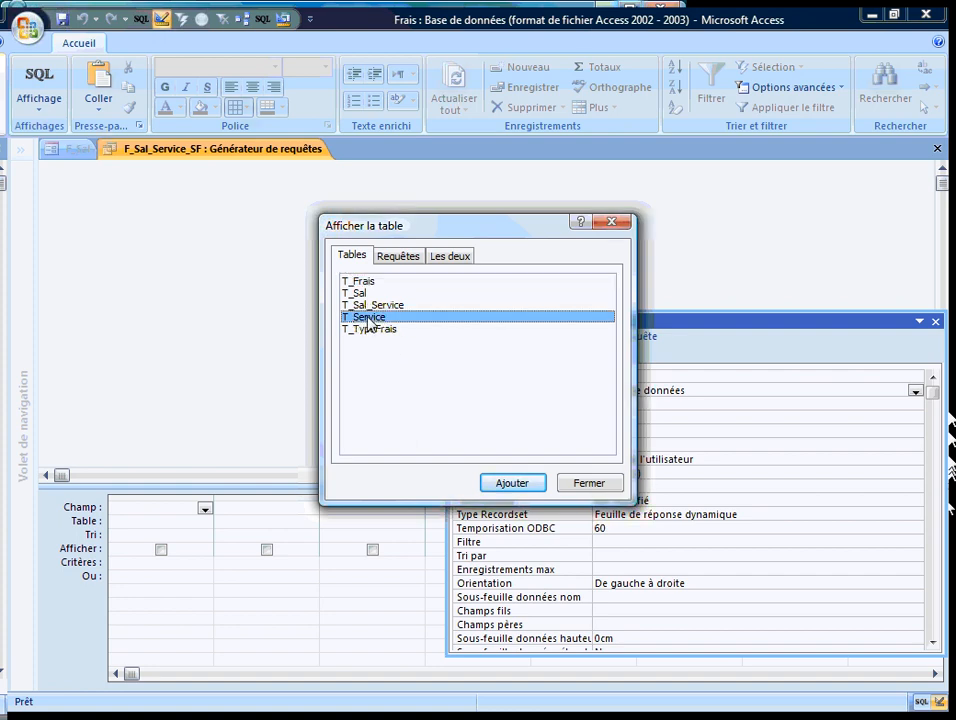
pyautogui.click(512, 483)
pyautogui.click(588, 483)
# Step: Add Ser_CodeService and Ser_LibService to the query, sorted ascending (Croissant) on Ser_LibService, and save it as the combo box's row source
pyautogui.doubleClick(124, 217)
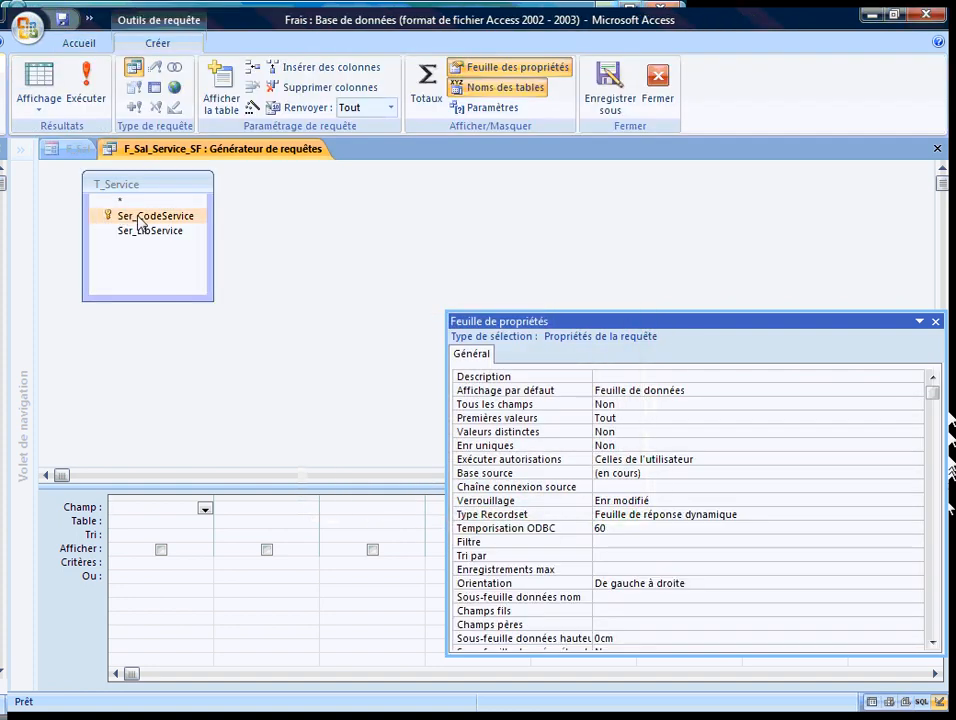
pyautogui.doubleClick(137, 232)
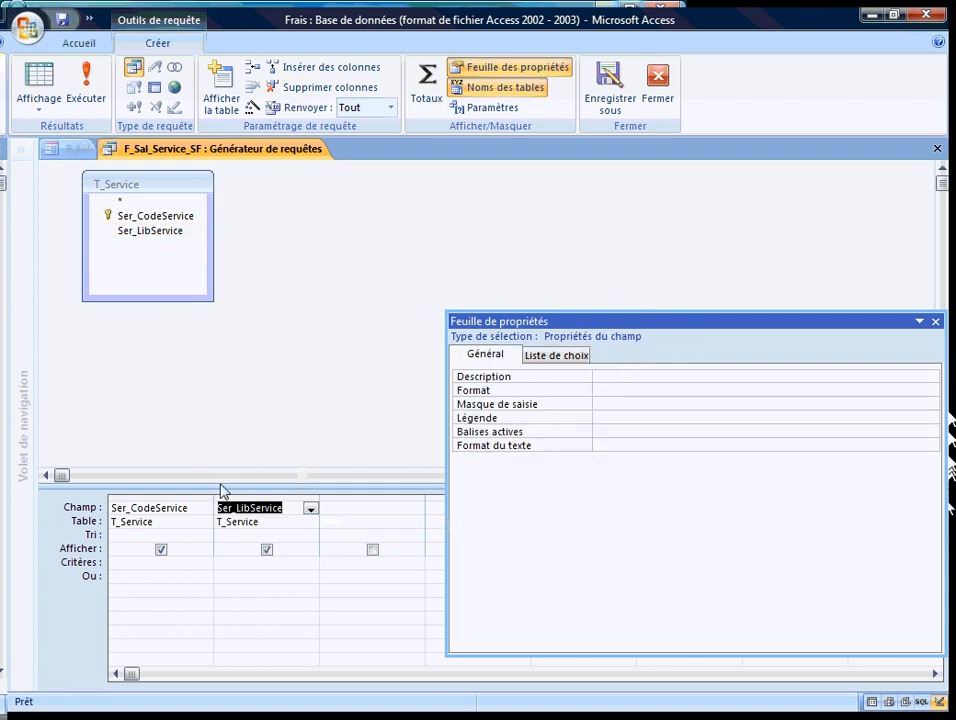
pyautogui.click(258, 535)
pyautogui.click(311, 536)
pyautogui.click(265, 550)
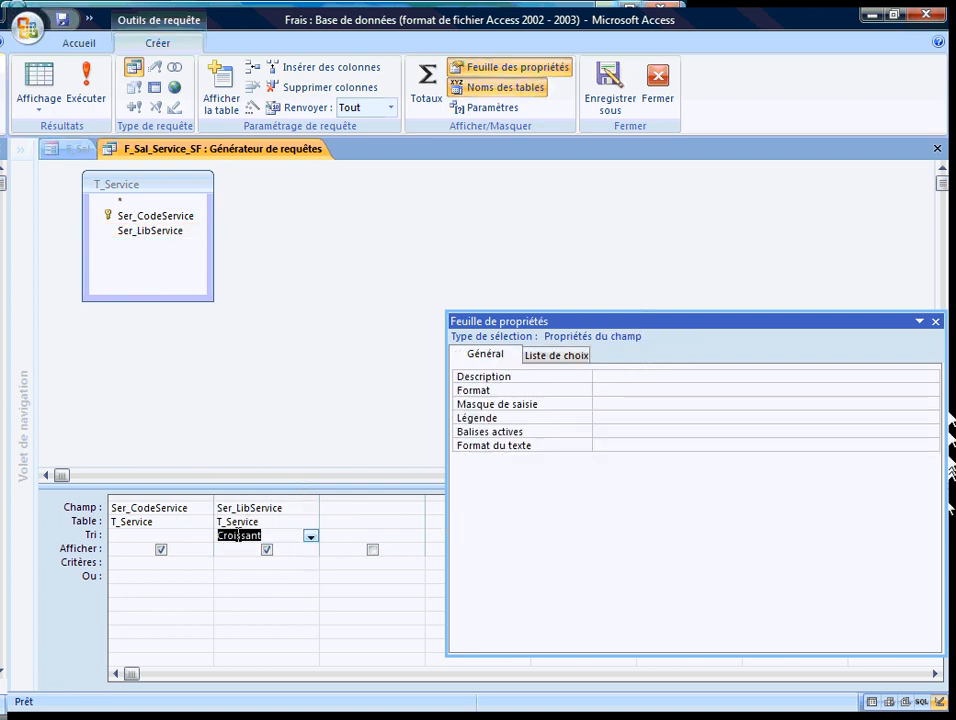
pyautogui.click(938, 150)
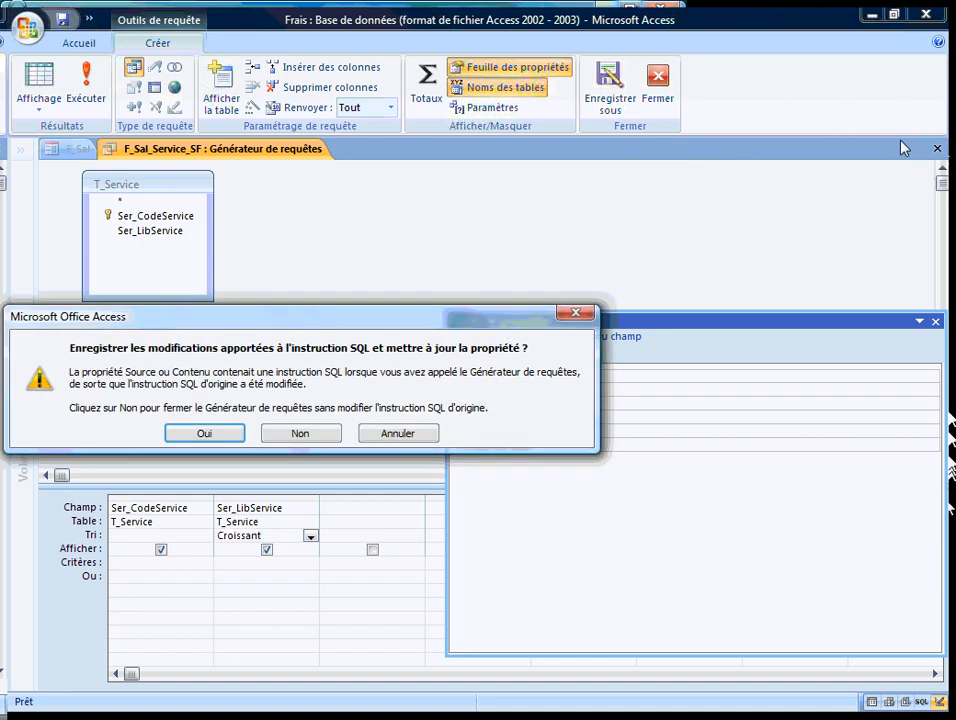
pyautogui.press('Return')
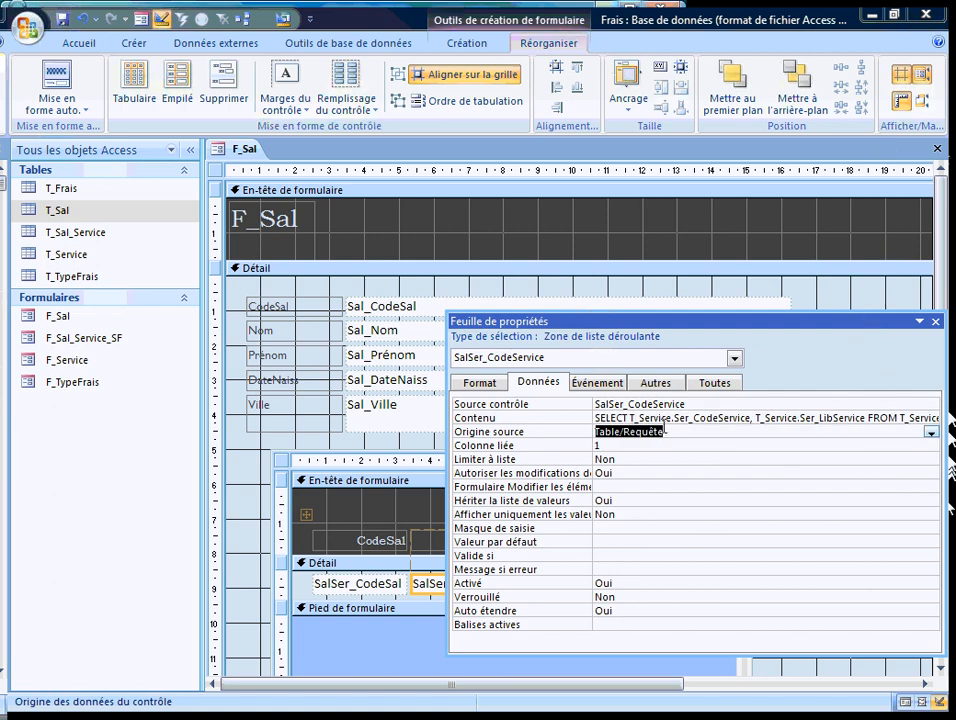
# Step: Set the combo box to 2 columns with column widths of 0cm;4cm
pyautogui.click(484, 382)
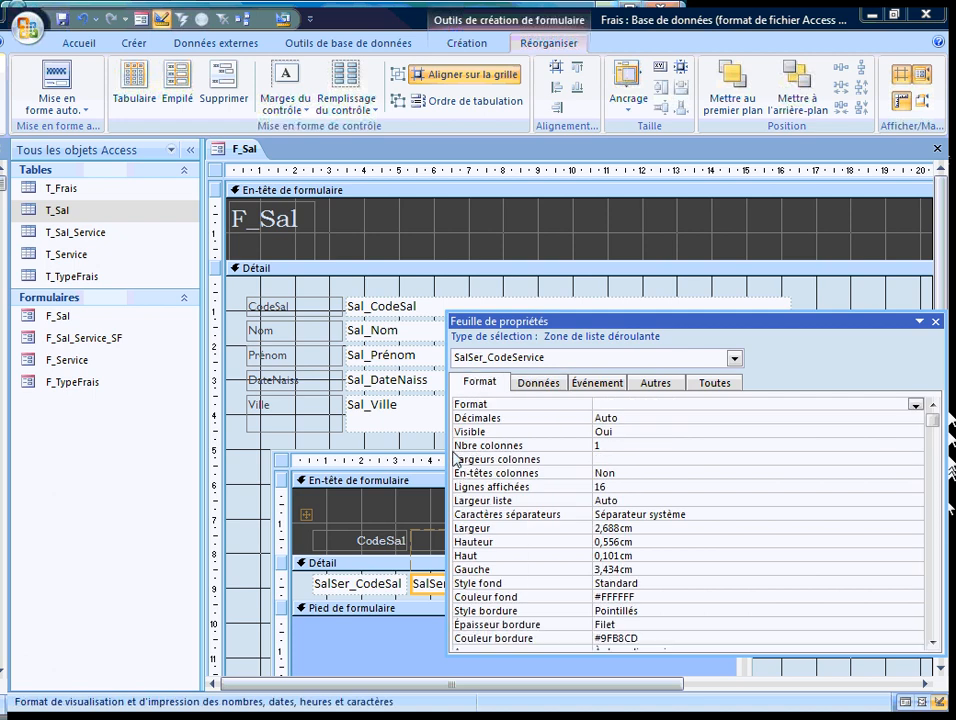
pyautogui.click(559, 445)
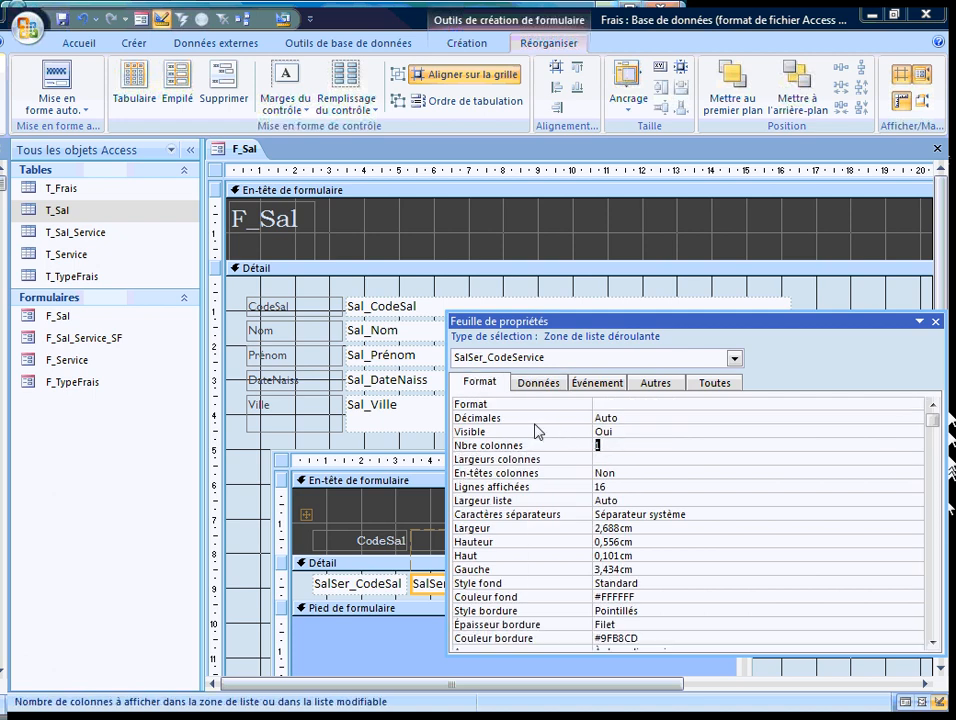
pyautogui.write('2')
pyautogui.press('Return')
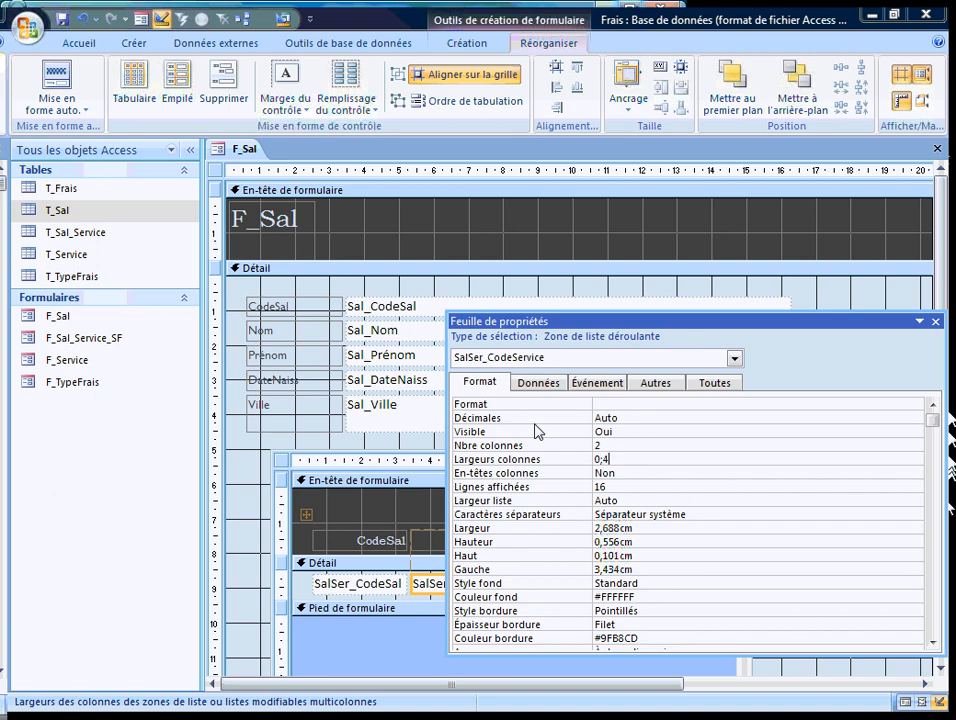
pyautogui.press('Return')
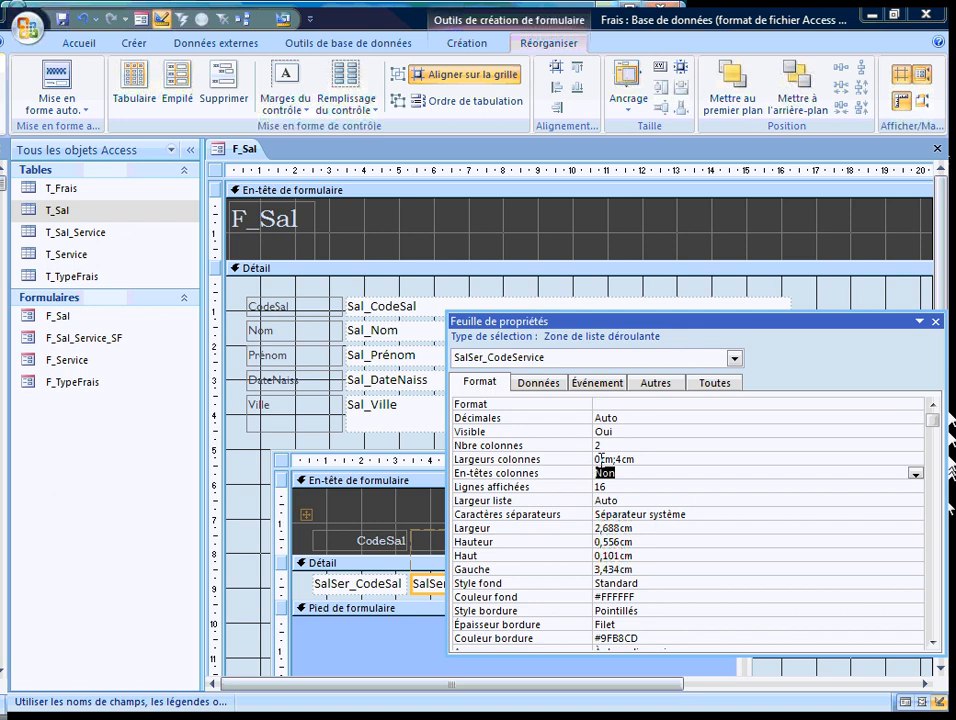
# Step: Set the combo box's list width (Largeur liste) to 4 cm
pyautogui.click(624, 500)
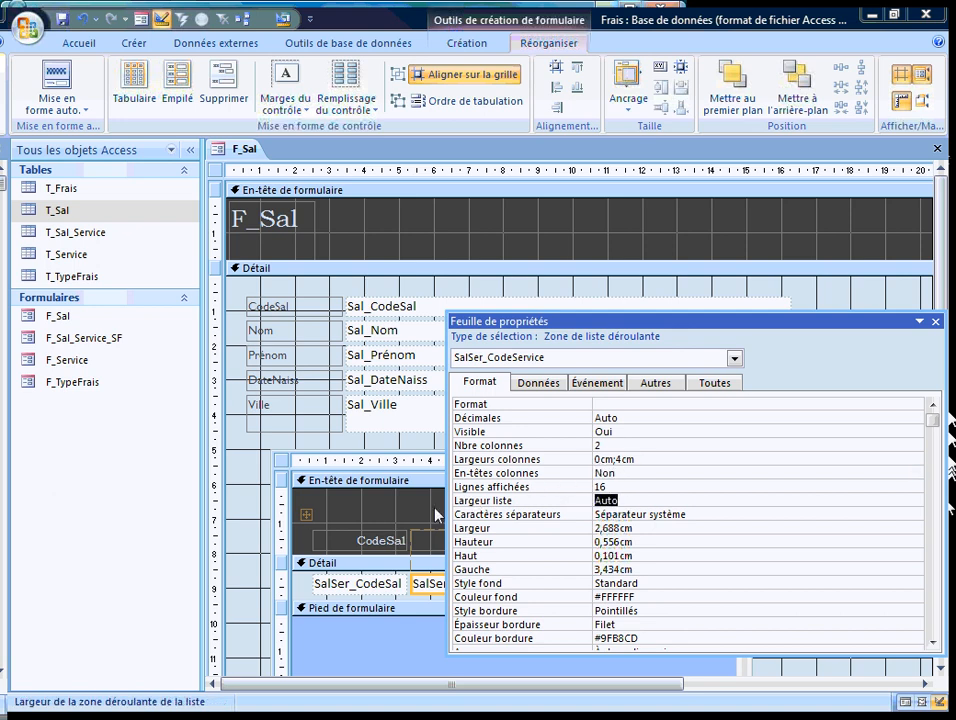
pyautogui.write('4')
pyautogui.press('Return')
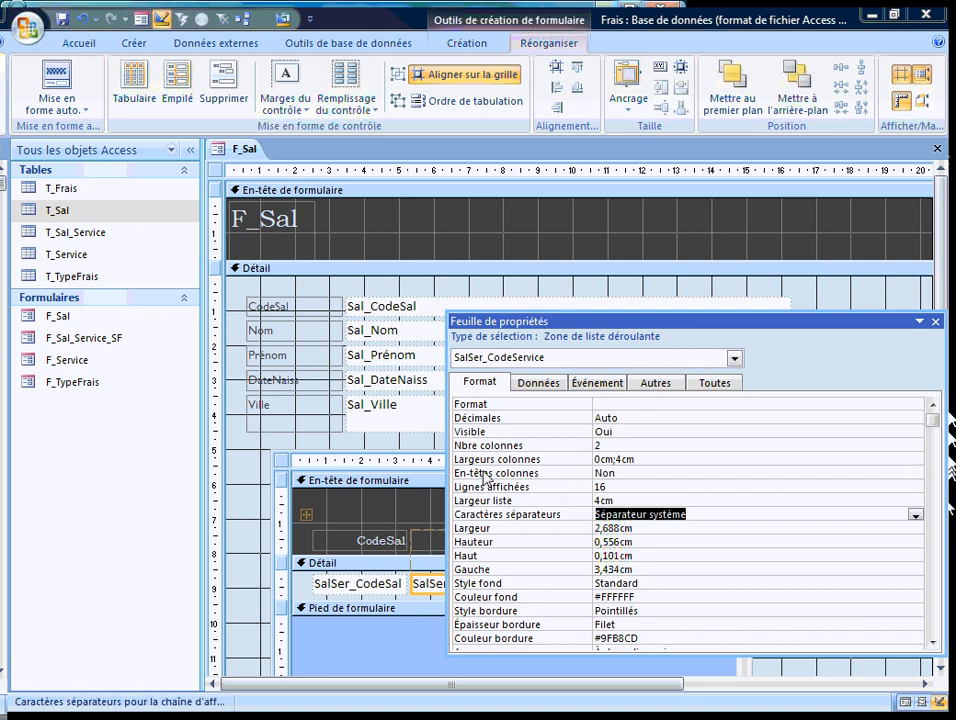
# Step: Delete the SalSer_CodeSal field from the subform, keeping the property sheet clear of the design area
pyautogui.moveTo(512, 328); pyautogui.dragTo(678, 332)
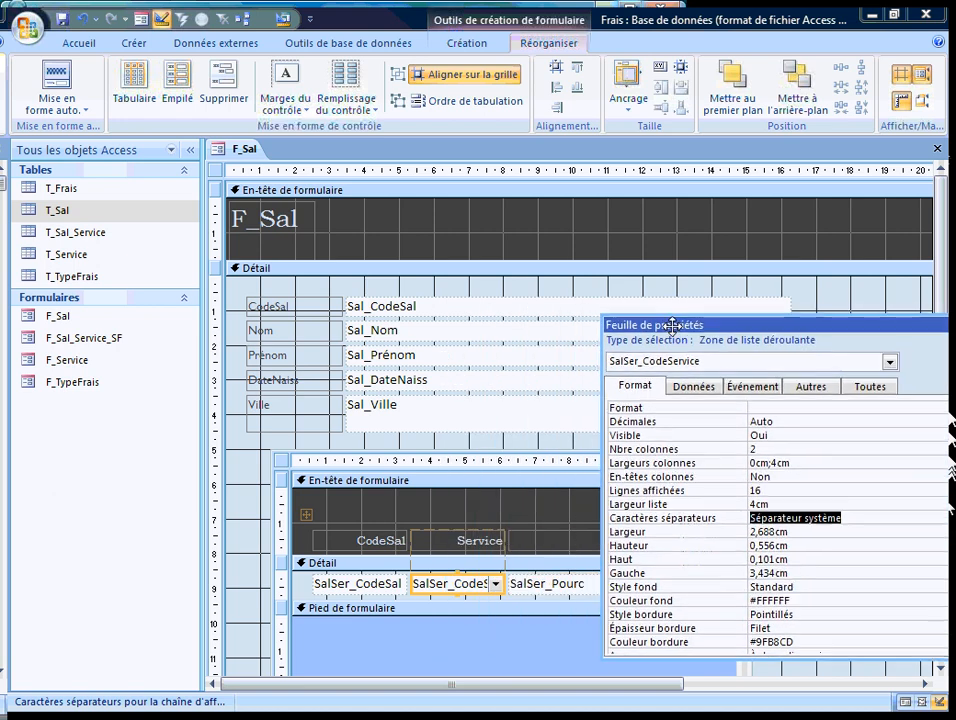
pyautogui.click(358, 533)
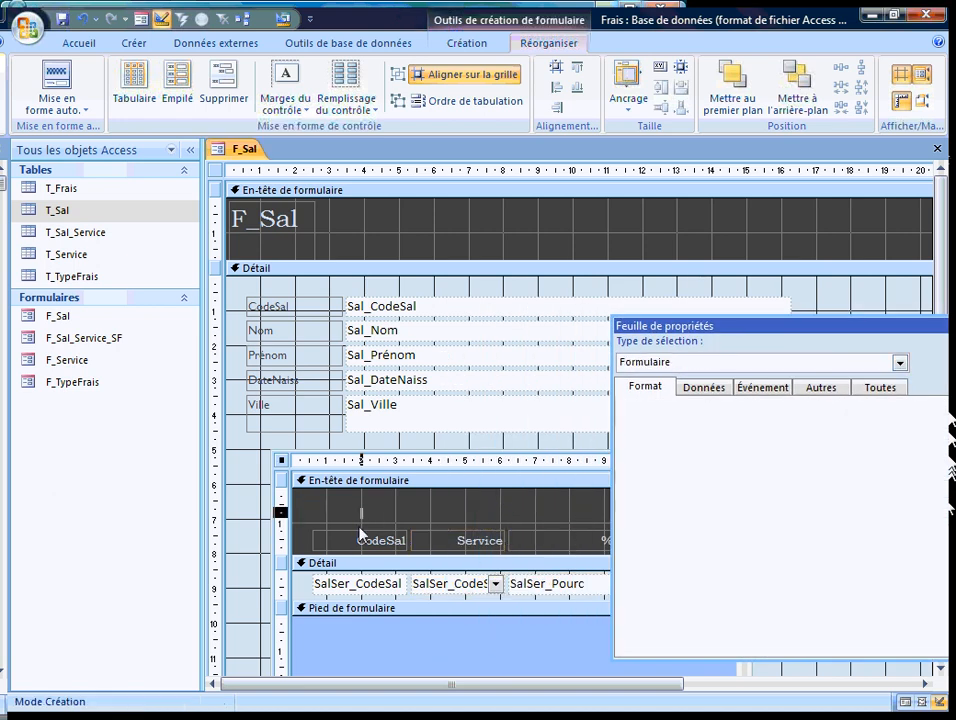
pyautogui.click(350, 586)
pyautogui.press('Delete')
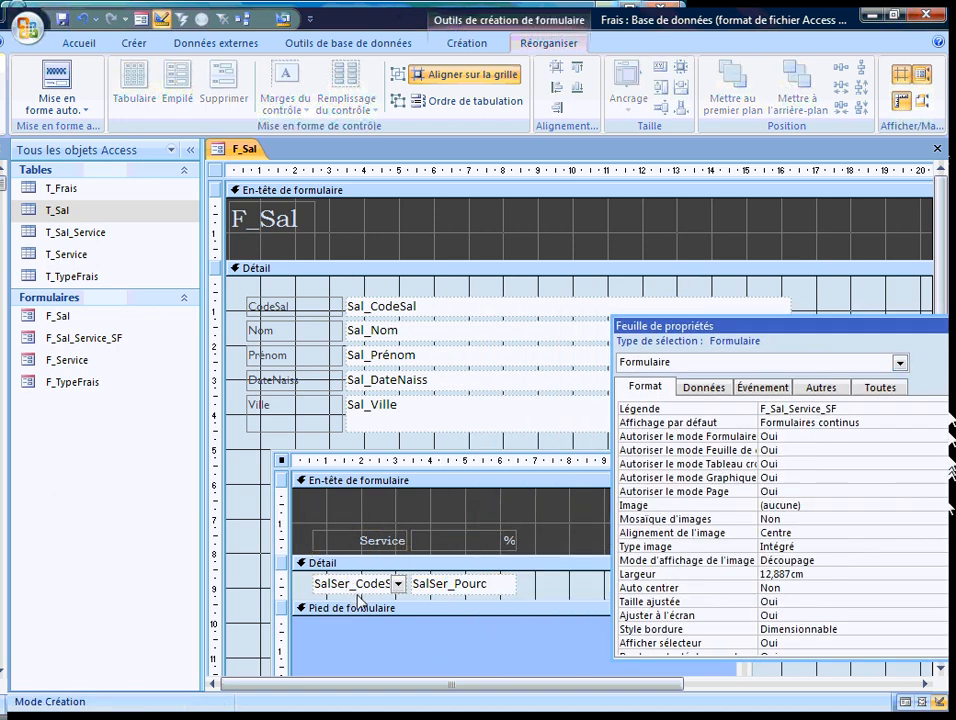
pyautogui.moveTo(691, 322); pyautogui.dragTo(936, 347)
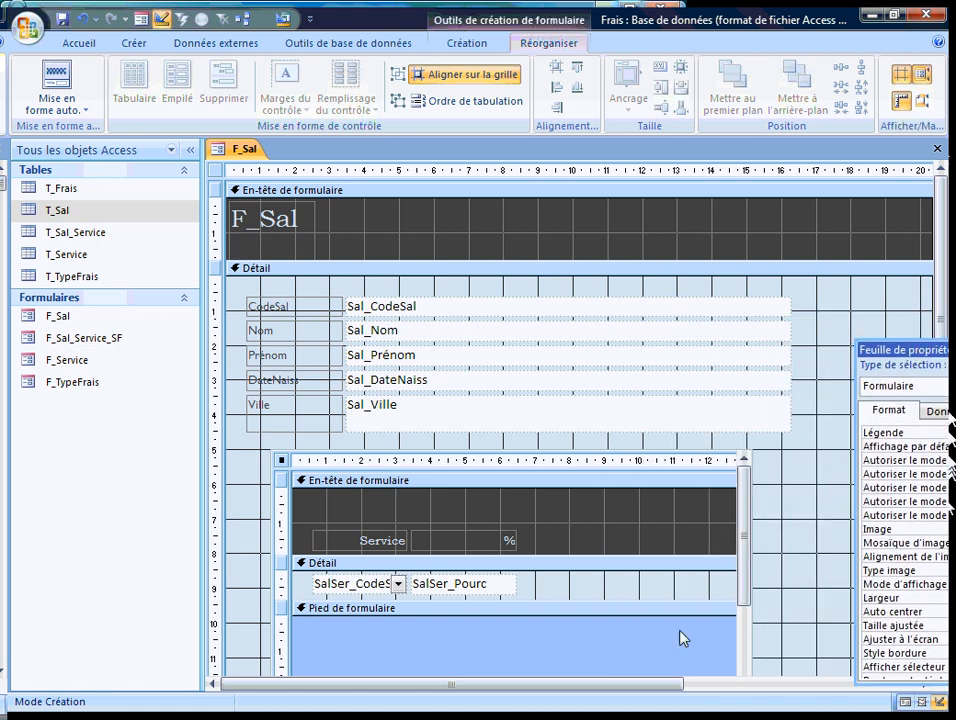
# Step: Try to narrow the subform's design width to just past the SalSer_Pourc field
pyautogui.click(764, 540)
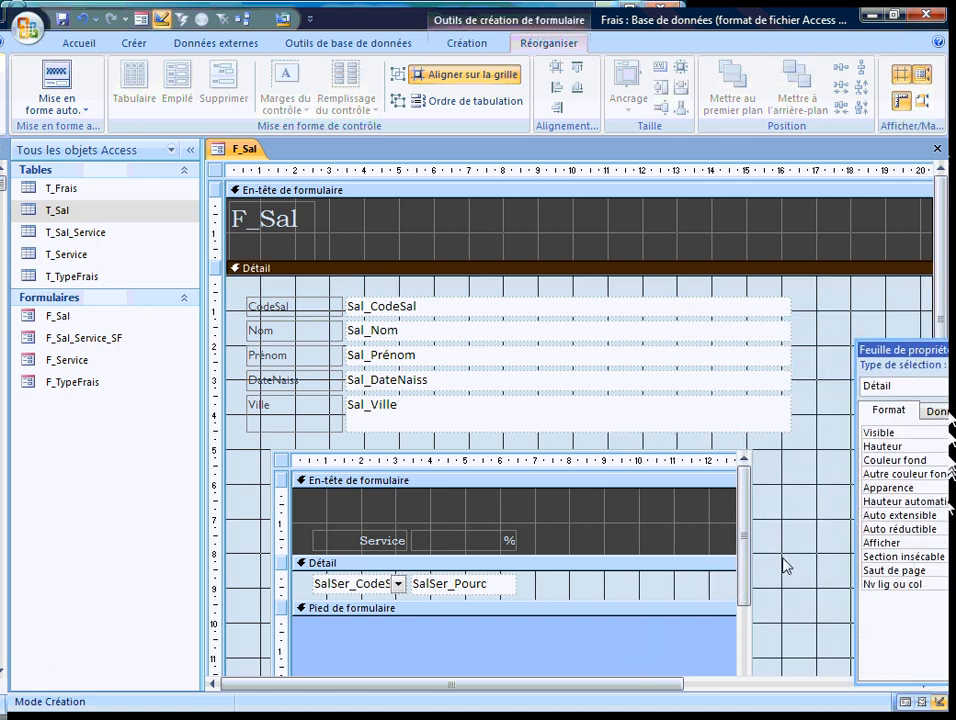
pyautogui.scroll(-2, 783, 566)
pyautogui.click(525, 635)
pyautogui.moveTo(525, 635); pyautogui.dragTo(565, 635)
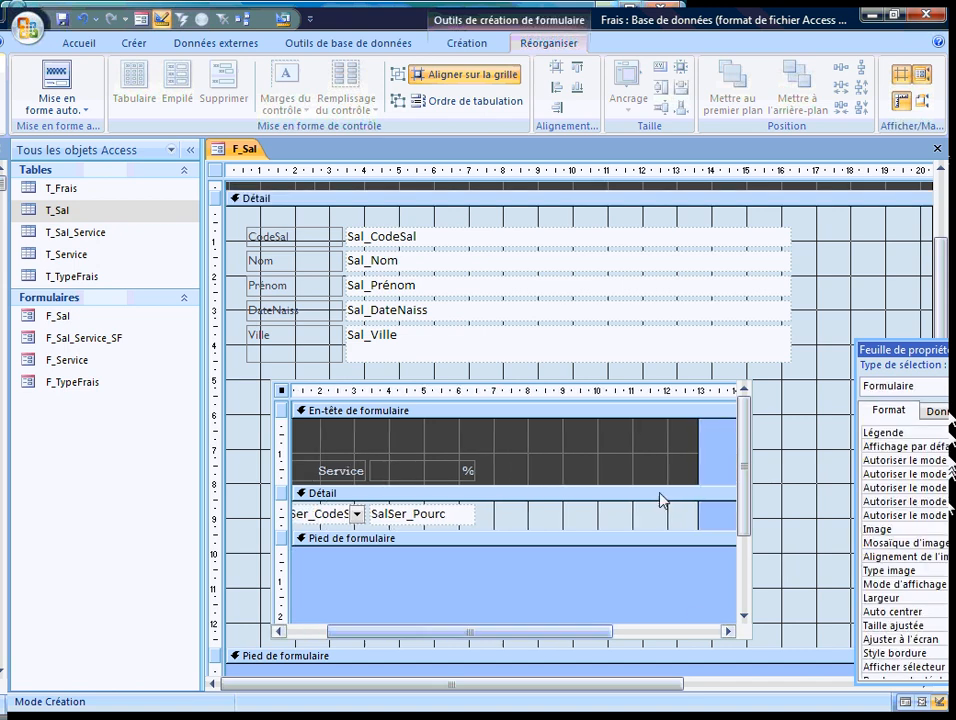
pyautogui.moveTo(698, 512); pyautogui.dragTo(522, 508)
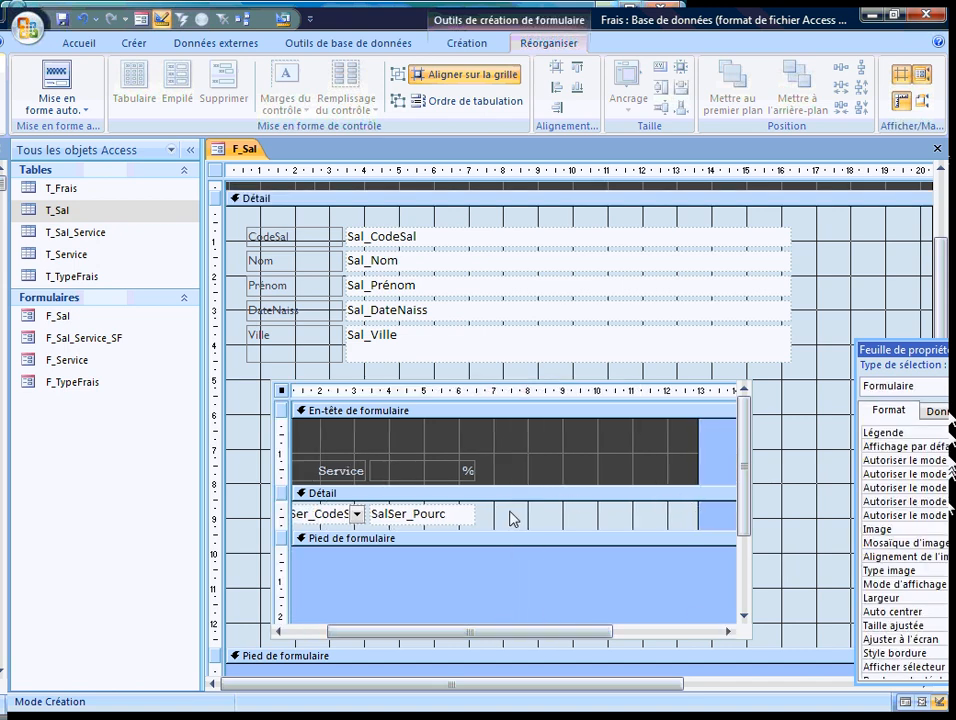
pyautogui.moveTo(390, 631); pyautogui.dragTo(307, 617)
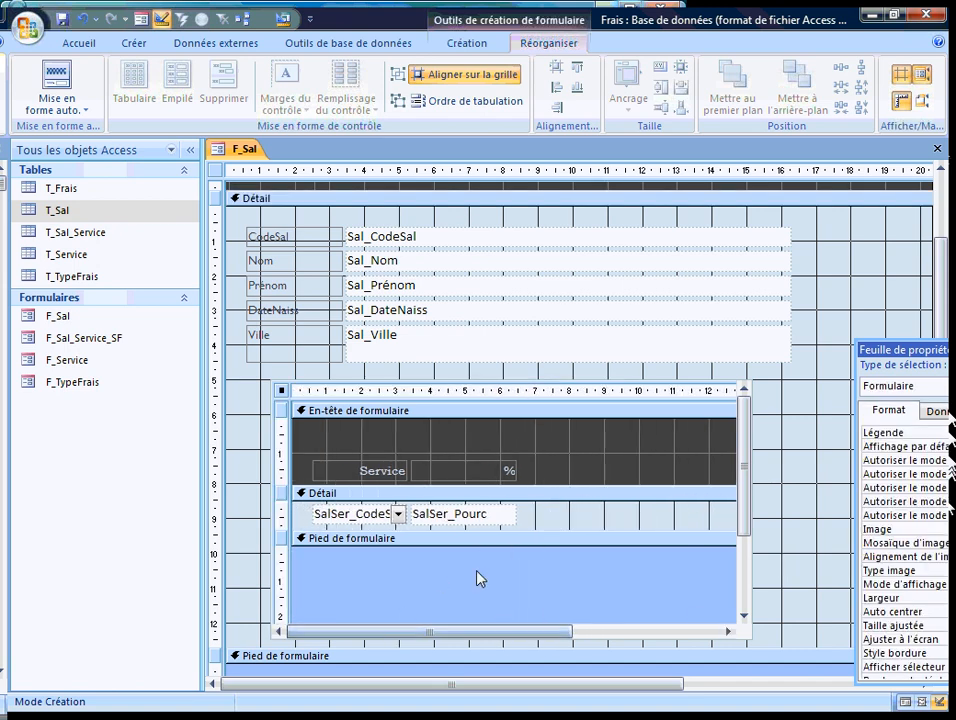
# Step: Display F_Sal in Form view and advance to a new blank employee record
pyautogui.click(72, 45)
pyautogui.click(37, 84)
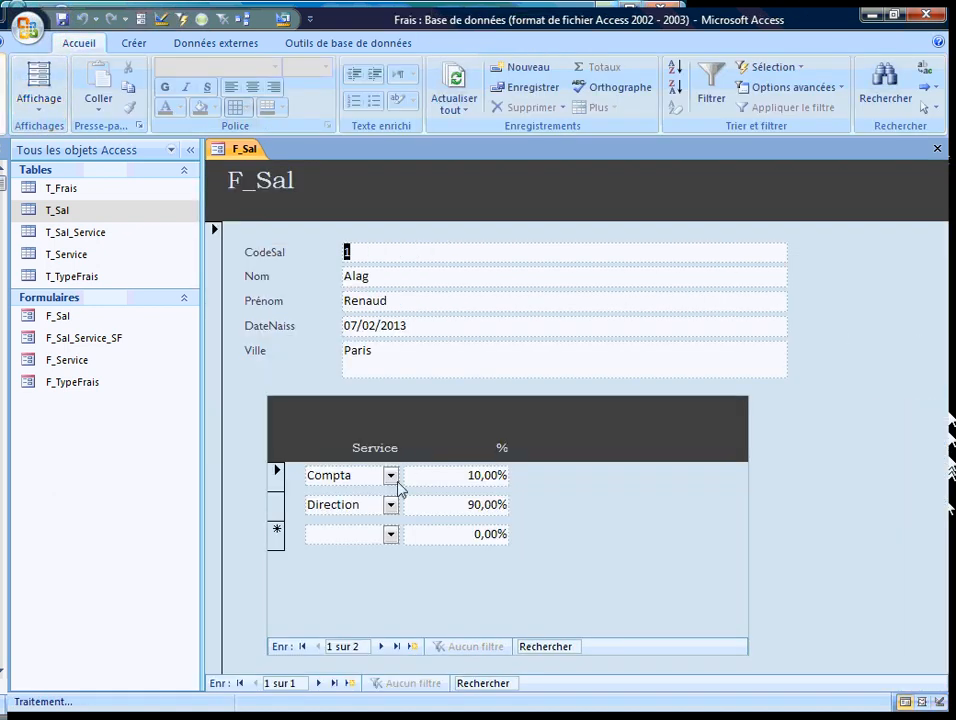
pyautogui.click(321, 686)
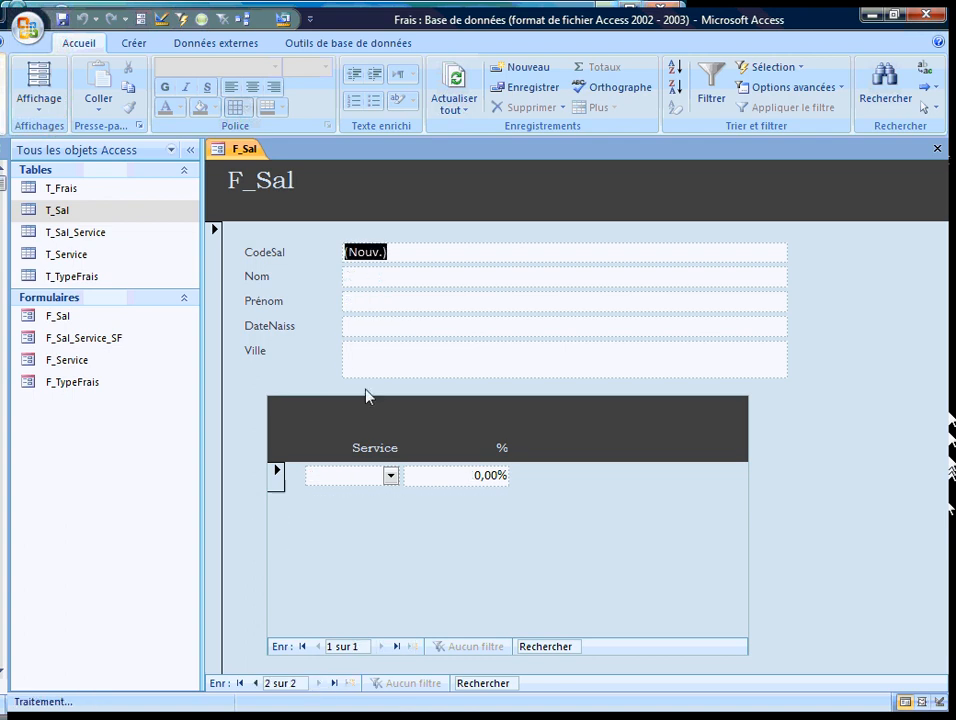
# Step: Enter the new employee's last name in Nom and first name in Prénom, leaving DateNaiss blank
pyautogui.click(352, 273)
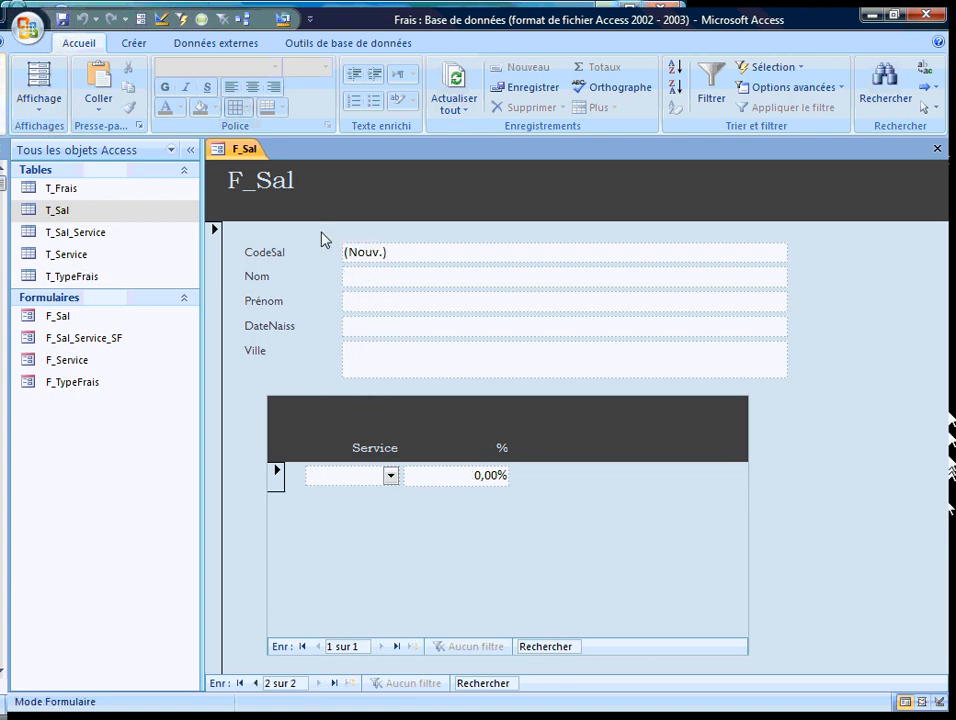
pyautogui.write('µ')
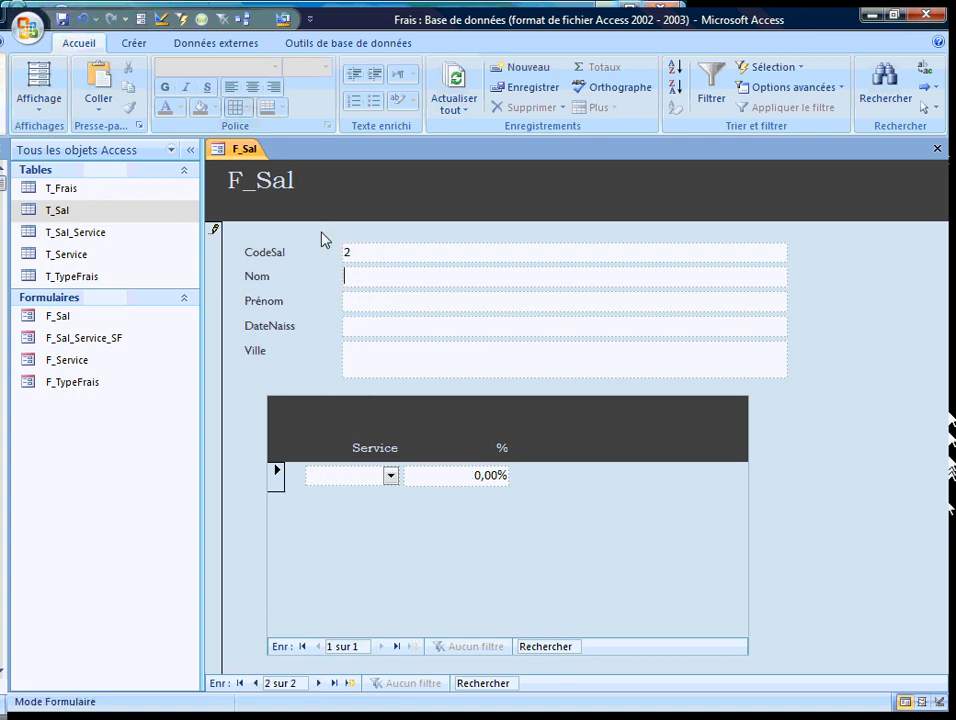
pyautogui.write('ill')
pyautogui.press('Tab')
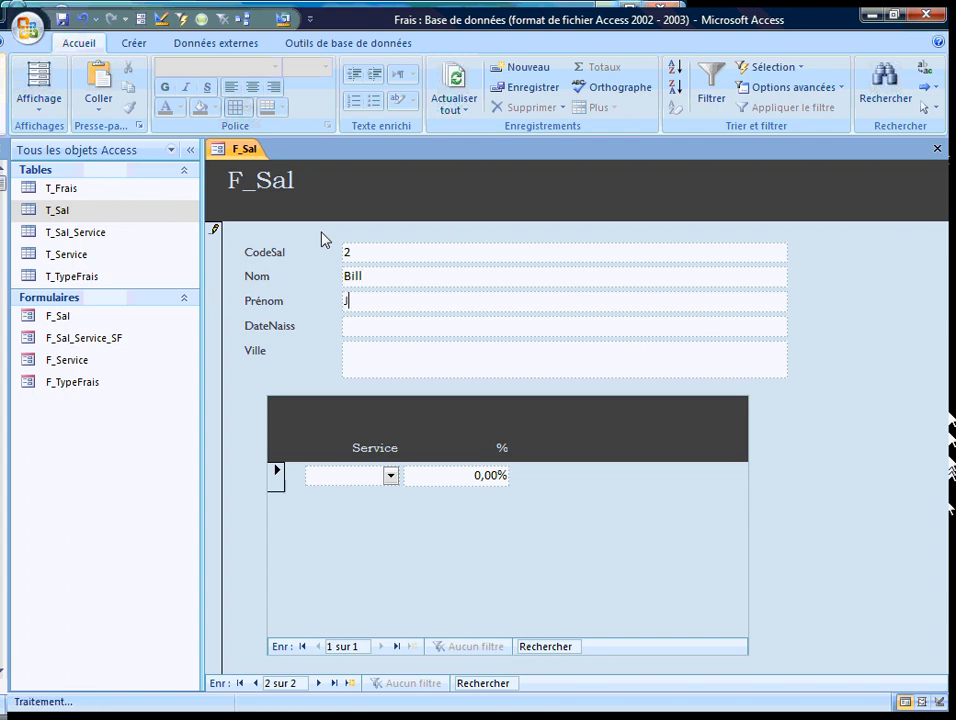
pyautogui.write('Jac')
pyautogui.press('Tab')
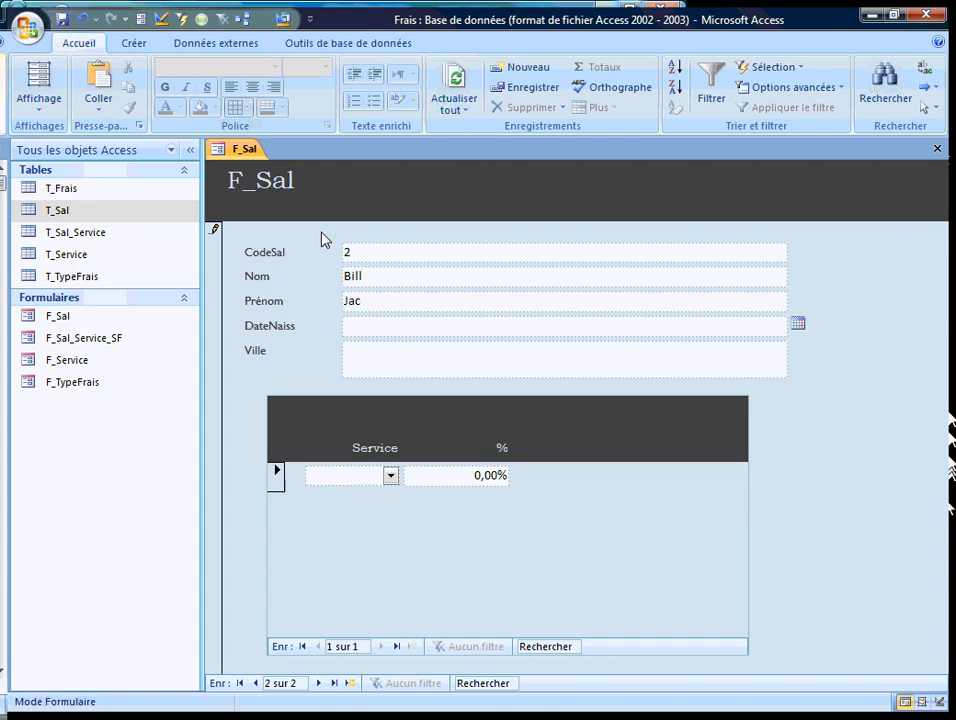
pyautogui.press('Tab')
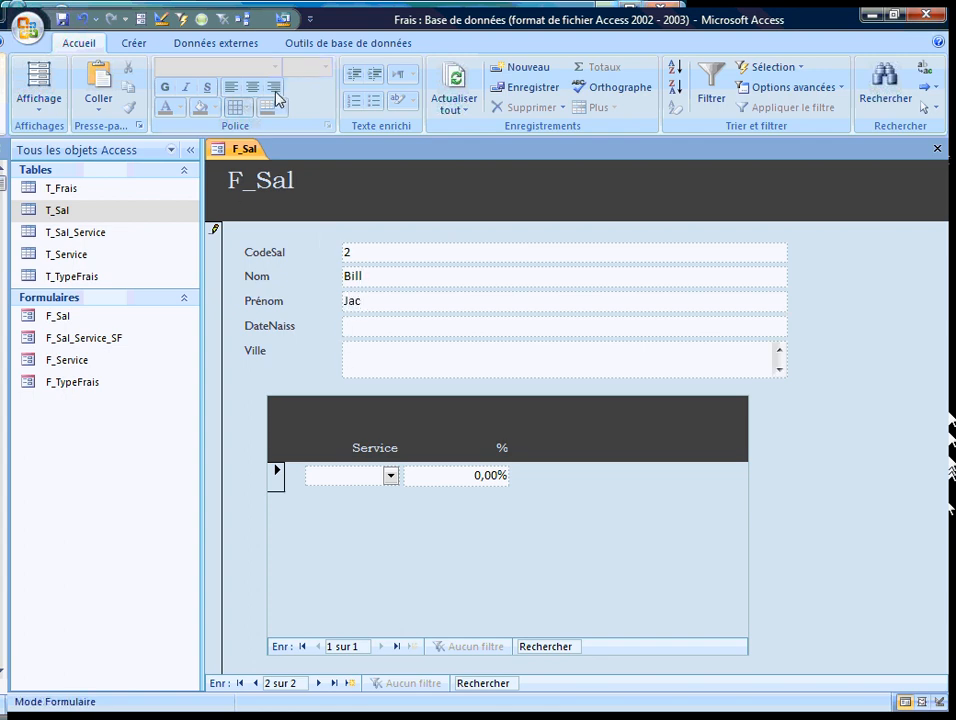
# Step: Assign the Dépôt service to this employee in the subform with a share of 100%
pyautogui.click(390, 476)
pyautogui.click(326, 512)
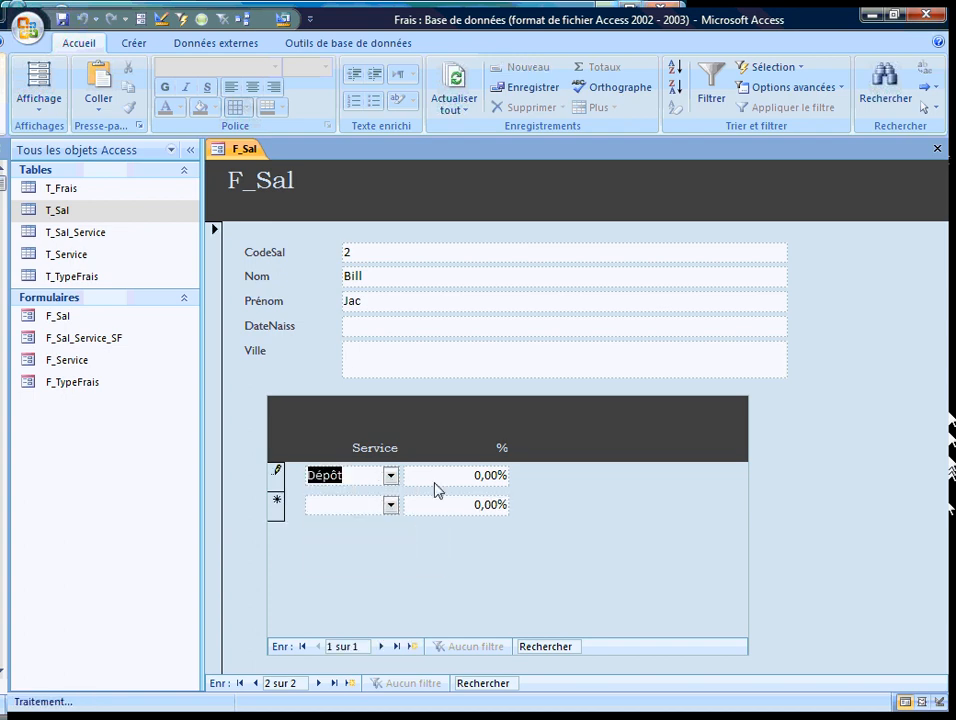
pyautogui.press('Tab')
pyautogui.write('100')
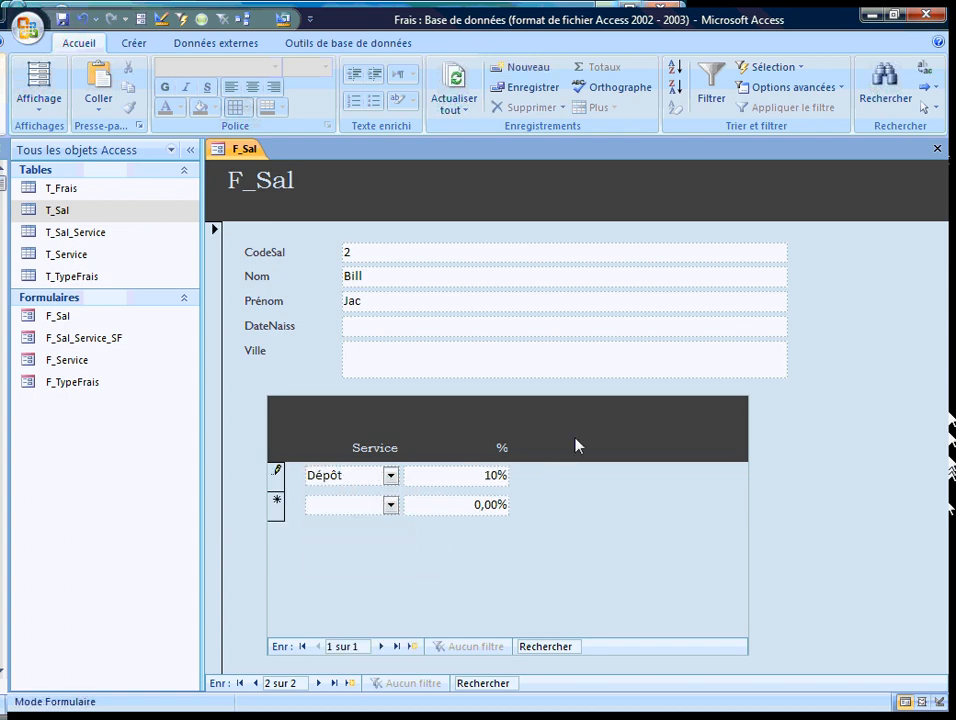
pyautogui.click(338, 506)
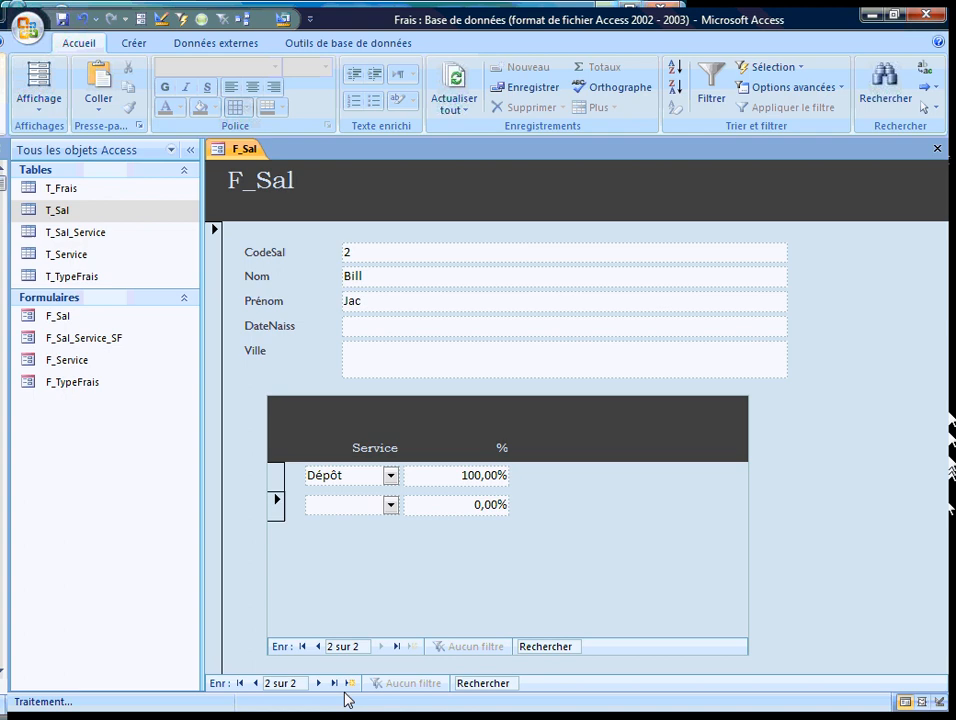
# Step: Add another employee record with a last name and assign it the Compta service at 20%
pyautogui.click(348, 683)
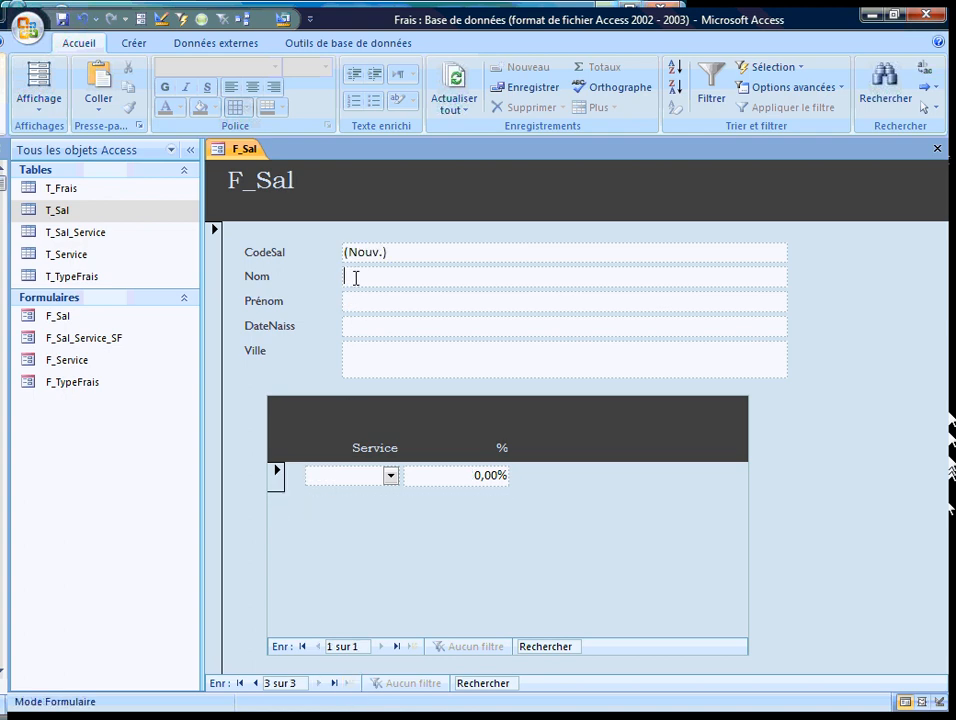
pyautogui.write('Ale')
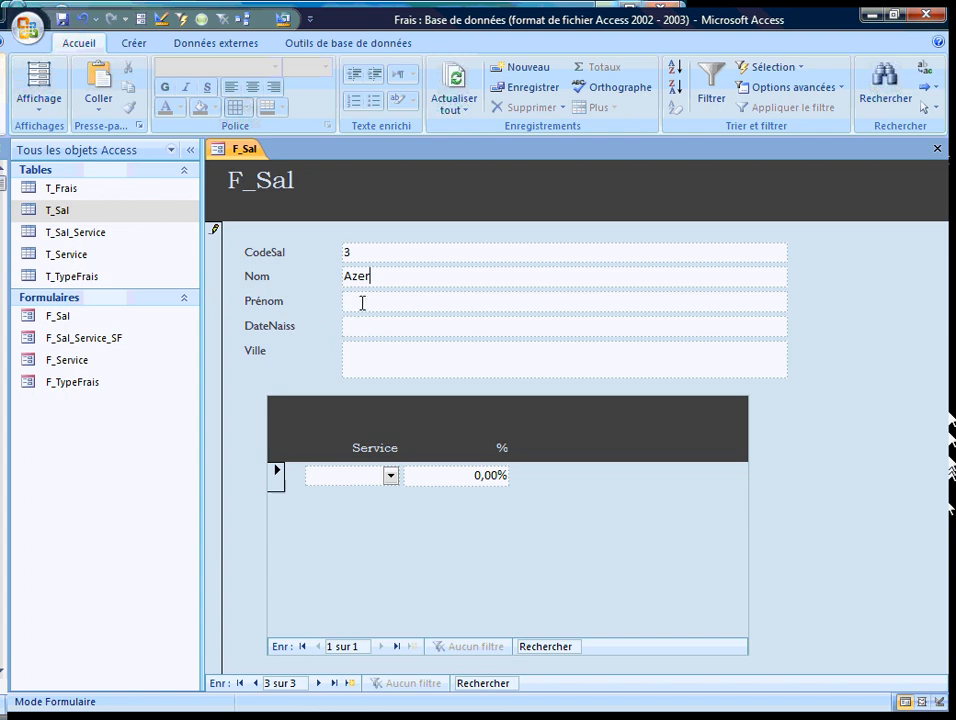
pyautogui.click(390, 475)
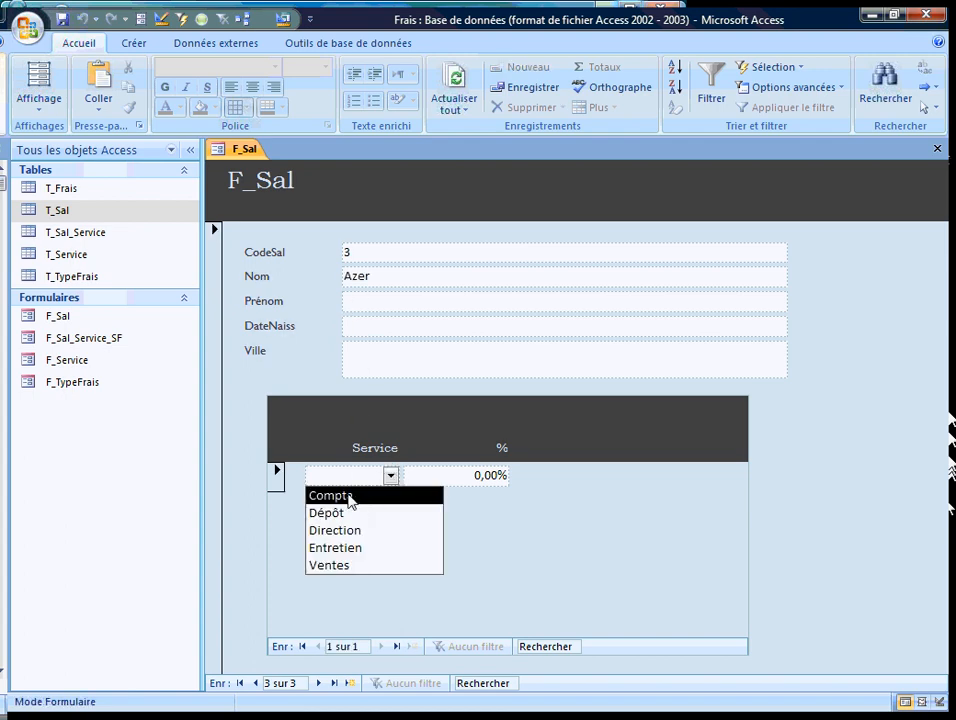
pyautogui.click(352, 493)
pyautogui.press('Tab')
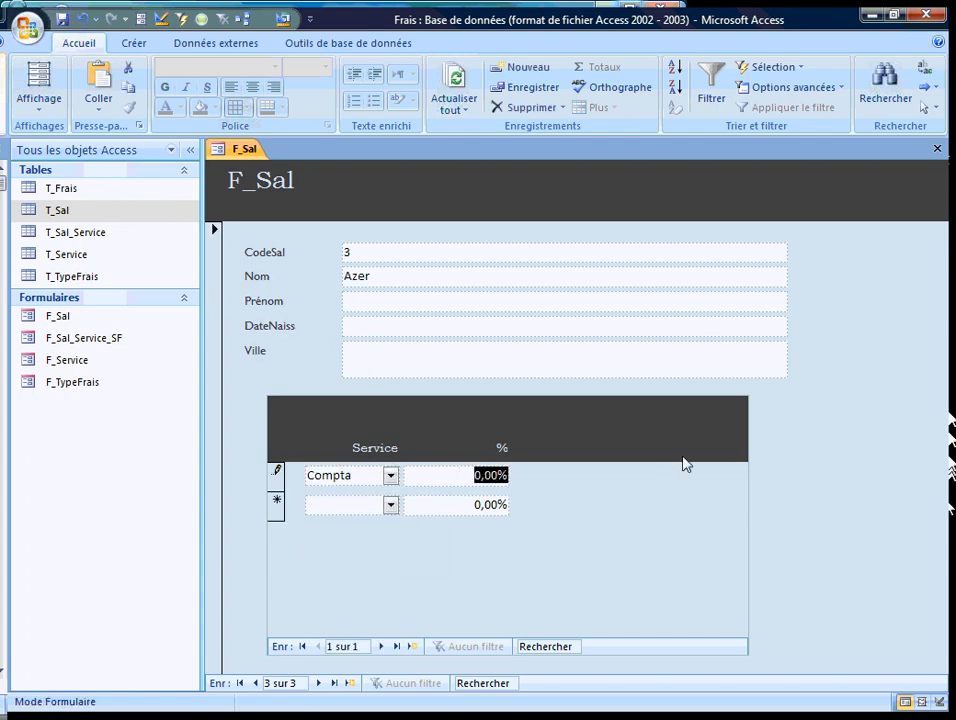
pyautogui.write('20')
# Step: Add a second service row for this employee with Entretien at 80%
pyautogui.click(391, 506)
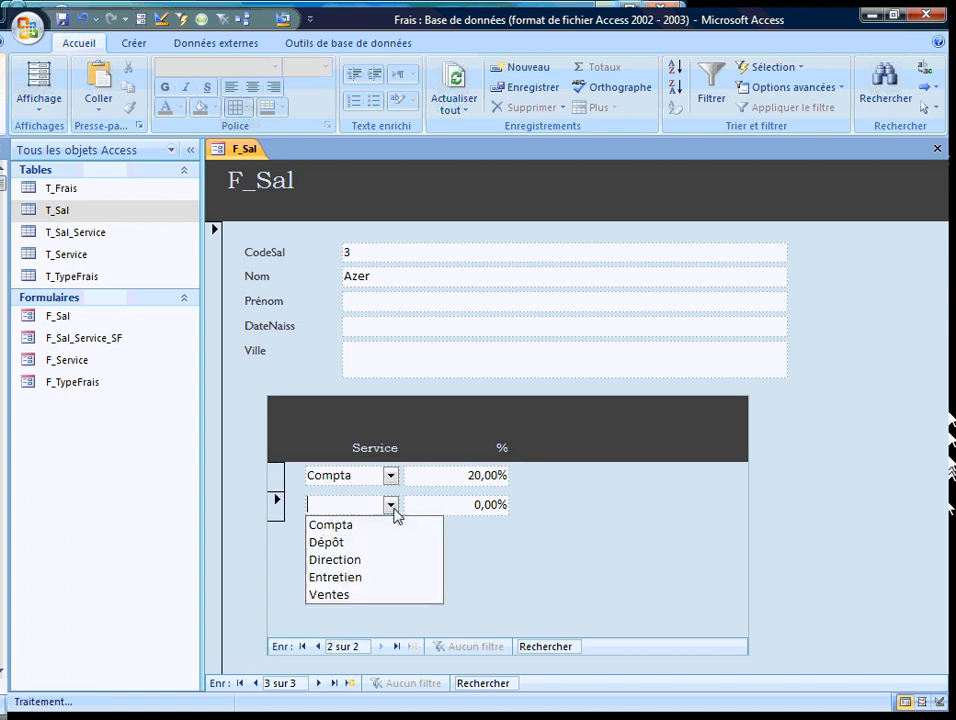
pyautogui.click(348, 578)
pyautogui.press('Tab')
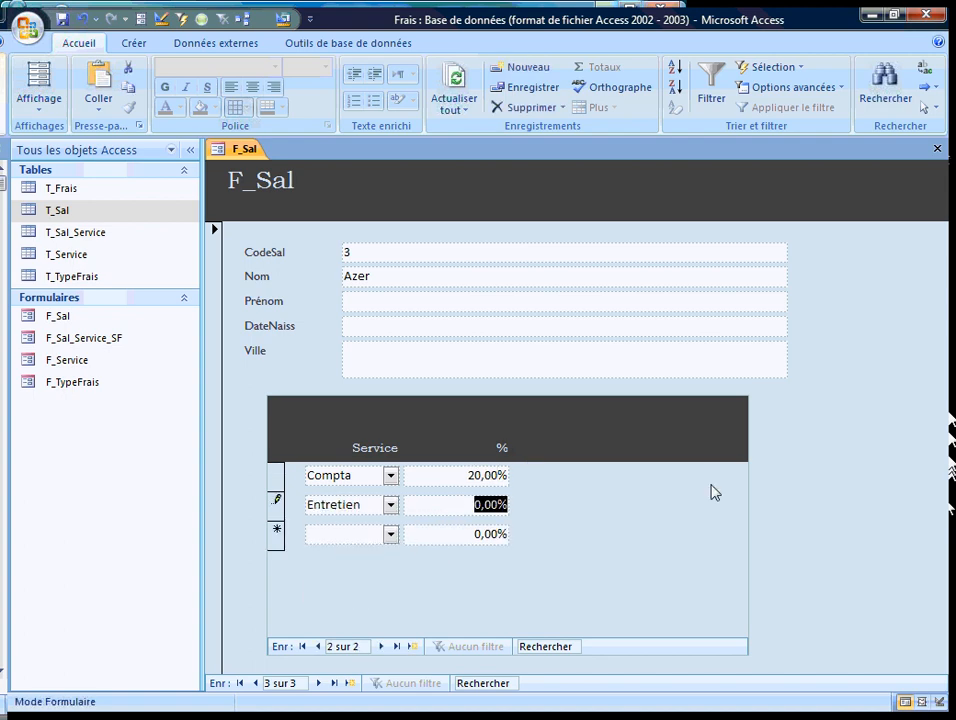
pyautogui.write('80')
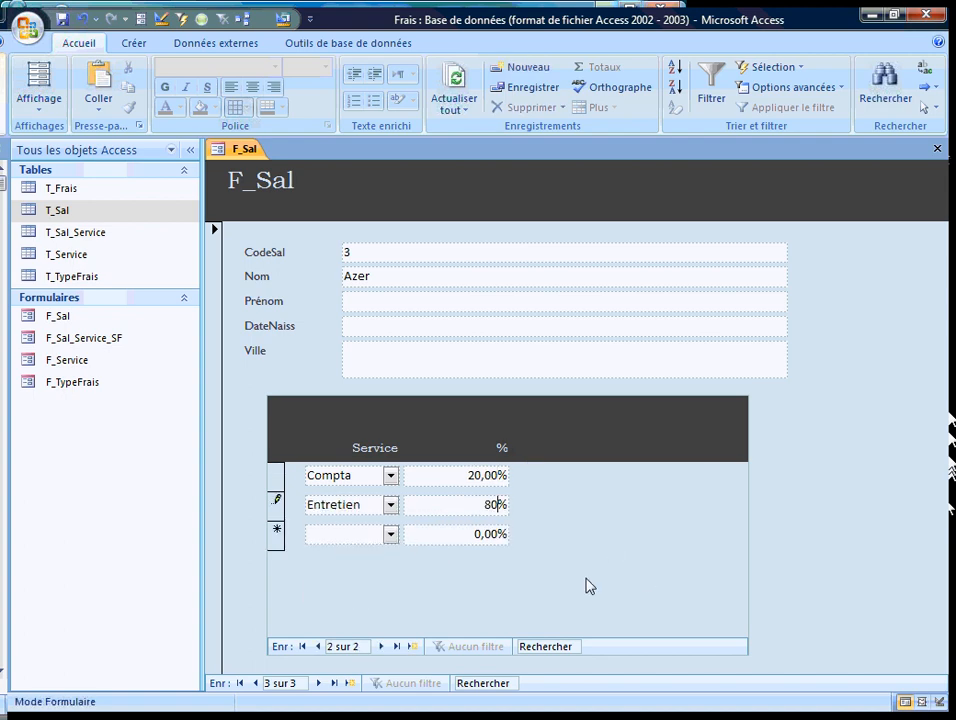
pyautogui.press('Tab')
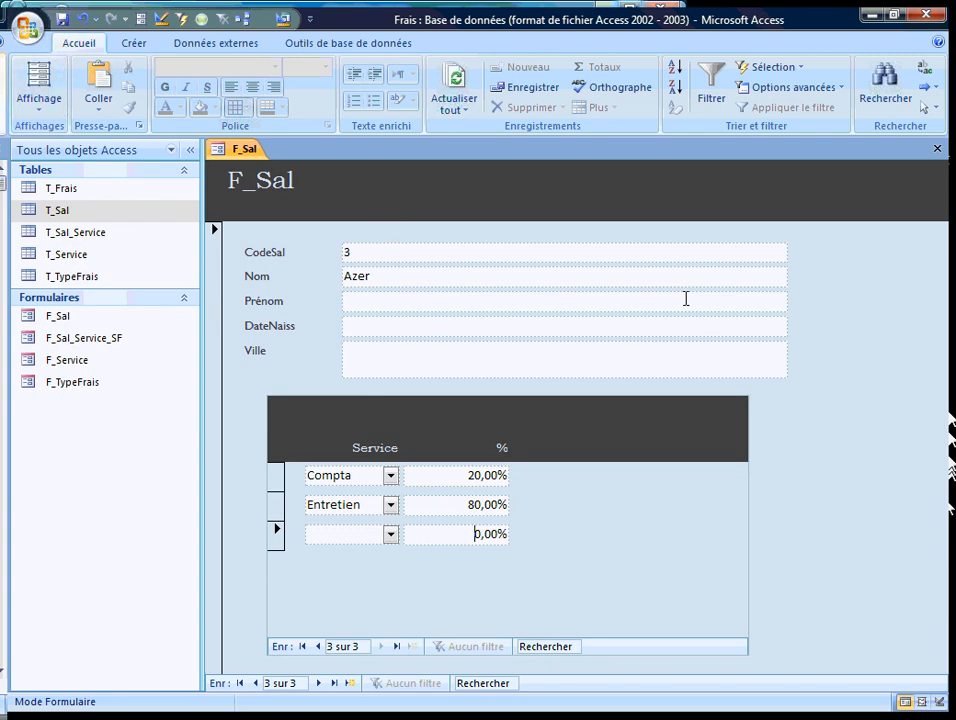
# Step: Return F_Sal to Design view and cut the whole F_Sal_Service_SF subform control out of the Détail section
pyautogui.rightClick(843, 287)
pyautogui.click(792, 334)
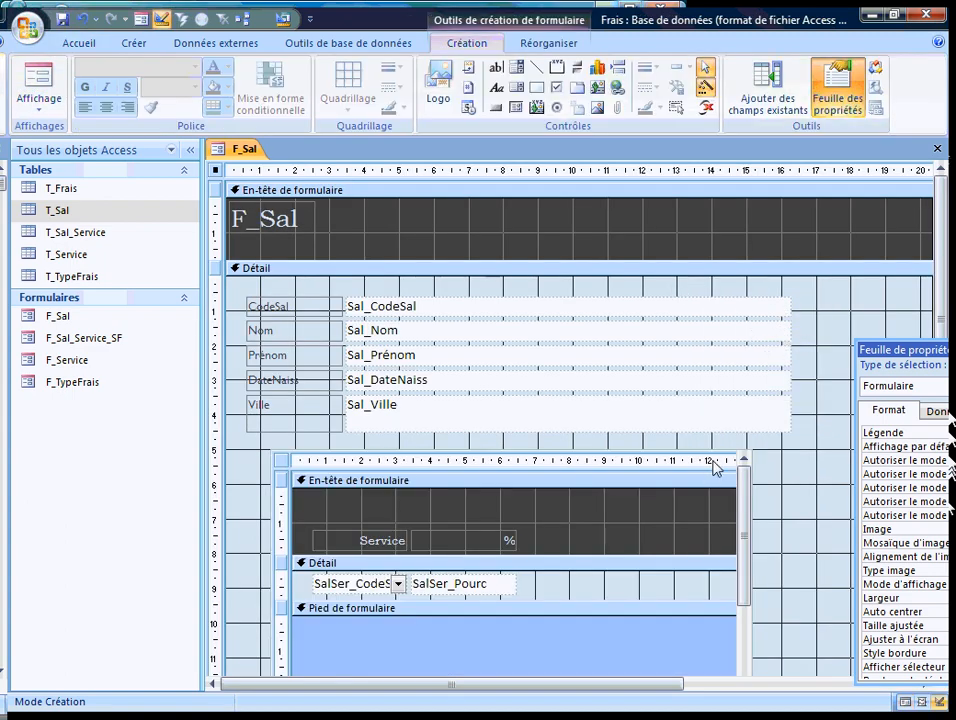
pyautogui.click(330, 461)
pyautogui.click(328, 450)
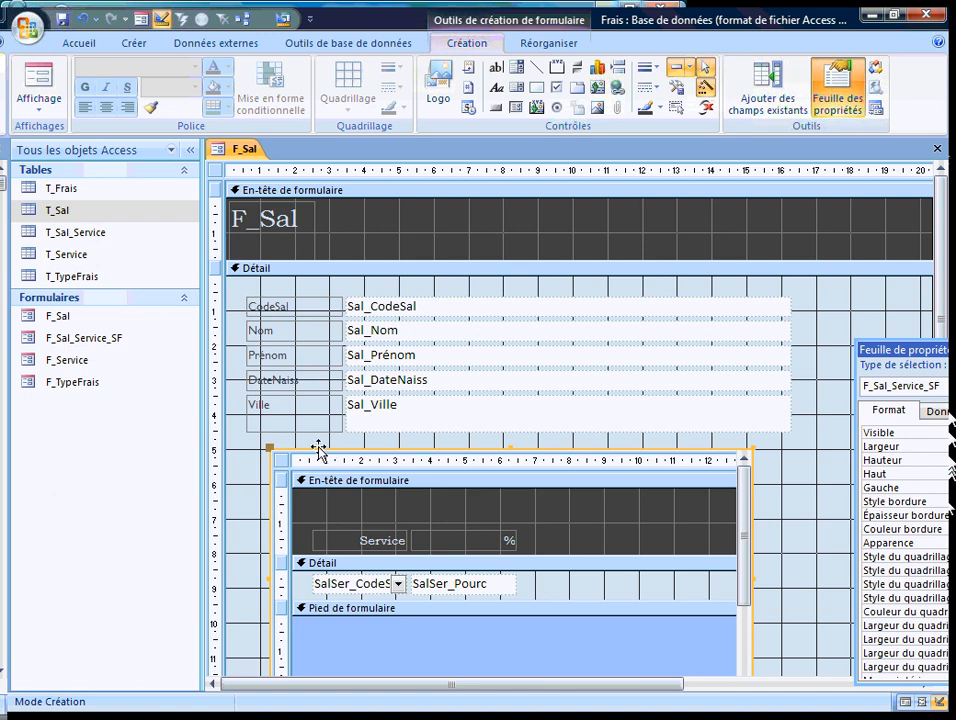
pyautogui.moveTo(316, 447); pyautogui.dragTo(325, 459)
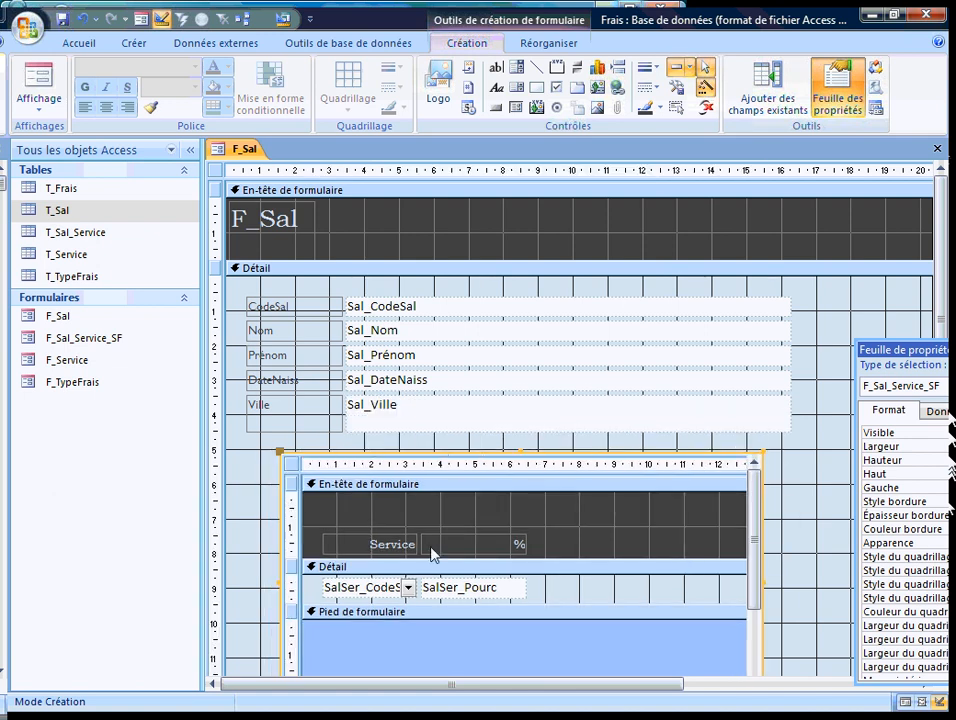
pyautogui.press('Delete')
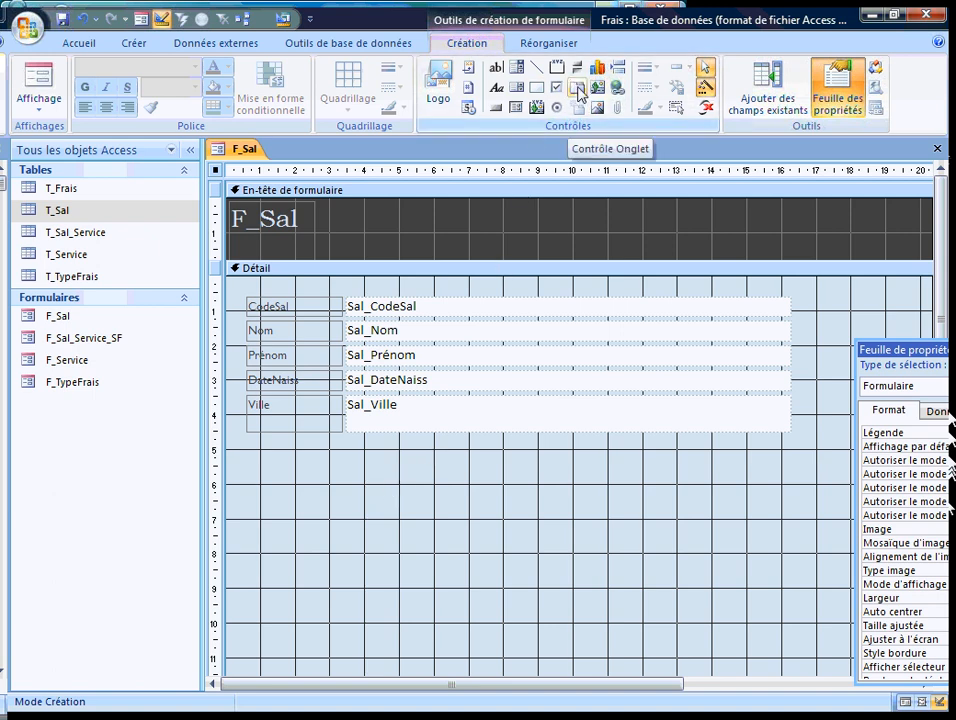
# Step: Draw a tab control (Contrôle Onglet) about 16 by 6 cm below the Ville field and paste the subform into its first page
pyautogui.click(579, 93)
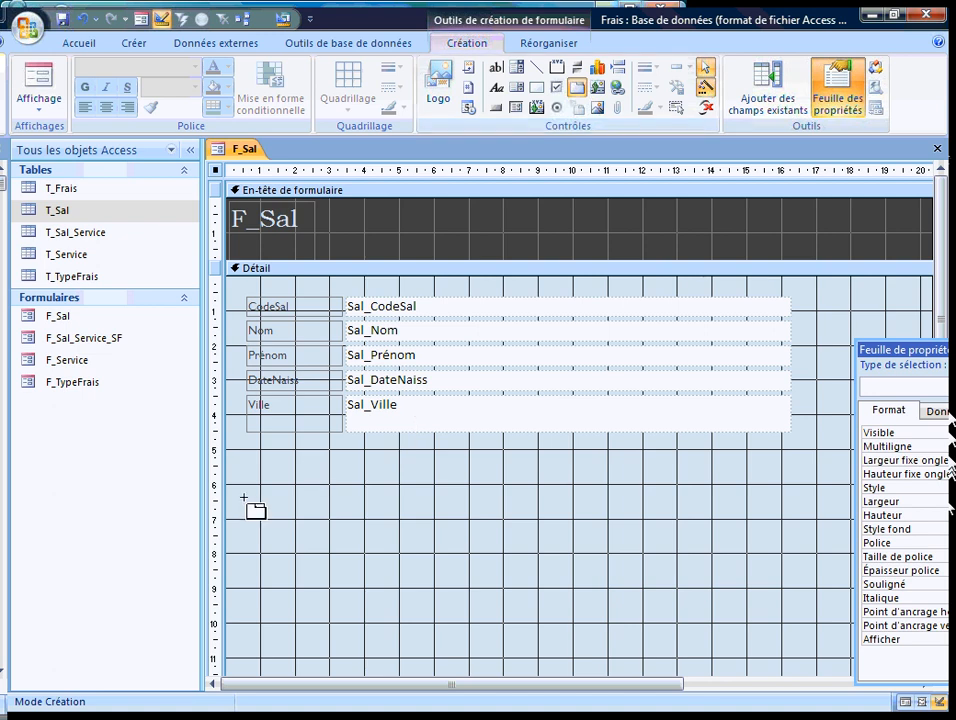
pyautogui.moveTo(236, 450); pyautogui.dragTo(795, 664)
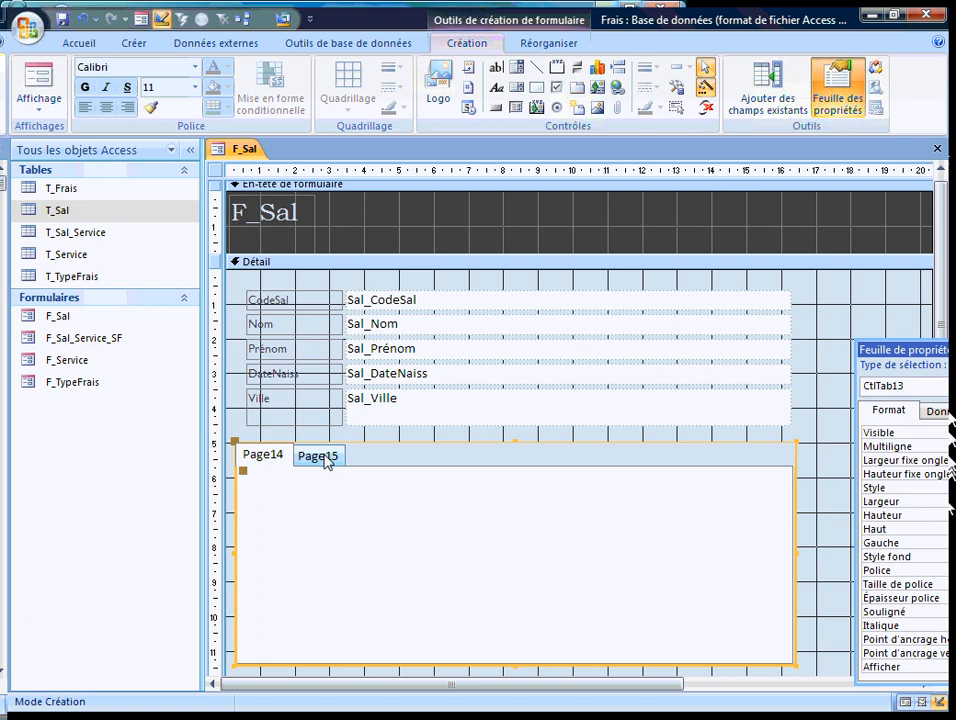
pyautogui.click(282, 458)
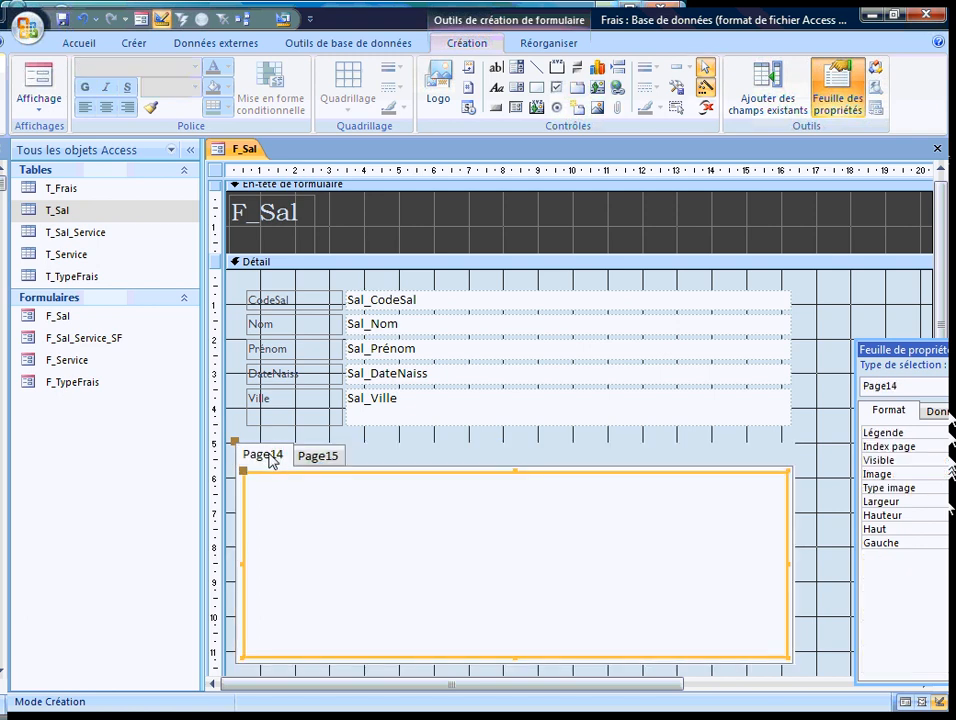
pyautogui.click(272, 459)
pyautogui.hotkey('ctrl', 'v')
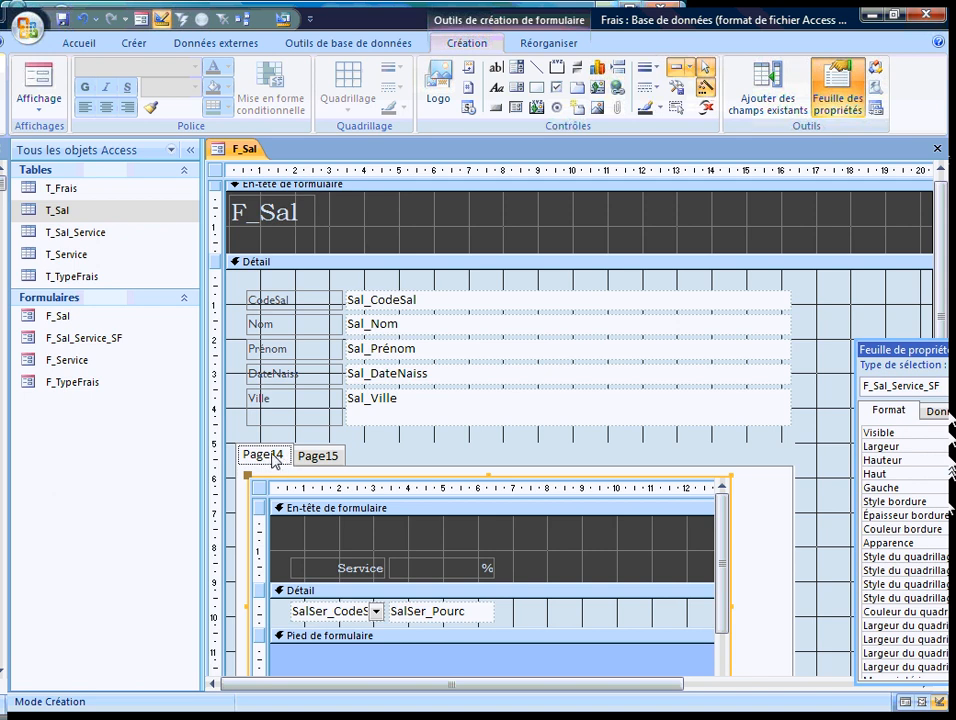
# Step: Move the tab control with its subform up against the bottom of the Ville field, slightly closer to the form's edge
pyautogui.click(360, 450)
pyautogui.moveTo(360, 450); pyautogui.dragTo(353, 436)
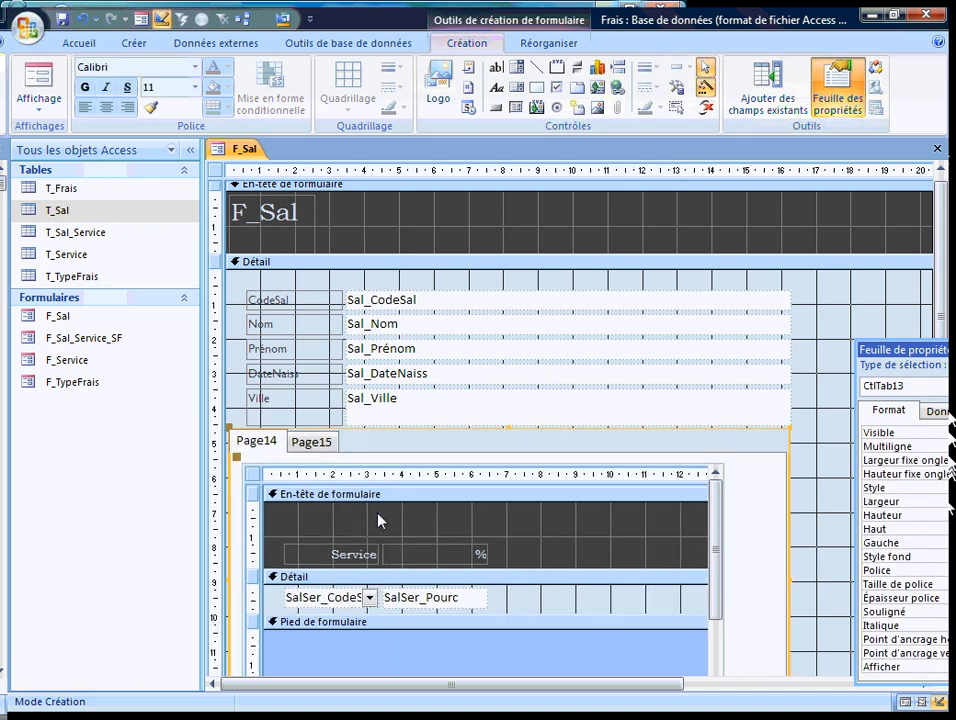
# Step: Set the Légende of the tab control's first page to Services and of its second page to Frais
pyautogui.click(258, 441)
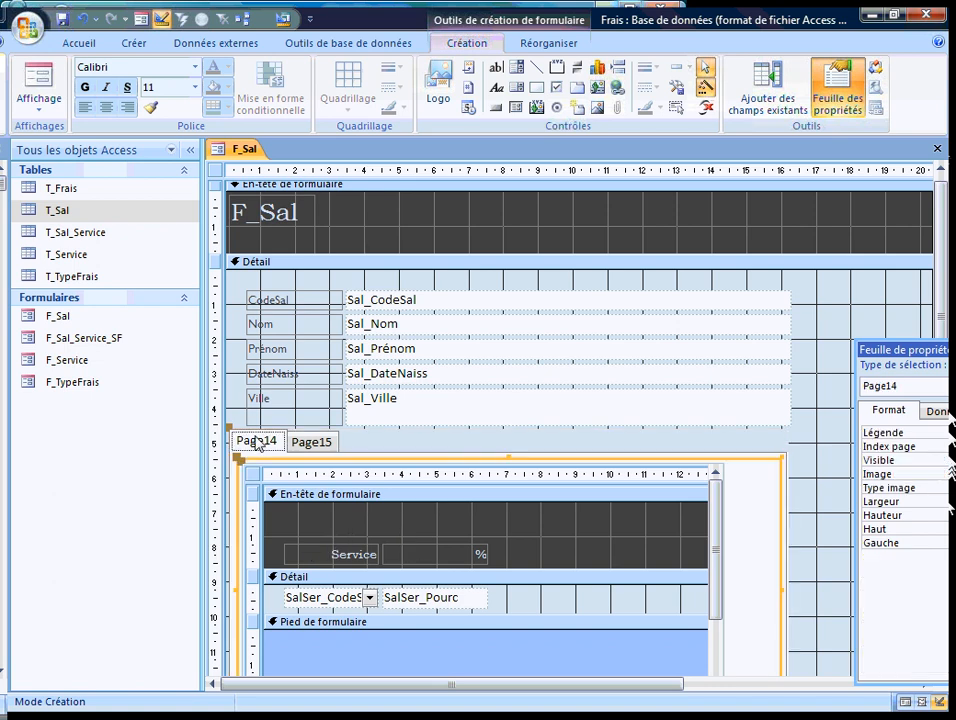
pyautogui.moveTo(905, 352); pyautogui.dragTo(468, 329)
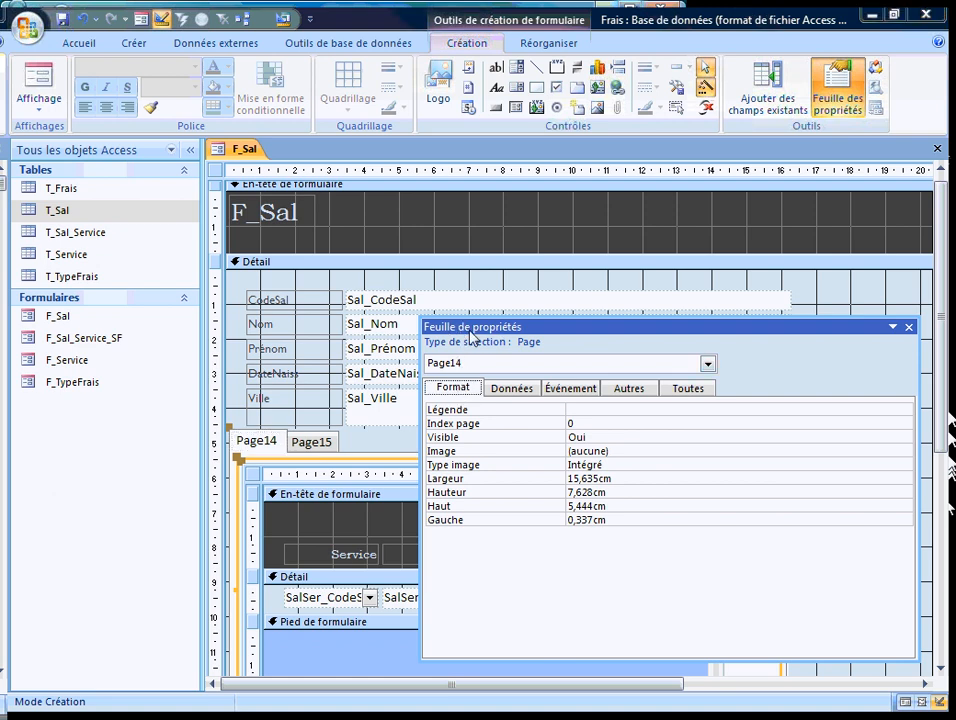
pyautogui.click(587, 409)
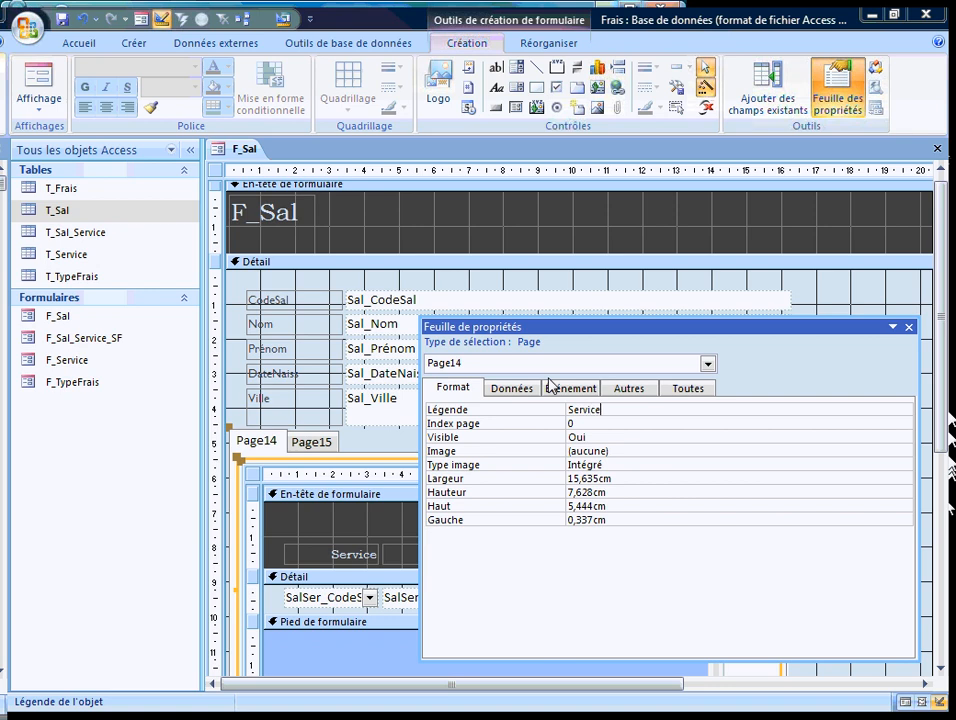
pyautogui.press('Return')
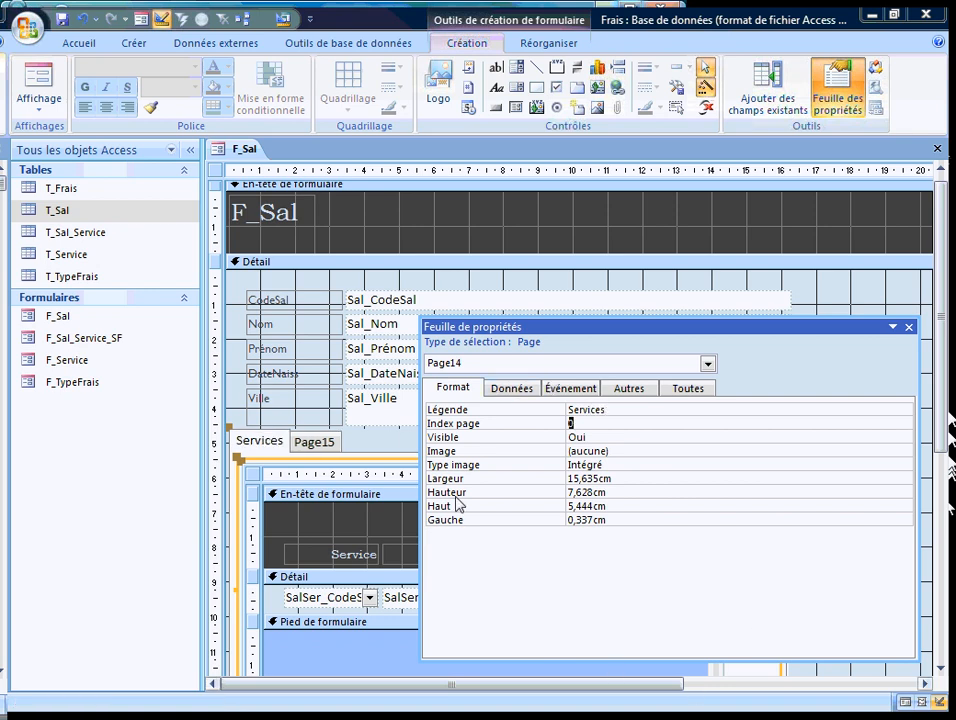
pyautogui.click(322, 445)
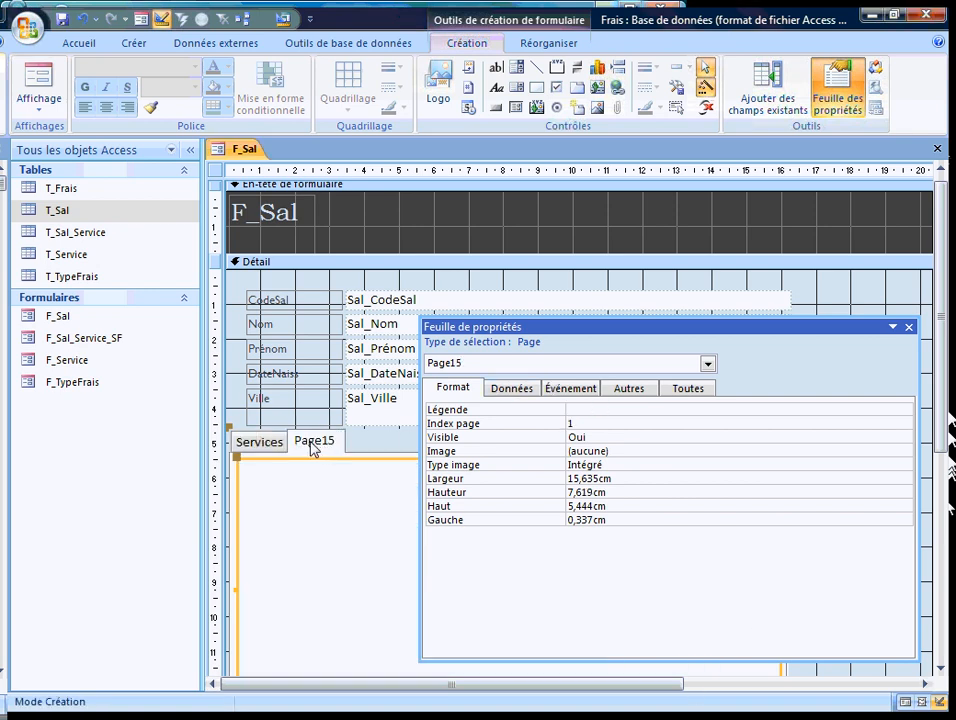
pyautogui.click(577, 408)
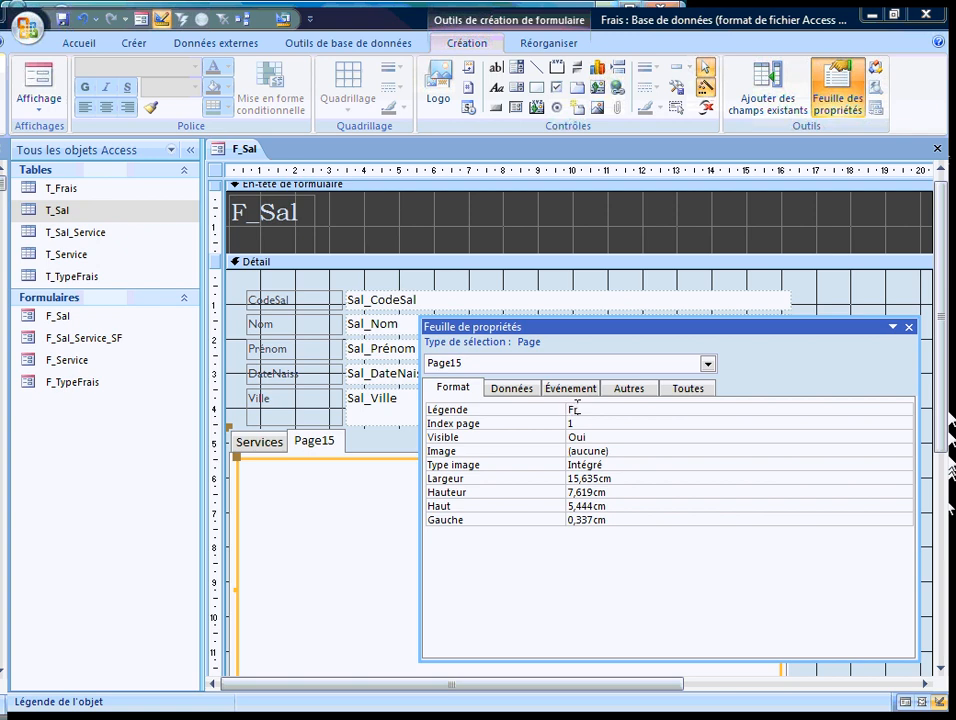
pyautogui.press('Return')
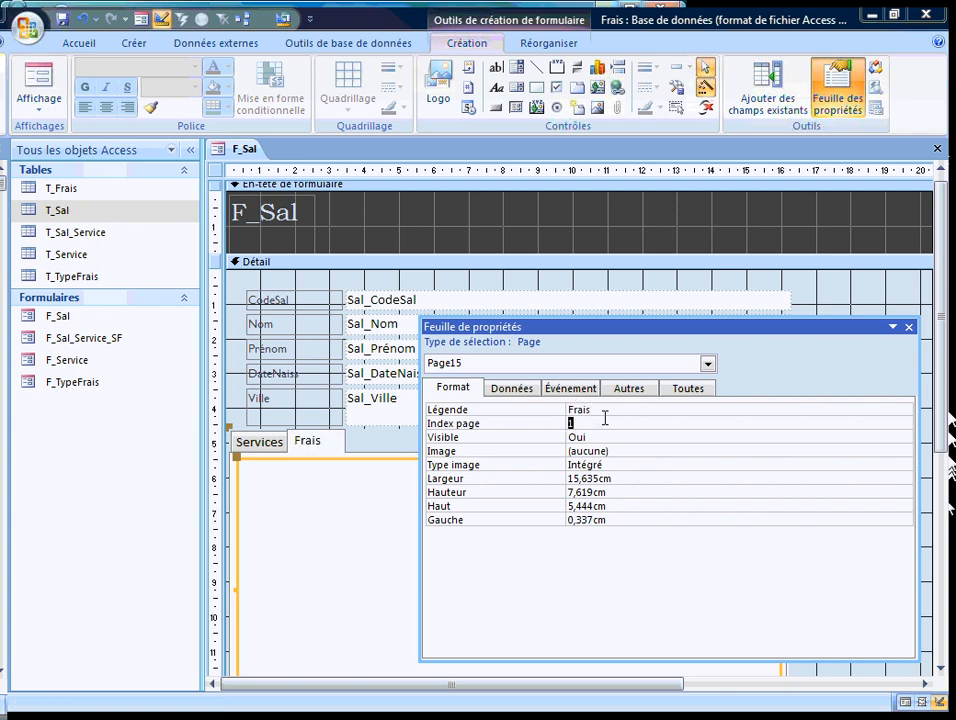
# Step: Show F_Sal in Form view and check the contents of the Services and Frais pages
pyautogui.click(50, 85)
pyautogui.click(304, 397)
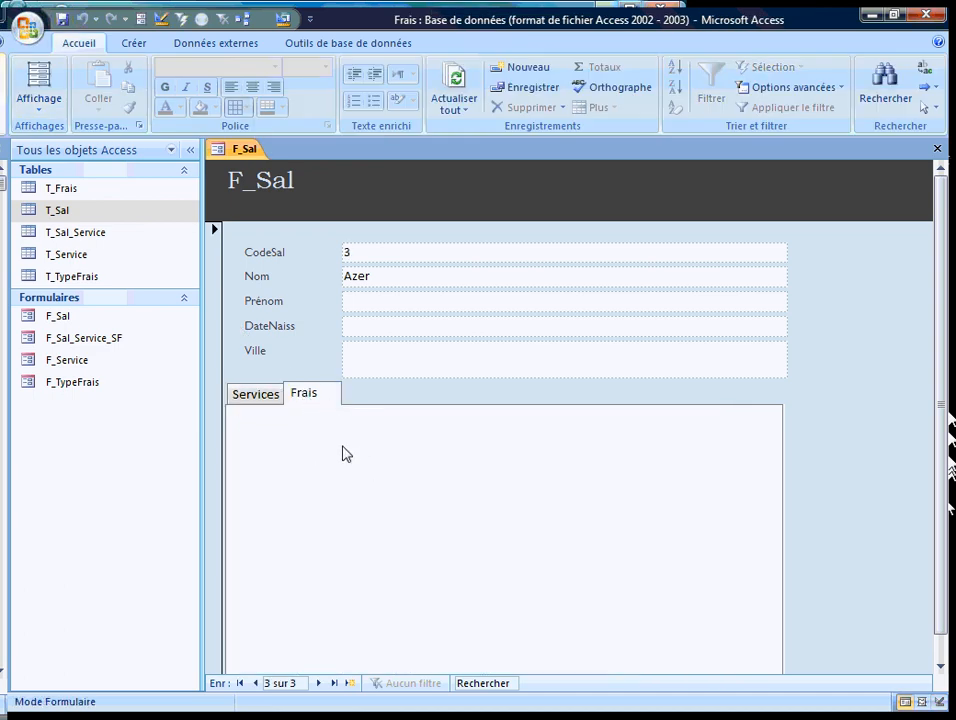
pyautogui.click(256, 395)
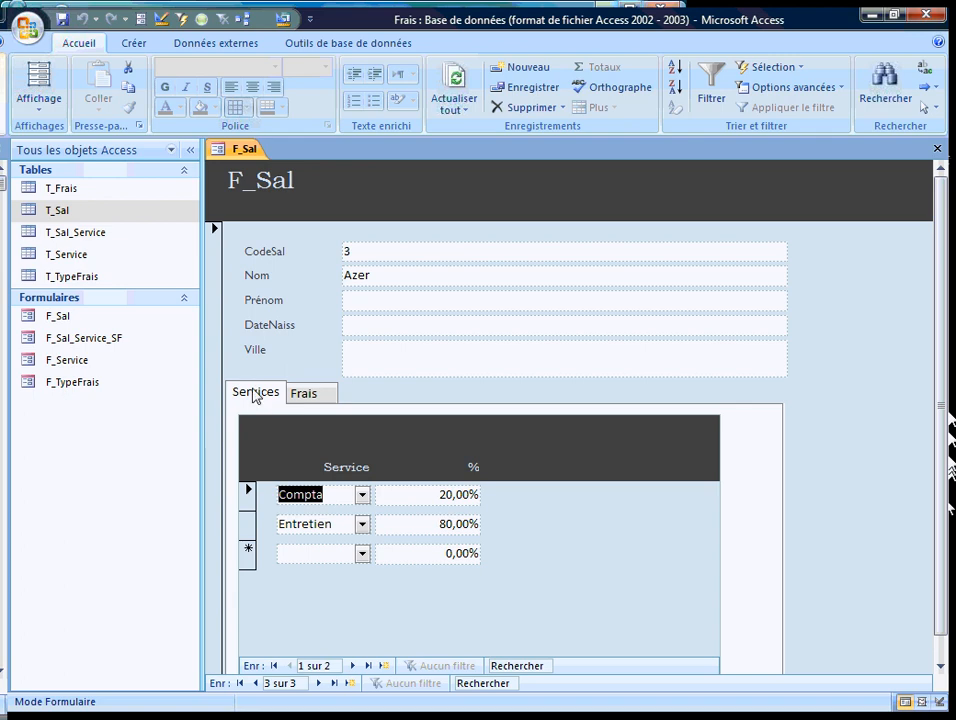
pyautogui.click(306, 396)
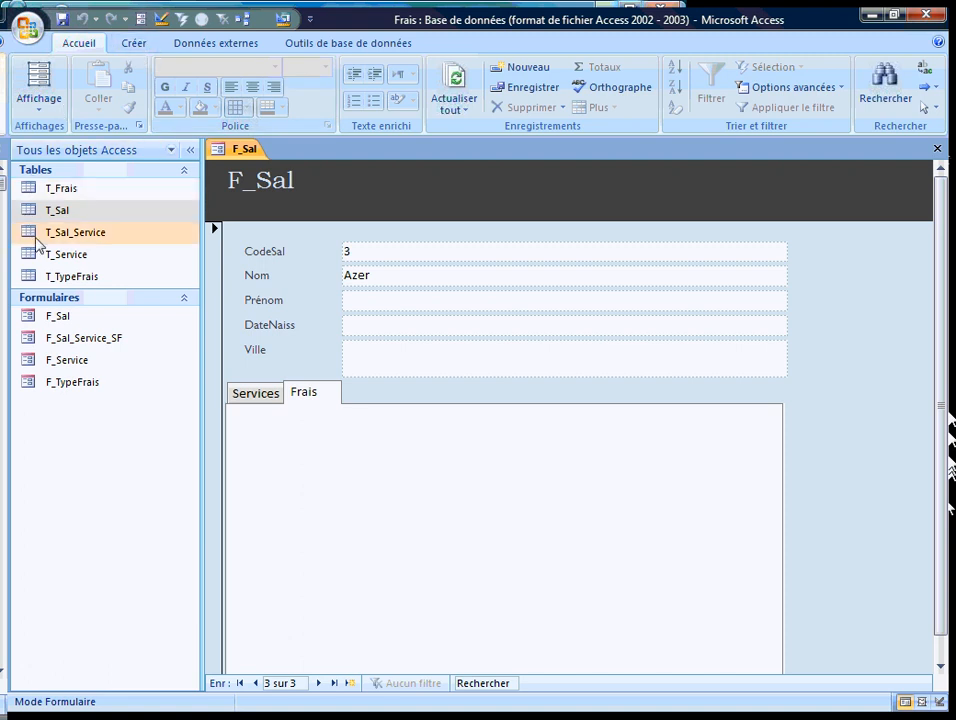
# Step: Start the form wizard (Assistant Formulaire) on T_Frais and select all its fields except Frais_NumFrais
pyautogui.click(46, 190)
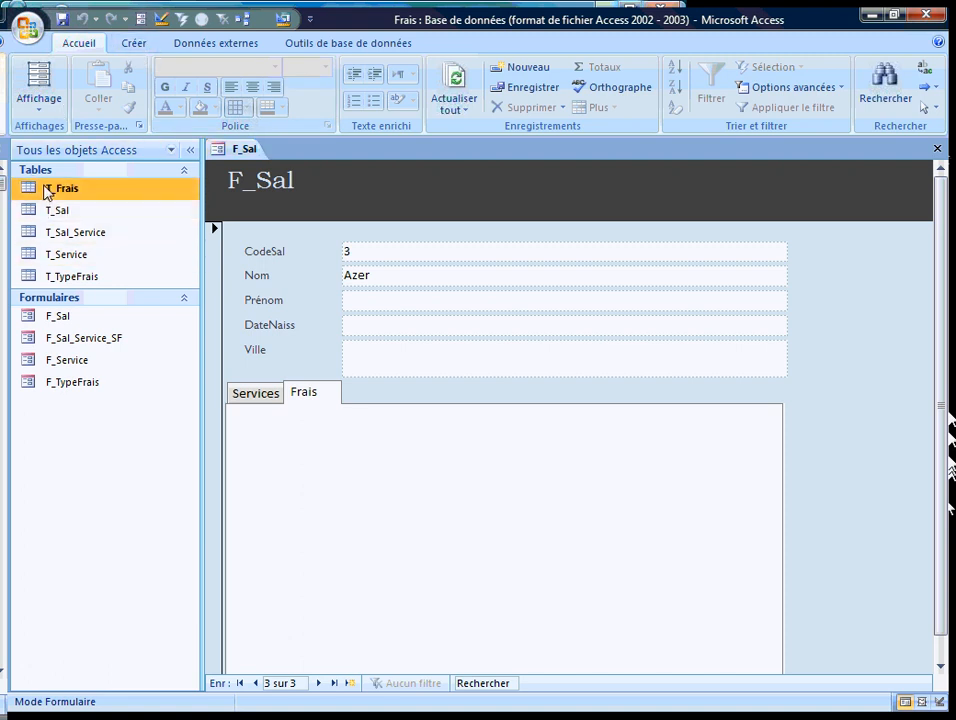
pyautogui.click(134, 45)
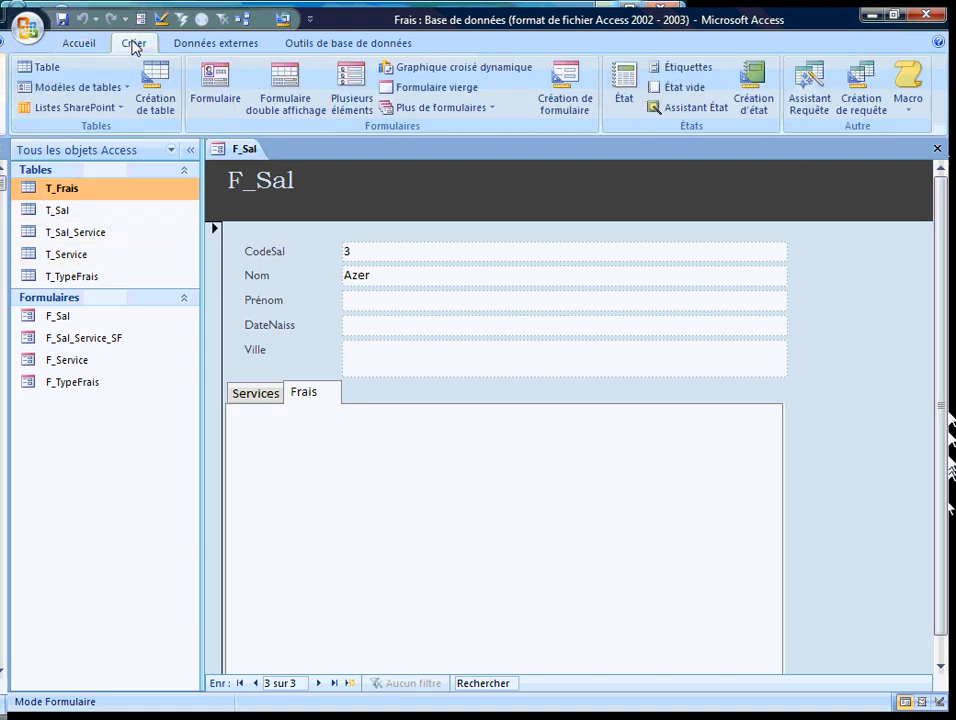
pyautogui.click(468, 110)
pyautogui.click(460, 139)
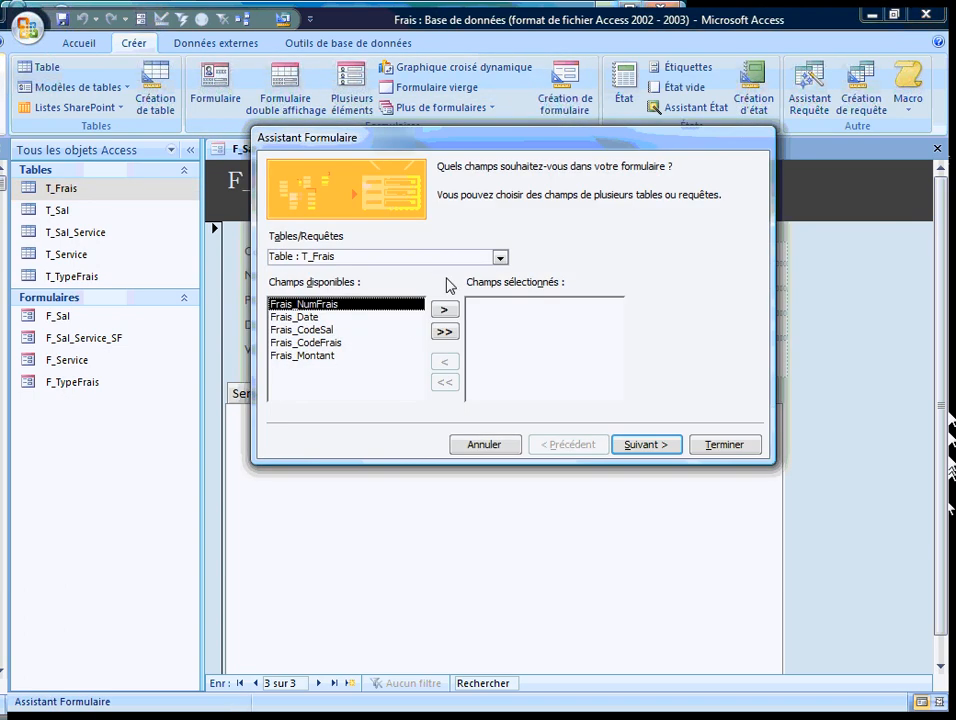
pyautogui.click(445, 331)
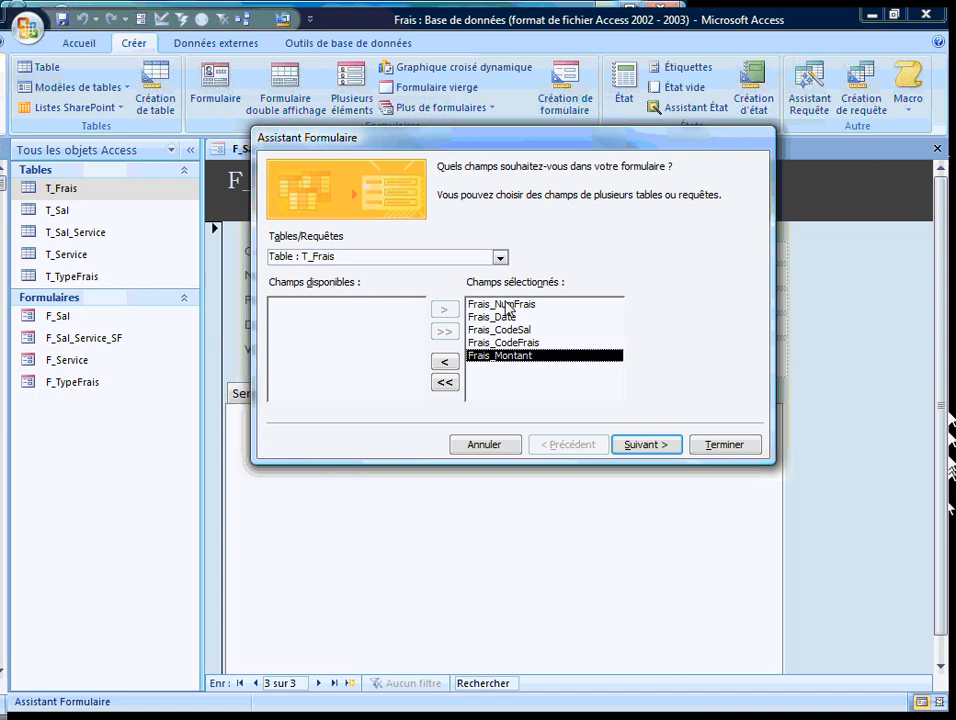
pyautogui.click(489, 305)
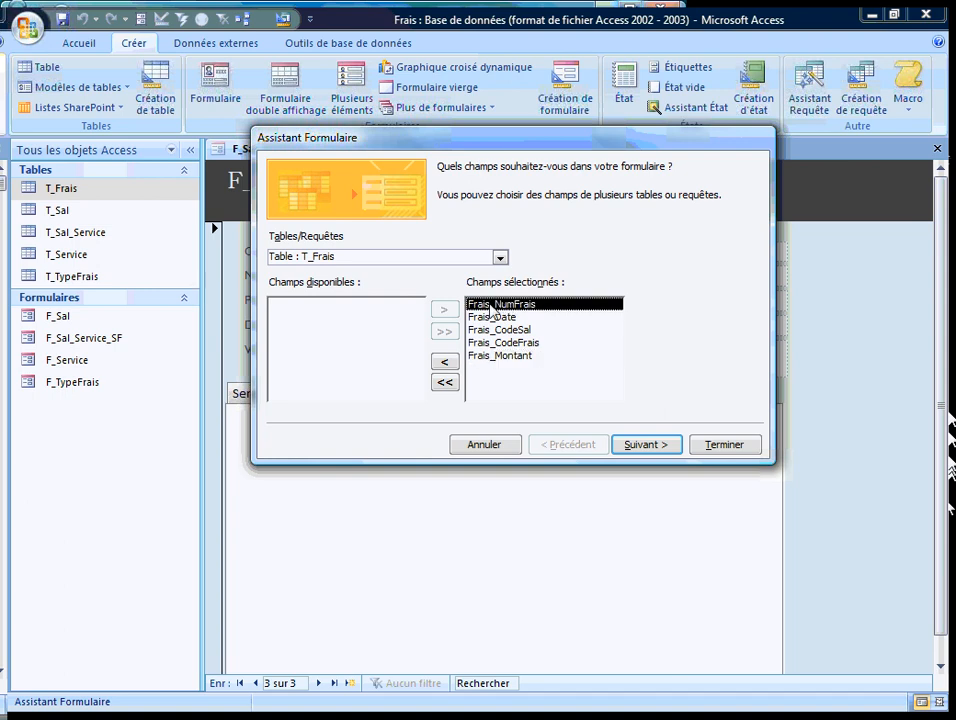
pyautogui.click(445, 362)
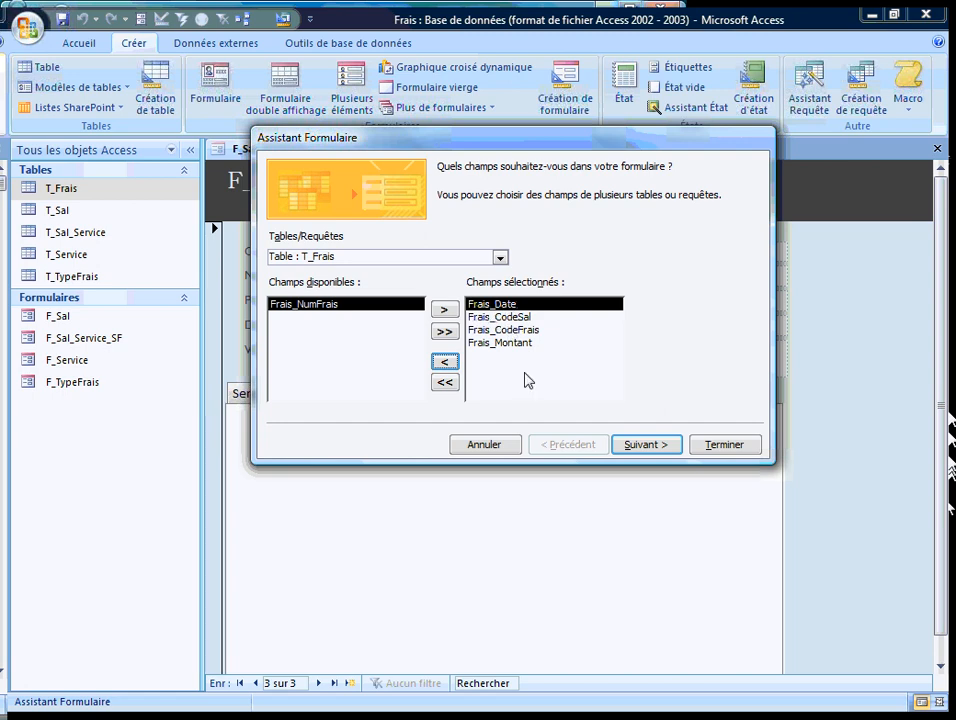
# Step: Choose the Tabulaire layout and the Origine style, title the form F_Sal_Frais_SF and finish the wizard
pyautogui.click(647, 444)
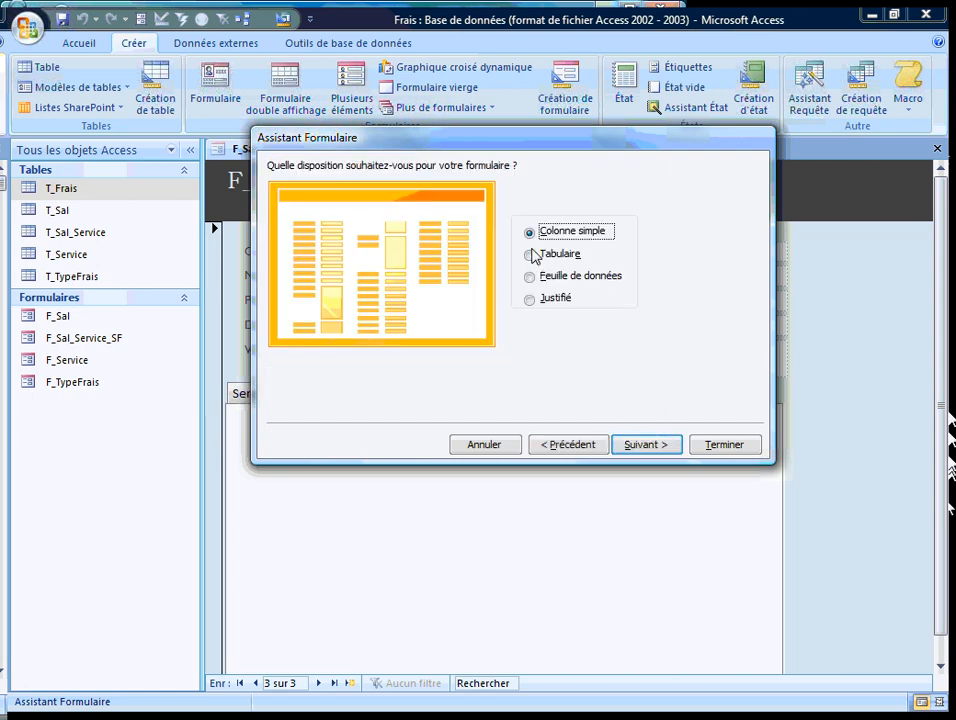
pyautogui.click(538, 254)
pyautogui.click(647, 444)
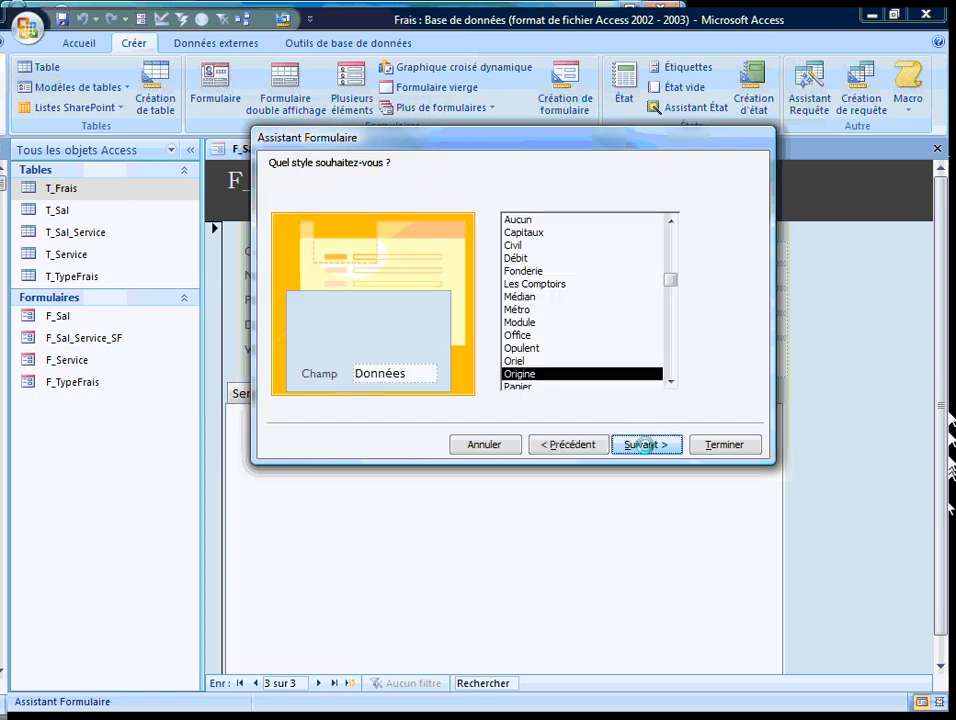
pyautogui.click(647, 444)
pyautogui.moveTo(422, 187); pyautogui.dragTo(406, 188)
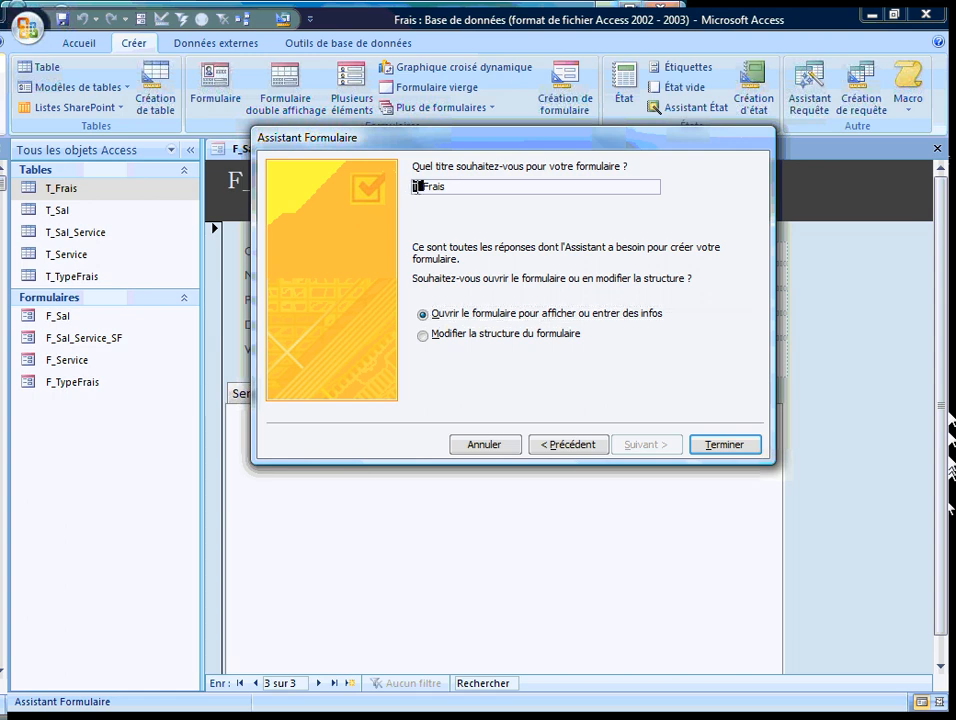
pyautogui.write('F_Sal')
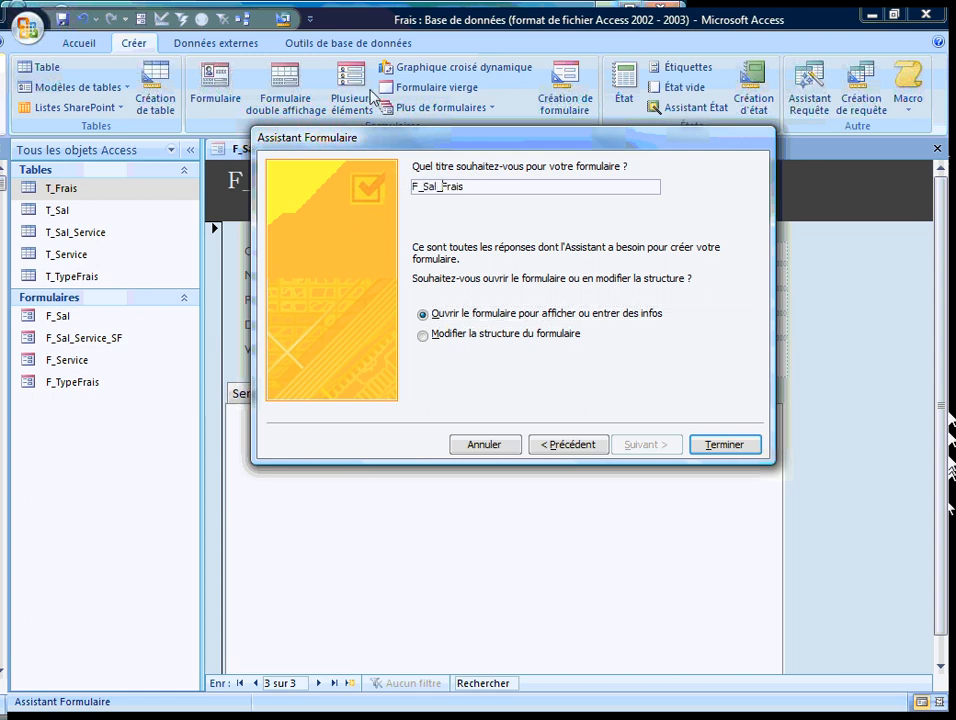
pyautogui.press('End')
pyautogui.click(730, 447)
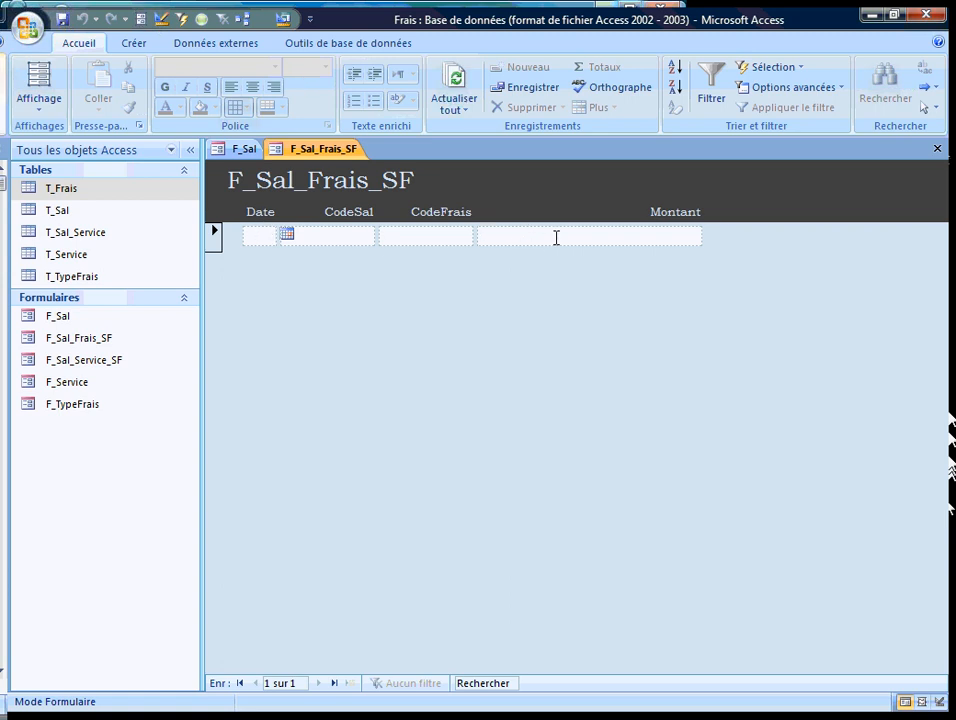
# Step: Enter a test expense dated 15 February 2013 with CodeSal 1, CodeFrais 2 and Montant 200 €
pyautogui.click(287, 233)
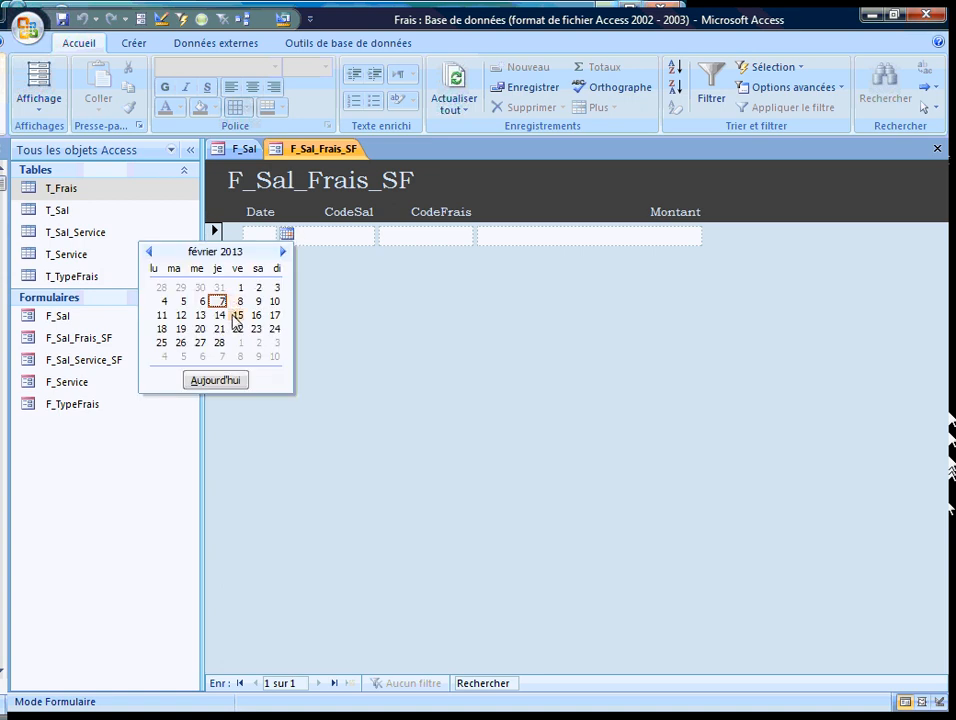
pyautogui.click(237, 315)
pyautogui.click(312, 231)
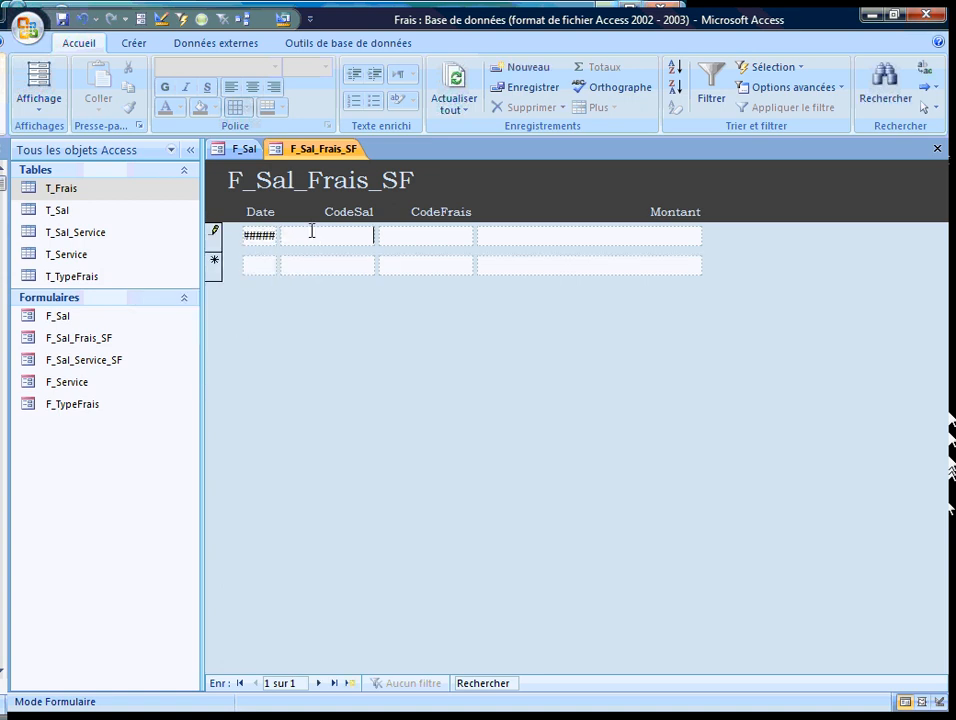
pyautogui.write('1')
pyautogui.click(432, 234)
pyautogui.press('Tab')
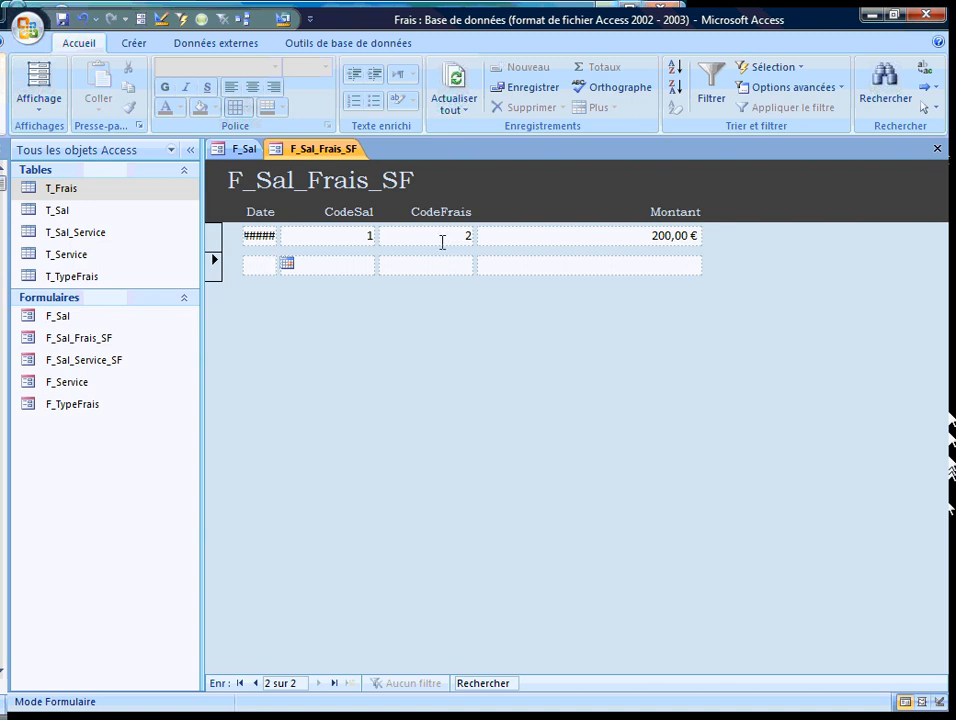
# Step: Switch F_Sal_Frais_SF to Design view and widen the Date column to about 2 cm so full dates fit
pyautogui.rightClick(497, 358)
pyautogui.click(524, 407)
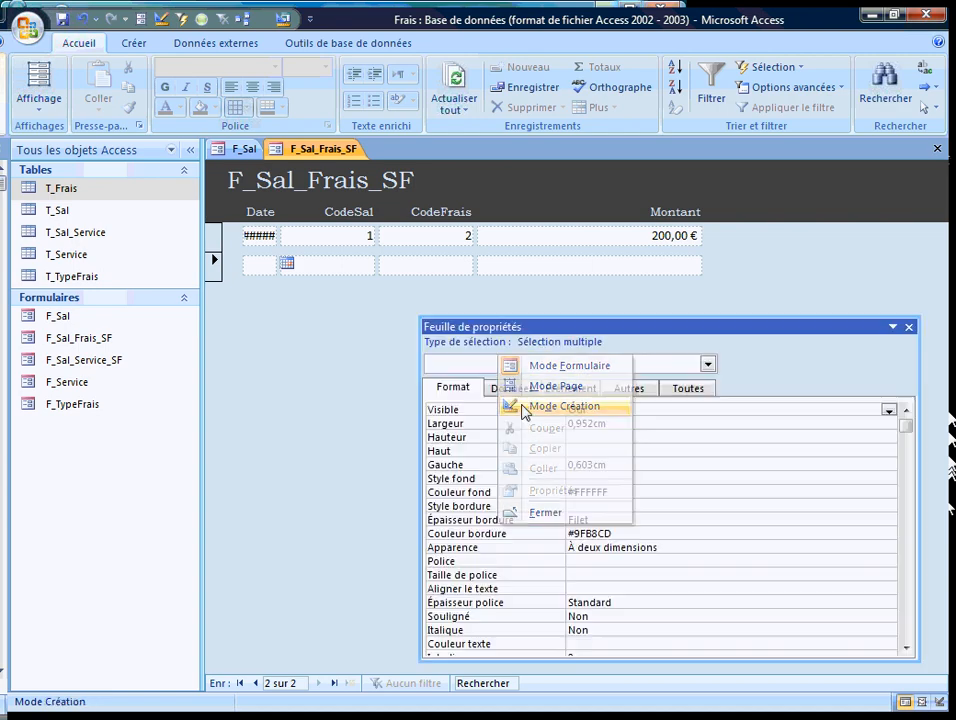
pyautogui.click(524, 407)
pyautogui.click(276, 363)
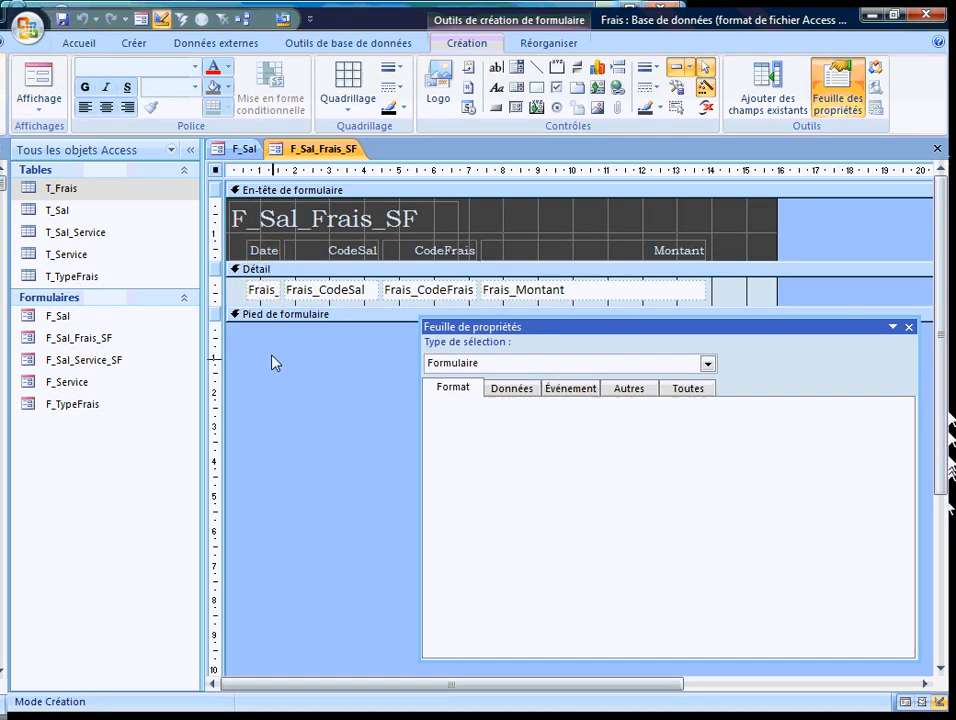
pyautogui.moveTo(258, 303); pyautogui.dragTo(292, 250)
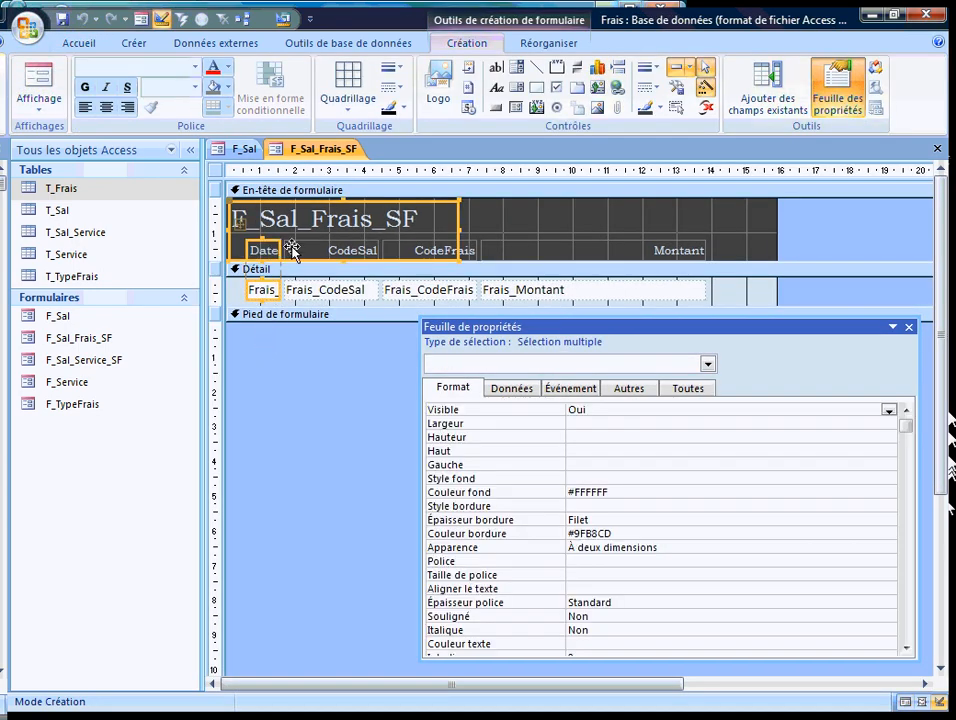
pyautogui.click(482, 213)
pyautogui.click(279, 294)
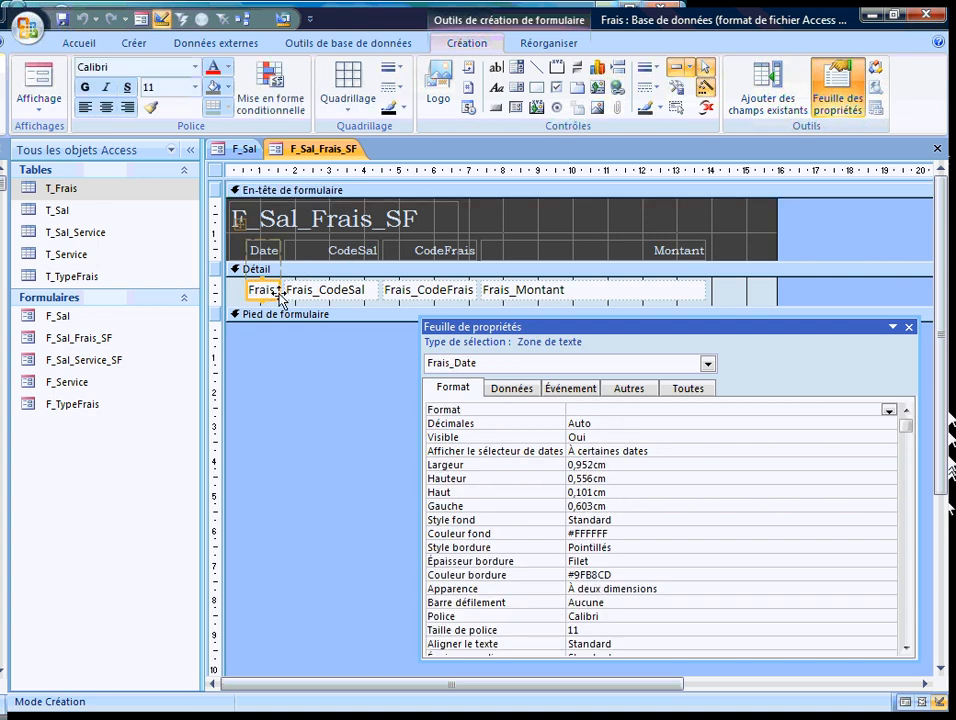
pyautogui.moveTo(279, 294); pyautogui.dragTo(320, 289)
# Step: Narrow the Montant column to about 4.4 cm and reduce the form's width to about 13 cm
pyautogui.moveTo(766, 248); pyautogui.dragTo(698, 289)
pyautogui.moveTo(745, 257); pyautogui.dragTo(668, 257)
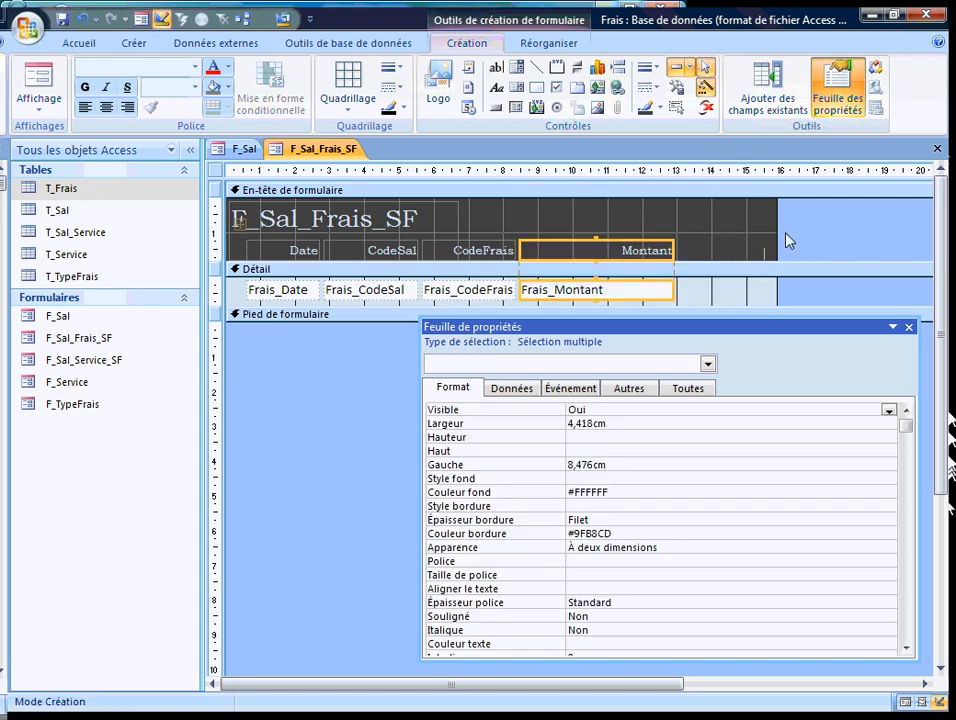
pyautogui.moveTo(777, 234); pyautogui.dragTo(619, 241)
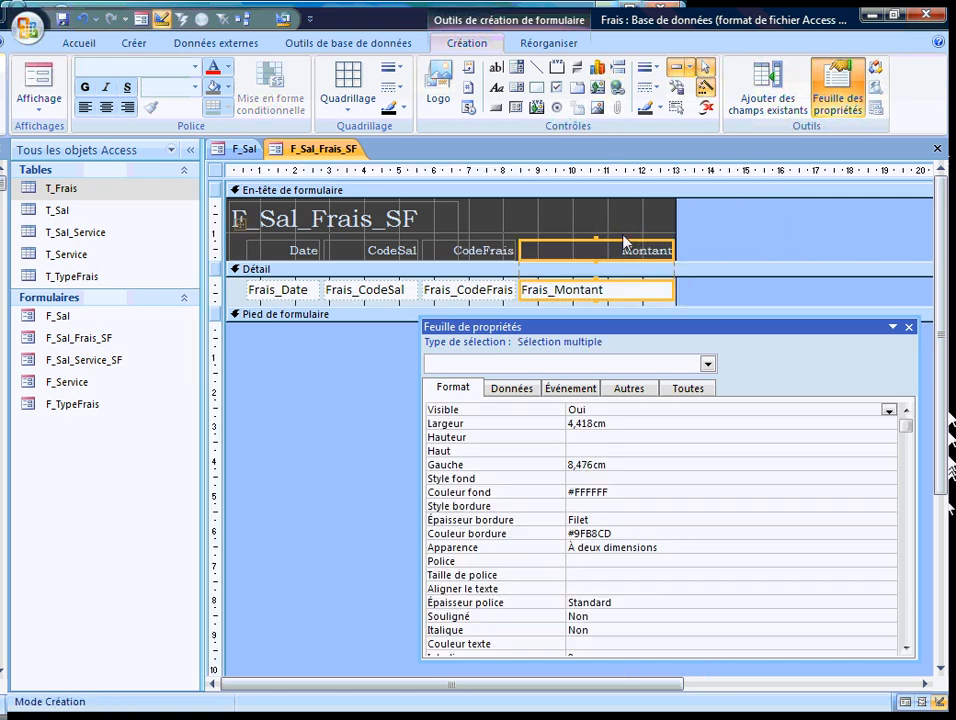
# Step: Replace the Frais_CodeFrais text box in the Détail section with a combo box (Zone de liste déroulante)
pyautogui.click(485, 296)
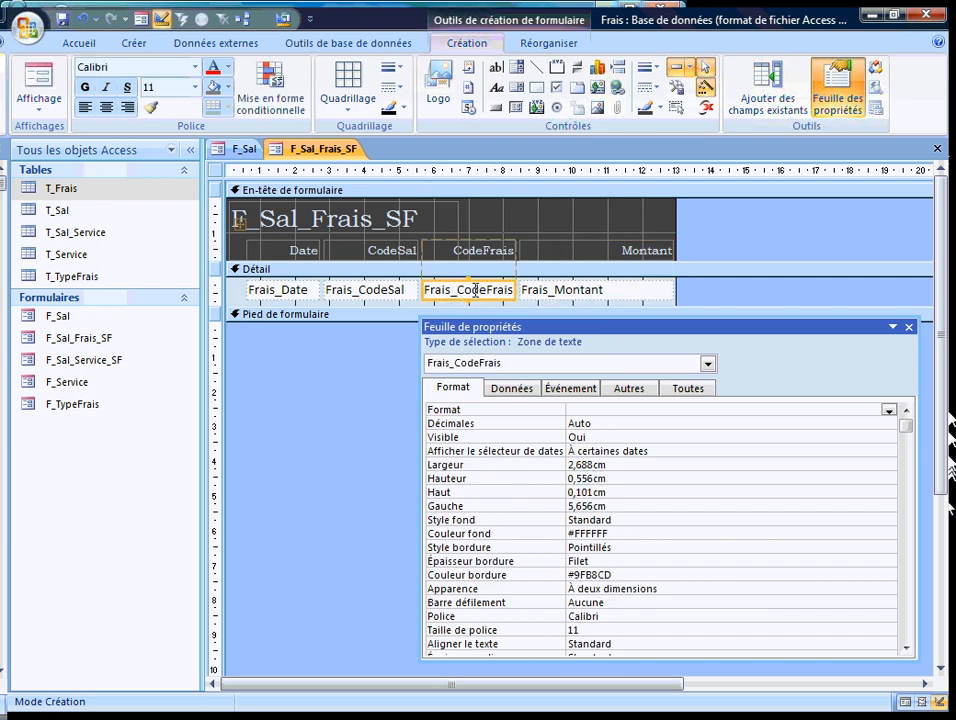
pyautogui.rightClick(476, 290)
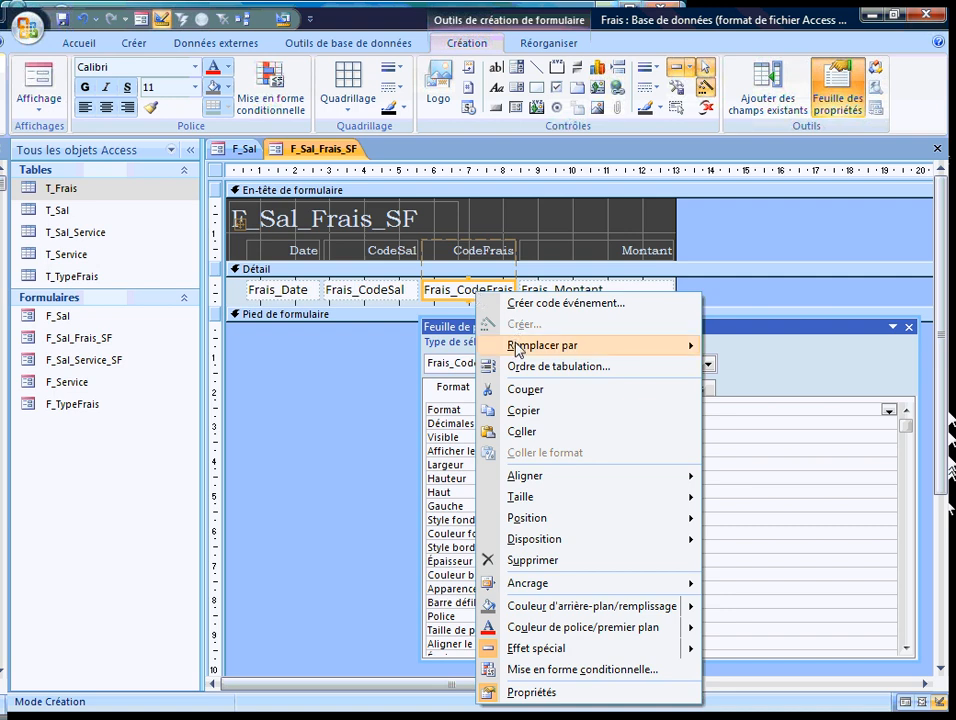
pyautogui.moveTo(517, 347)
pyautogui.click(797, 411)
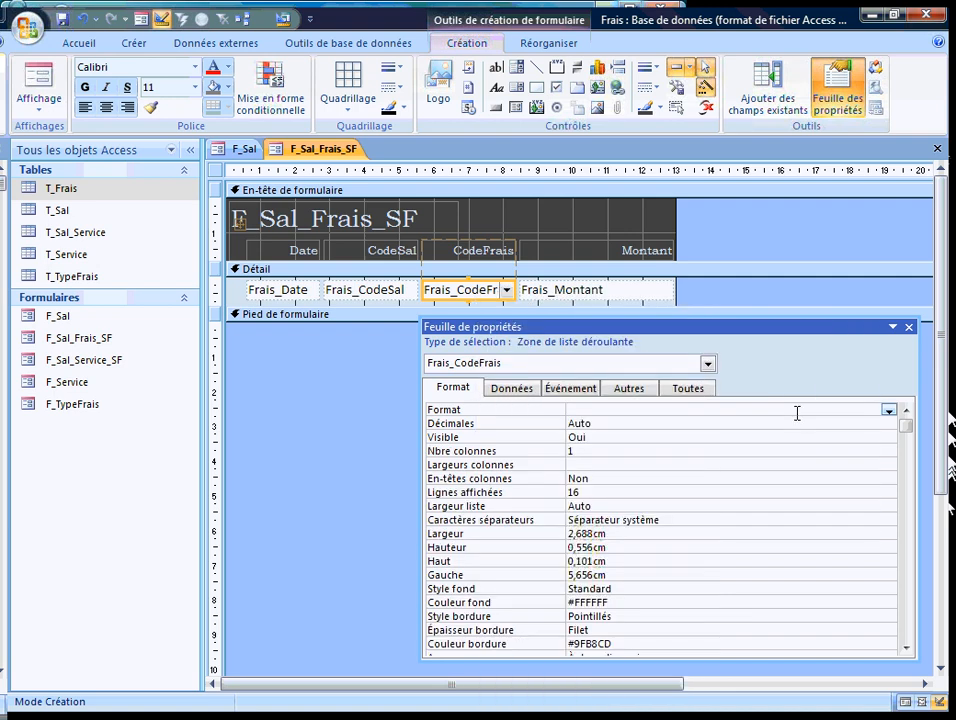
# Step: Start a query for the Frais_CodeFrais combo box's Contenu property and add the T_TypeFrais table to it
pyautogui.click(512, 388)
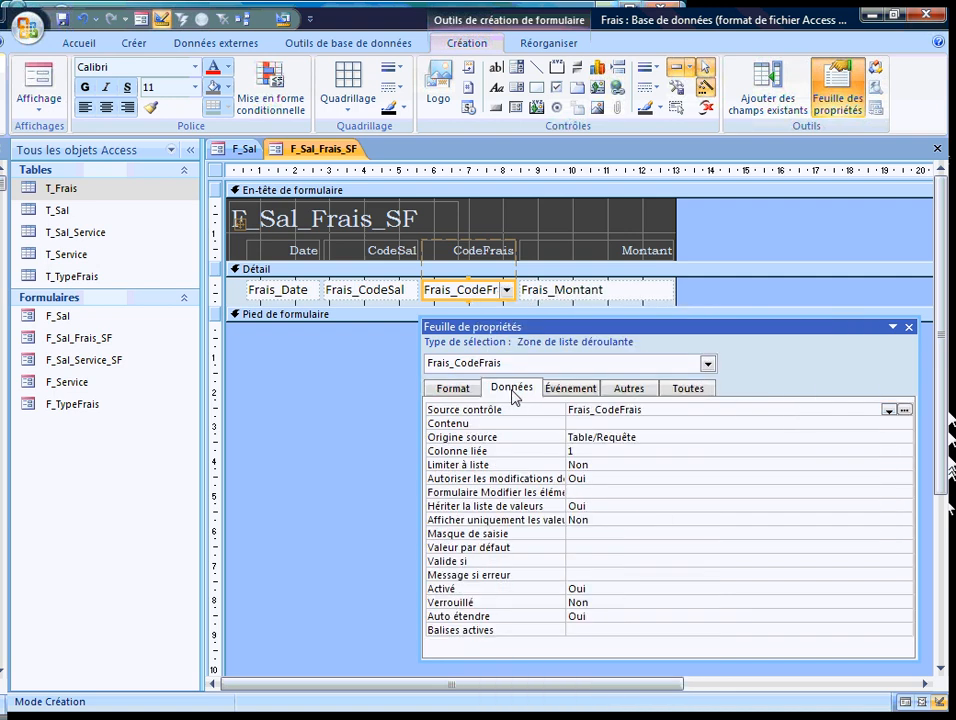
pyautogui.click(597, 424)
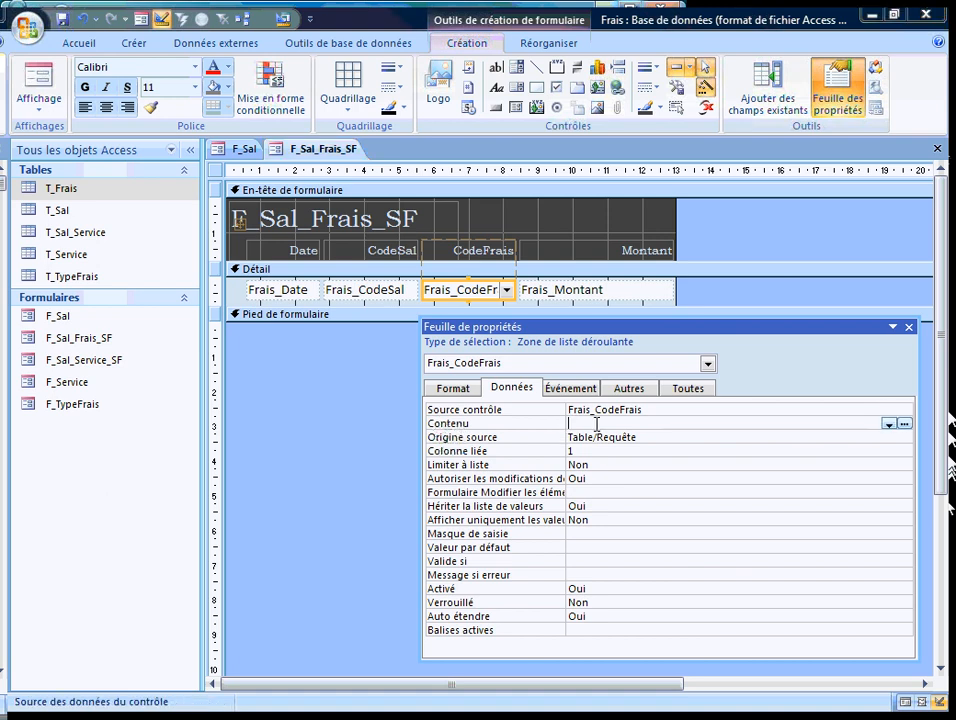
pyautogui.click(904, 424)
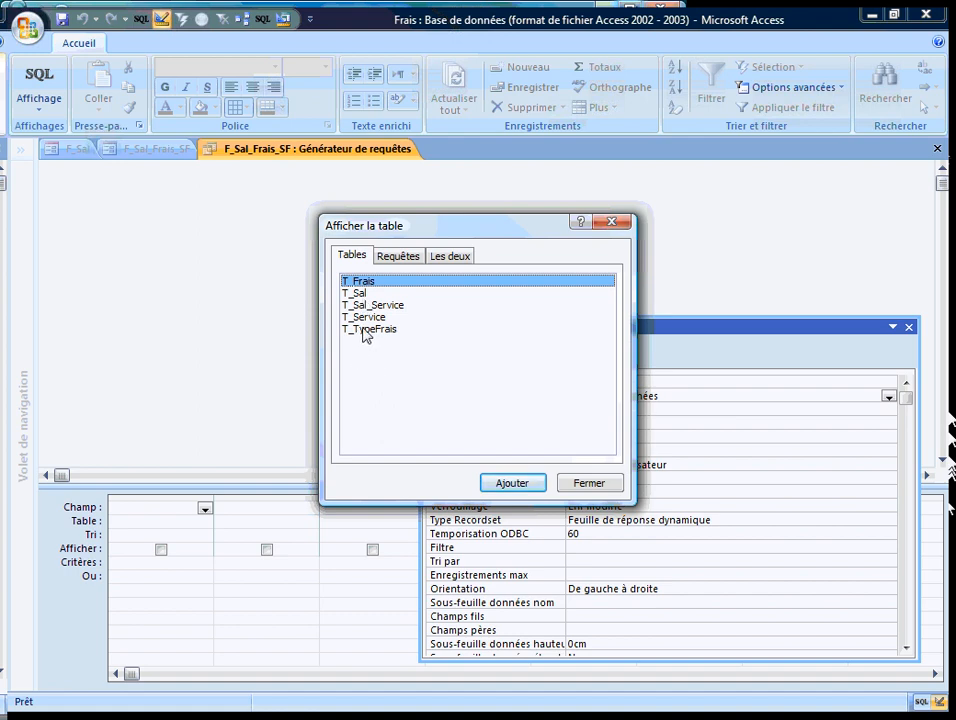
pyautogui.click(374, 331)
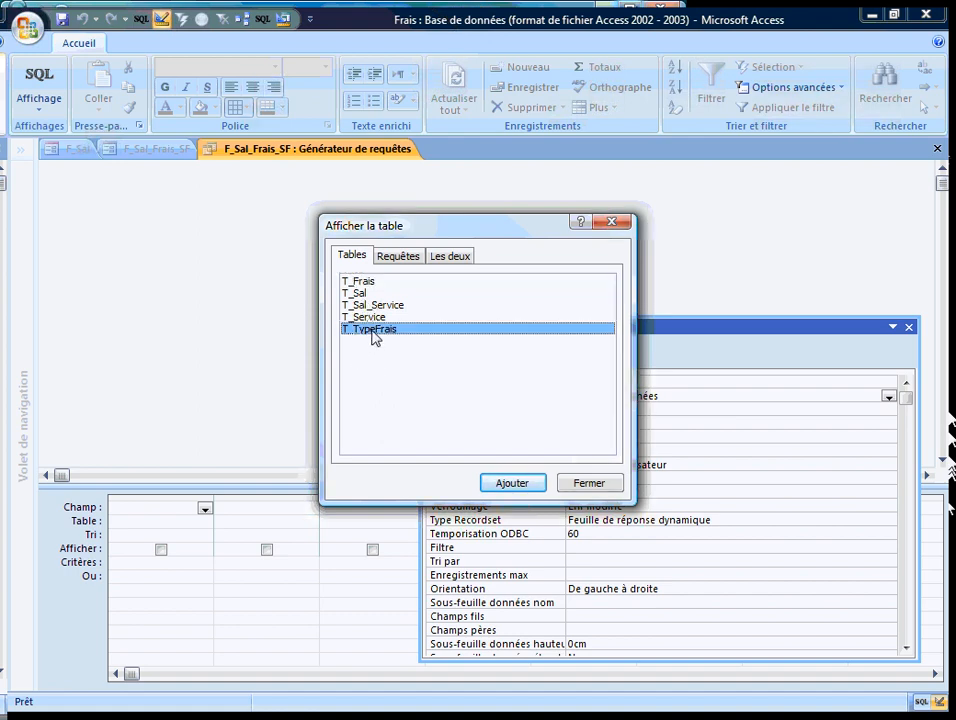
pyautogui.click(536, 484)
pyautogui.click(582, 483)
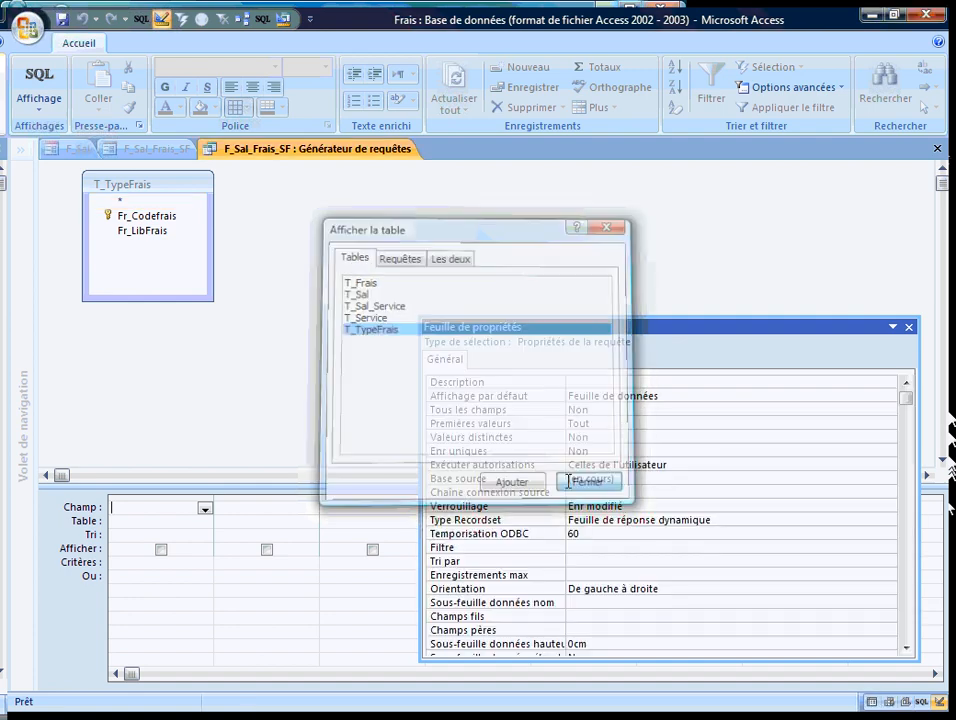
# Step: Add Fr_Codefrais and Fr_LibFrais to the query, sort Fr_LibFrais ascending (Croissant), and close it, saving it as the combo box's row source
pyautogui.click(152, 220)
pyautogui.doubleClick(152, 220)
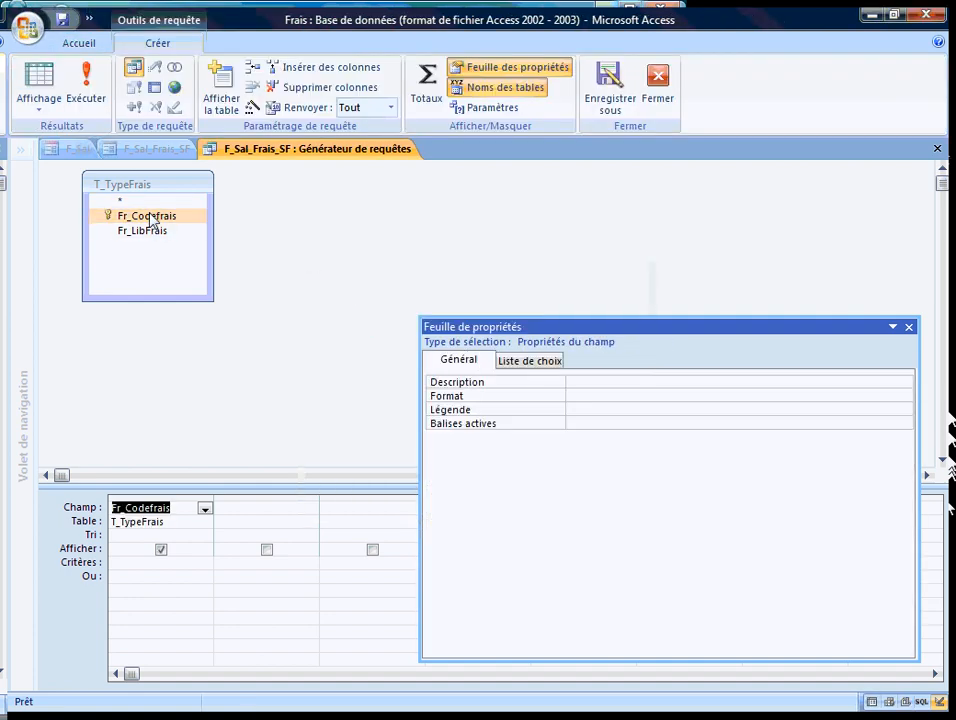
pyautogui.doubleClick(140, 231)
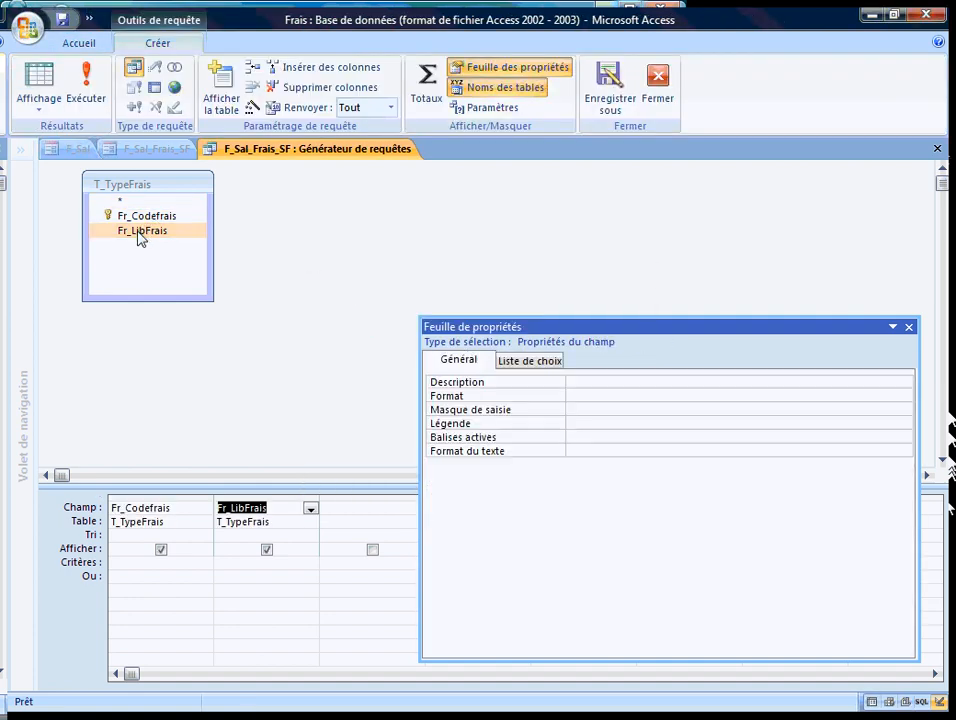
pyautogui.click(300, 536)
pyautogui.click(311, 536)
pyautogui.click(268, 553)
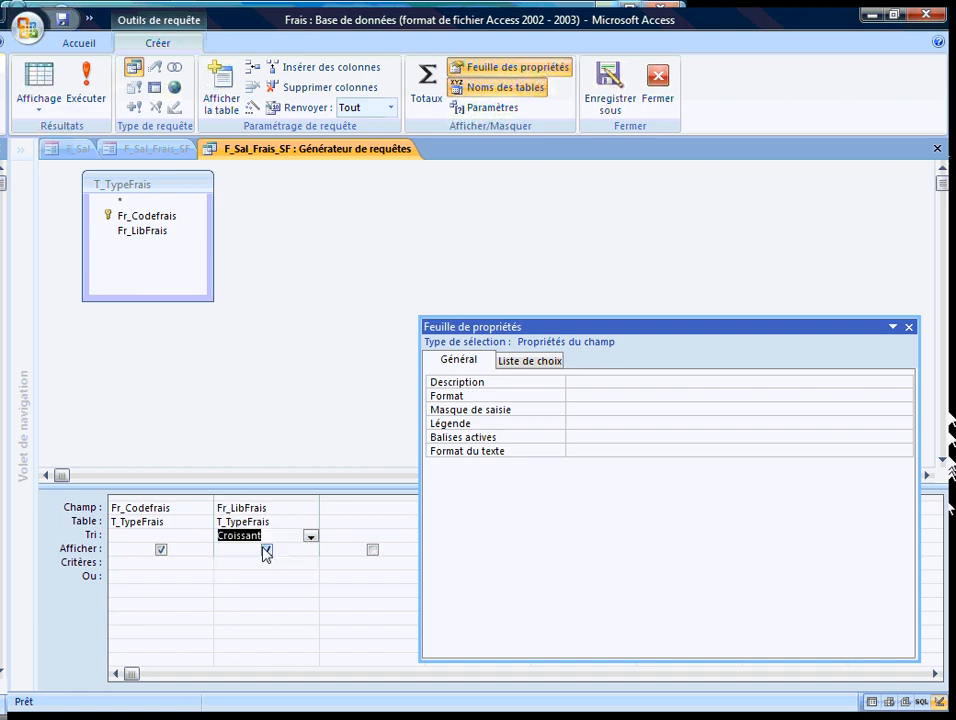
pyautogui.click(936, 148)
pyautogui.click(207, 433)
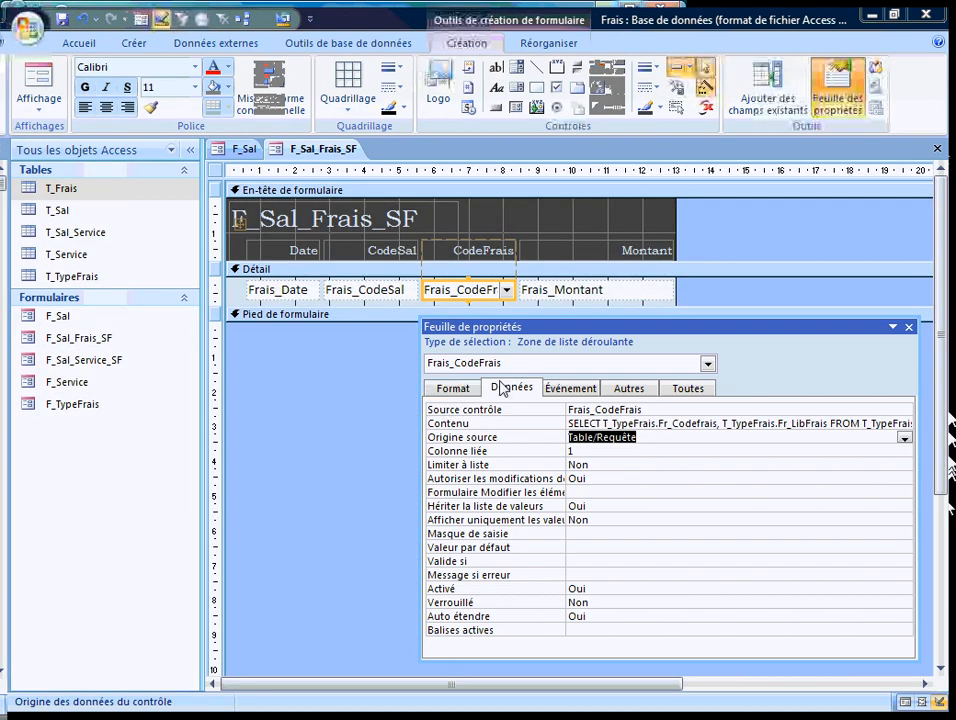
# Step: Format the combo box with 2 columns, column widths of 0cm;4cm and a list width of 4 cm
pyautogui.click(577, 452)
pyautogui.press('Return')
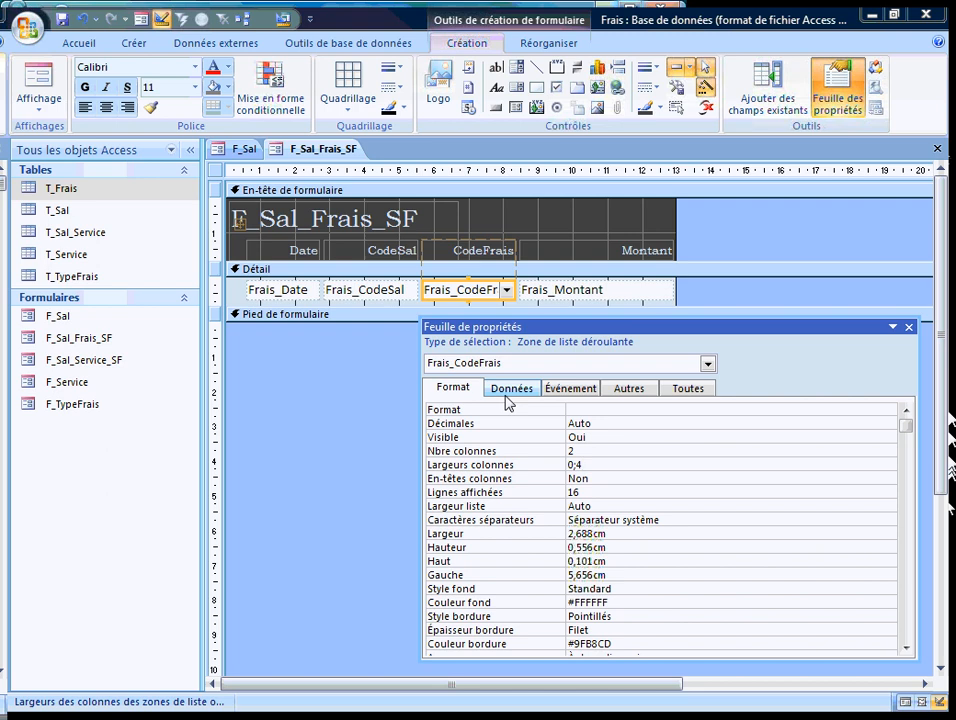
pyautogui.press('Return')
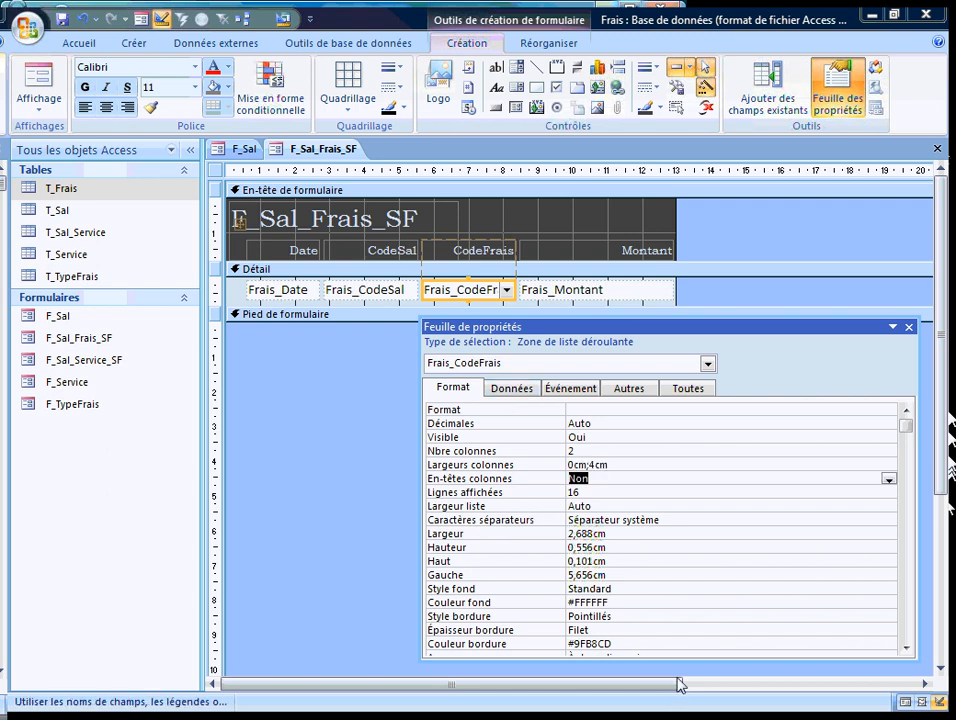
pyautogui.moveTo(604, 508); pyautogui.dragTo(518, 492)
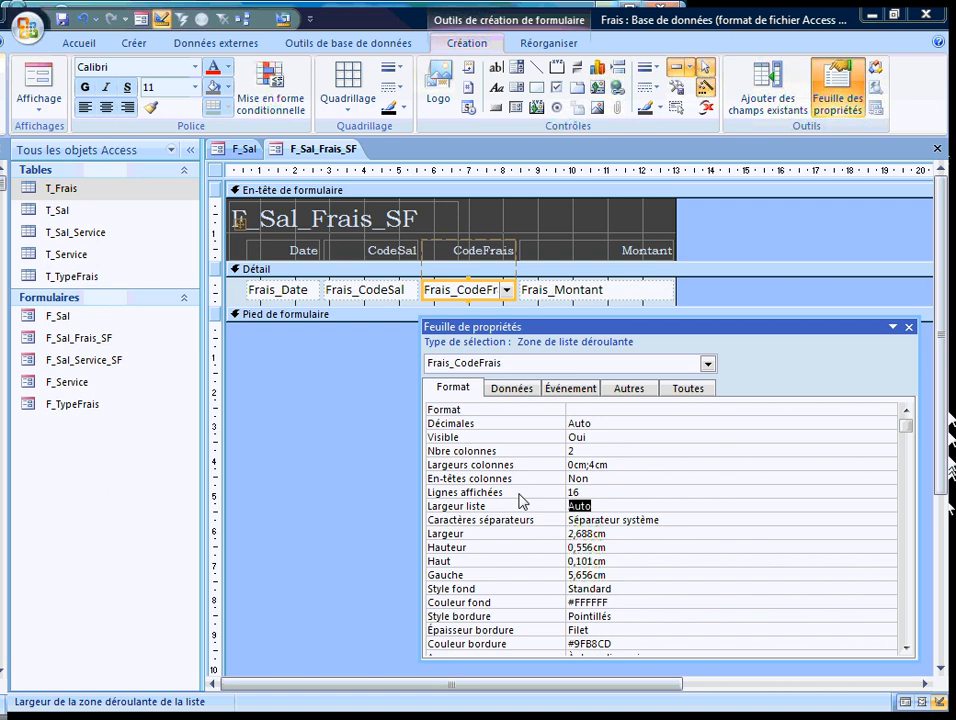
pyautogui.write('4')
pyautogui.press('Return')
# Step: Delete the F_Sal_Frais_SF title label, move the column labels up in the form header, and shorten the header to fit
pyautogui.moveTo(487, 336); pyautogui.dragTo(507, 446)
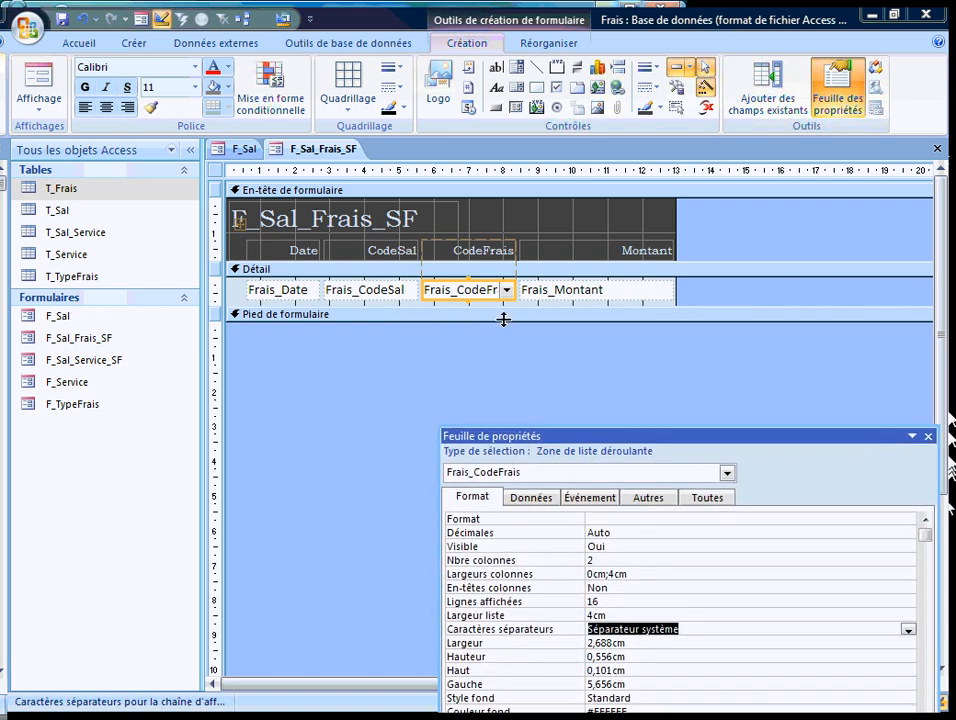
pyautogui.click(348, 209)
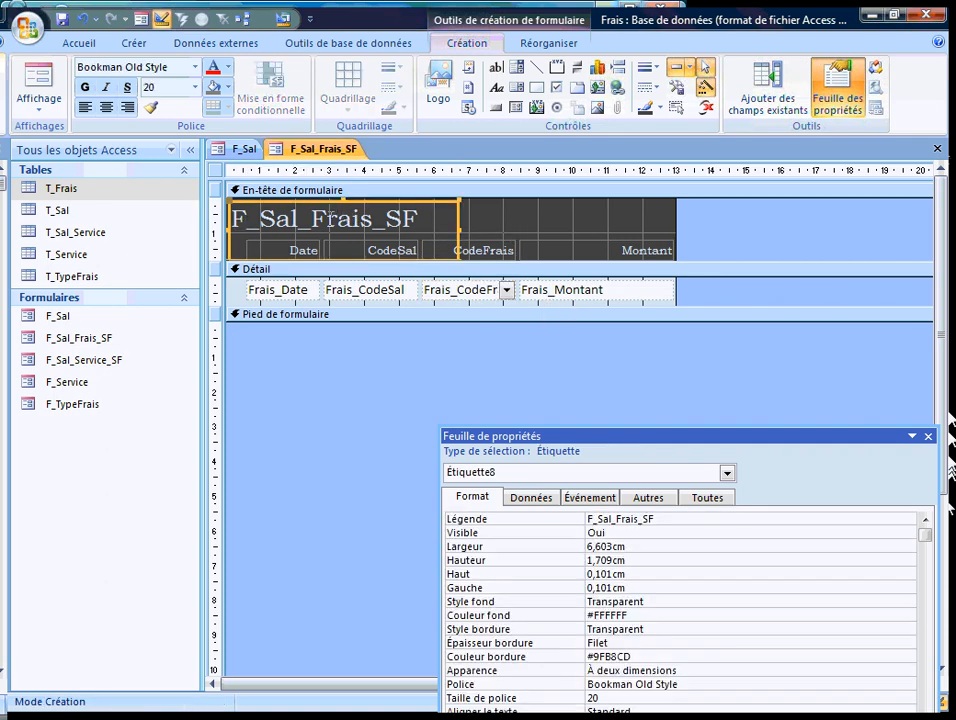
pyautogui.press('Delete')
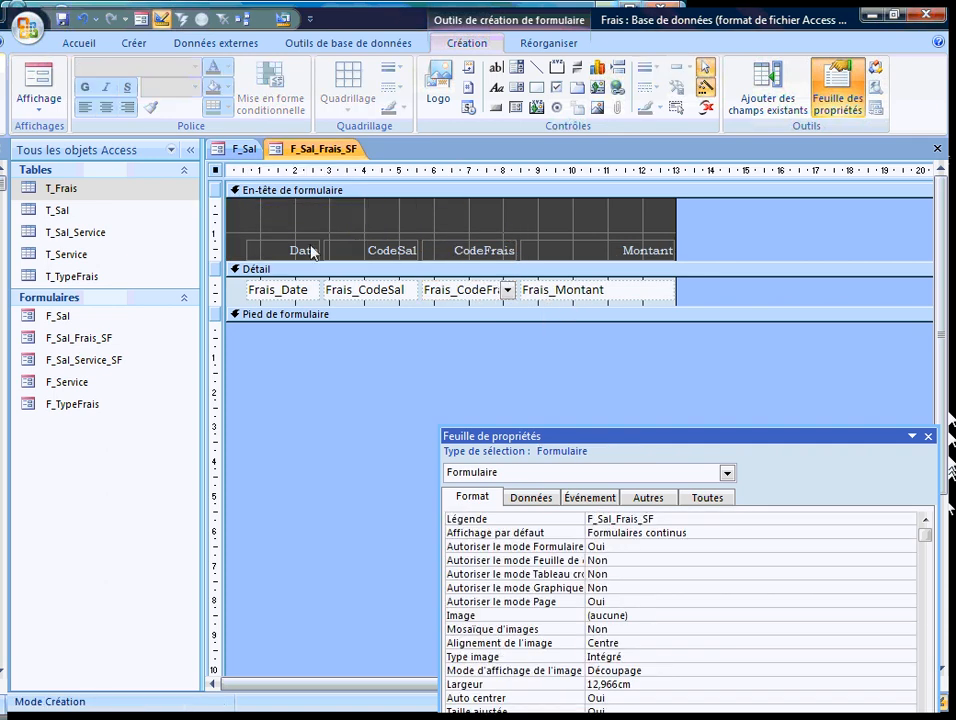
pyautogui.click(250, 243)
pyautogui.moveTo(250, 243); pyautogui.dragTo(250, 211)
pyautogui.moveTo(278, 257); pyautogui.dragTo(278, 226)
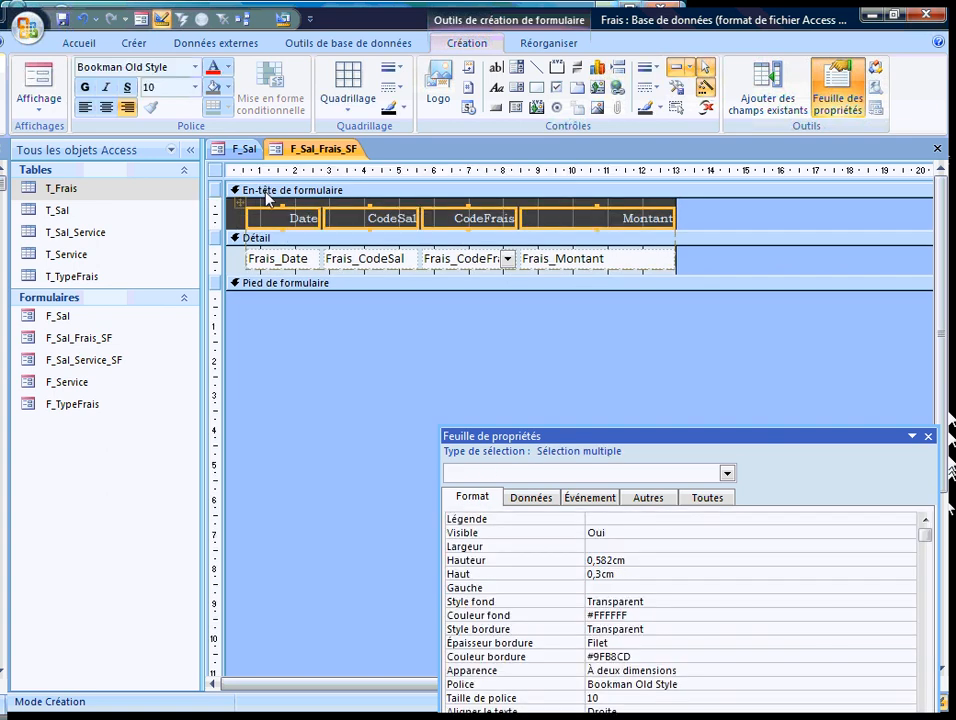
# Step: In Form view, enter a second test expense with date 07/02/2013, CodeSal 1, CodeFrais Vestimentaire and Montant 900 €
pyautogui.click(38, 80)
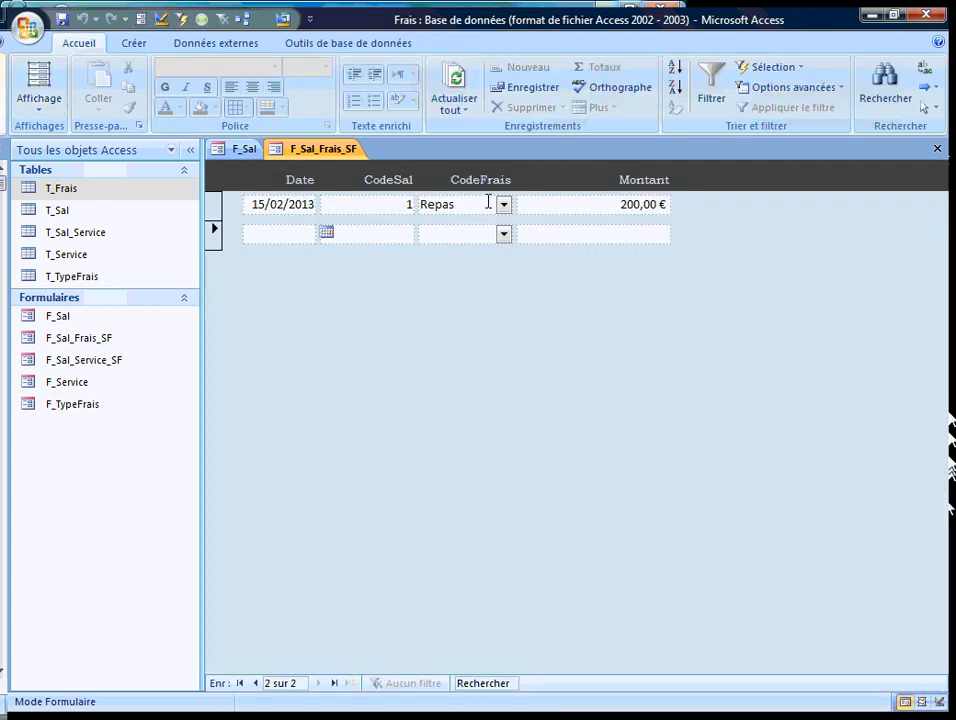
pyautogui.click(393, 237)
pyautogui.write('1')
pyautogui.press('Tab')
pyautogui.click(503, 233)
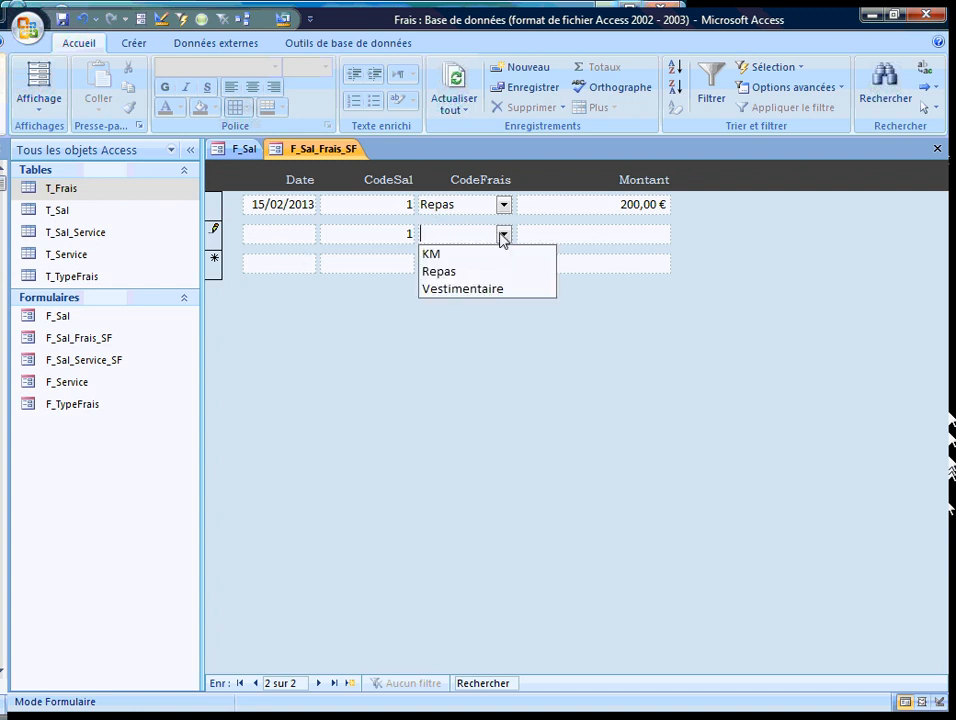
pyautogui.click(455, 288)
pyautogui.click(537, 240)
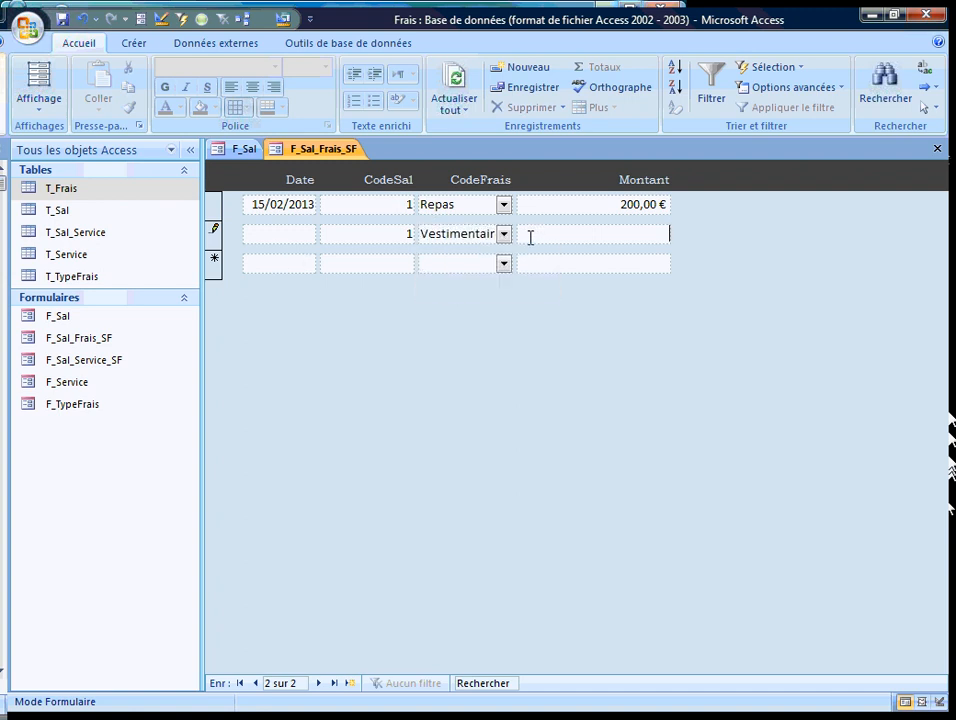
pyautogui.click(264, 235)
pyautogui.write('07/02/2013')
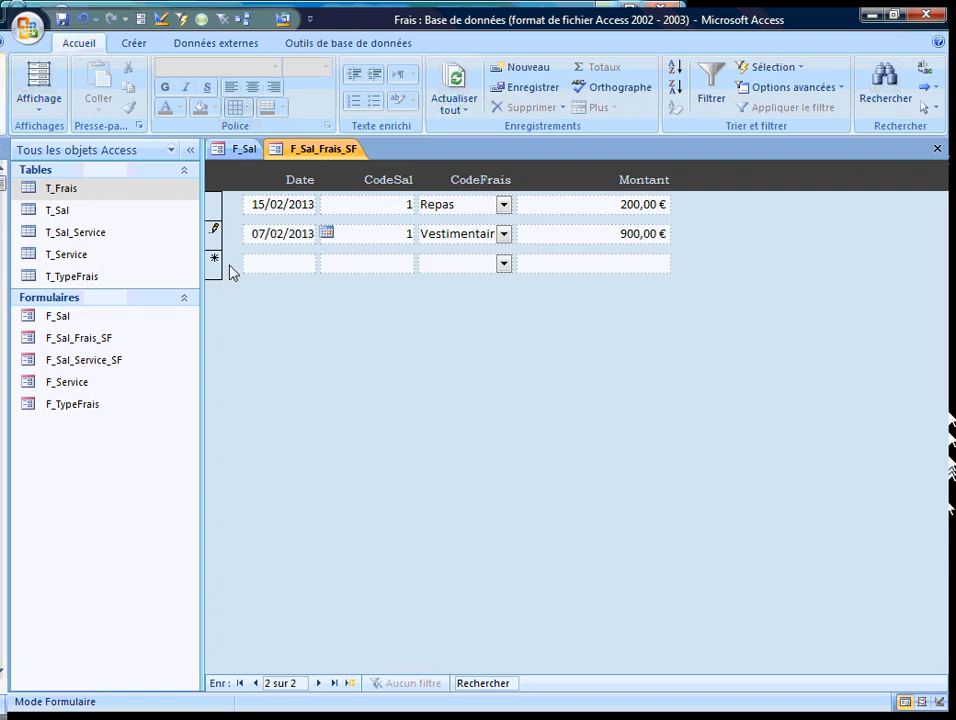
pyautogui.click(250, 264)
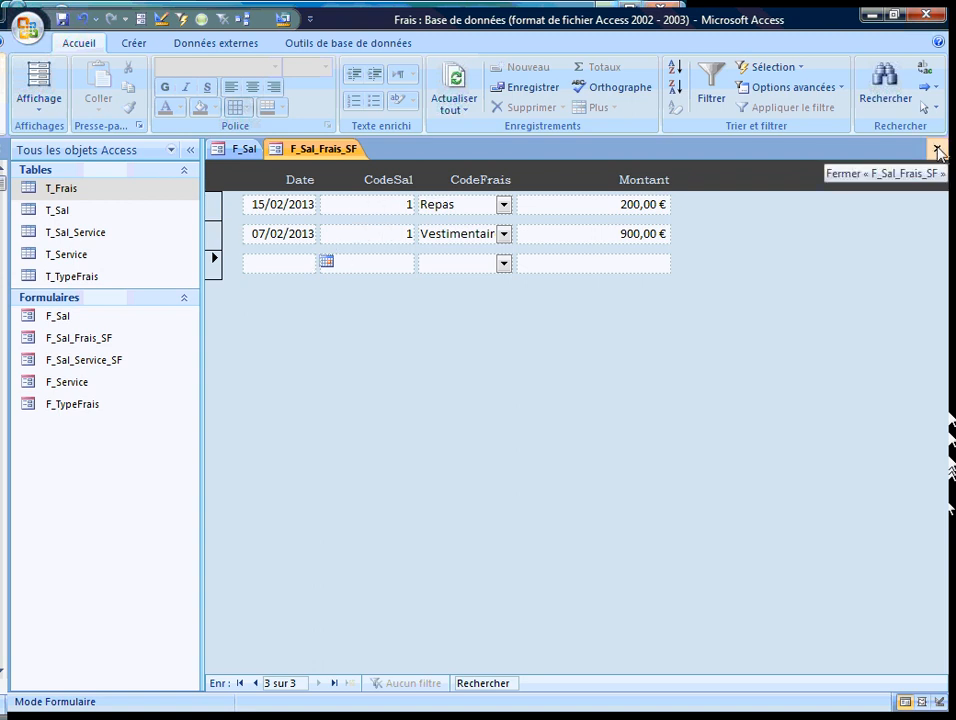
# Step: Close F_Sal_Frais_SF, open F_Sal in Design view and insert F_Sal_Frais_SF as a subform on the Frais page
pyautogui.click(938, 150)
pyautogui.click(315, 397)
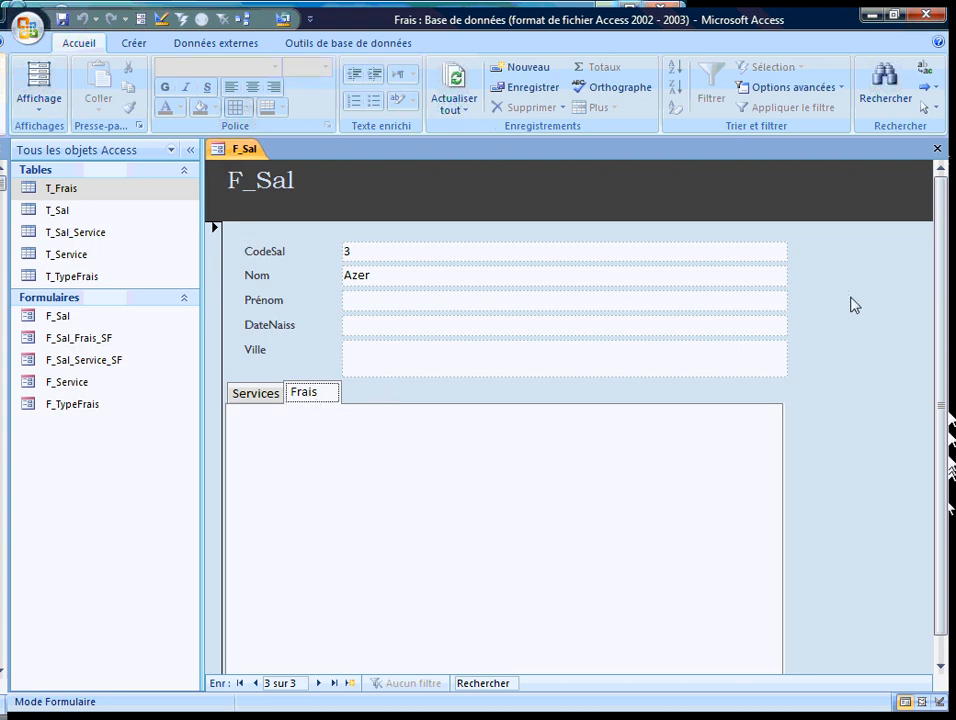
pyautogui.rightClick(727, 292)
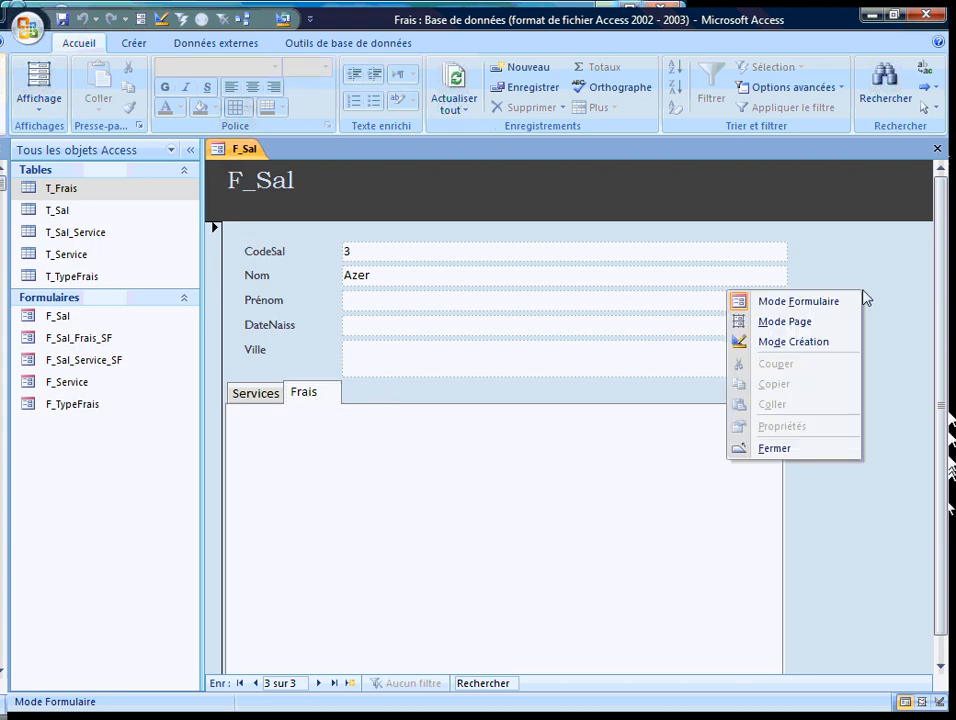
pyautogui.click(818, 343)
pyautogui.click(260, 448)
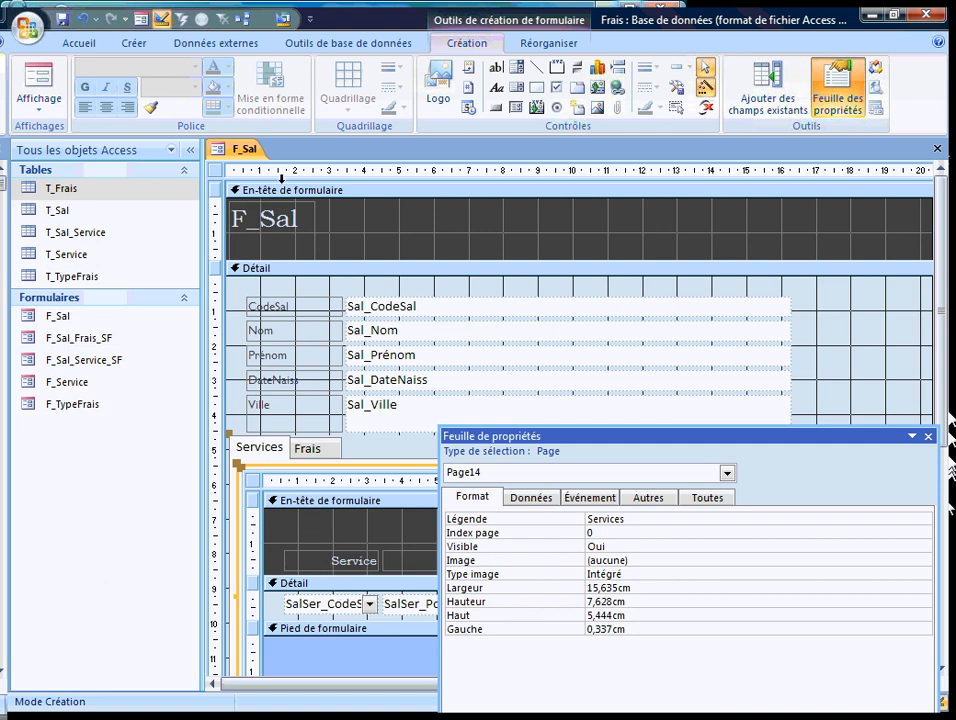
pyautogui.click(318, 450)
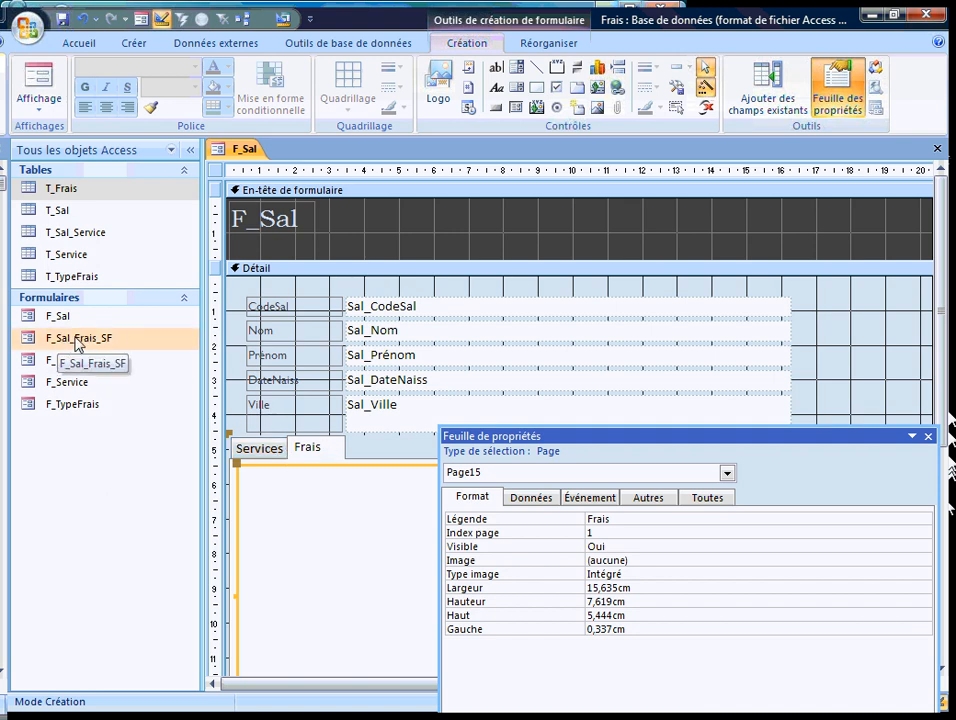
pyautogui.moveTo(57, 345); pyautogui.dragTo(257, 504)
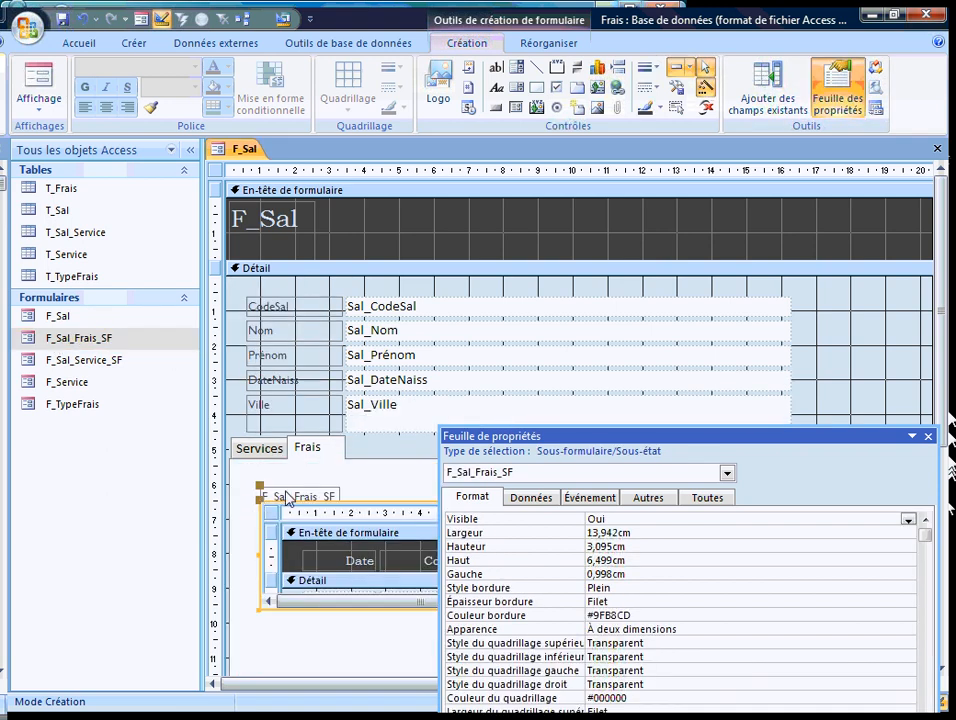
# Step: Delete the label attached to the expense subform and move the subform to the upper-left corner of the Frais page
pyautogui.click(287, 497)
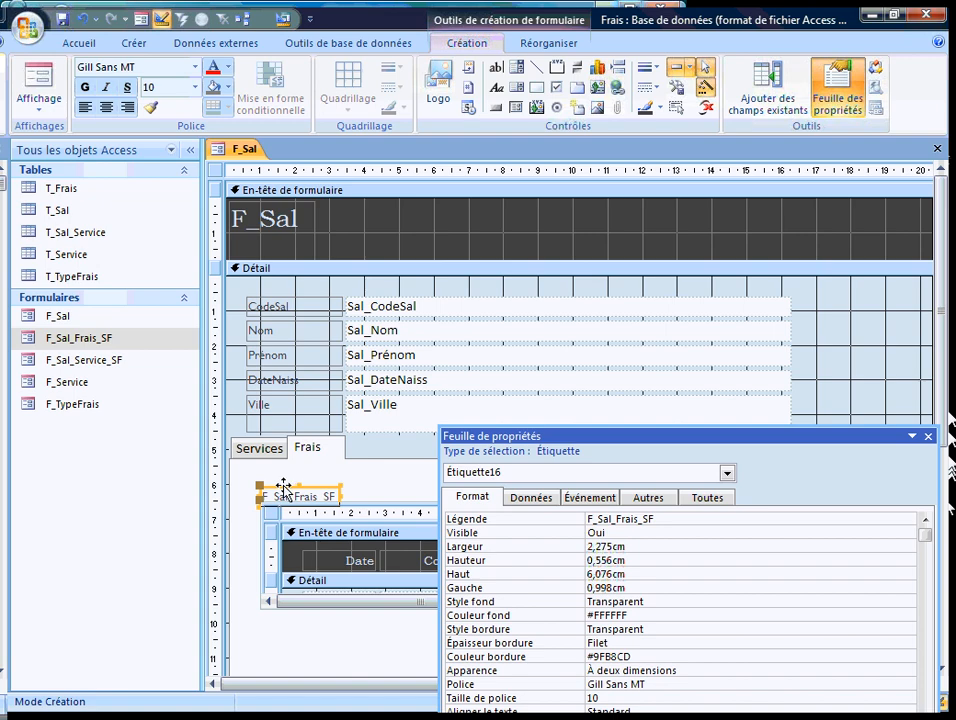
pyautogui.press('Delete')
pyautogui.click(275, 490)
pyautogui.moveTo(266, 477); pyautogui.dragTo(248, 441)
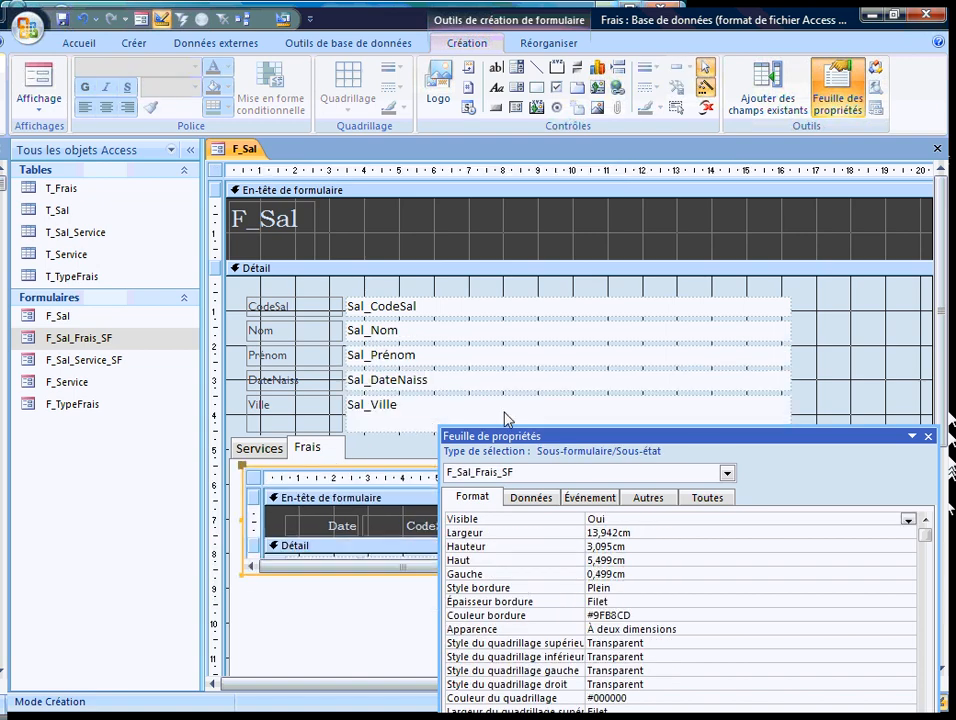
# Step: Increase the expense subform's height to about 5.8 cm and switch F_Sal to Form view
pyautogui.moveTo(497, 436); pyautogui.dragTo(817, 393)
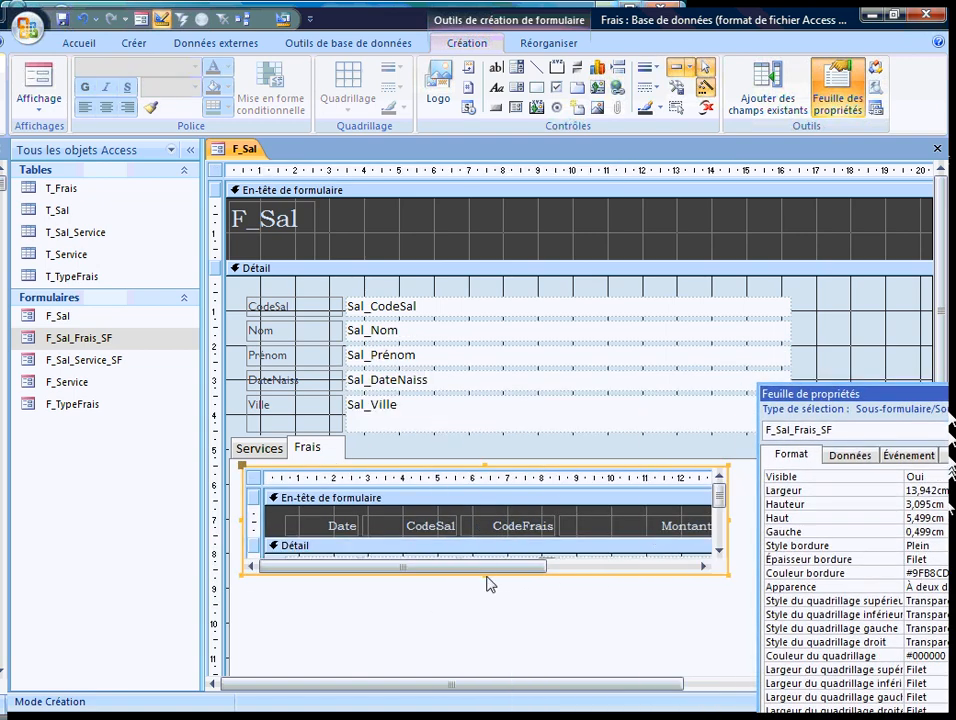
pyautogui.moveTo(484, 576); pyautogui.dragTo(480, 668)
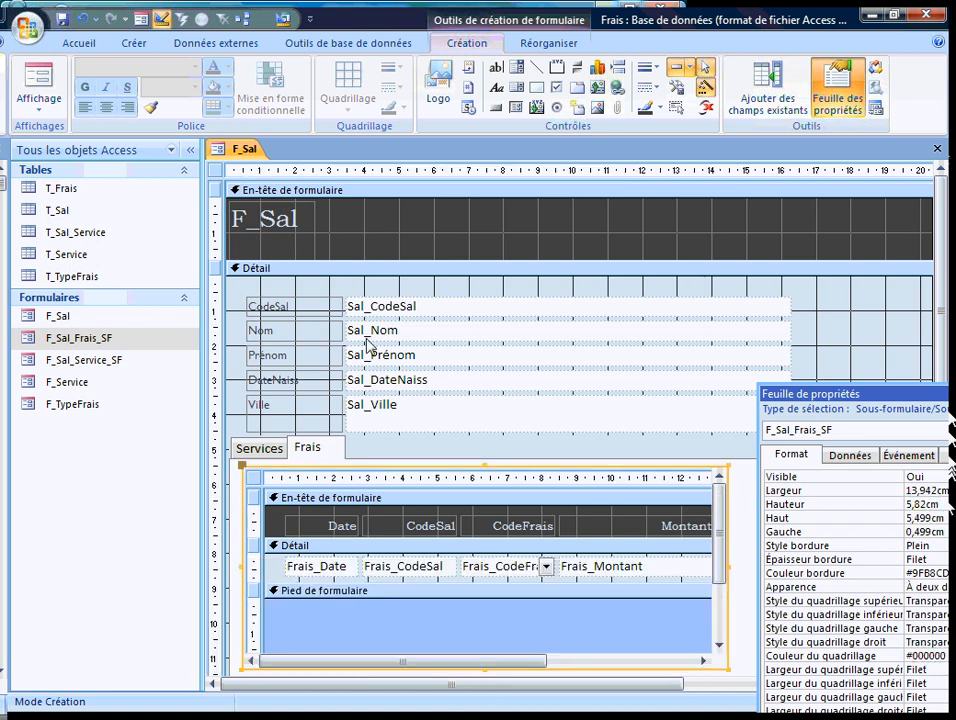
pyautogui.click(36, 80)
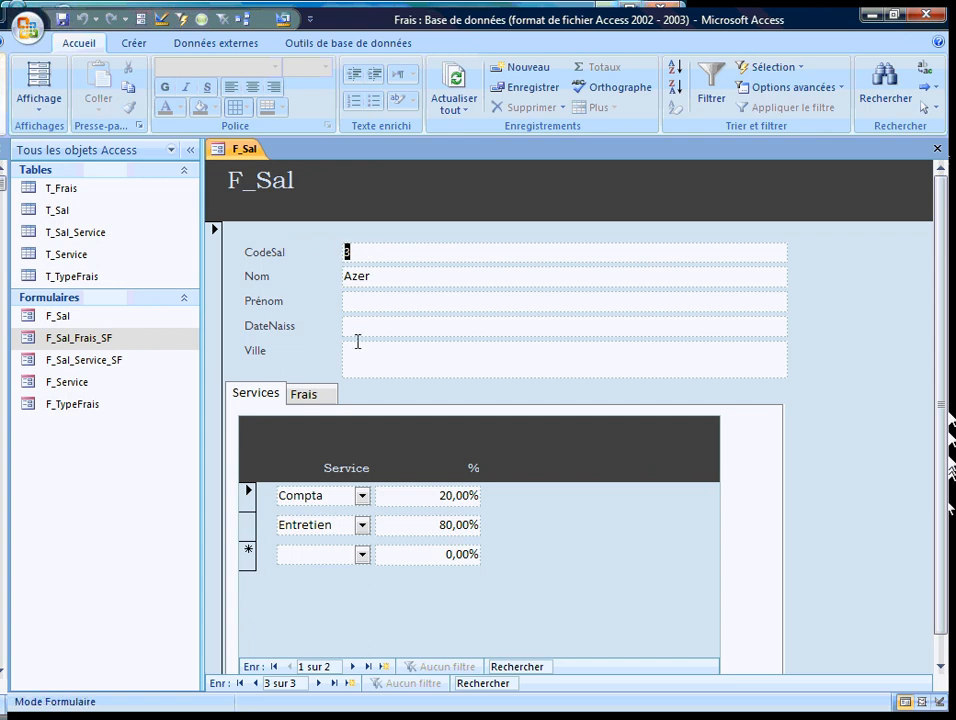
# Step: Check the Services and Frais pages, browse to the first and second employee records, and view the CodeFrais choices
pyautogui.click(250, 399)
pyautogui.click(305, 397)
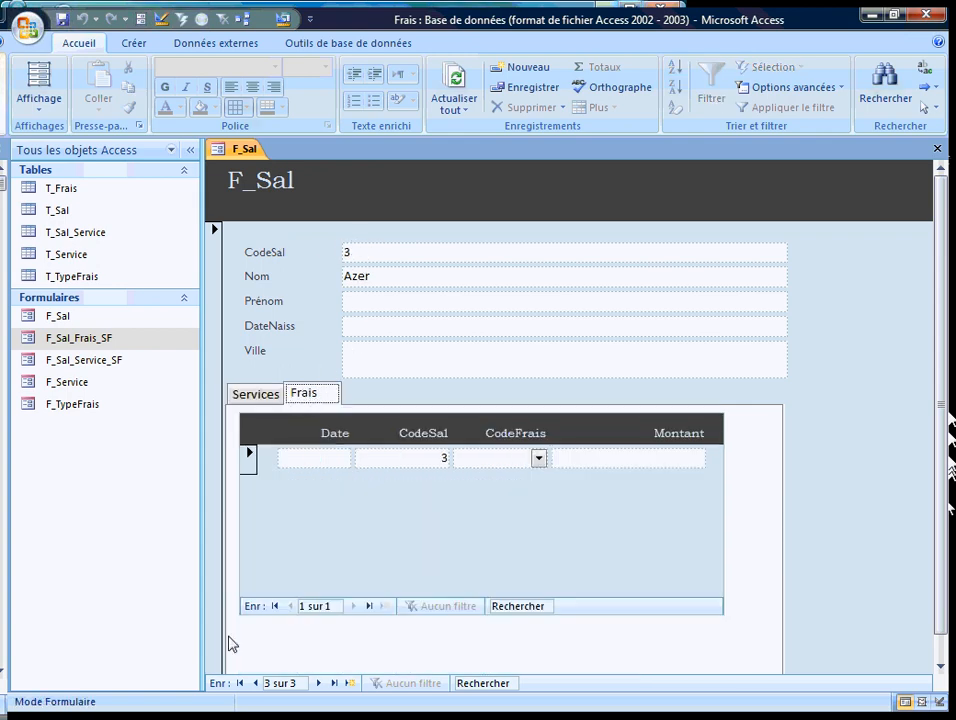
pyautogui.click(240, 683)
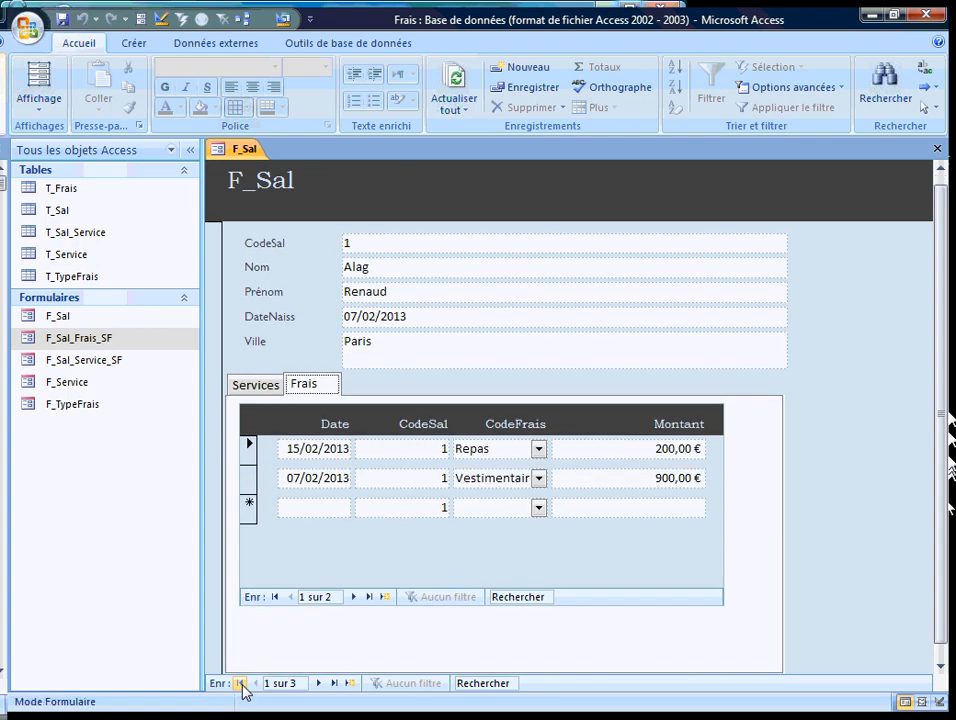
pyautogui.click(253, 385)
pyautogui.click(305, 390)
pyautogui.click(318, 683)
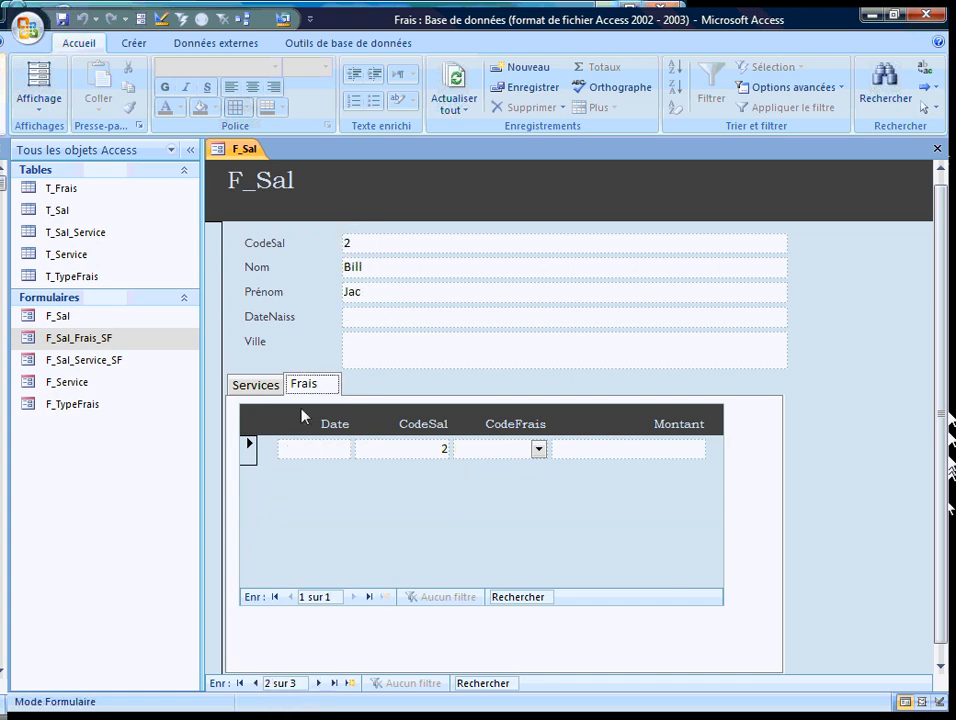
pyautogui.click(538, 448)
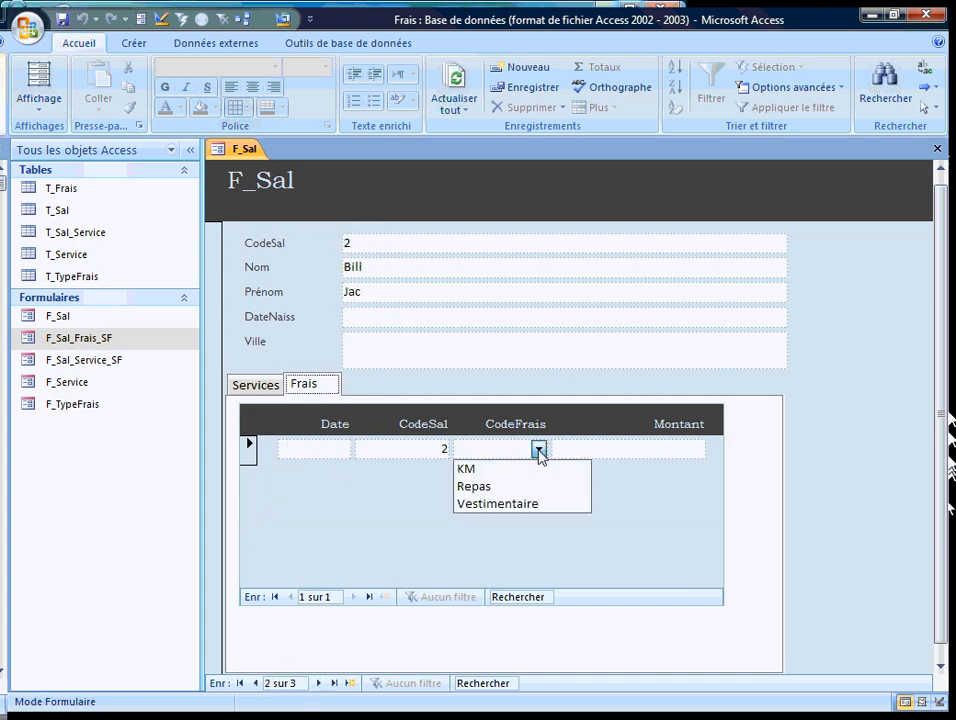
# Step: Enter two Repas expenses for the second employee, with amounts of 987 and 67 euros
pyautogui.click(474, 482)
pyautogui.click(580, 446)
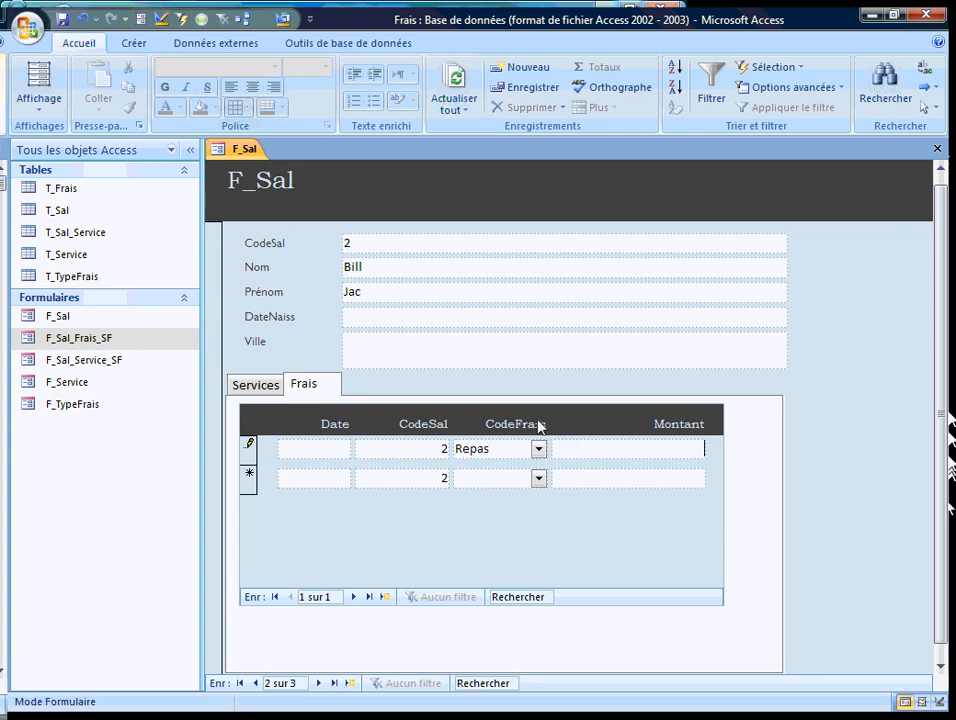
pyautogui.press('Tab')
pyautogui.click(538, 478)
pyautogui.click(477, 516)
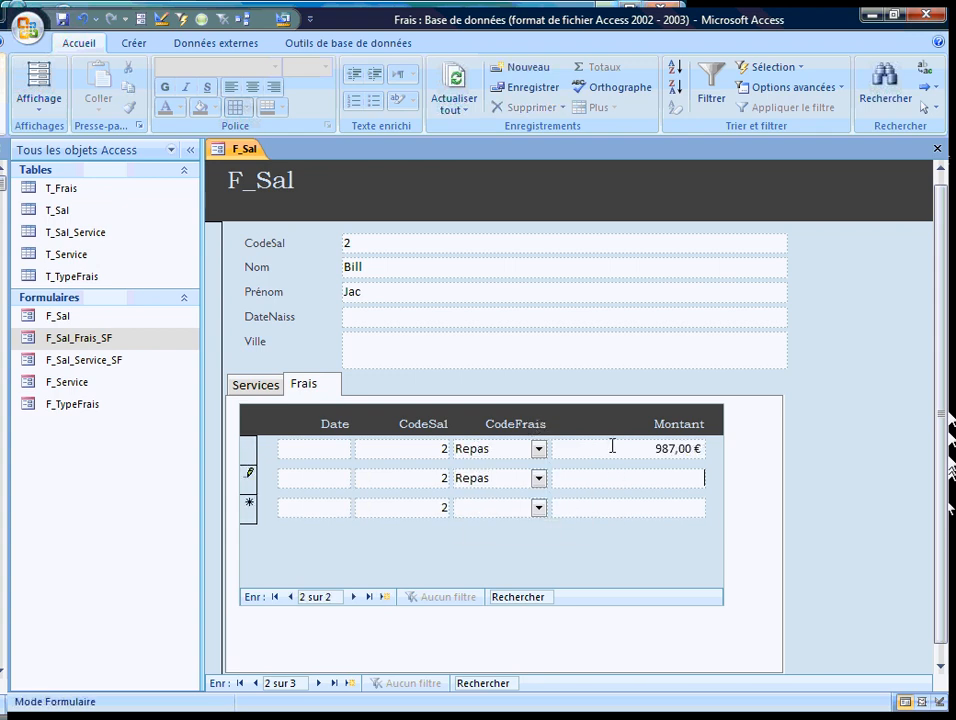
pyautogui.press('Tab')
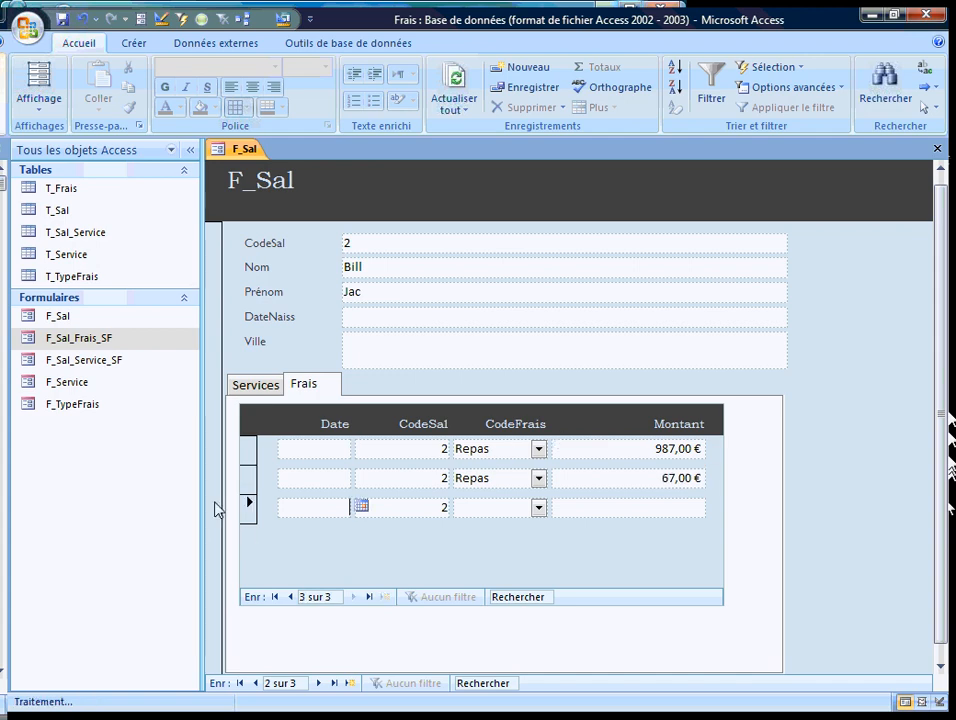
# Step: Date both of the second employee's Repas expenses 07/02/2013 and save the entries
pyautogui.click(315, 449)
pyautogui.hotkey('ctrl', ';')
pyautogui.click(320, 478)
pyautogui.hotkey('ctrl', ';')
pyautogui.click(420, 478)
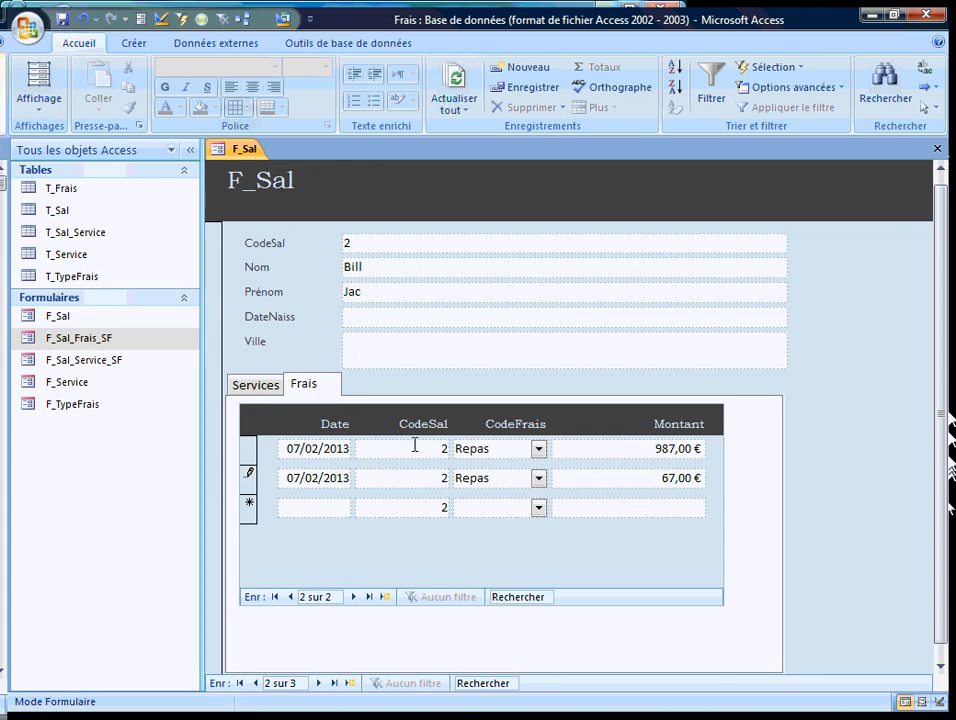
pyautogui.click(427, 507)
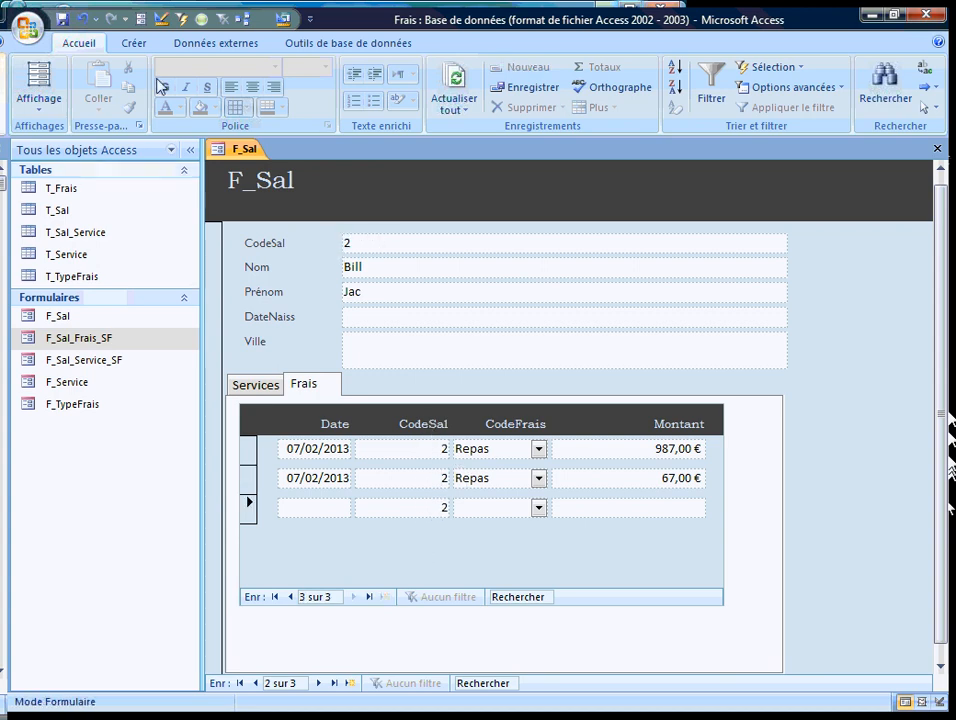
# Step: Switch F_Sal to Design view and delete the CodeSal field and its heading from the expense subform
pyautogui.rightClick(673, 273)
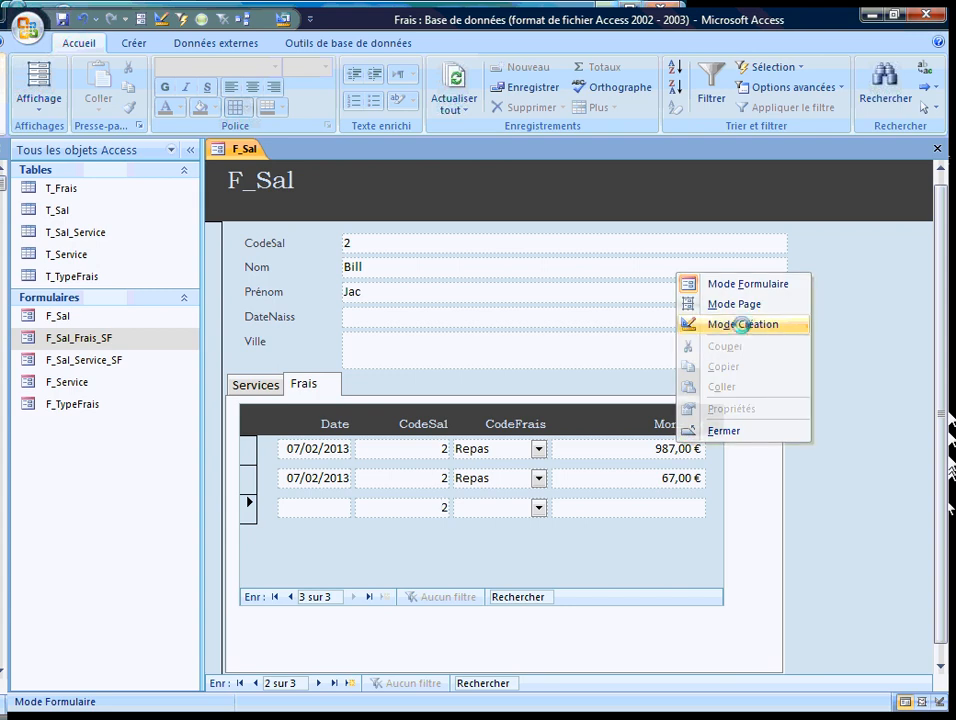
pyautogui.click(765, 325)
pyautogui.click(409, 622)
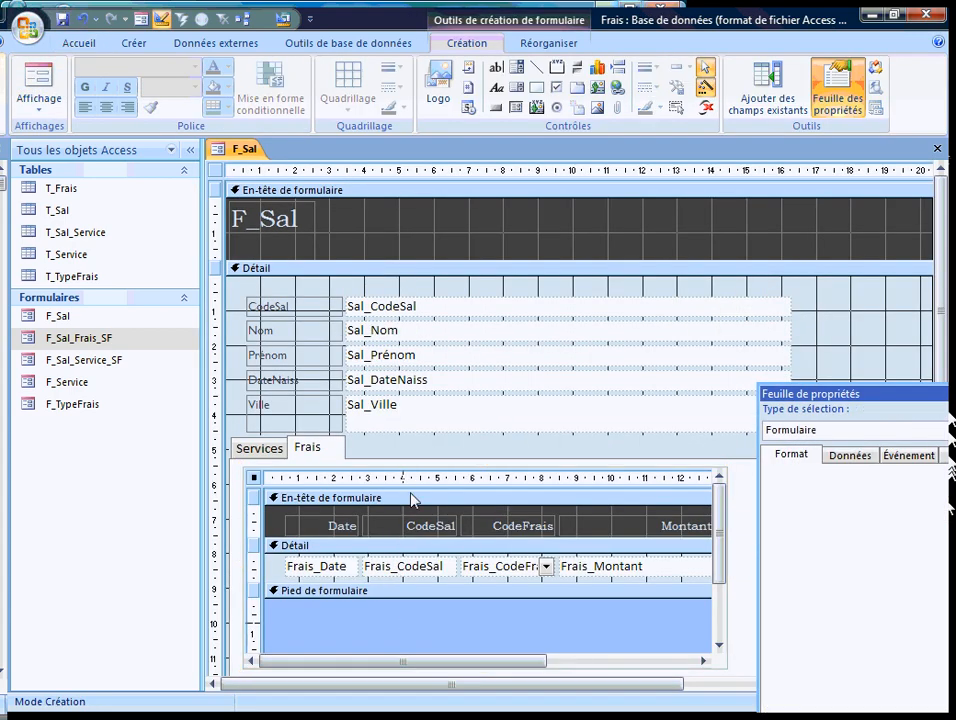
pyautogui.moveTo(406, 598); pyautogui.dragTo(398, 507)
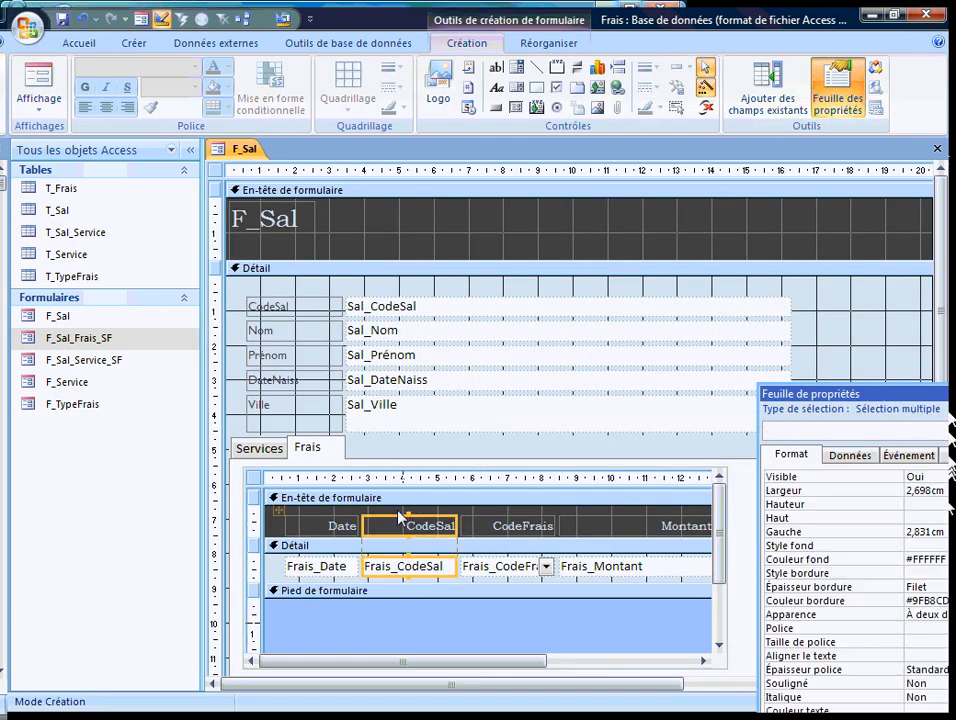
pyautogui.press('Delete')
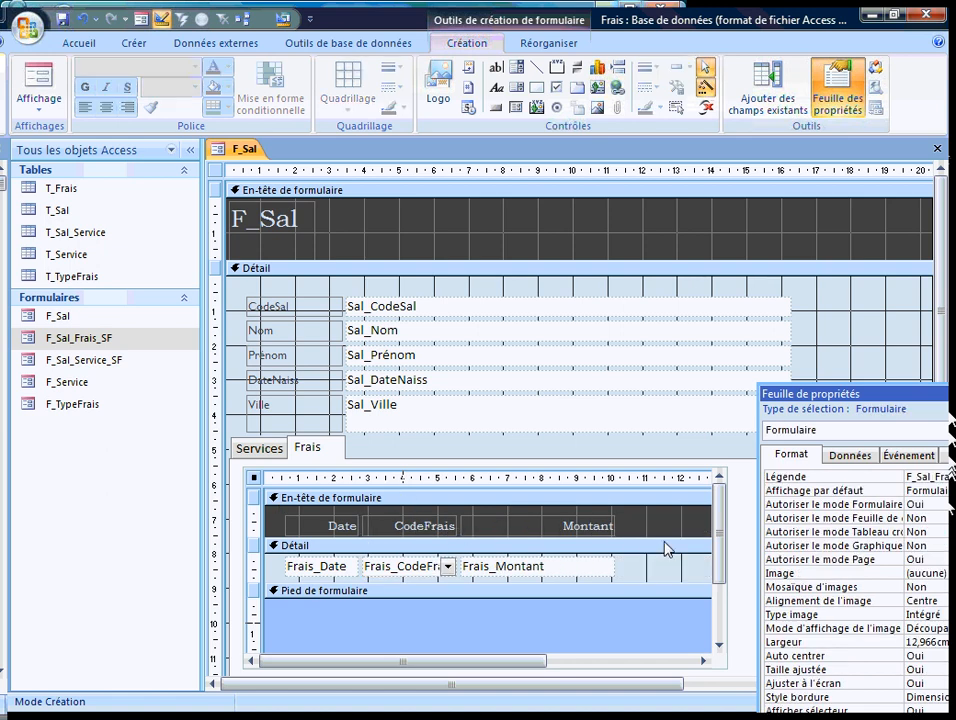
# Step: Reduce the expense subform's design width to about 10.1 cm and check the Services and Frais pages in Form view
pyautogui.moveTo(527, 664); pyautogui.dragTo(587, 668)
pyautogui.hotkey('ctrl', 'z')
pyautogui.moveTo(674, 563); pyautogui.dragTo(575, 563)
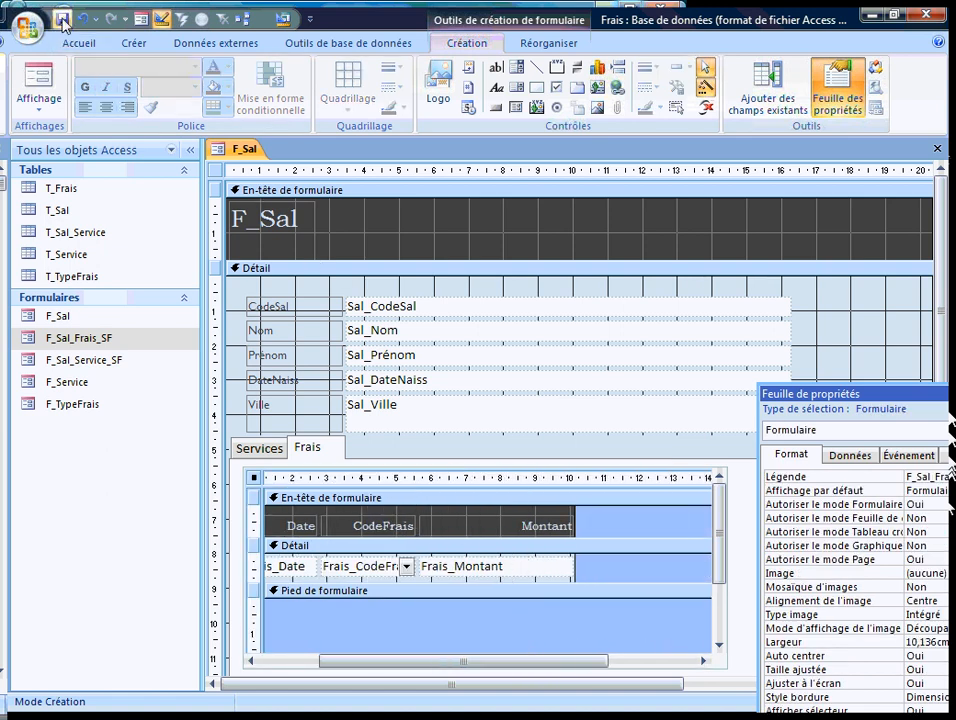
pyautogui.click(38, 82)
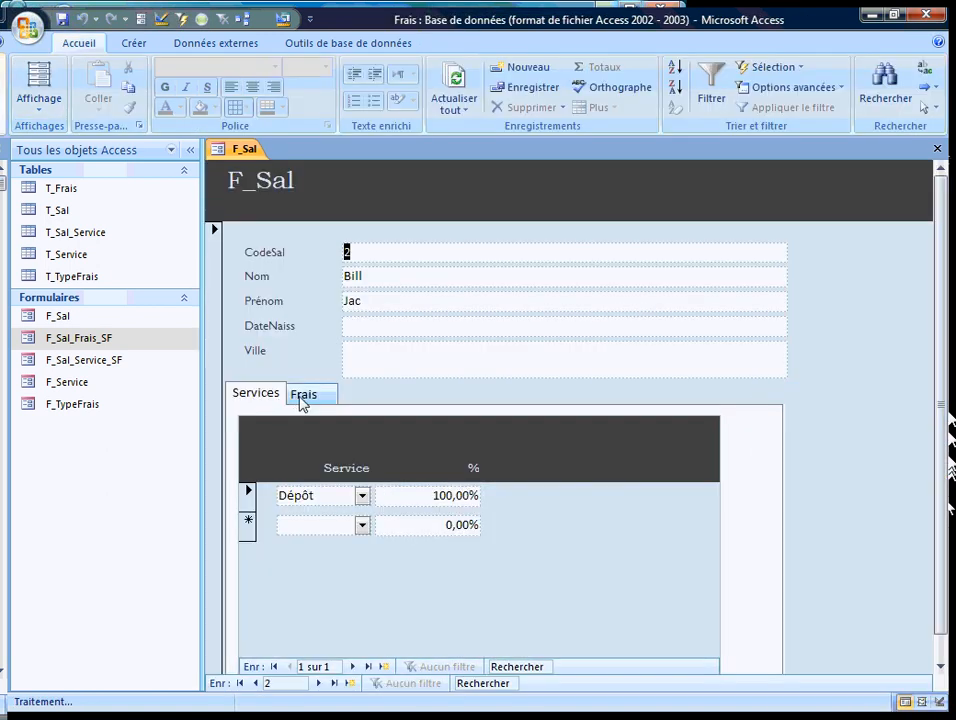
pyautogui.click(303, 396)
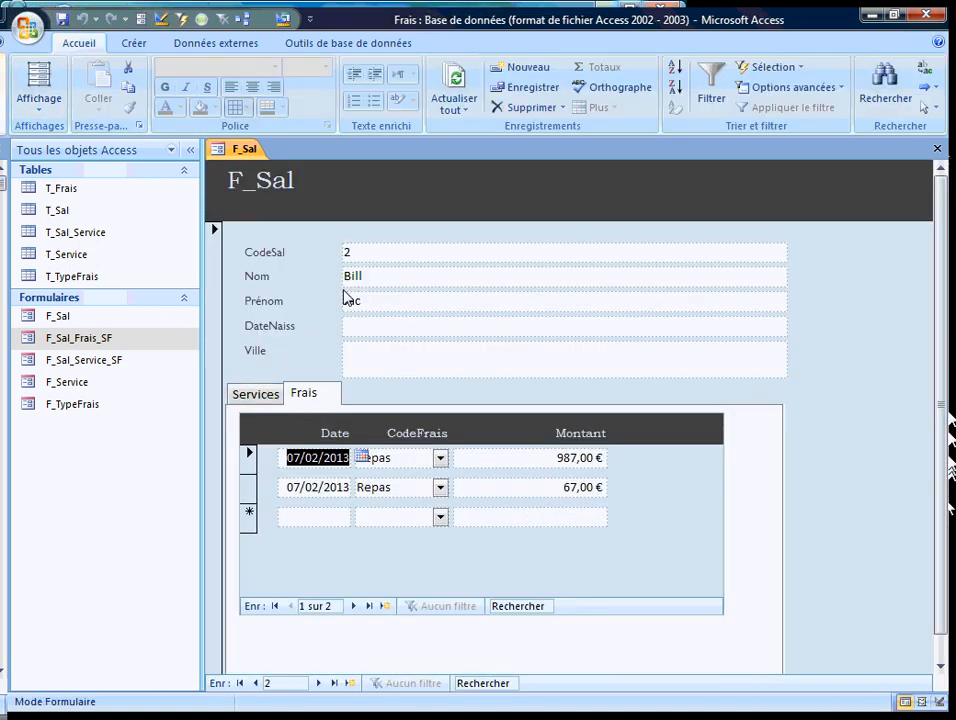
pyautogui.click(250, 396)
pyautogui.click(312, 398)
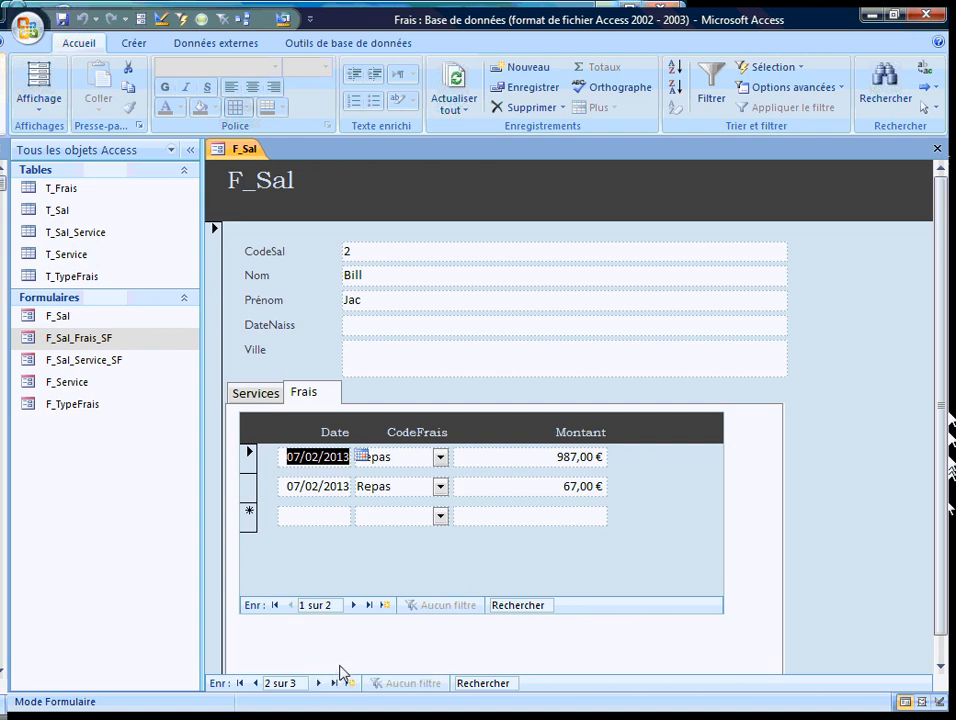
pyautogui.click(327, 518)
pyautogui.hotkey('ctrl', 'shift', ':')
pyautogui.press('BackSpace')
pyautogui.press('BackSpace')
pyautogui.press('BackSpace')
pyautogui.press('BackSpace')
pyautogui.press('BackSpace')
pyautogui.press('BackSpace')
pyautogui.press('BackSpace')
pyautogui.press('BackSpace')
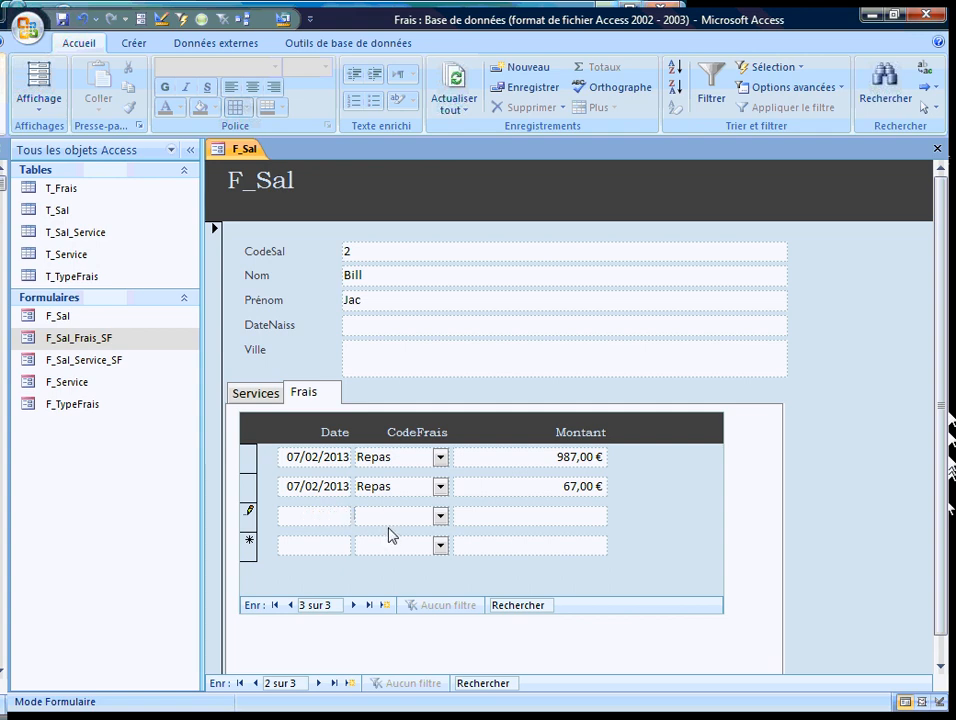
# Step: Add a Vestimentaire expense of 789 euros dated 07/02/2013 for the second employee
pyautogui.hotkey('ctrl', ';')
pyautogui.click(441, 516)
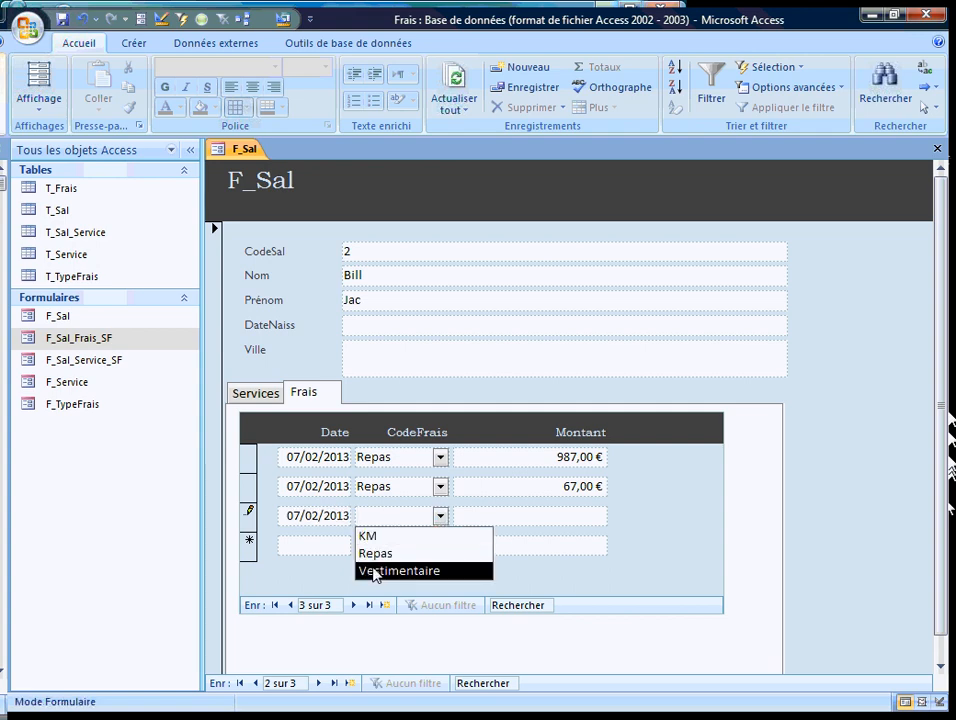
pyautogui.click(381, 571)
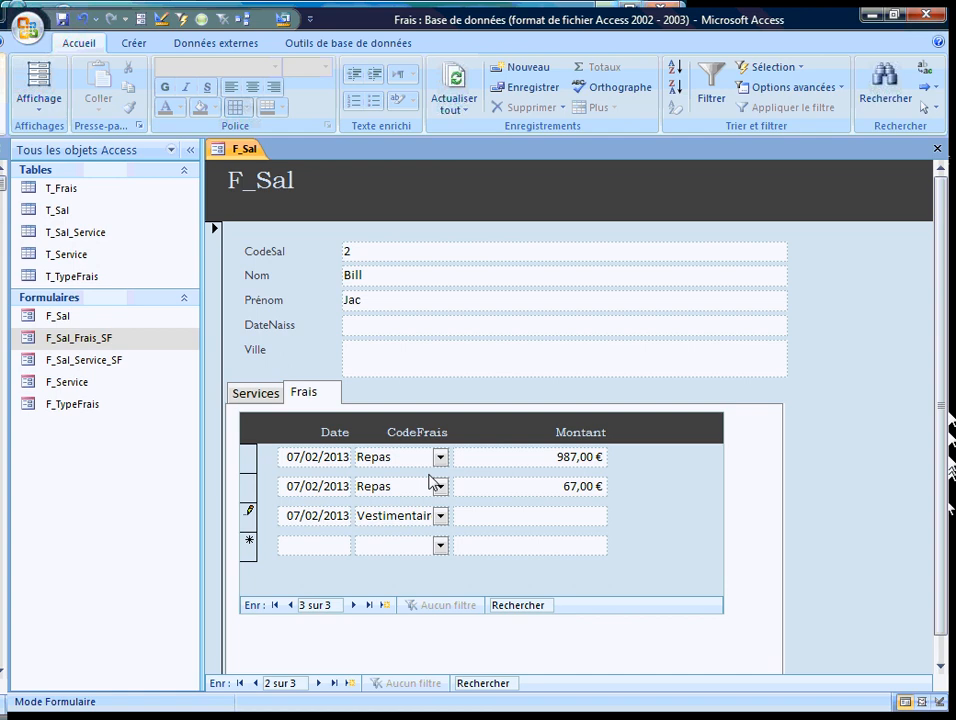
pyautogui.press('Tab')
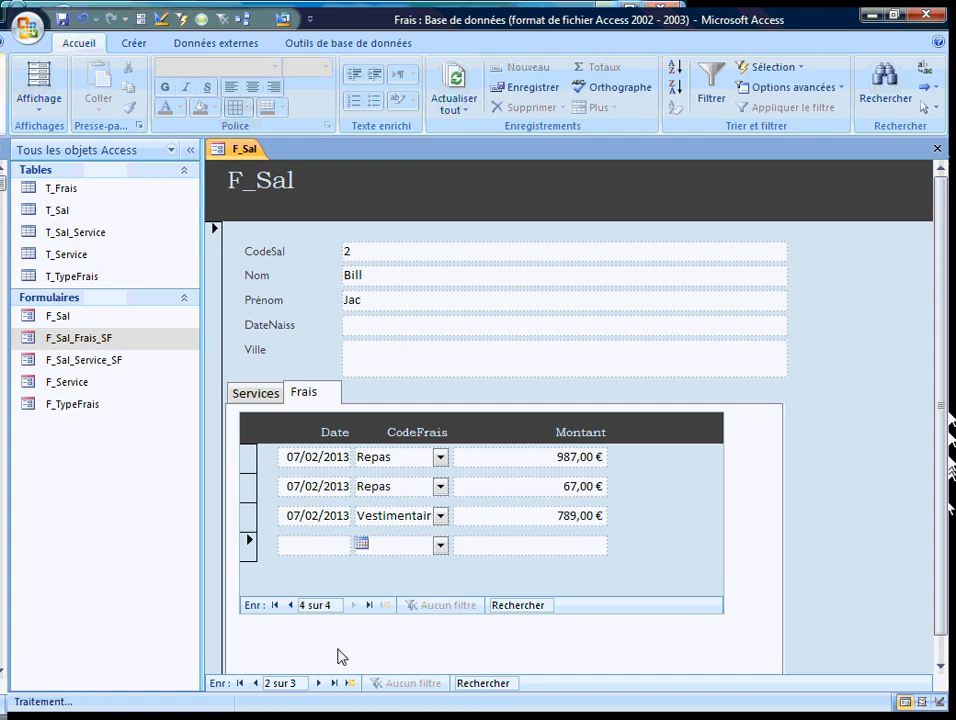
# Step: Go to the third employee record and enter a Repas expense of 566 euros dated 07/02/2013 on the Frais page
pyautogui.click(320, 683)
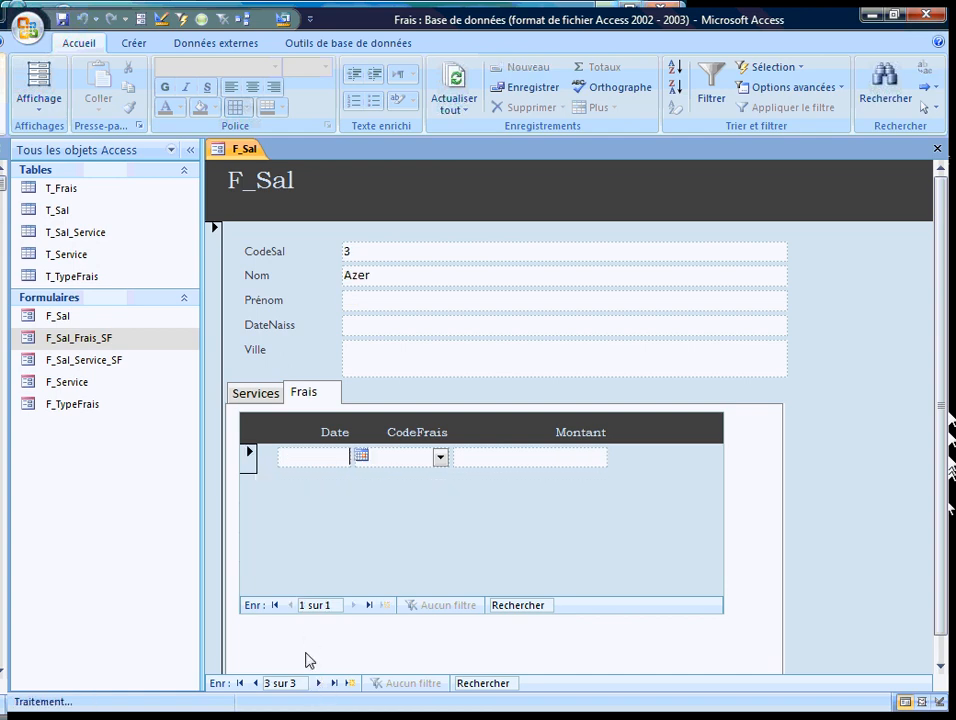
pyautogui.click(254, 393)
pyautogui.click(308, 395)
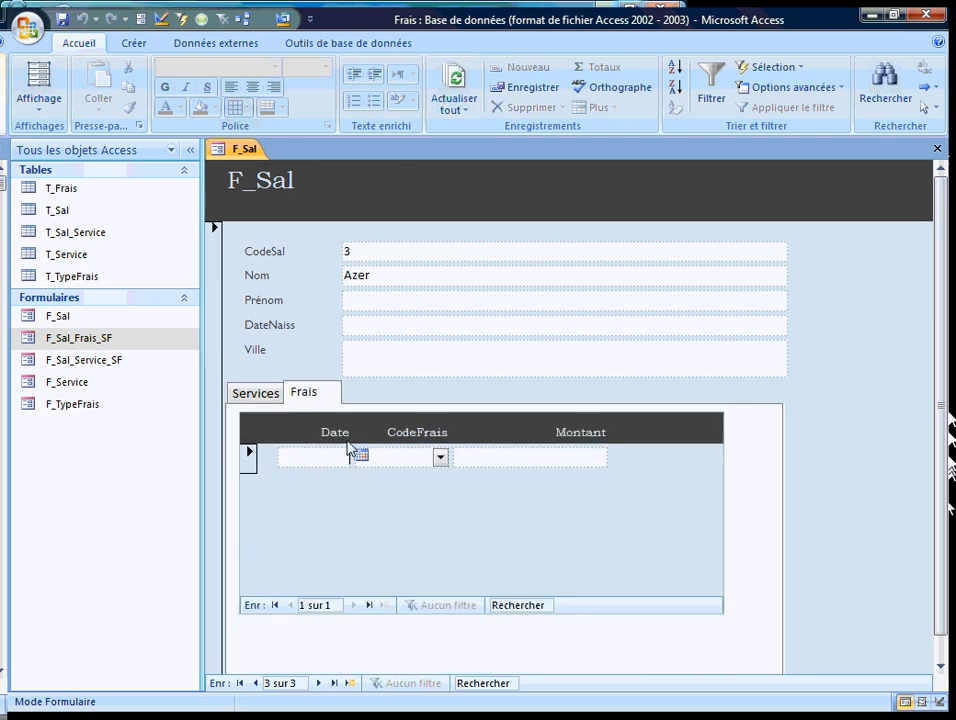
pyautogui.hotkey('ctrl', ';')
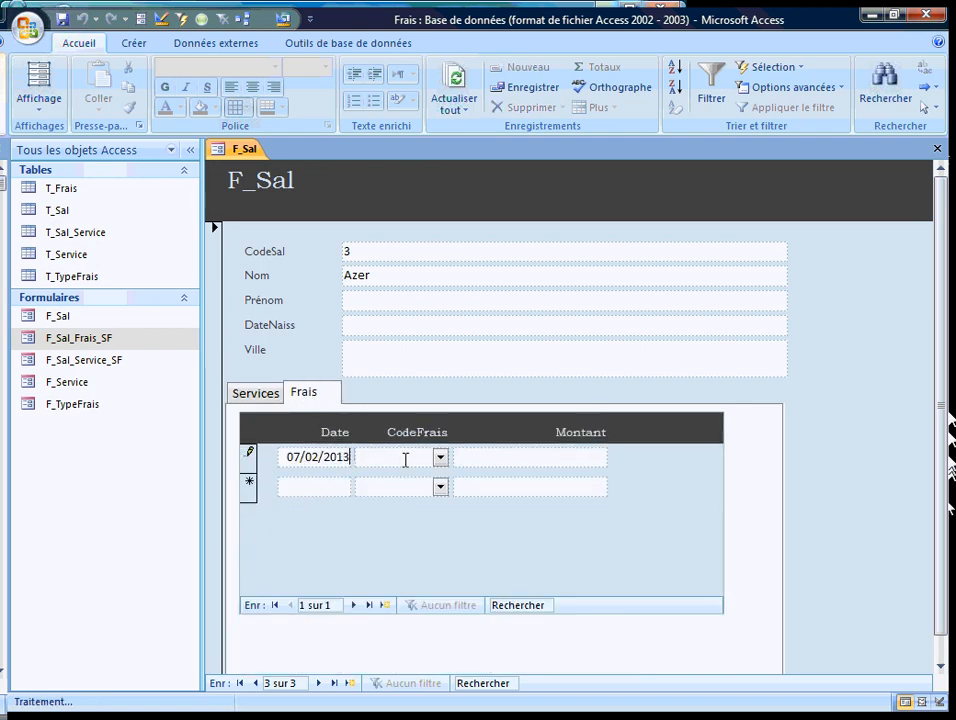
pyautogui.click(444, 459)
pyautogui.click(388, 496)
pyautogui.click(480, 455)
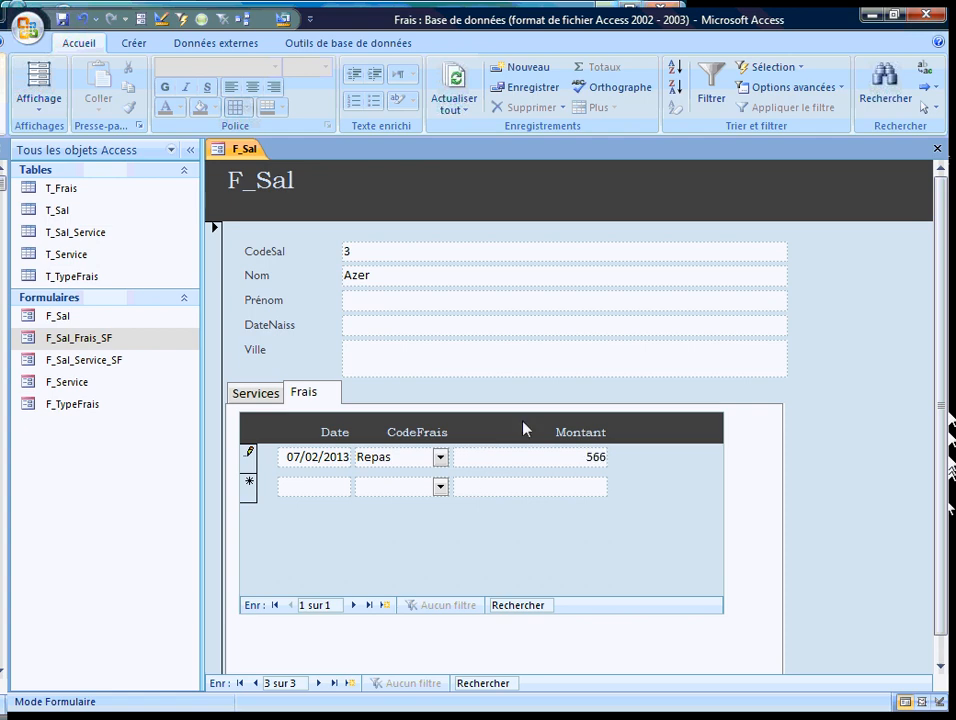
pyautogui.write('566')
# Step: Add a second Repas expense of 666 euros dated 07/02/2013 for the third employee
pyautogui.click(441, 487)
pyautogui.click(395, 525)
pyautogui.click(497, 485)
pyautogui.write('666')
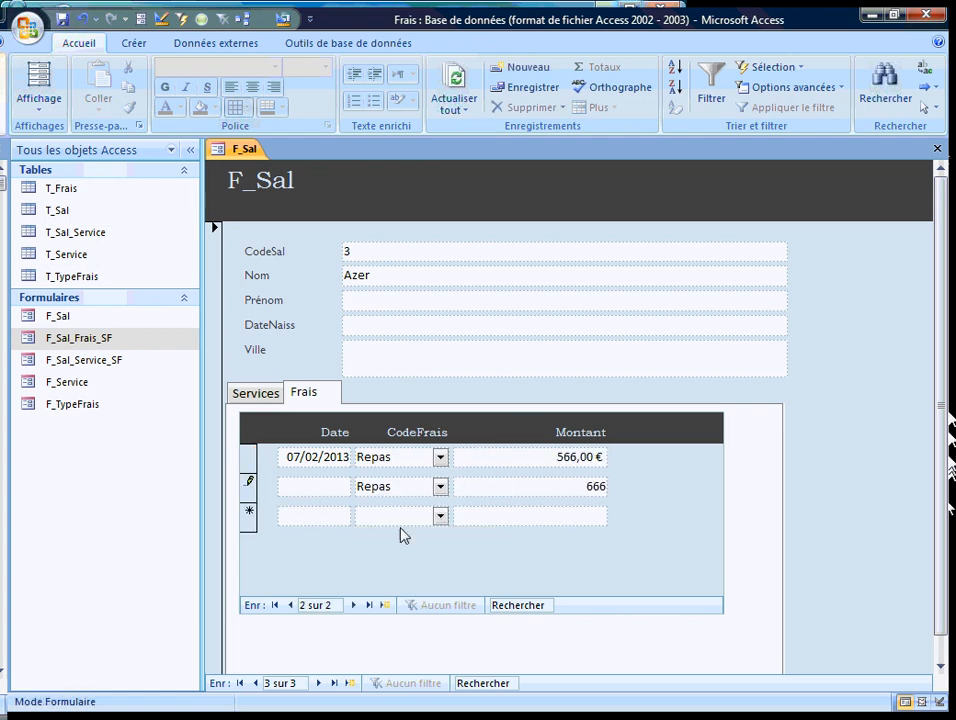
pyautogui.click(308, 486)
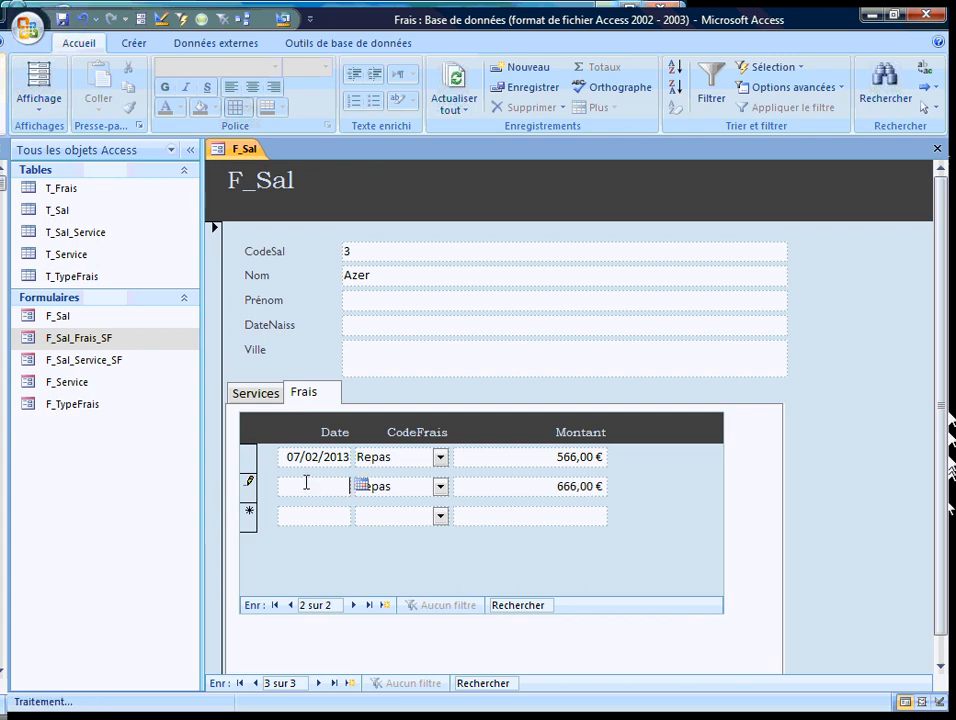
# Step: Add a third Repas expense of 456 euros dated 07/02/2013 for the third employee
pyautogui.click(440, 515)
pyautogui.click(385, 553)
pyautogui.click(306, 518)
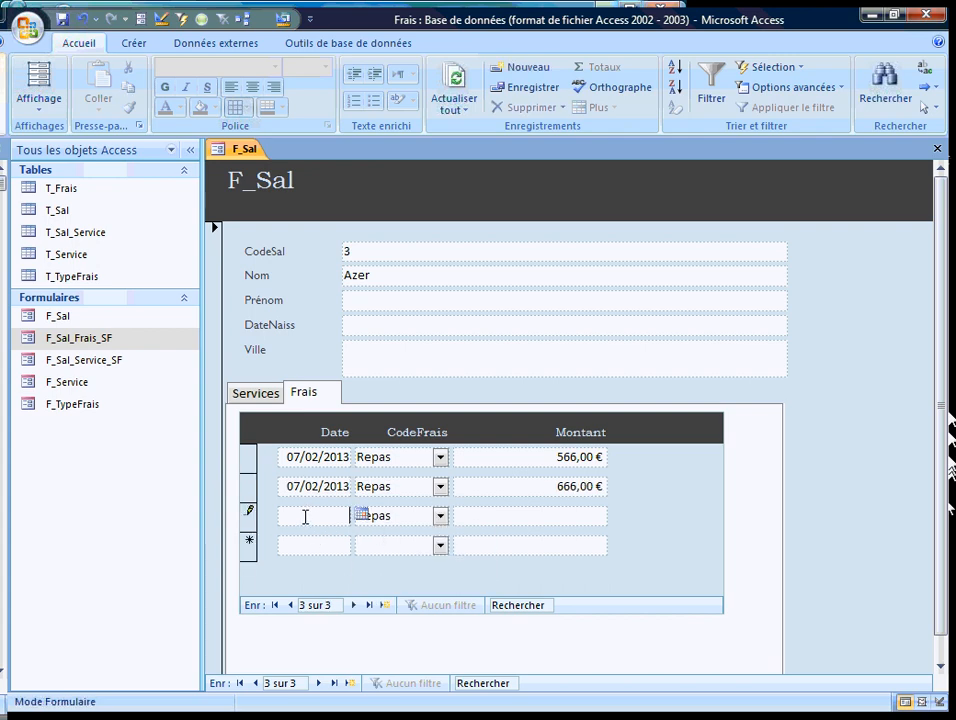
pyautogui.hotkey('ctrl', ';')
pyautogui.click(540, 515)
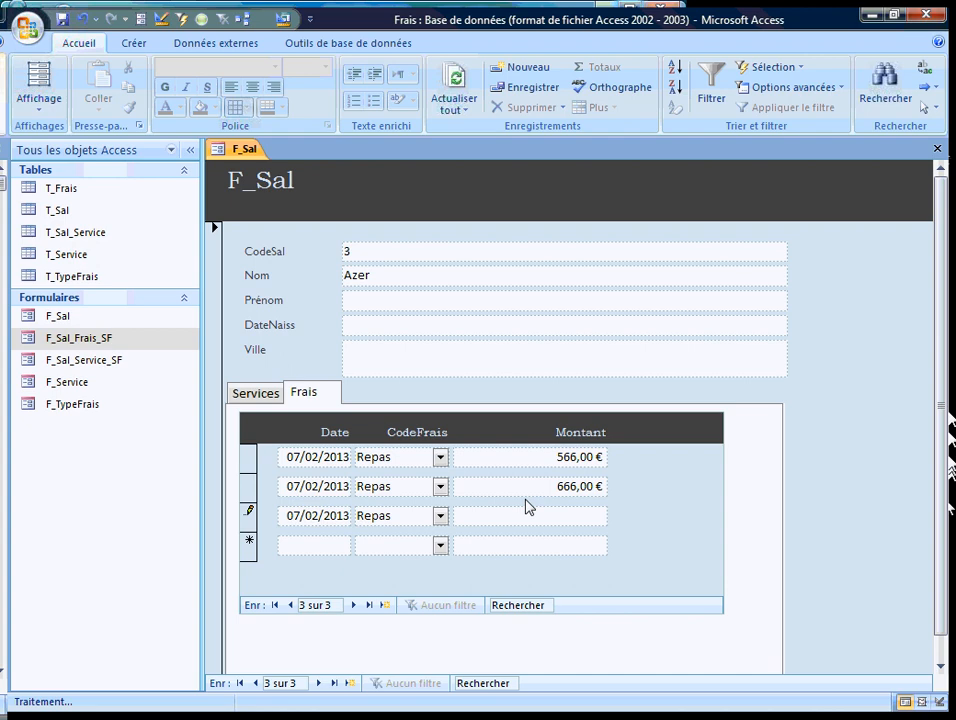
pyautogui.write('456')
pyautogui.press('Return')
# Step: Add a KM expense of 76 euros dated 07/02/2013 for the third employee
pyautogui.click(440, 545)
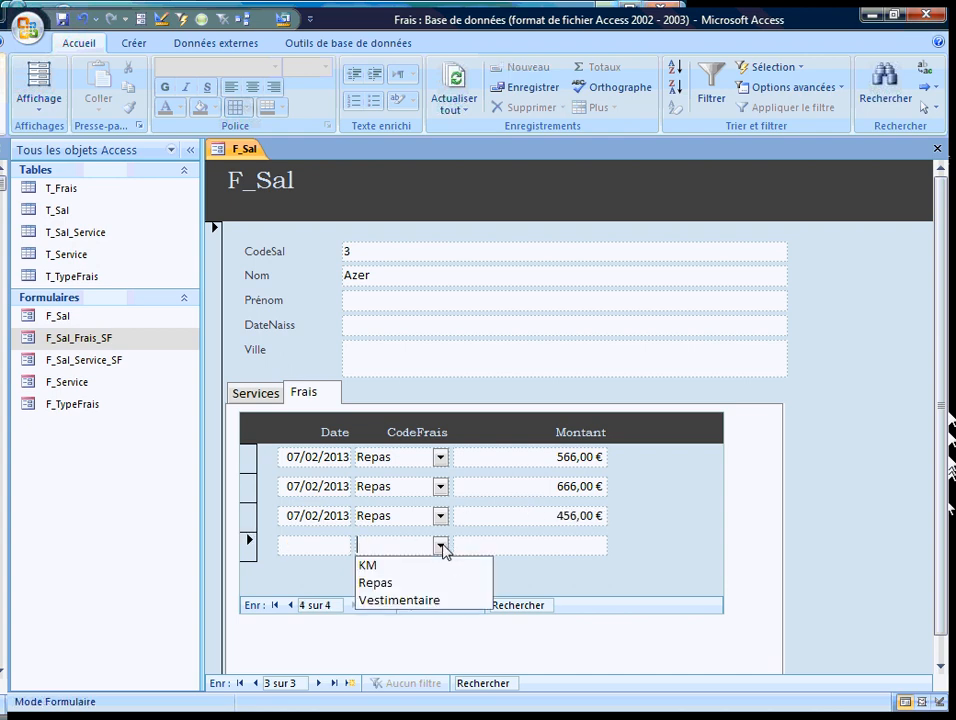
pyautogui.click(410, 565)
pyautogui.click(495, 540)
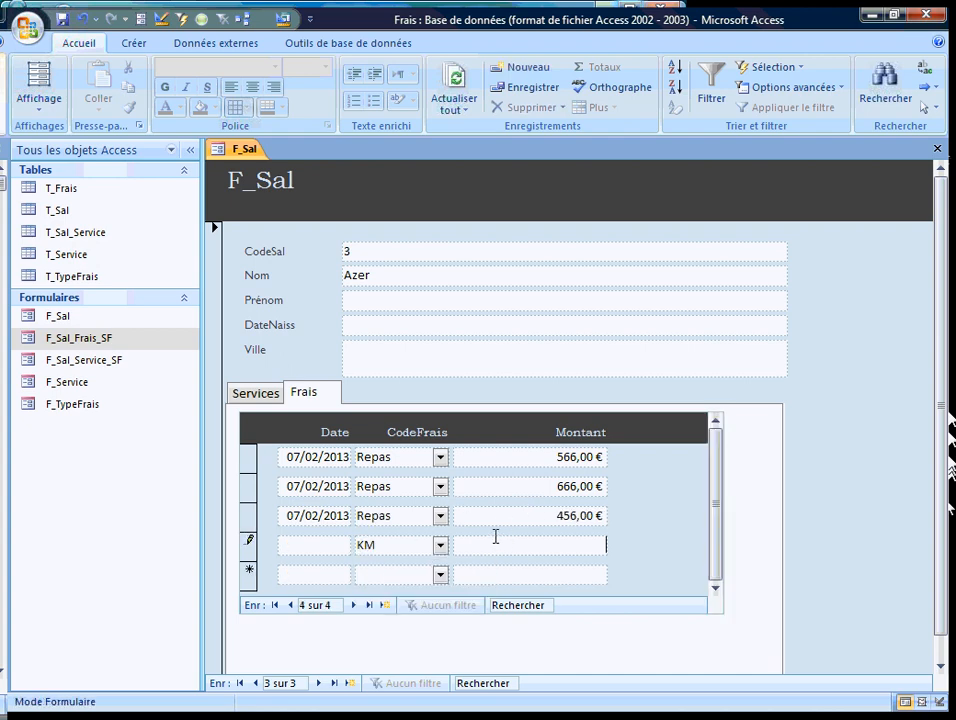
pyautogui.click(300, 548)
pyautogui.hotkey('ctrl', ';')
pyautogui.click(295, 572)
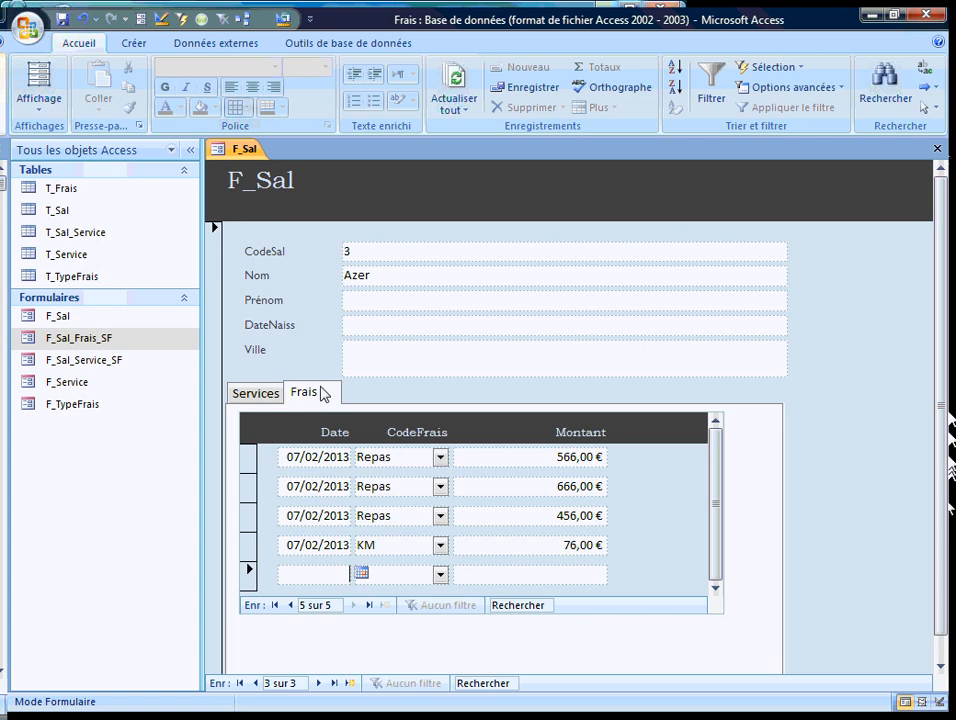
# Step: Close F_Sal and create a query in Design view containing all five tables, T_Frais through T_TypeFrais
pyautogui.click(937, 148)
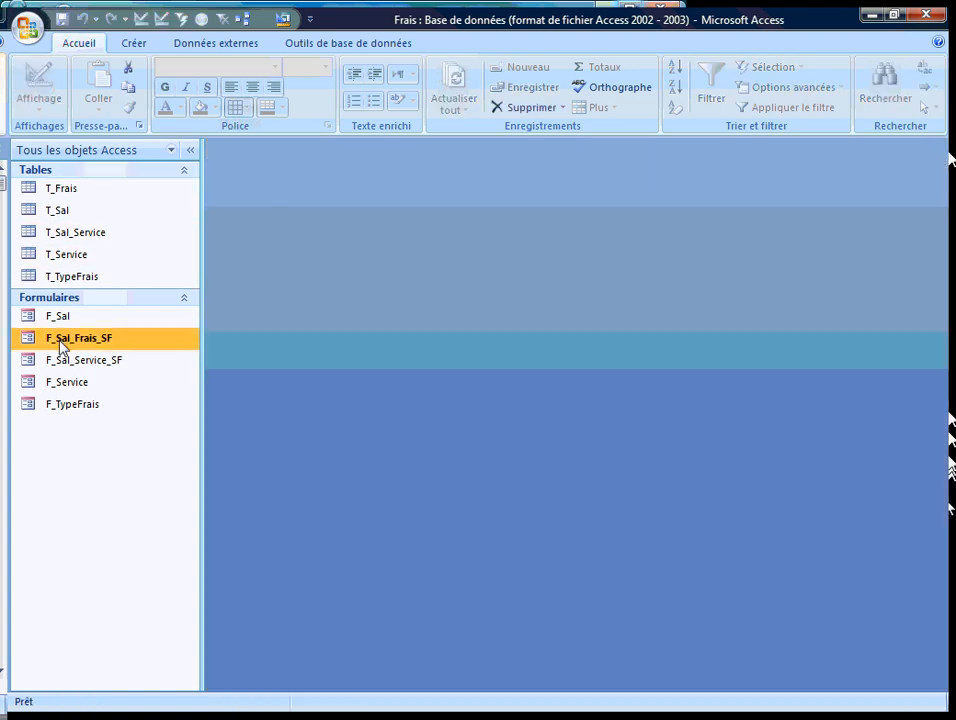
pyautogui.click(134, 43)
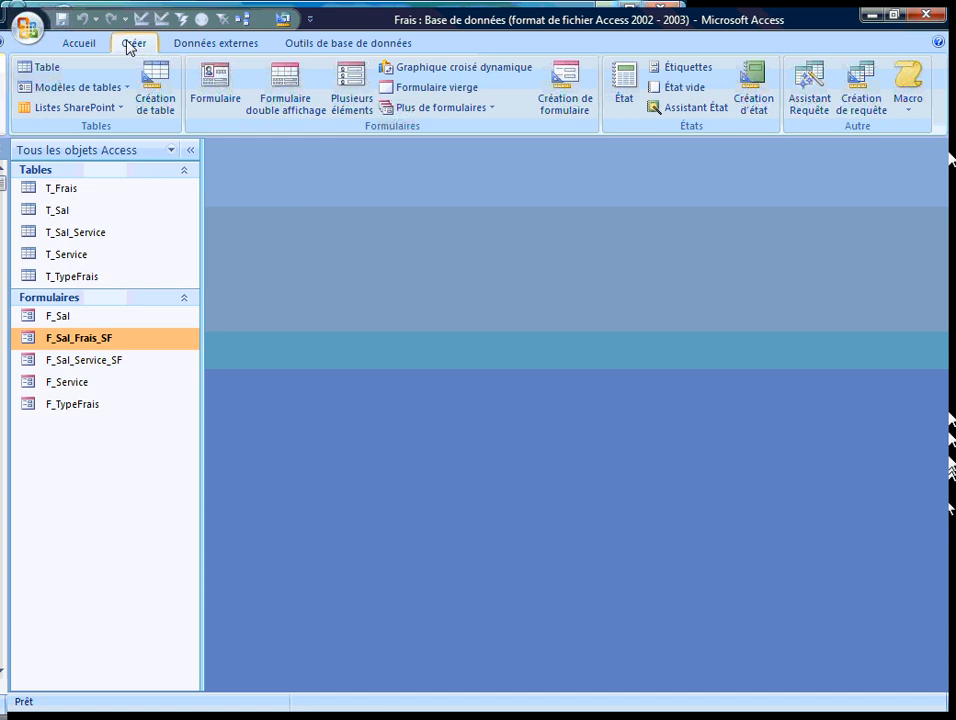
pyautogui.click(856, 82)
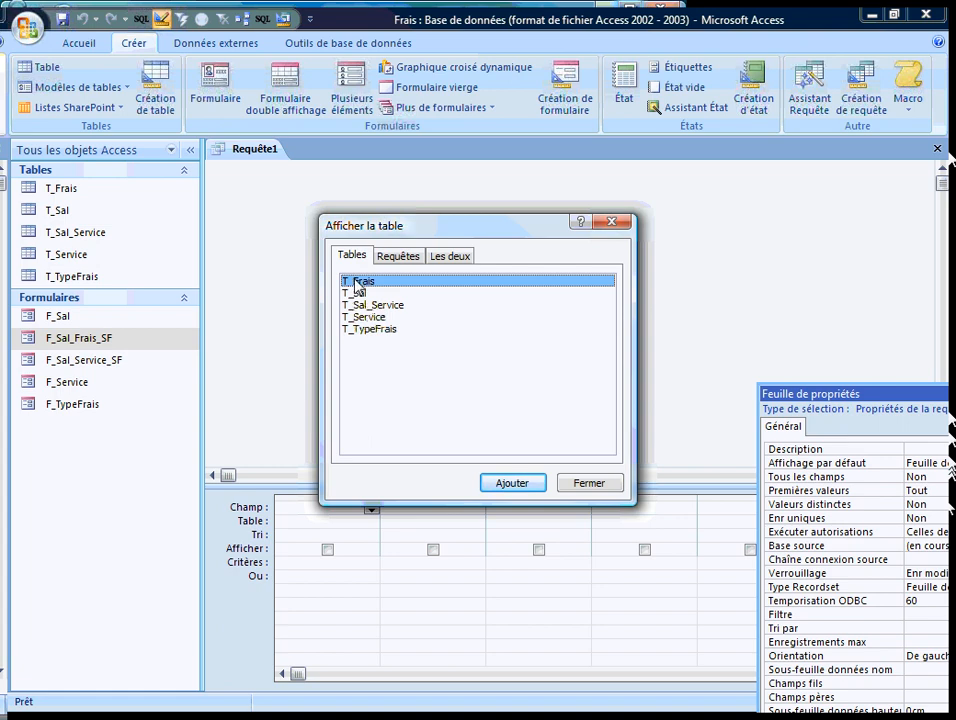
pyautogui.hotkey('shift', 'Down')
pyautogui.hotkey('shift', 'Down')
pyautogui.hotkey('shift', 'Down')
pyautogui.hotkey('shift', 'Down')
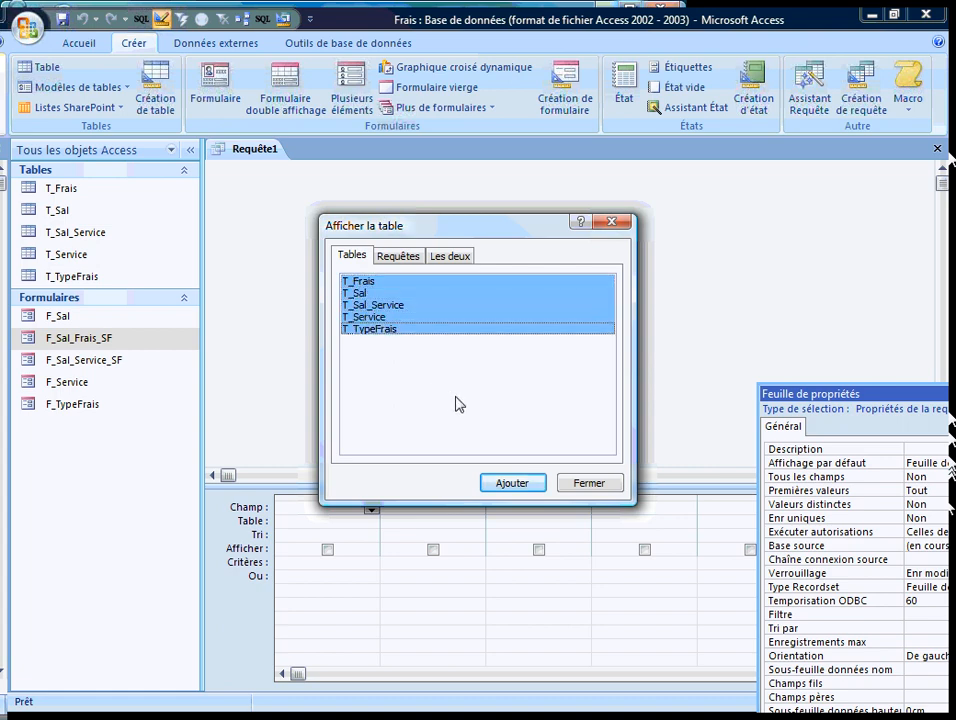
pyautogui.click(537, 484)
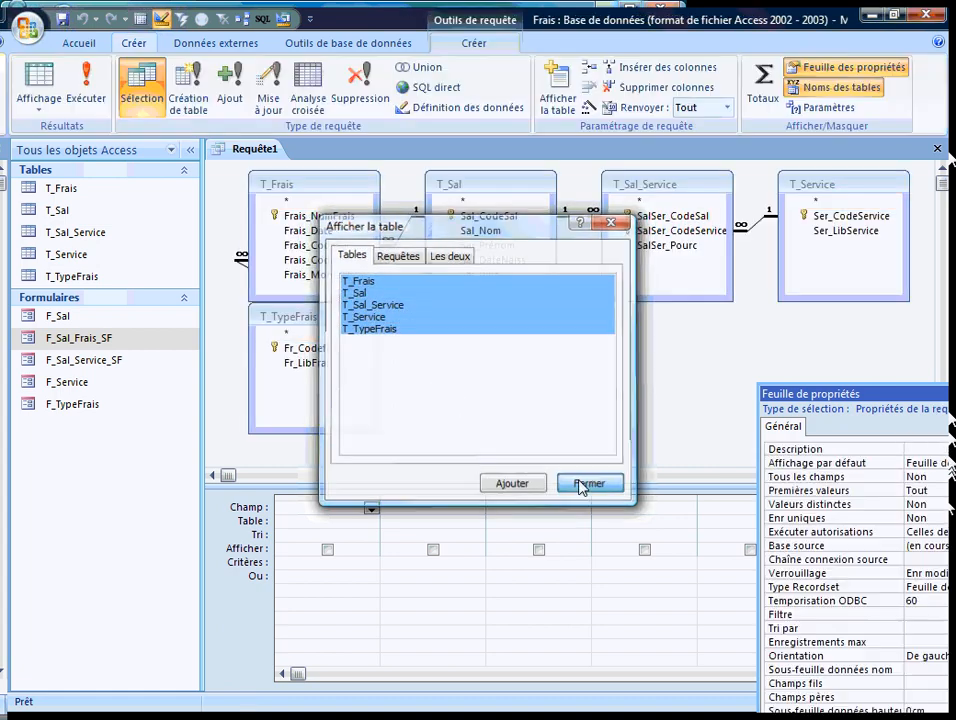
pyautogui.click(578, 487)
# Step: Move the T_TypeFrais table below T_Sal in the query diagram and shorten its field list
pyautogui.moveTo(333, 318); pyautogui.dragTo(482, 343)
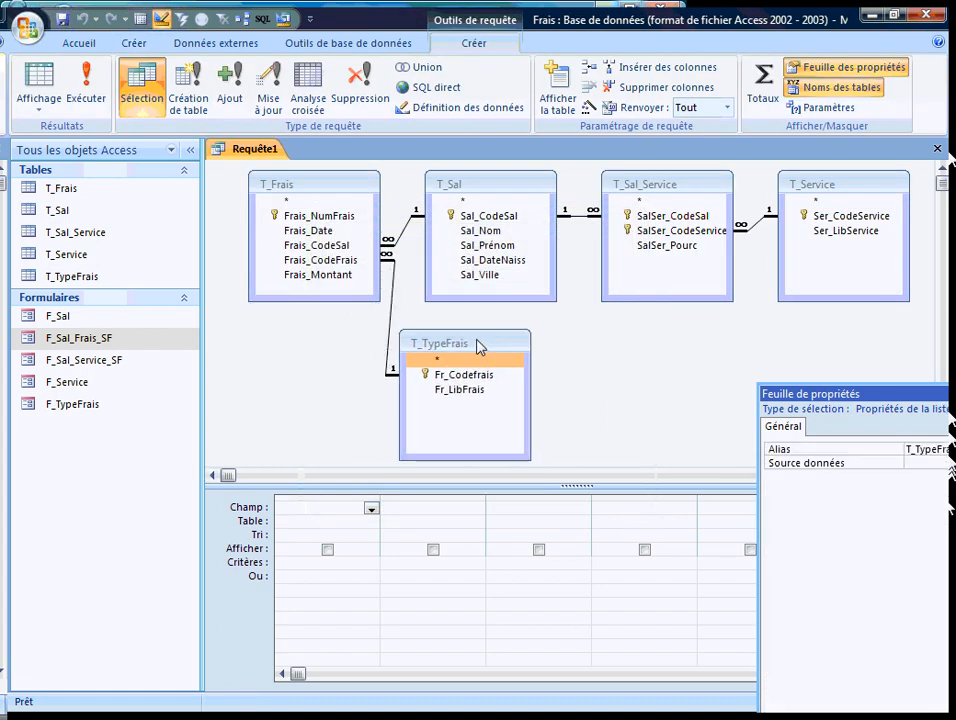
pyautogui.moveTo(524, 437); pyautogui.dragTo(526, 421)
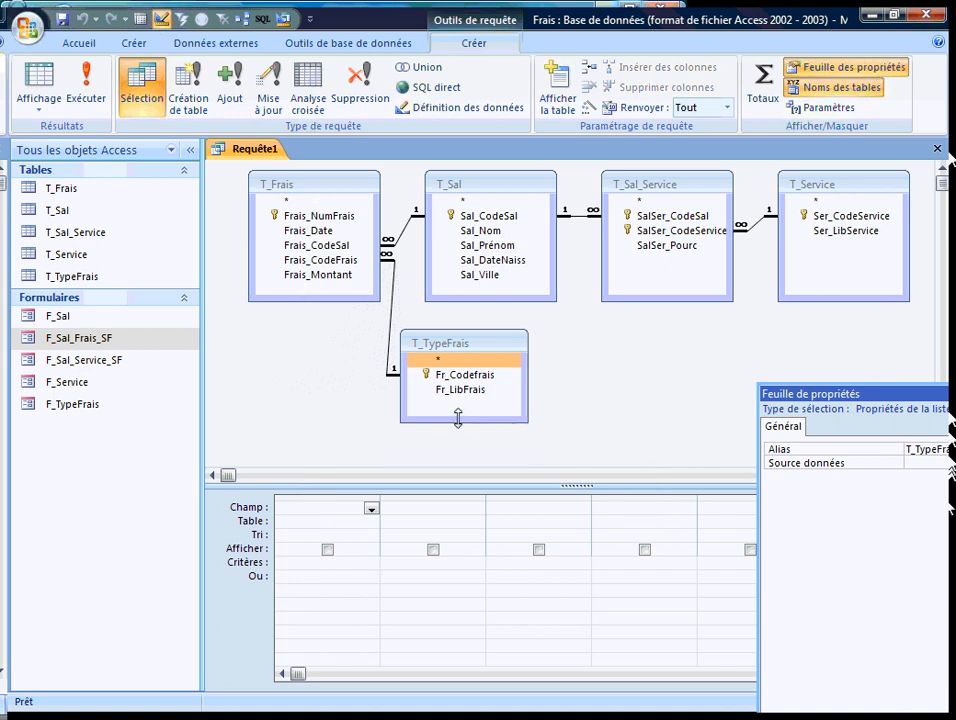
# Step: Add Ser_LibService from T_Service and Fr_LibFrais from T_TypeFrais to the query grid
pyautogui.click(843, 232)
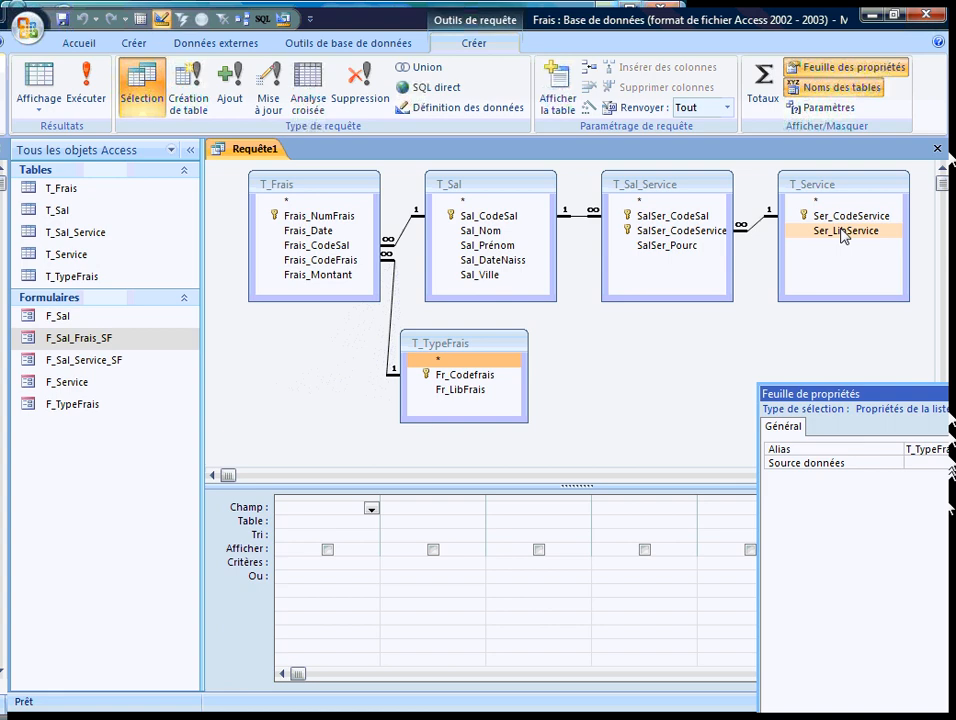
pyautogui.doubleClick(843, 232)
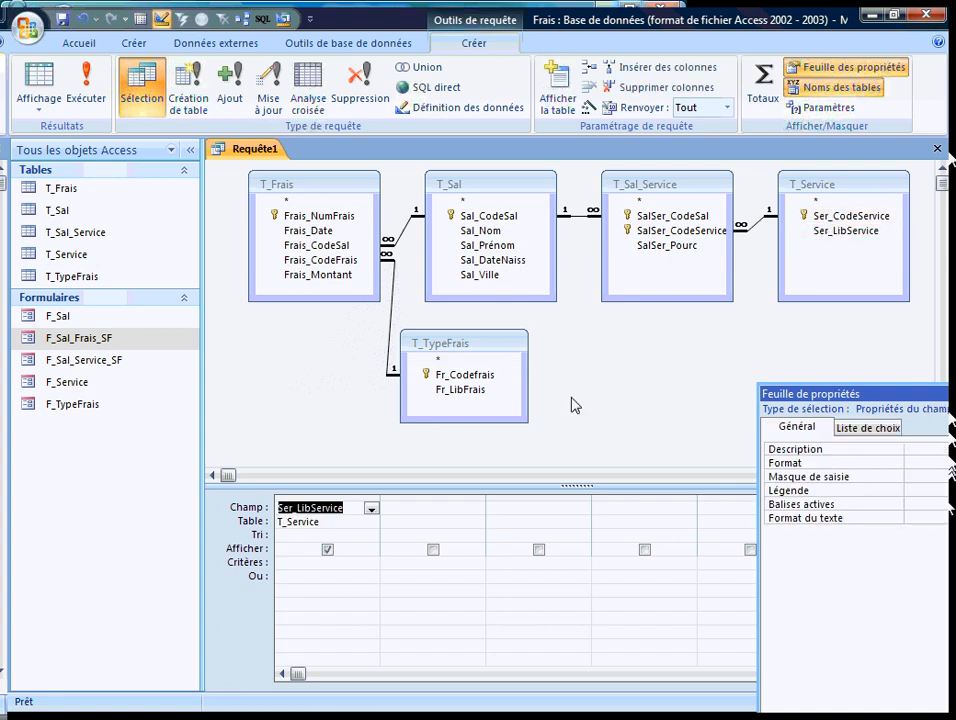
pyautogui.click(459, 390)
pyautogui.doubleClick(459, 390)
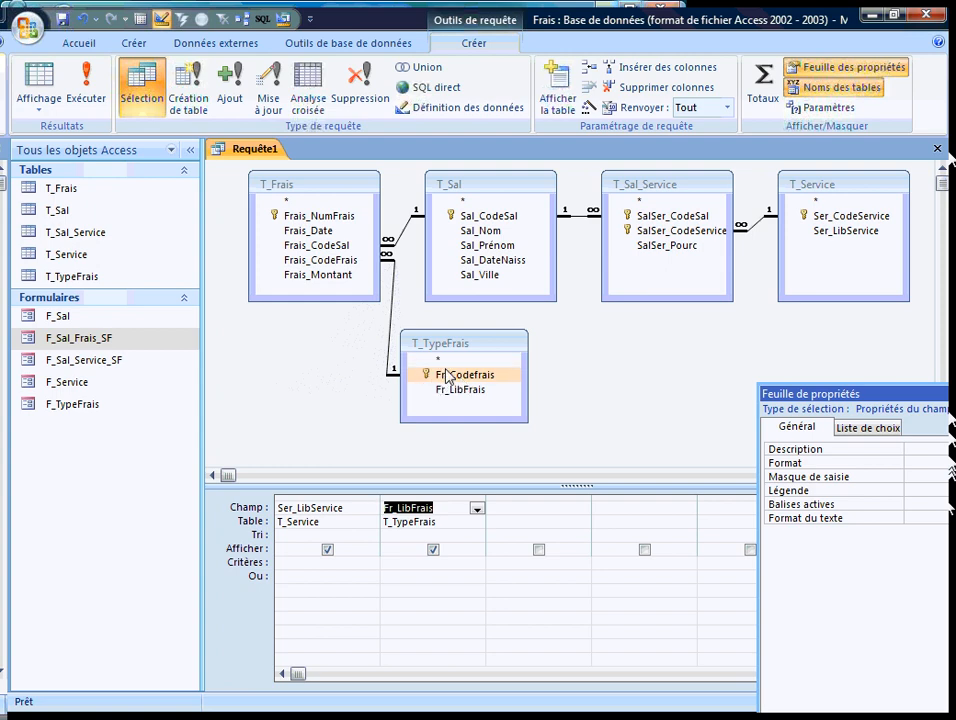
pyautogui.click(445, 363)
# Step: Add Frais_Date as the third column, turn it into the expression Mois([Frais_Date]), and widen the column
pyautogui.click(309, 258)
pyautogui.click(312, 231)
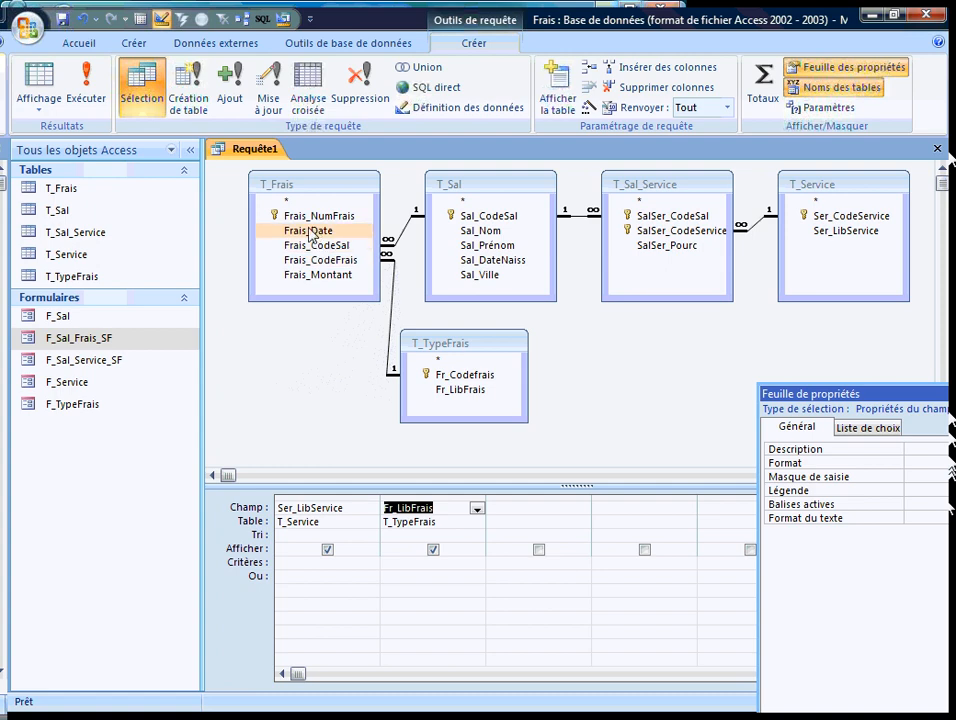
pyautogui.moveTo(312, 231); pyautogui.dragTo(510, 510)
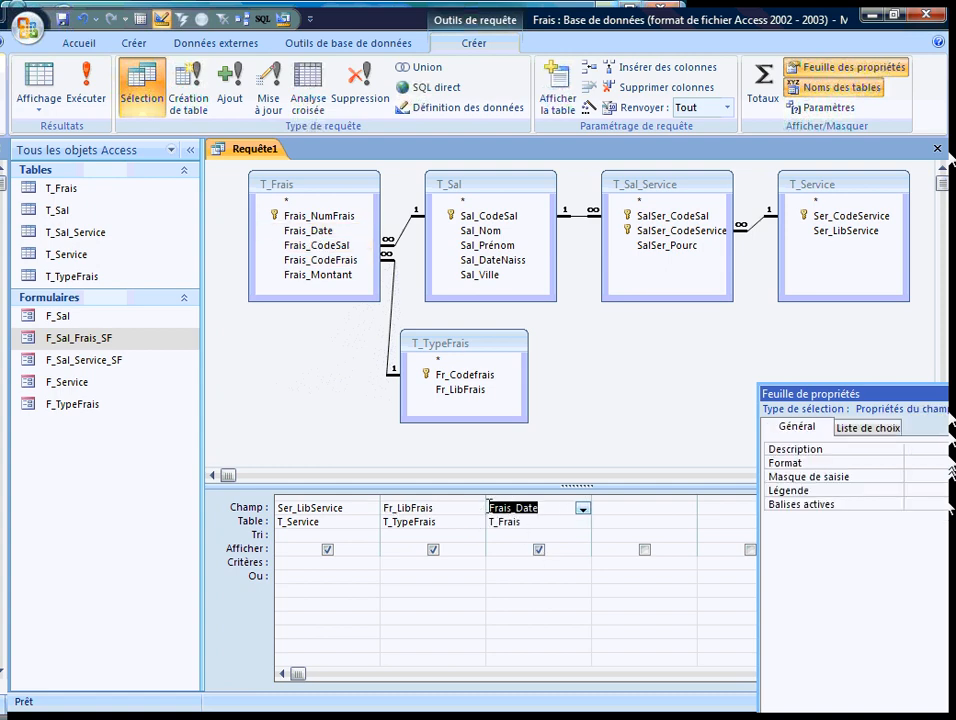
pyautogui.click(490, 506)
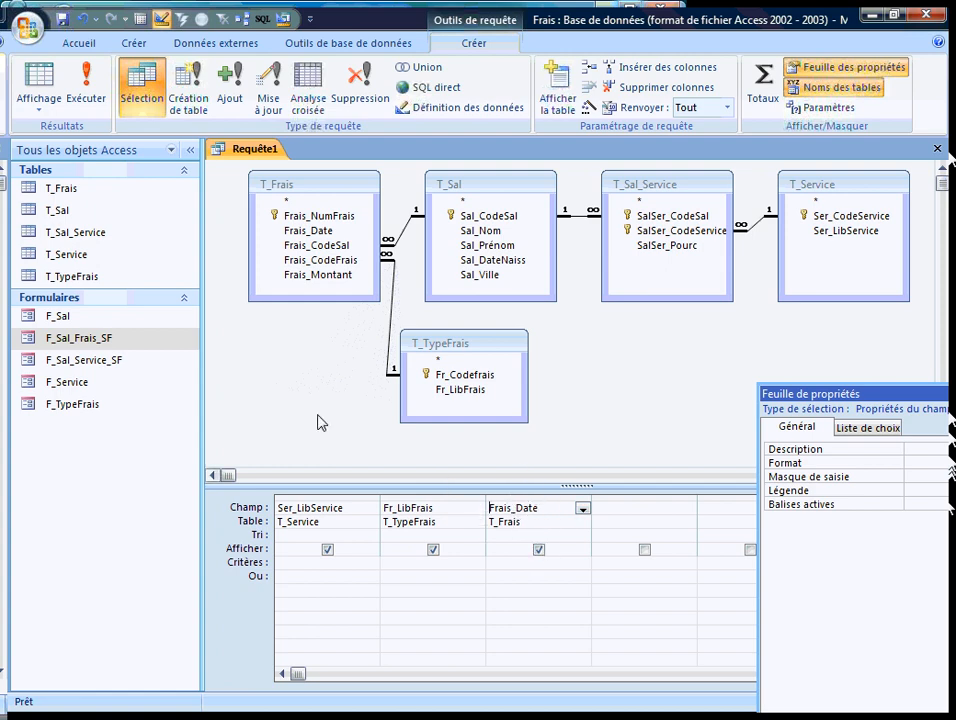
pyautogui.write('mois')
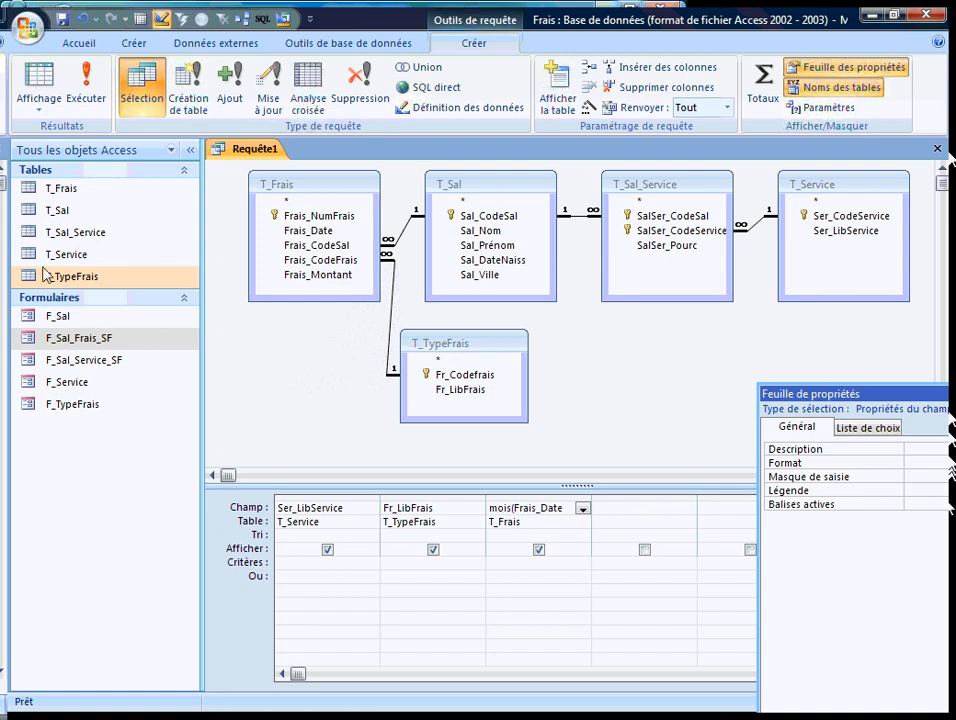
pyautogui.write('(')
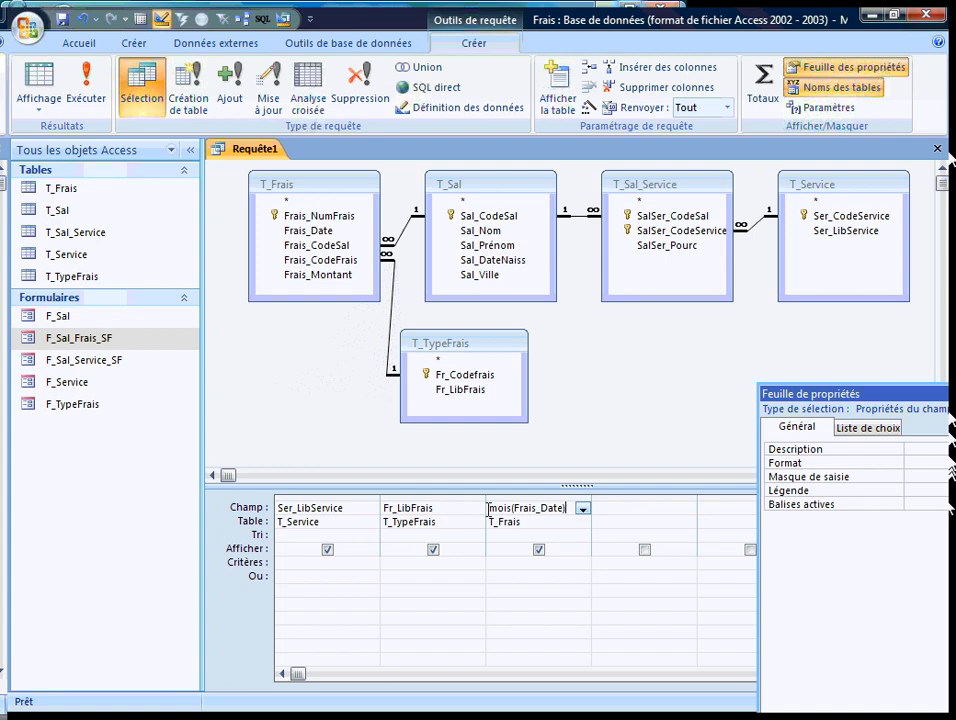
pyautogui.press('Return')
pyautogui.moveTo(593, 498); pyautogui.dragTo(651, 499)
# Step: In the Zoom window, set the font size to 16 and name the month expression Mois
pyautogui.click(584, 506)
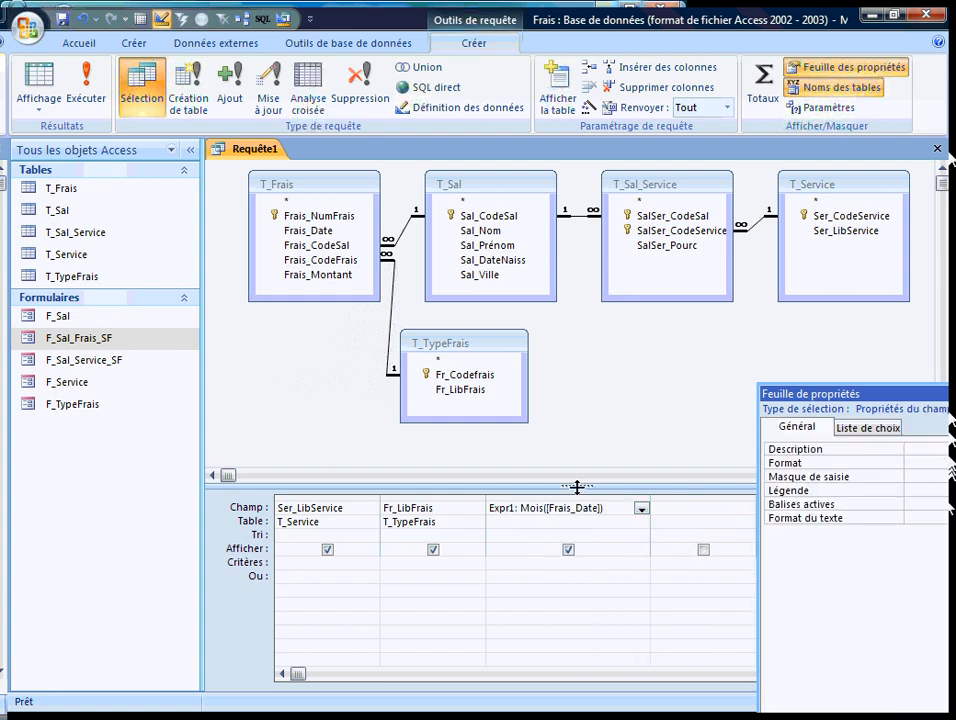
pyautogui.hotkey('shift', 'F2')
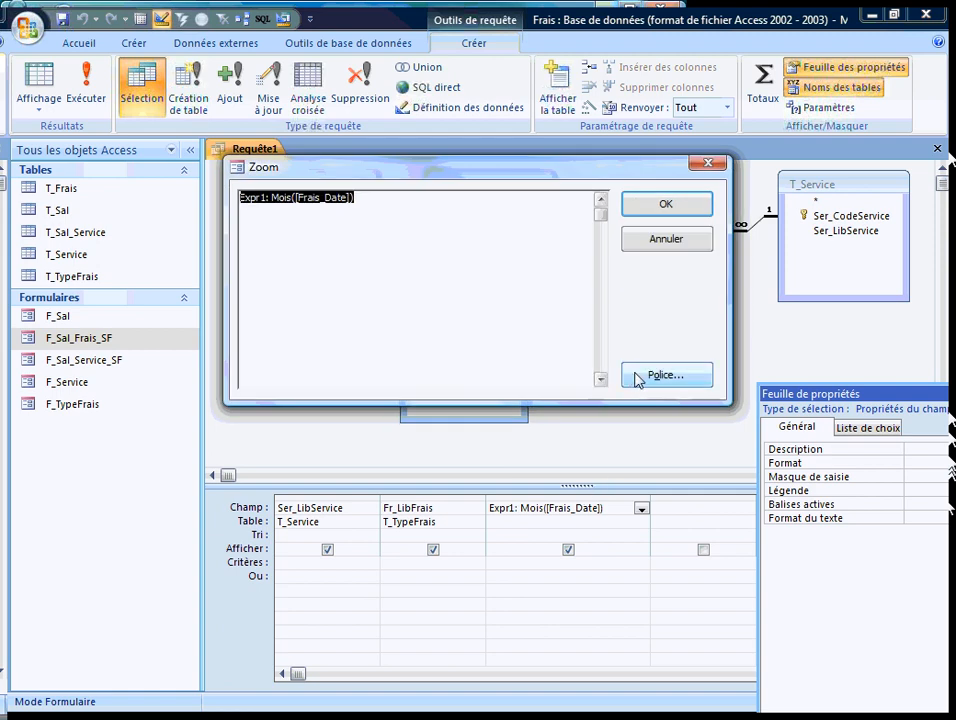
pyautogui.click(636, 377)
pyautogui.click(525, 402)
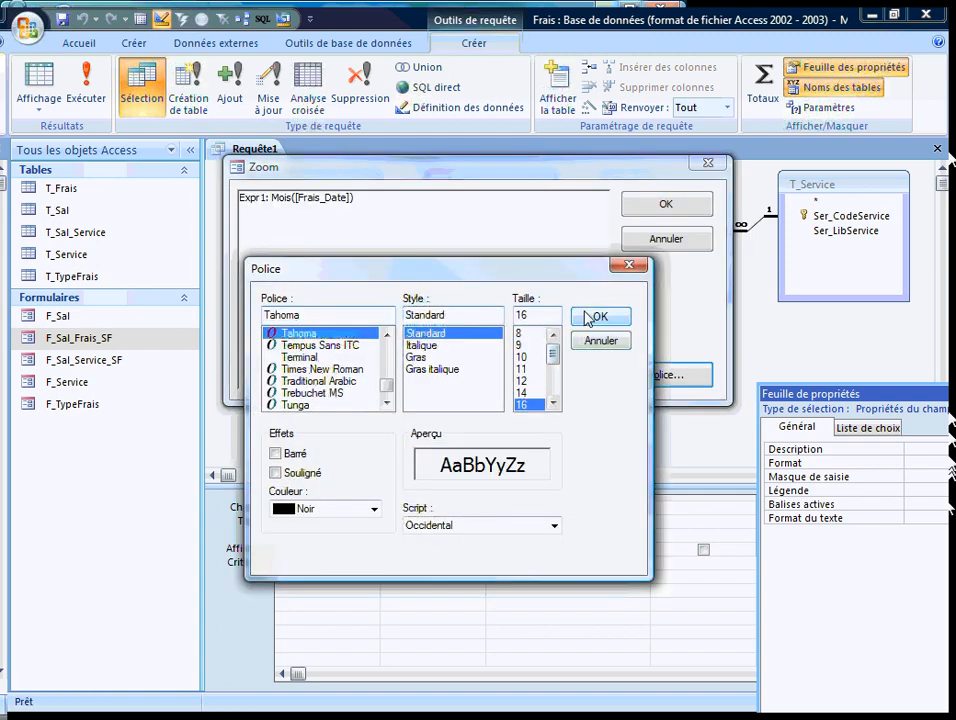
pyautogui.click(598, 316)
pyautogui.doubleClick(270, 203)
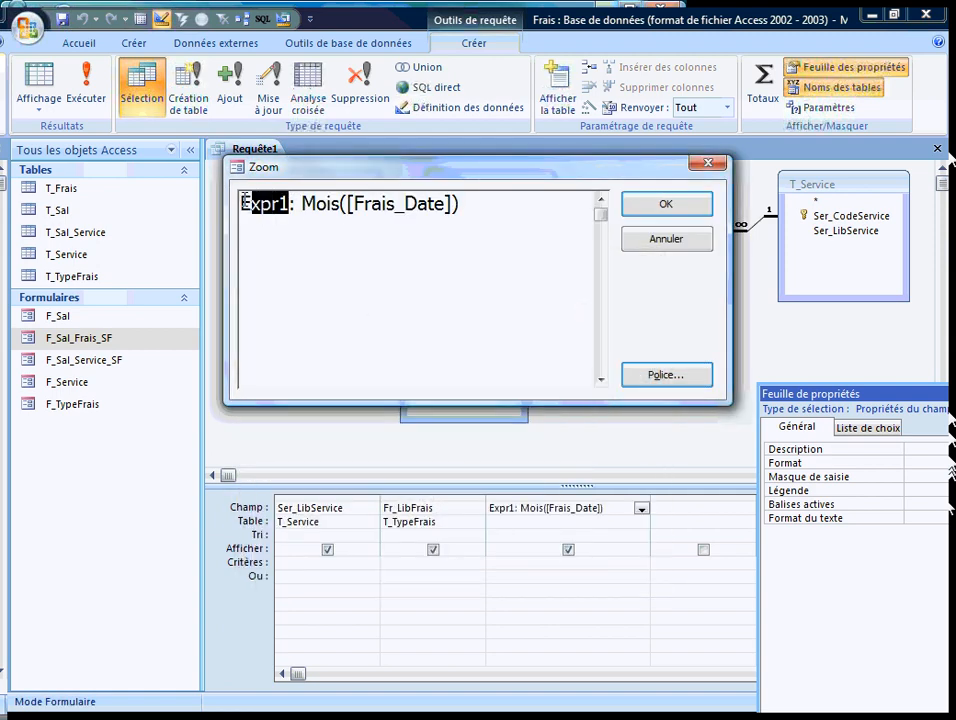
pyautogui.write('Mois')
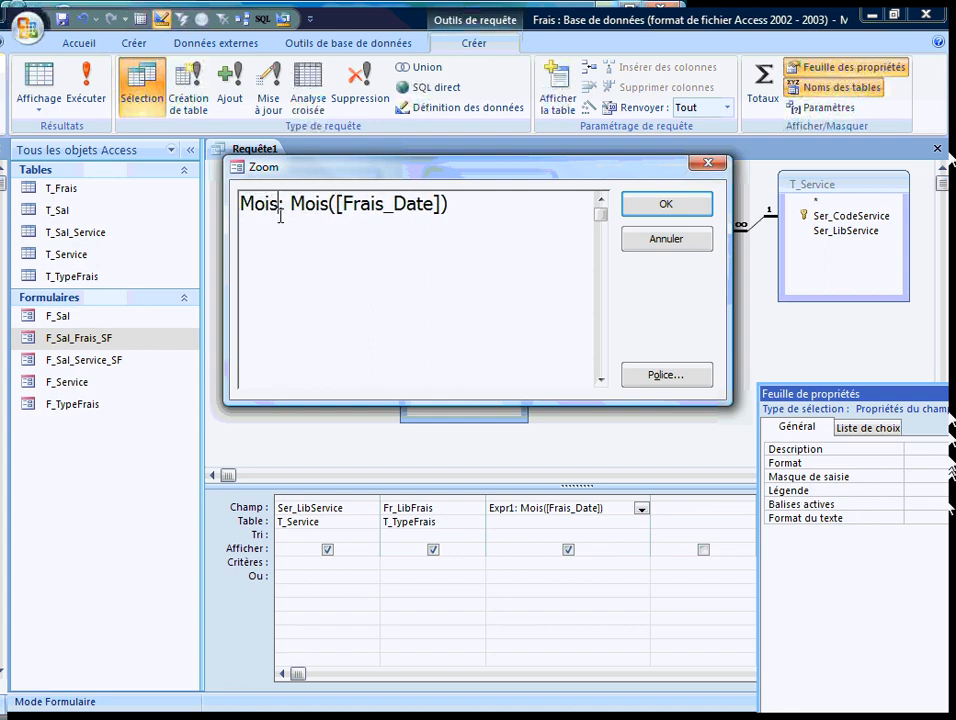
pyautogui.click(654, 208)
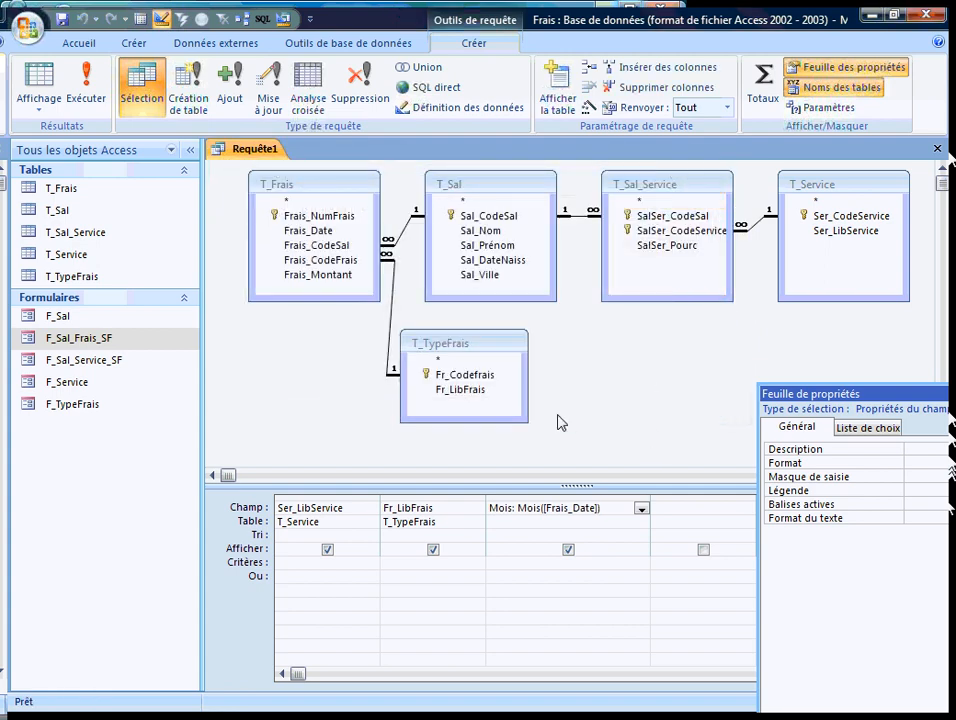
# Step: Add Frais_Date as the fourth column and turn it into the expression Année([Frais_Date])
pyautogui.click(308, 231)
pyautogui.moveTo(308, 231); pyautogui.dragTo(700, 508)
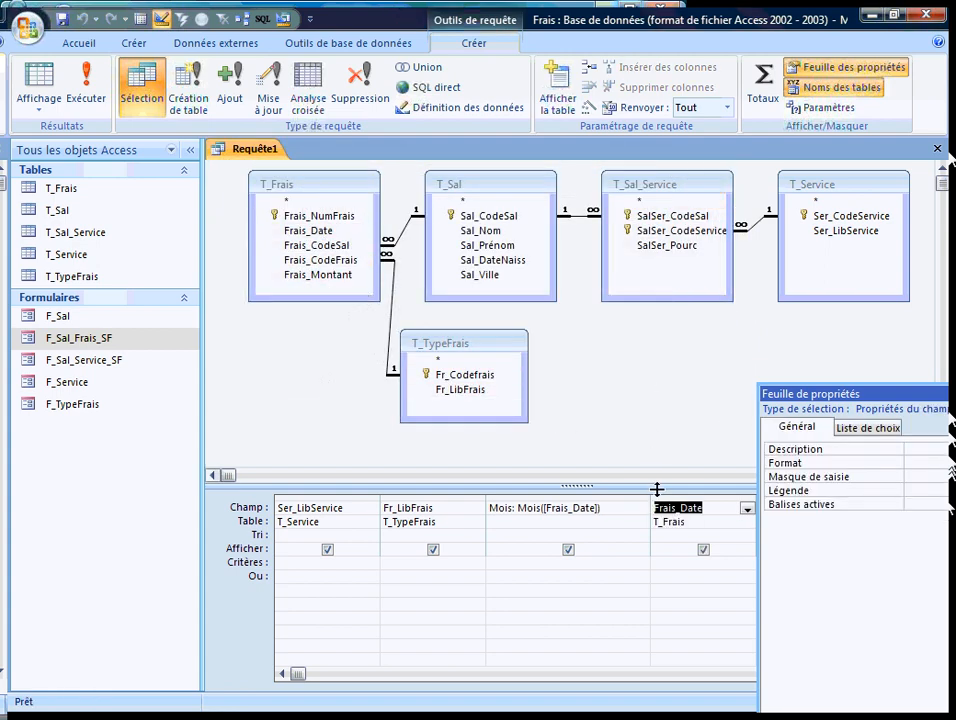
pyautogui.click(654, 507)
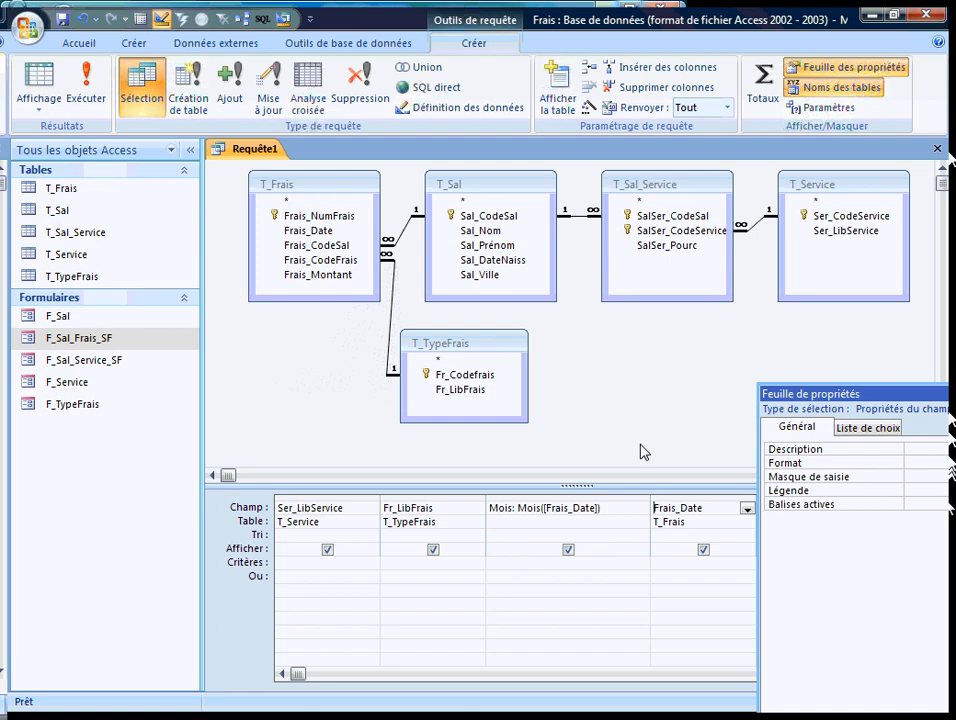
pyautogui.write('year(')
pyautogui.click(708, 376)
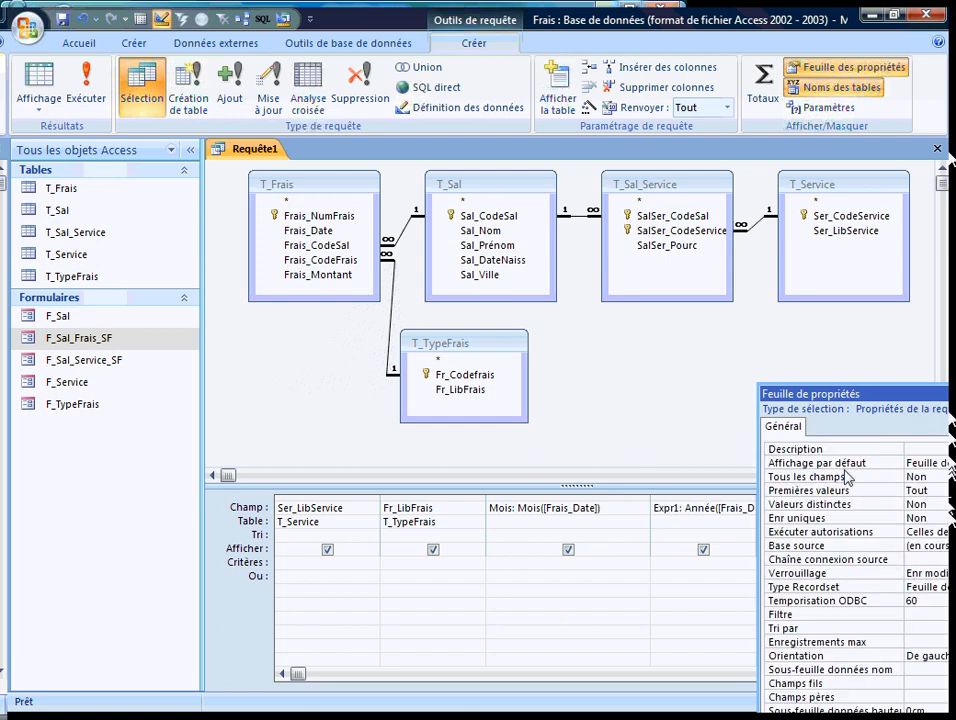
# Step: Name the year column An with its width fitted to the expression, and close the property sheet
pyautogui.doubleClick(820, 393)
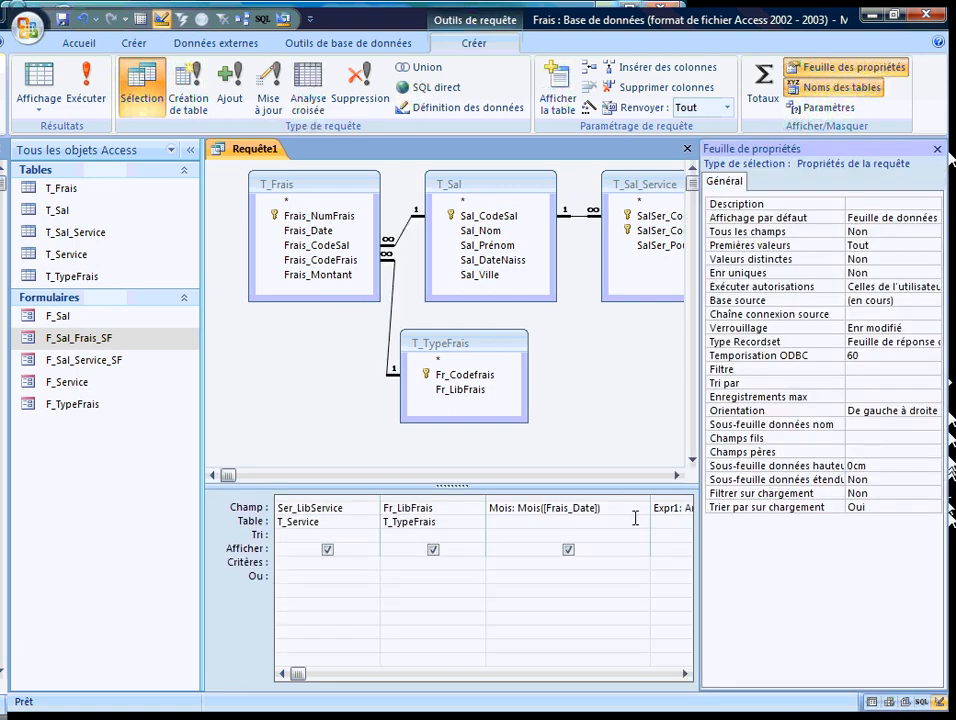
pyautogui.click(686, 673)
pyautogui.click(686, 673)
pyautogui.click(545, 505)
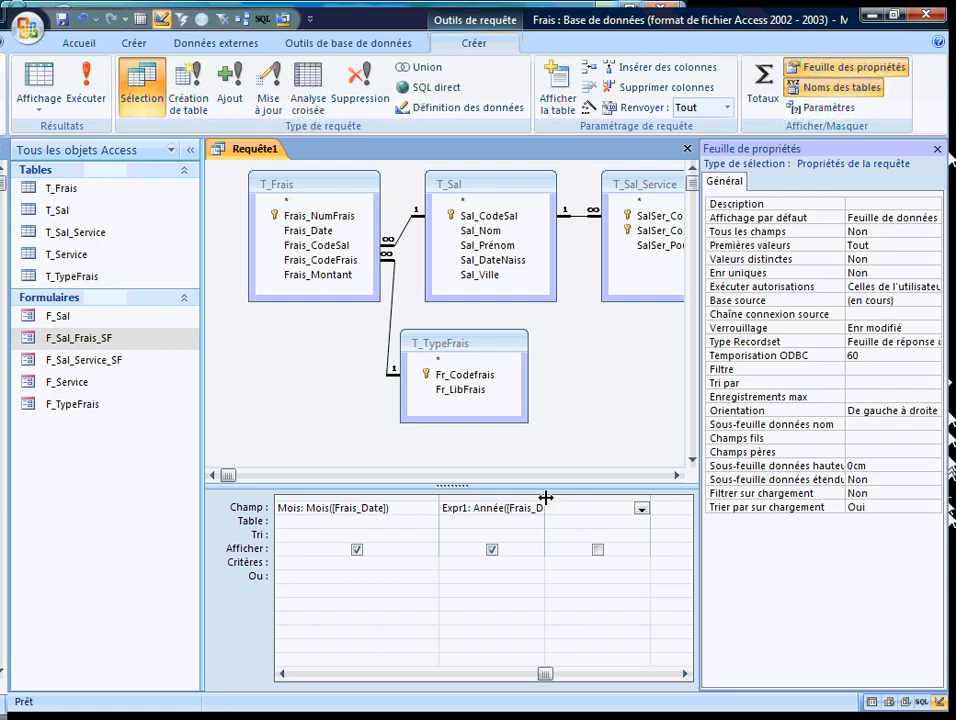
pyautogui.doubleClick(545, 497)
pyautogui.doubleClick(455, 508)
pyautogui.write('An')
pyautogui.press('Tab')
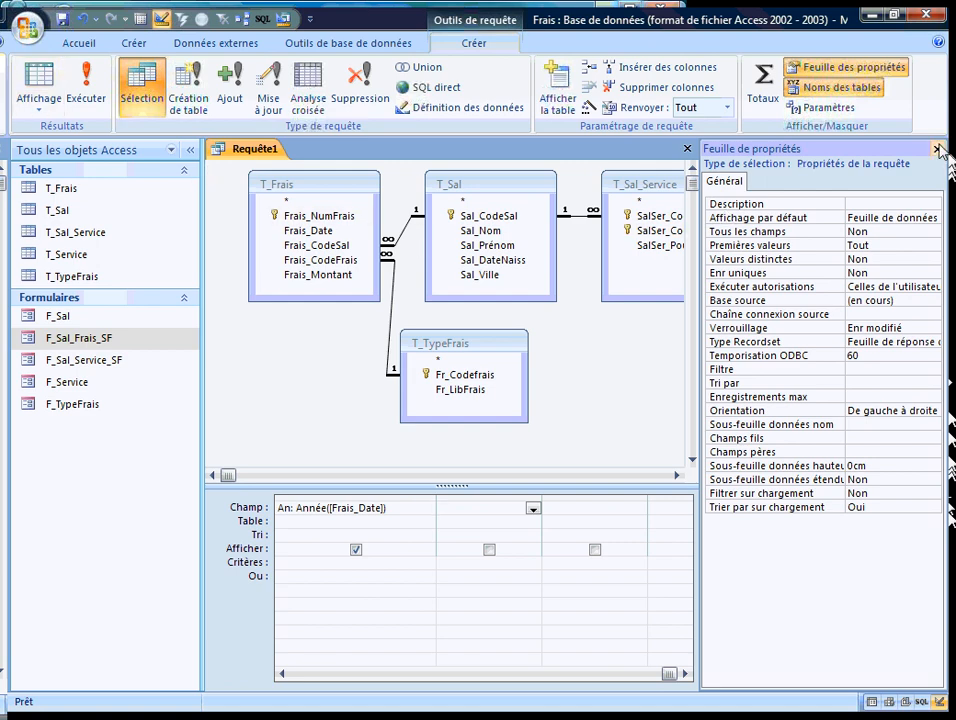
pyautogui.click(937, 149)
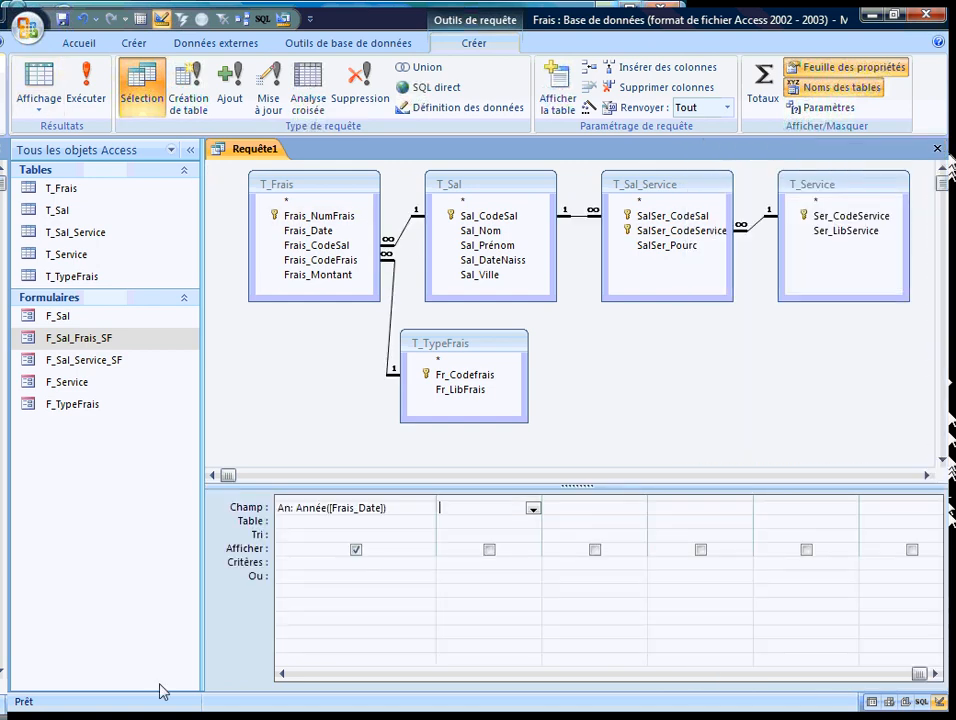
# Step: Add Frais_Montant from T_Frais and SalSer_Pourc from T_Sal_Service to the query grid
pyautogui.click(282, 673)
pyautogui.click(282, 673)
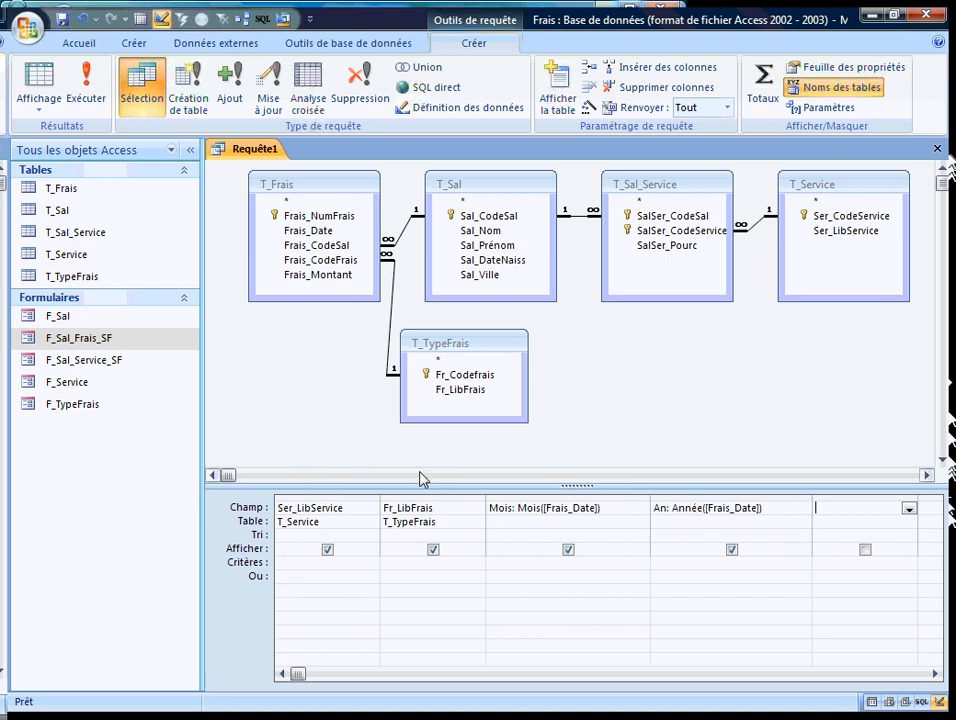
pyautogui.click(320, 275)
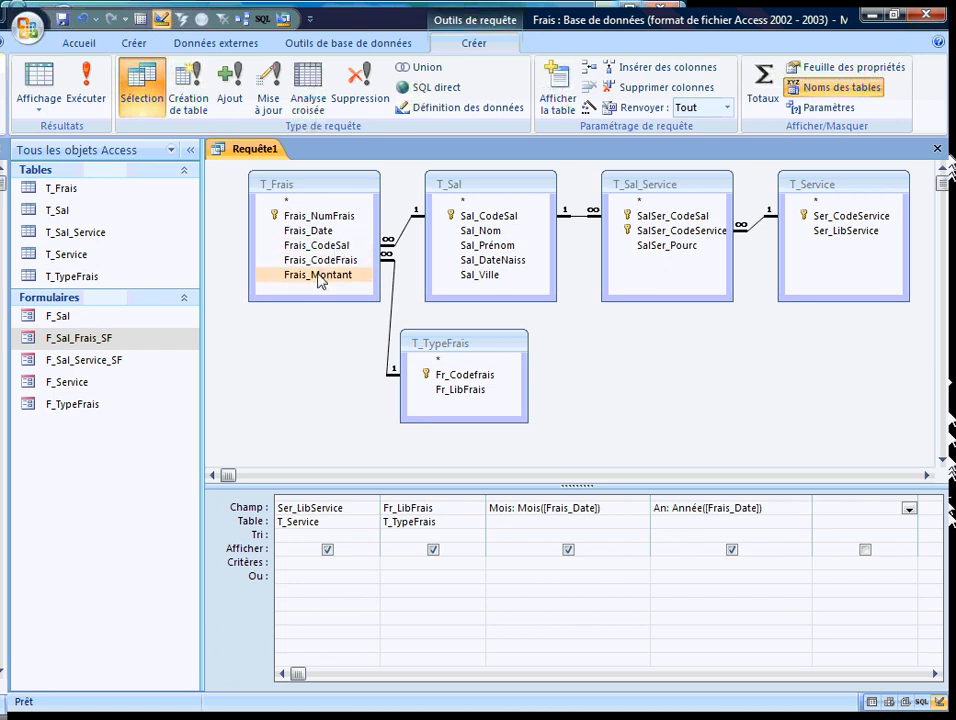
pyautogui.doubleClick(319, 276)
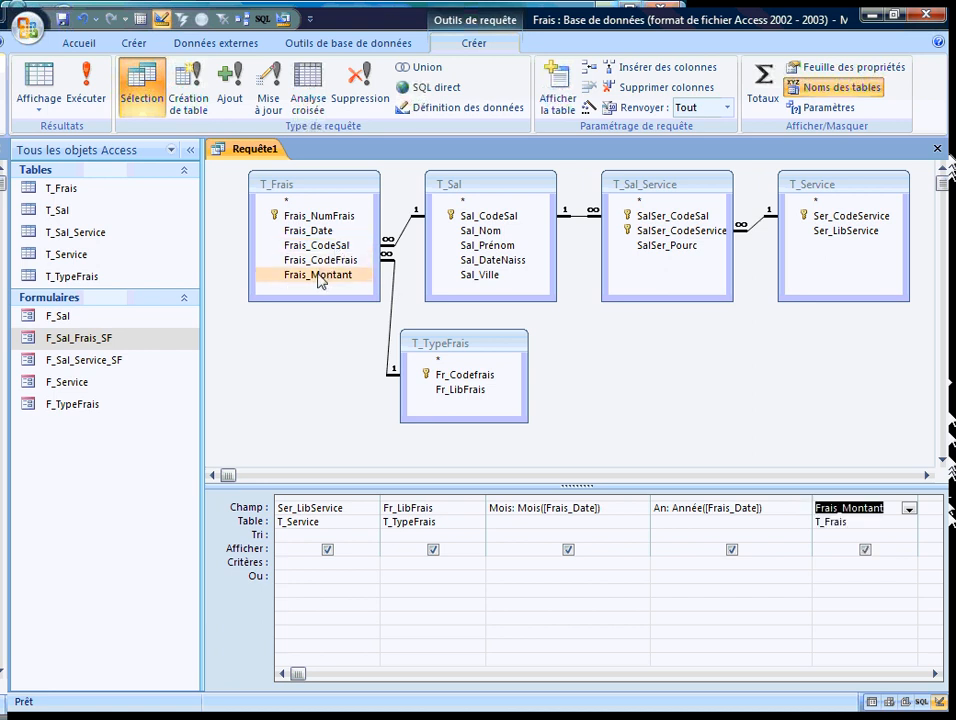
pyautogui.click(327, 264)
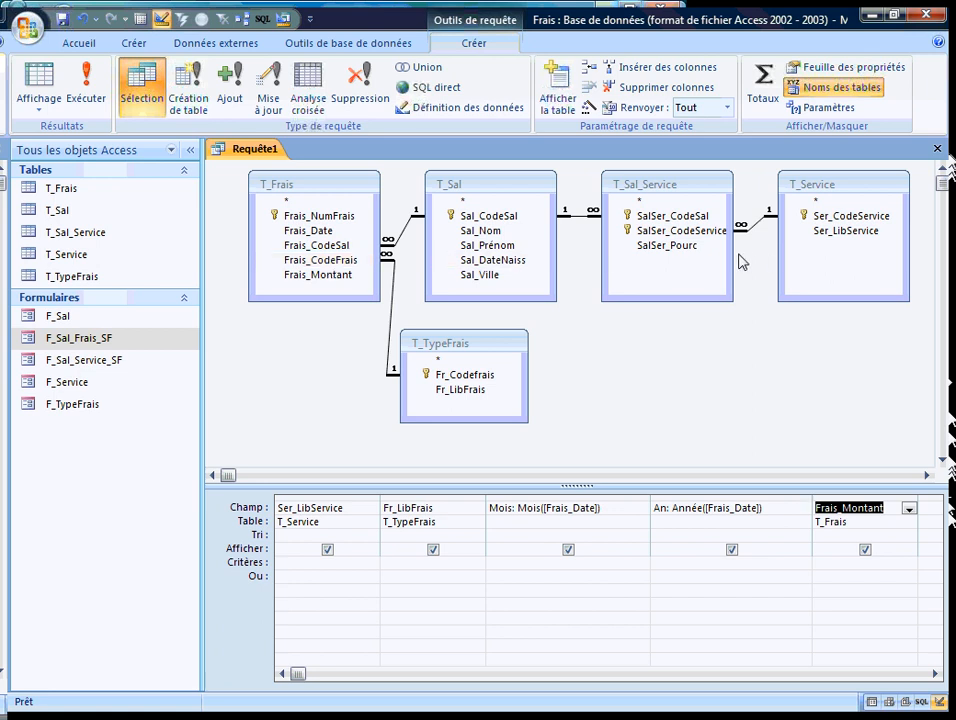
pyautogui.click(684, 248)
pyautogui.doubleClick(684, 247)
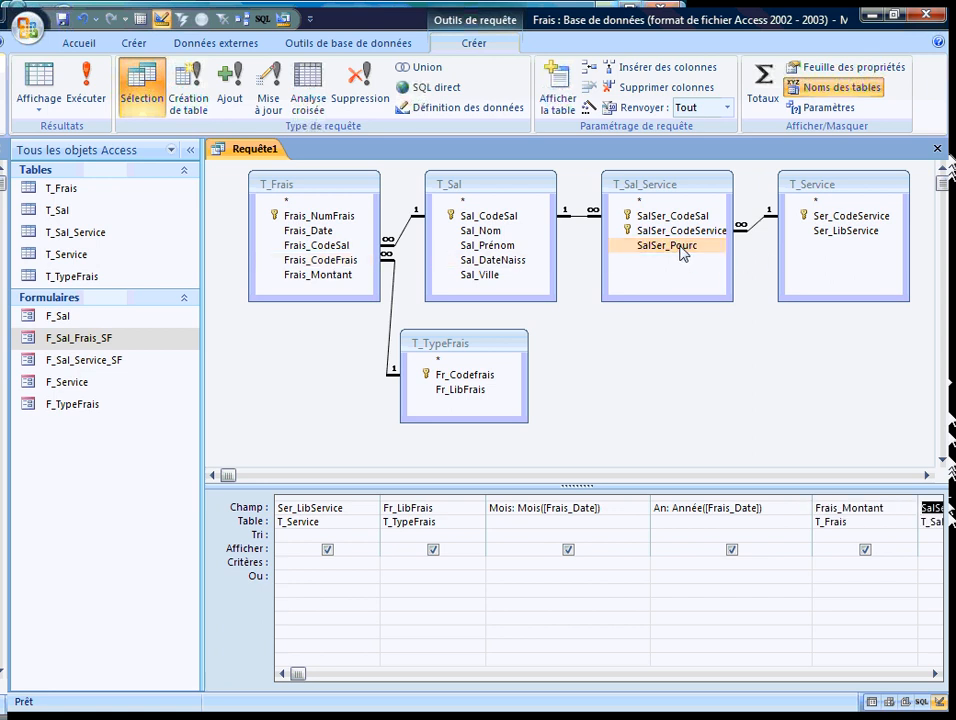
# Step: Check the query's records in Datasheet view, including the amount and percentage columns, and return to Design view
pyautogui.click(936, 676)
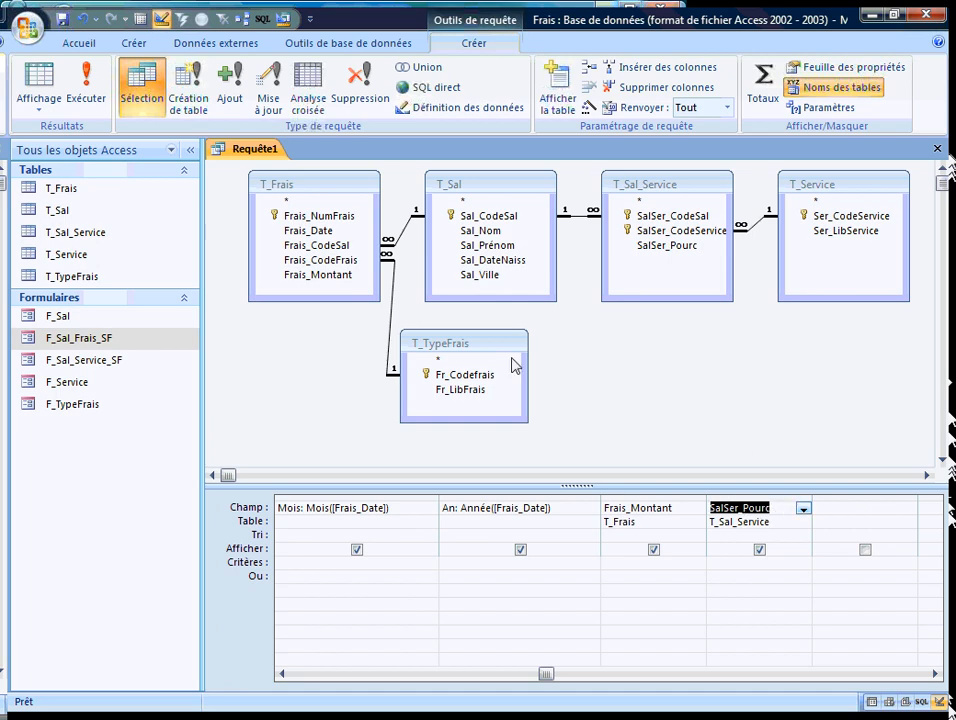
pyautogui.click(30, 78)
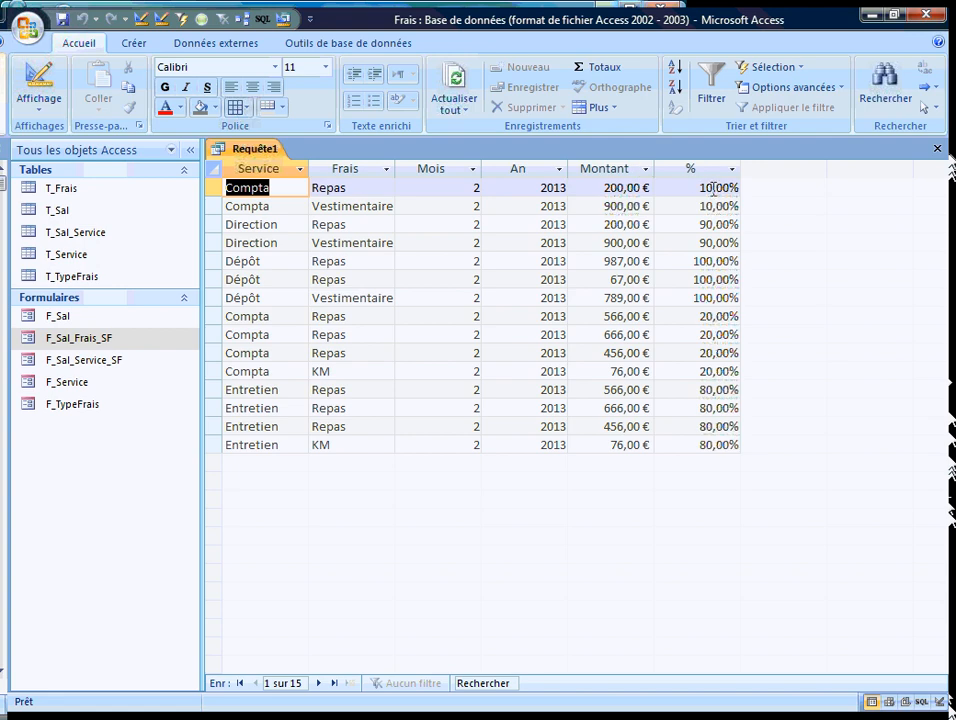
pyautogui.click(38, 78)
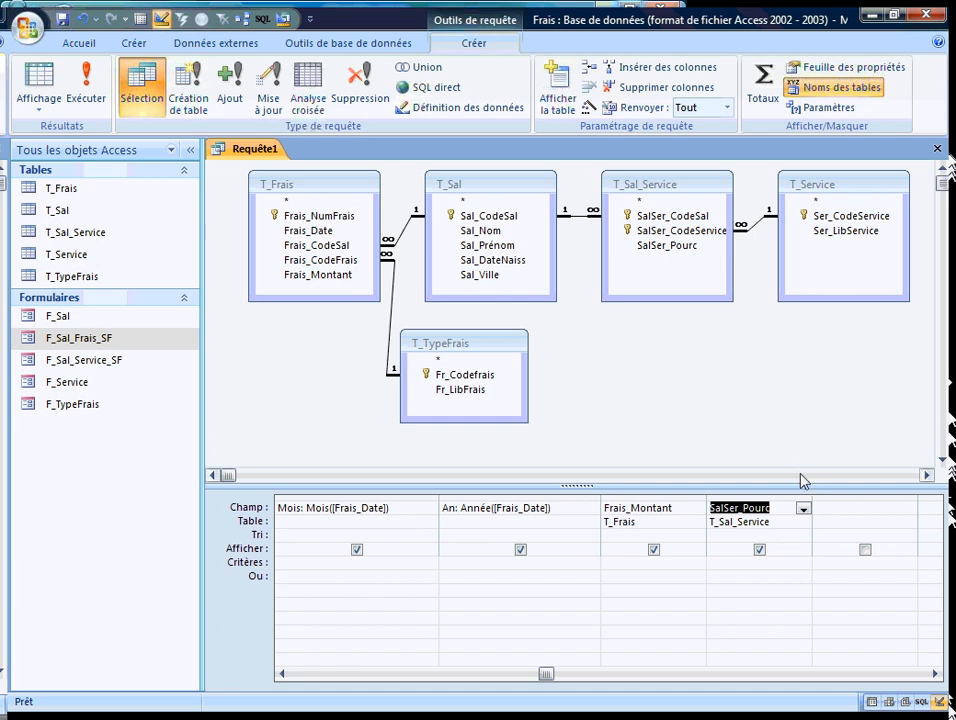
# Step: Remove the SalSer_Pourc column and change the amount column to Frais_Montant*SalSer_Pourc, widening it
pyautogui.press('Delete')
pyautogui.click(684, 507)
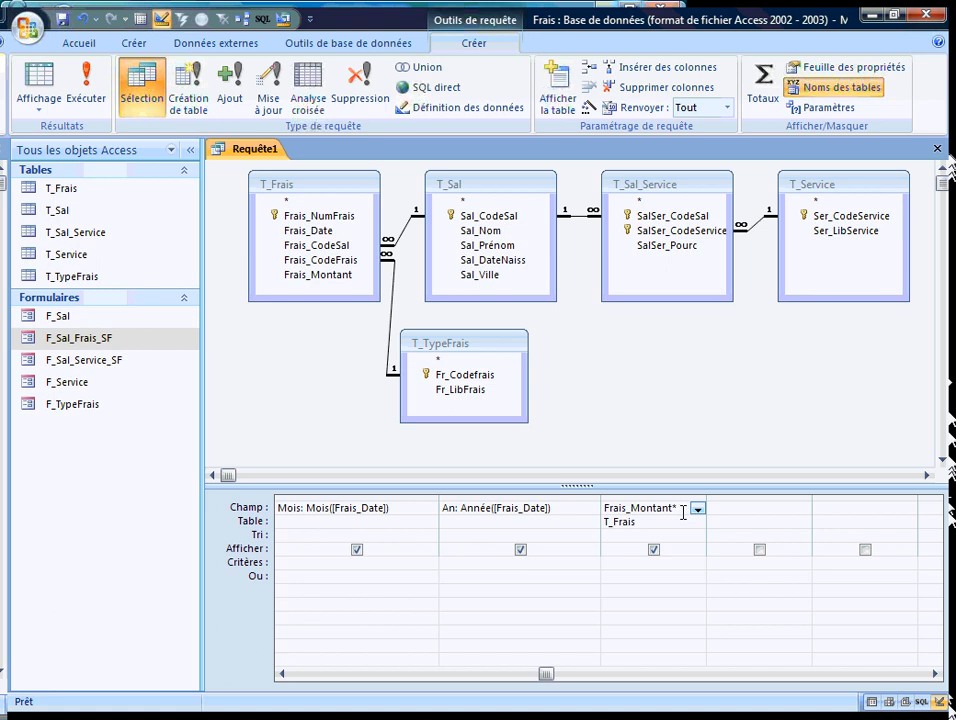
pyautogui.write('SalSer_Pourc')
pyautogui.moveTo(706, 496); pyautogui.dragTo(830, 496)
pyautogui.press('Tab')
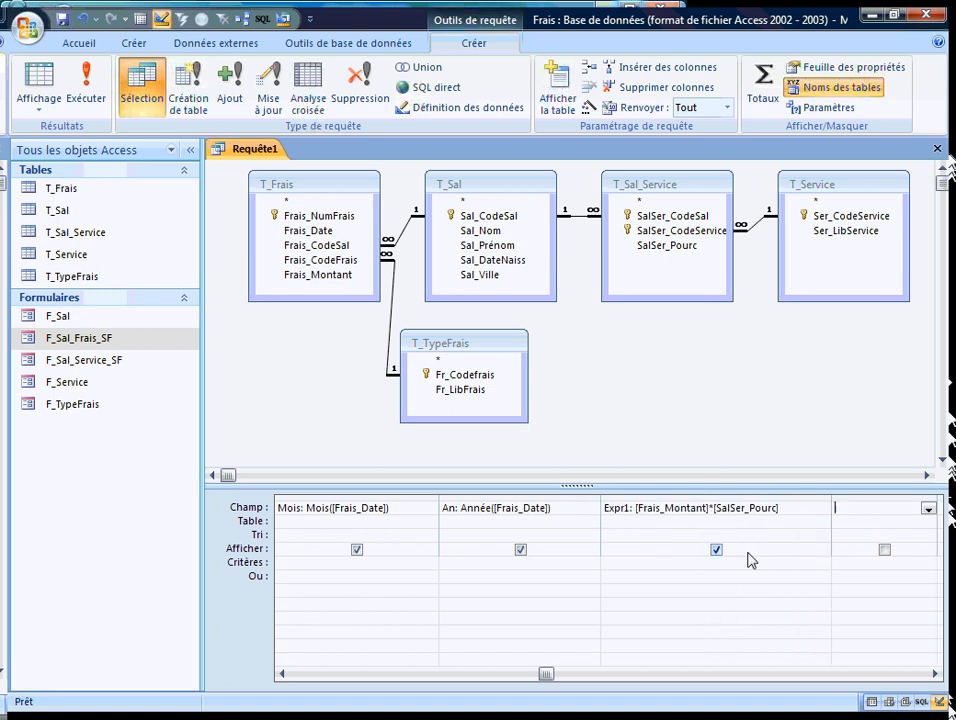
# Step: Rename the calculated Frais_Montant*SalSer_Pourc column from the default expression name to Valeur
pyautogui.click(668, 509)
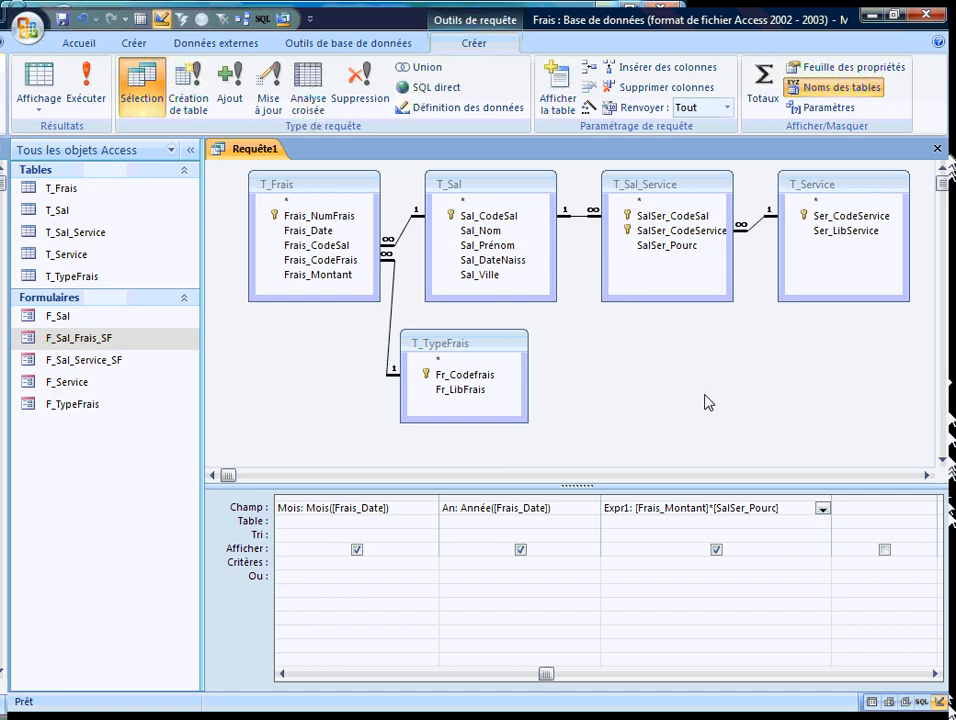
pyautogui.hotkey('shift', 'F2')
pyautogui.click(316, 258)
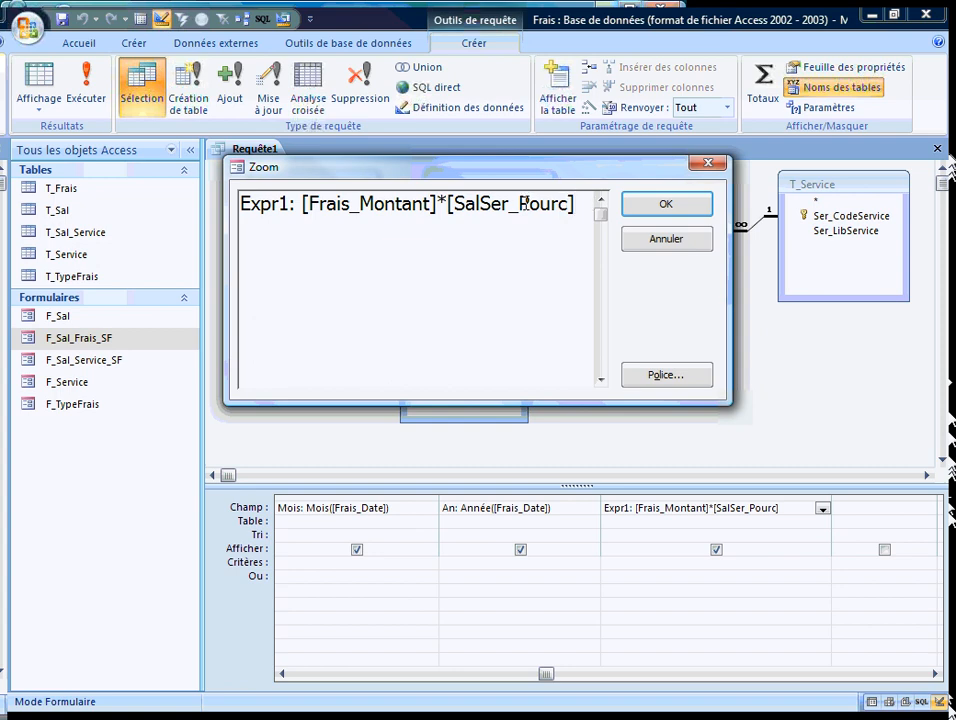
pyautogui.doubleClick(284, 204)
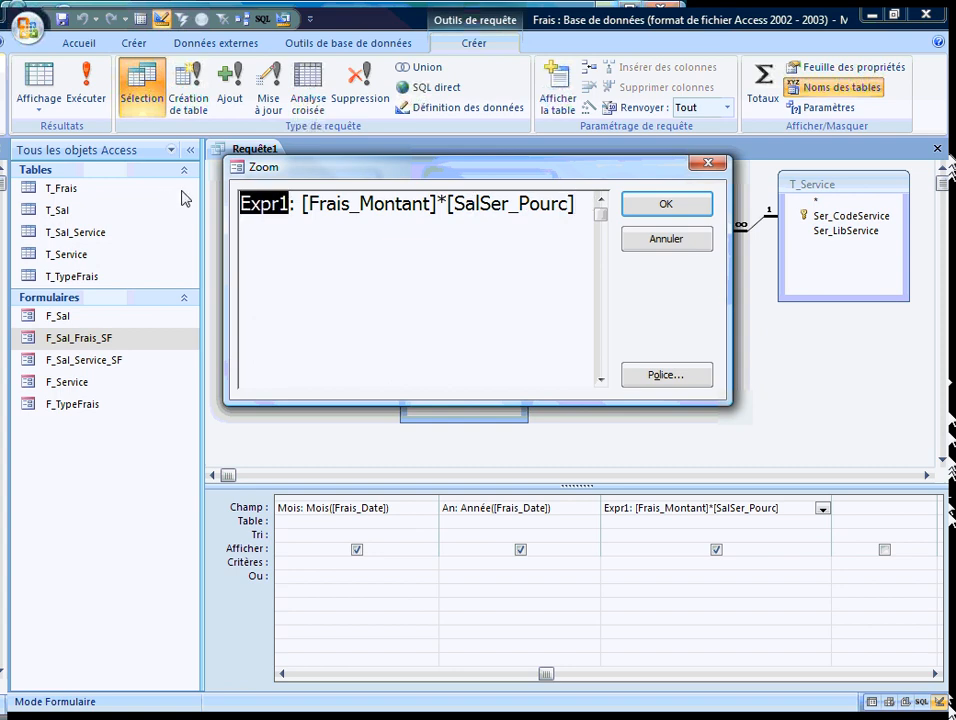
pyautogui.write('Valeur')
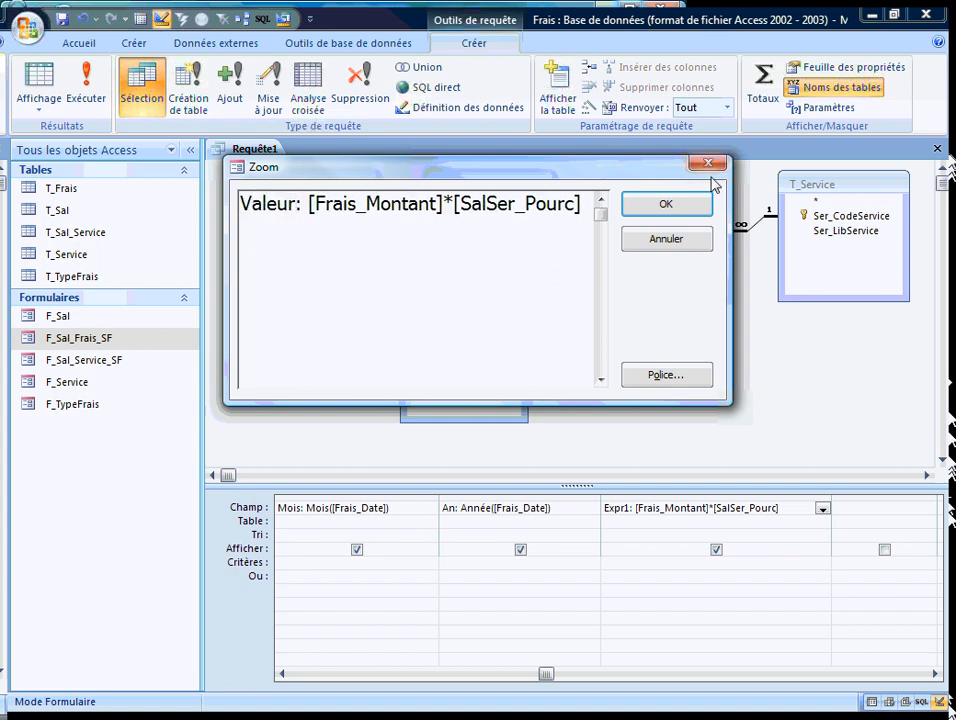
pyautogui.click(664, 204)
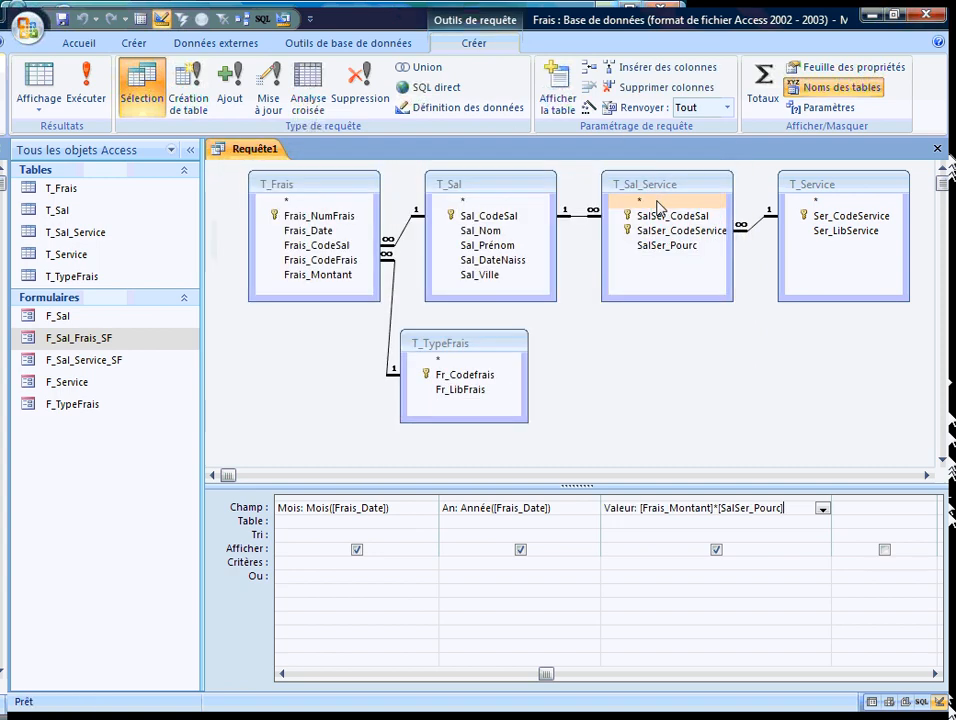
# Step: Check the query's records with the Valeur column in Datasheet view, and return to Design view
pyautogui.click(297, 672)
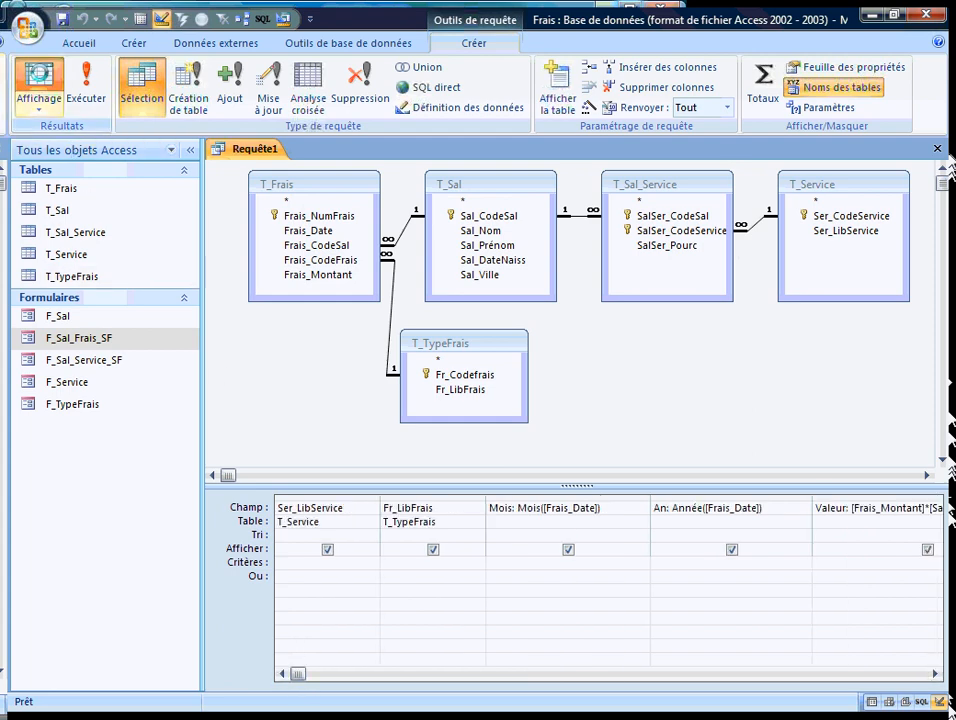
pyautogui.click(40, 80)
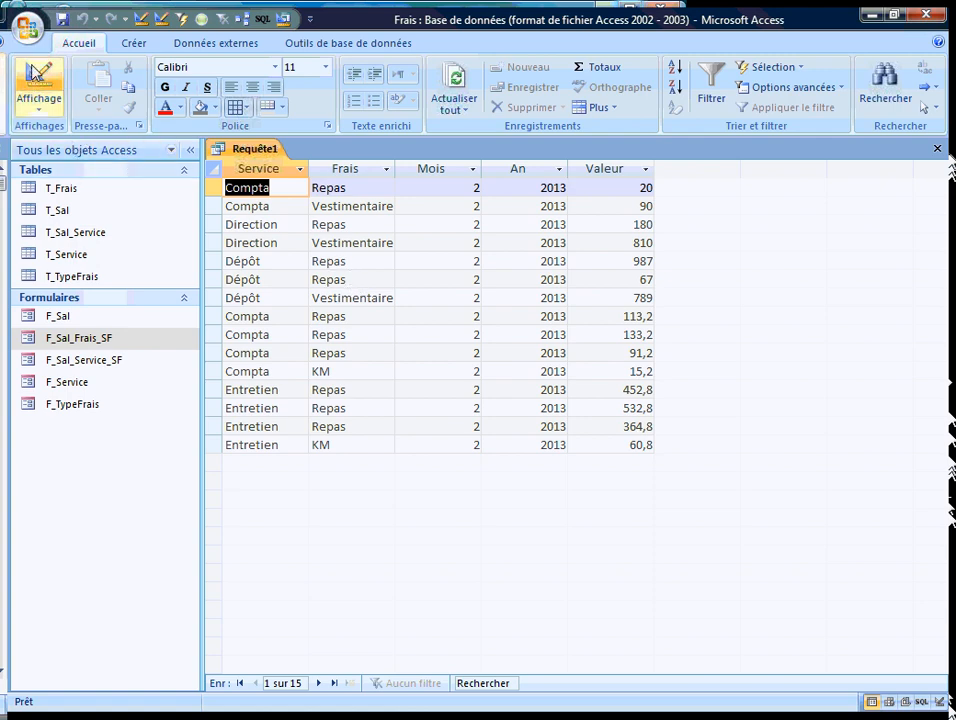
pyautogui.click(38, 75)
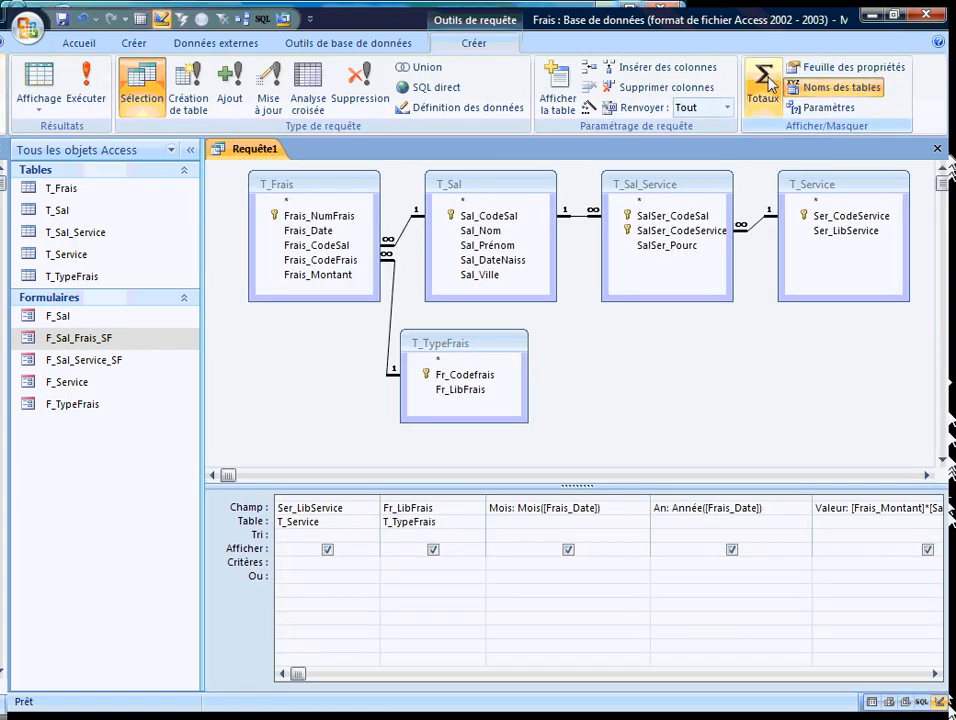
# Step: Turn on totals for the query, set the Valeur column's operation to Somme, and show the grouped records in Datasheet view
pyautogui.click(766, 86)
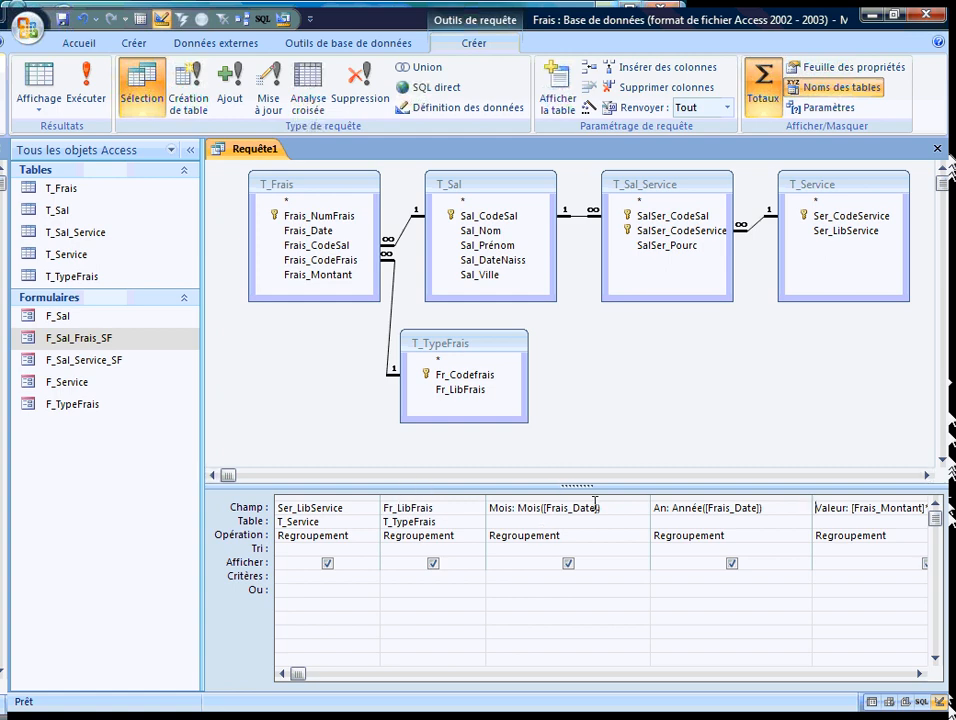
pyautogui.click(919, 673)
pyautogui.click(919, 673)
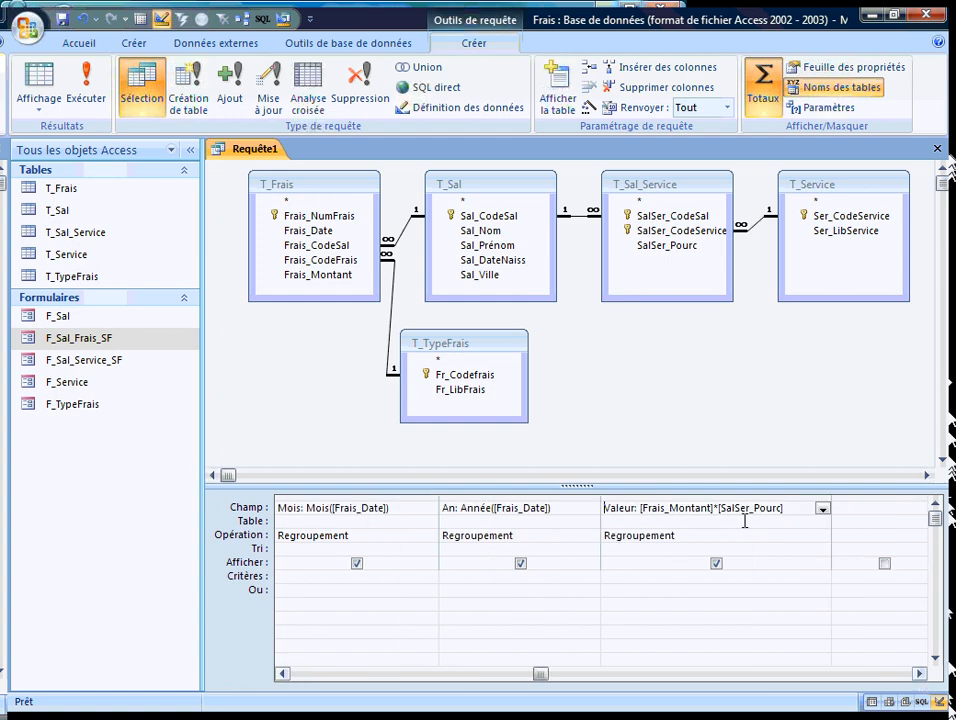
pyautogui.click(738, 538)
pyautogui.click(824, 540)
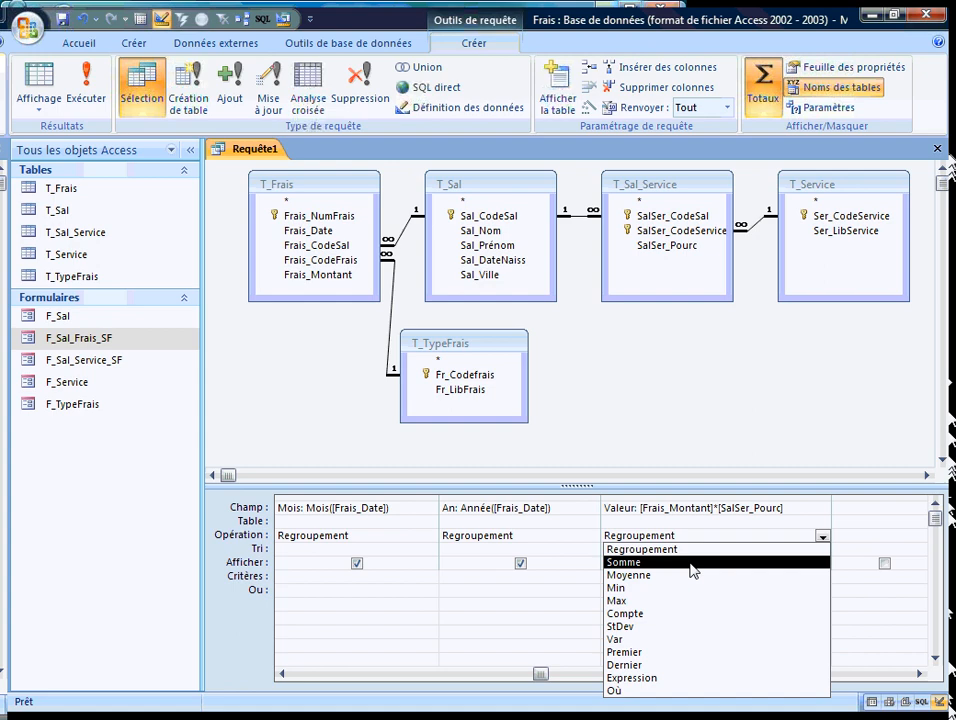
pyautogui.click(650, 564)
pyautogui.click(32, 76)
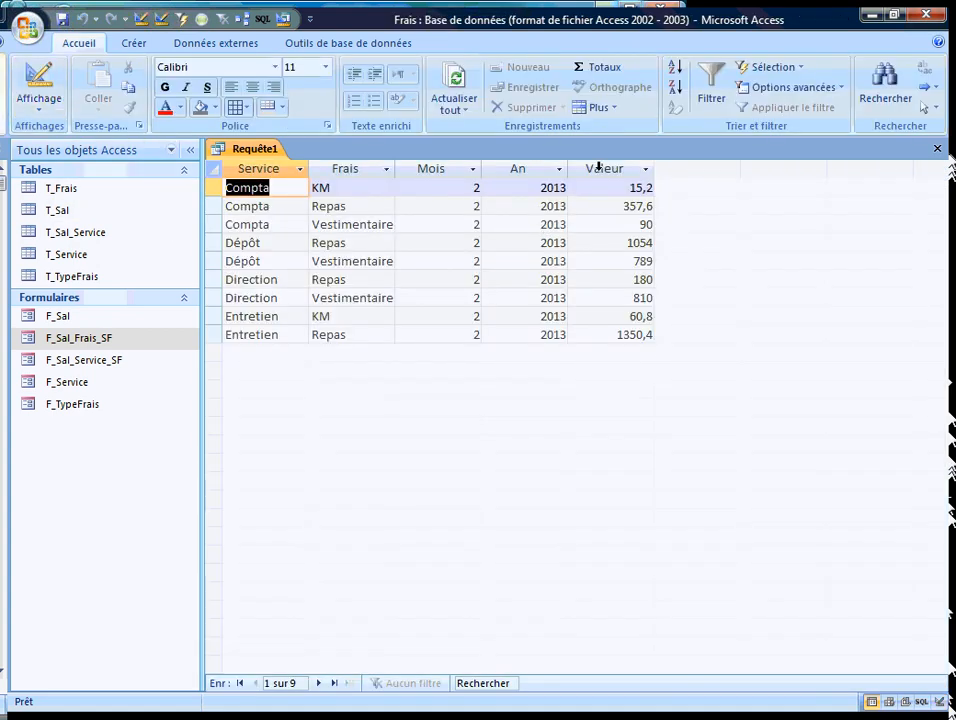